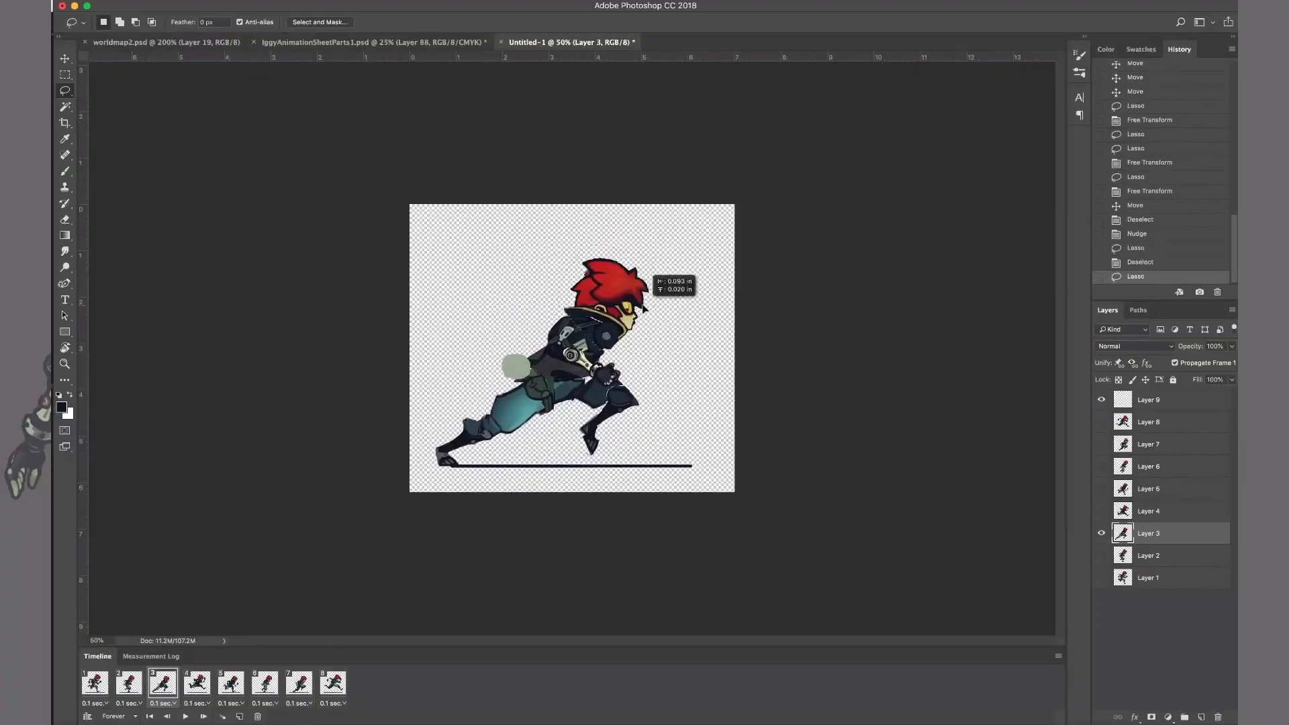
Reposition the running character on Layer 4 and compare it across neighbouring frames of the animation.
{"action": "key", "text": "super+d"}
{"action": "left_click_drag", "start_coordinate": [645, 309], "coordinate": [594, 339], "text": "super"}
{"action": "left_click", "coordinate": [196, 683]}
{"action": "left_click", "coordinate": [1148, 511]}
{"action": "left_click", "coordinate": [167, 682]}
{"action": "left_click", "coordinate": [231, 683]}
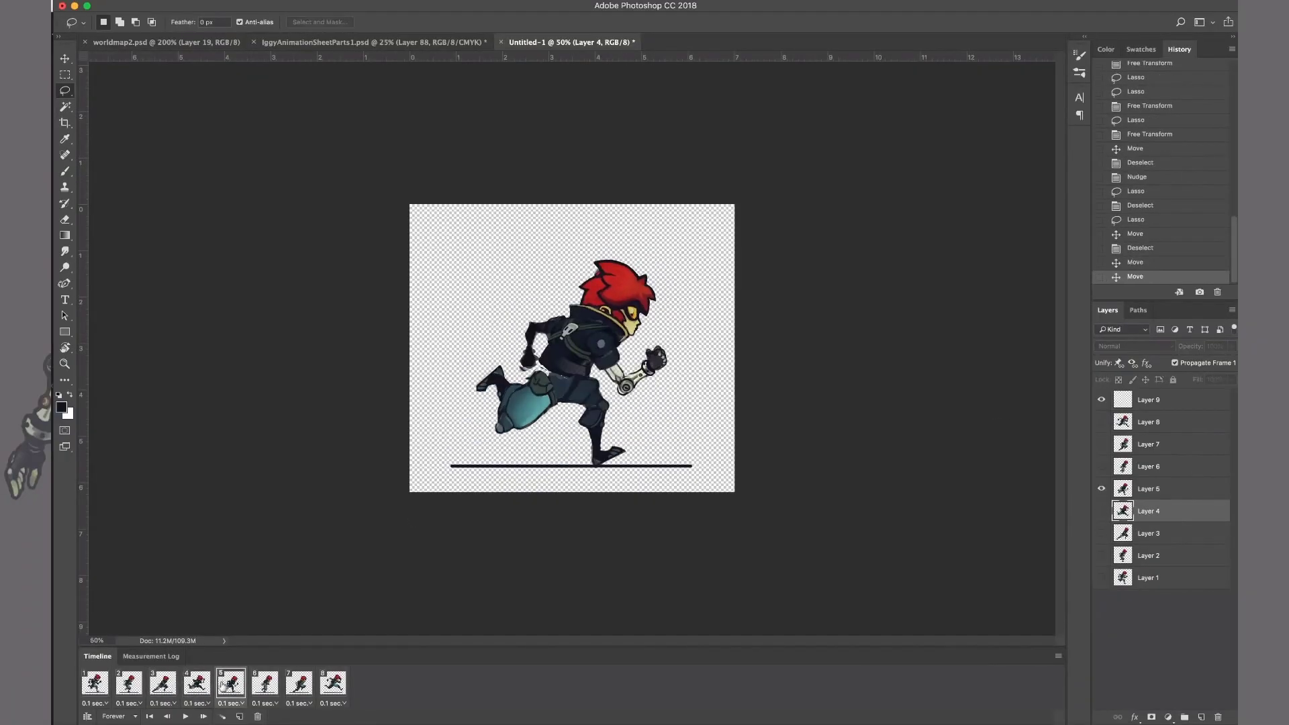
Adjust the character's position on Layer 6 in the sixth frame and play the run animation.
{"action": "left_click", "coordinate": [264, 684]}
{"action": "left_click", "coordinate": [1148, 467]}
{"action": "left_click_drag", "start_coordinate": [571, 392], "coordinate": [577, 392]}
{"action": "left_click_drag", "start_coordinate": [662, 289], "coordinate": [660, 292], "text": "super"}
{"action": "left_click", "coordinate": [299, 683]}
{"action": "key", "text": "space"}
Shift the running character slightly on Layer 5 in the fifth animation frame.
{"action": "left_click", "coordinate": [231, 684]}
{"action": "left_click", "coordinate": [1147, 489]}
{"action": "key", "text": "super+d"}
{"action": "left_click_drag", "start_coordinate": [590, 339], "coordinate": [586, 339], "text": "super"}
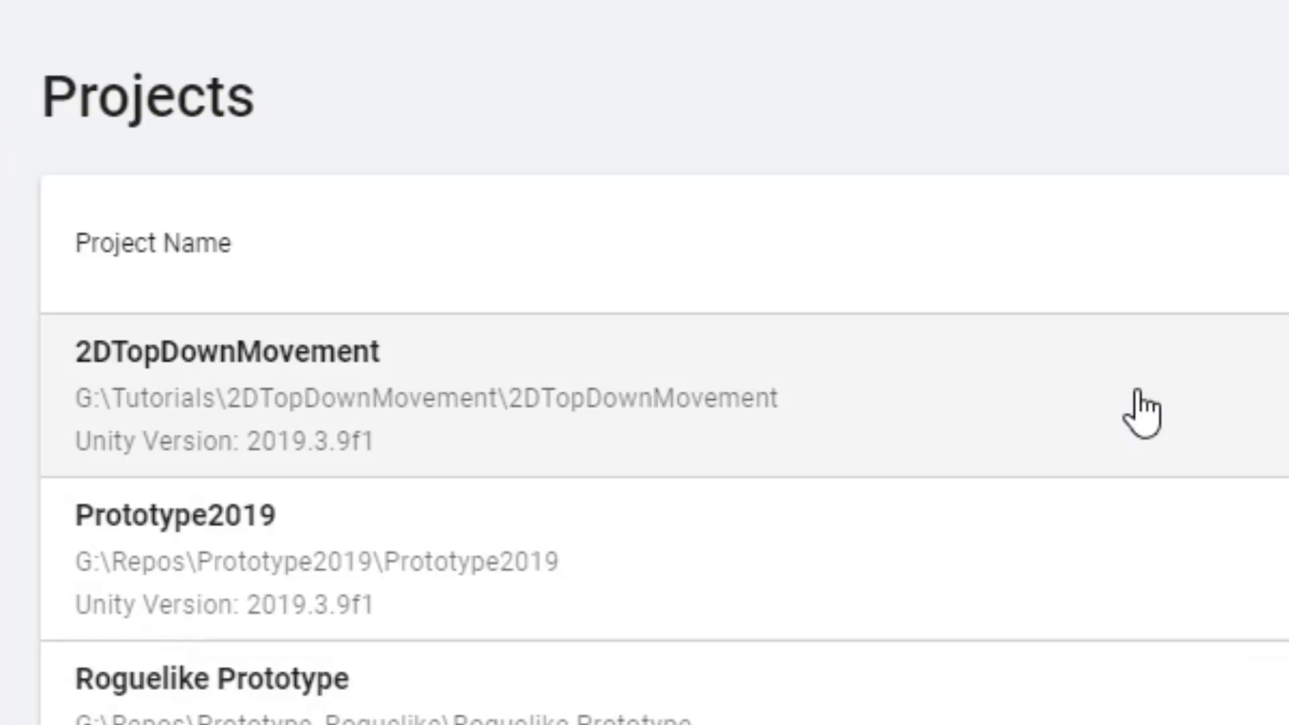
Open the 2DTopDownMovement project in Unity and select the Player object.
{"action": "left_click", "coordinate": [839, 310]}
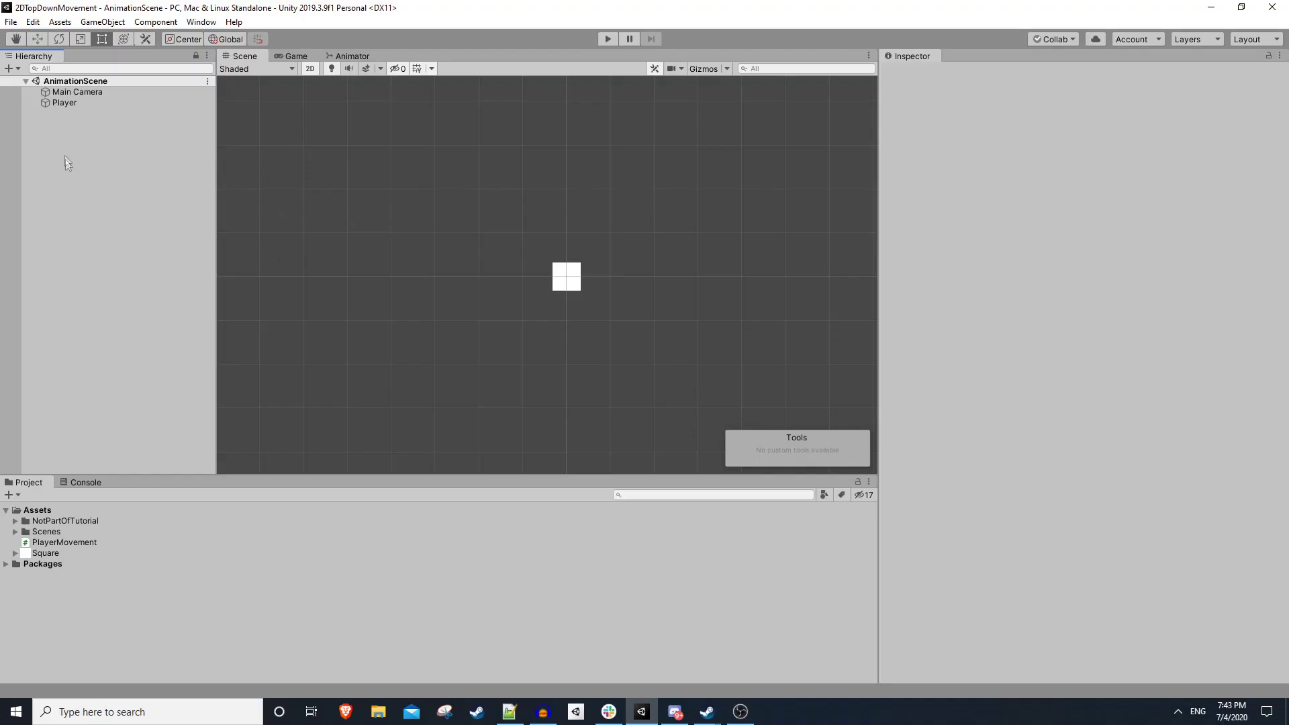
{"action": "left_click", "coordinate": [62, 103]}
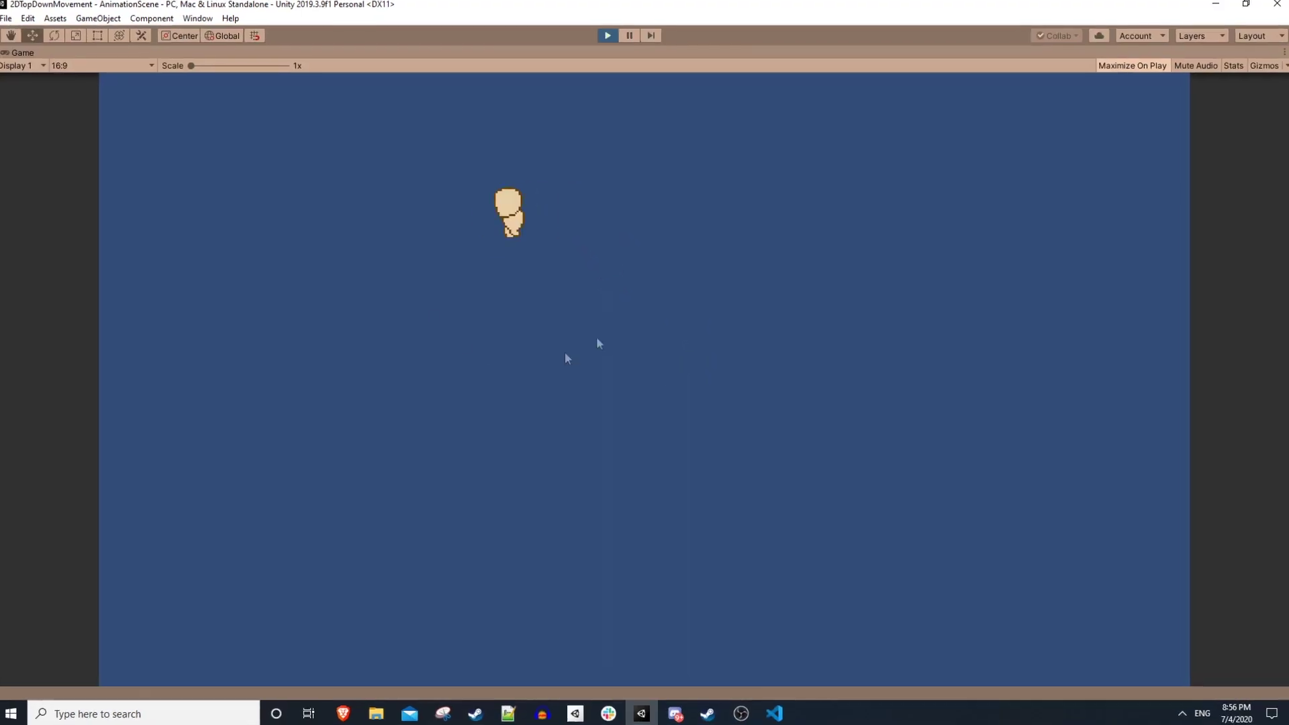
Walk the finished character around the running game in every direction to view its directional animations.
{"action": "key", "text": "s"}
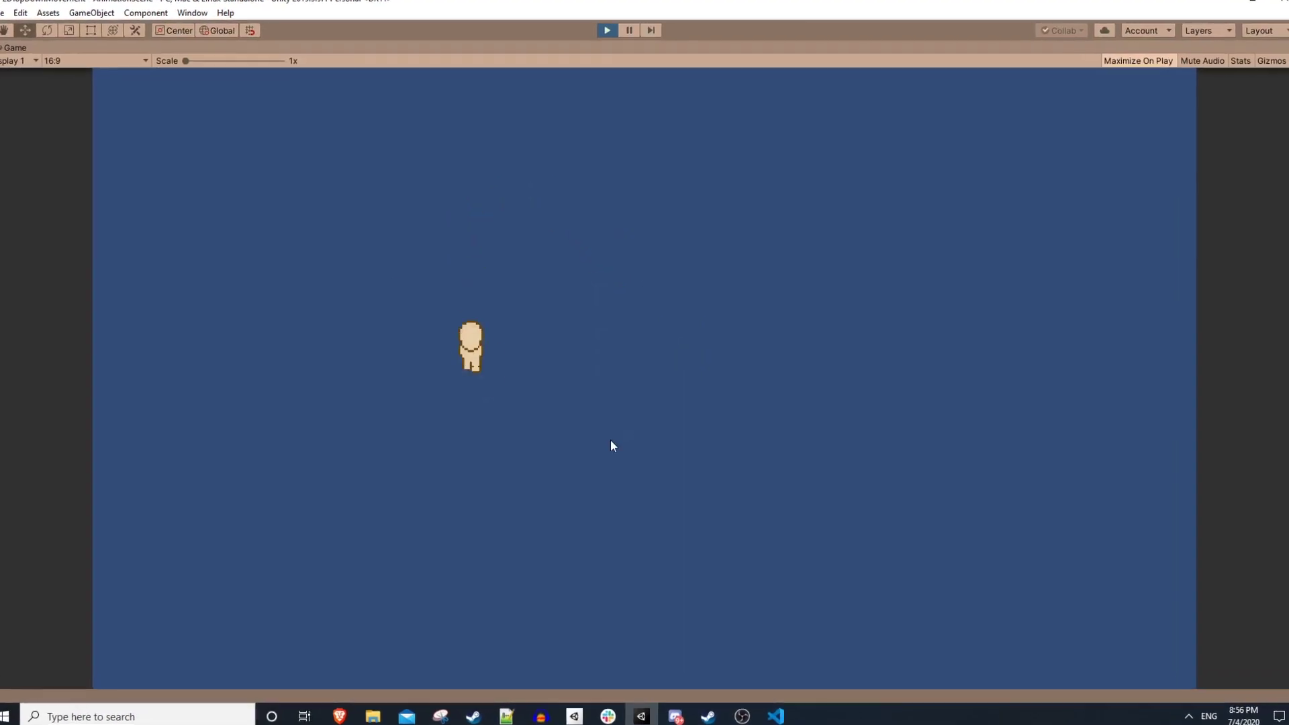
{"action": "key", "text": "a"}
{"action": "key", "text": "w"}
{"action": "key", "text": "d"}
{"action": "key", "text": "a"}
{"action": "key", "text": "s"}
{"action": "key", "text": "d"}
{"action": "key", "text": "w"}
{"action": "key", "text": "a"}
{"action": "key", "text": "a"}
{"action": "key", "text": "w"}
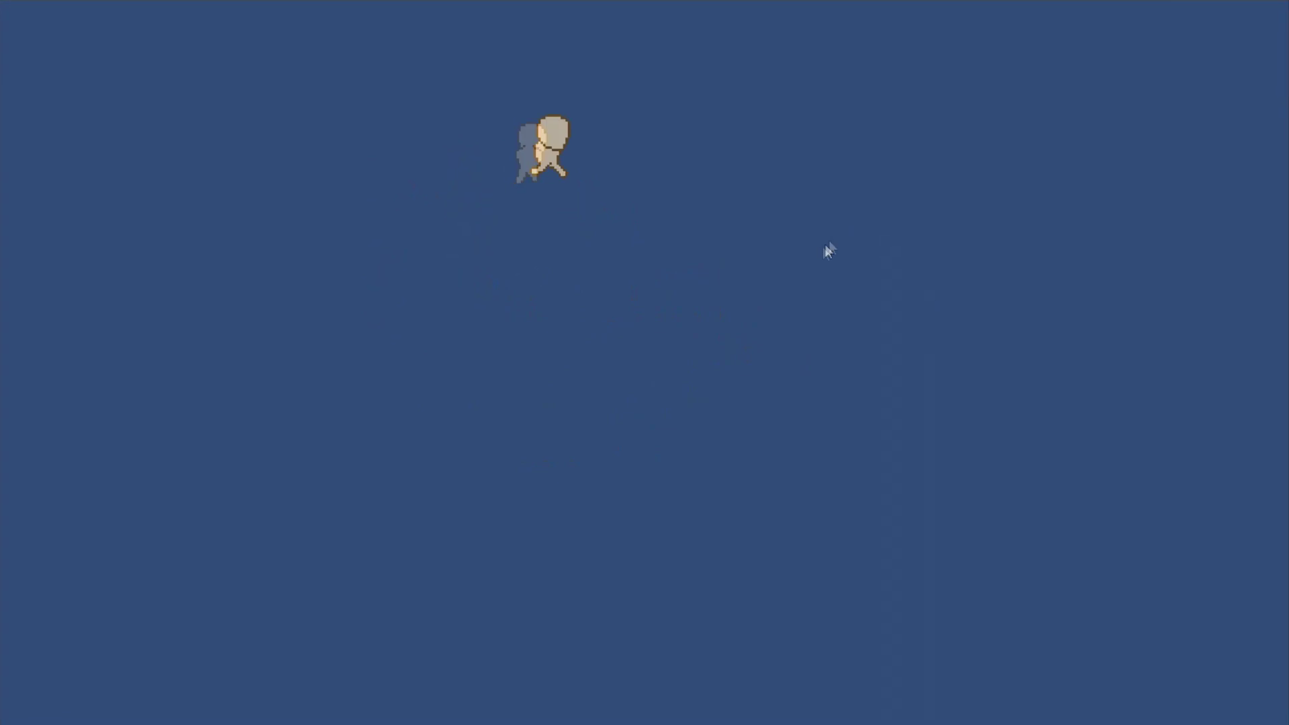
{"action": "key", "text": "d"}
{"action": "key", "text": "s"}
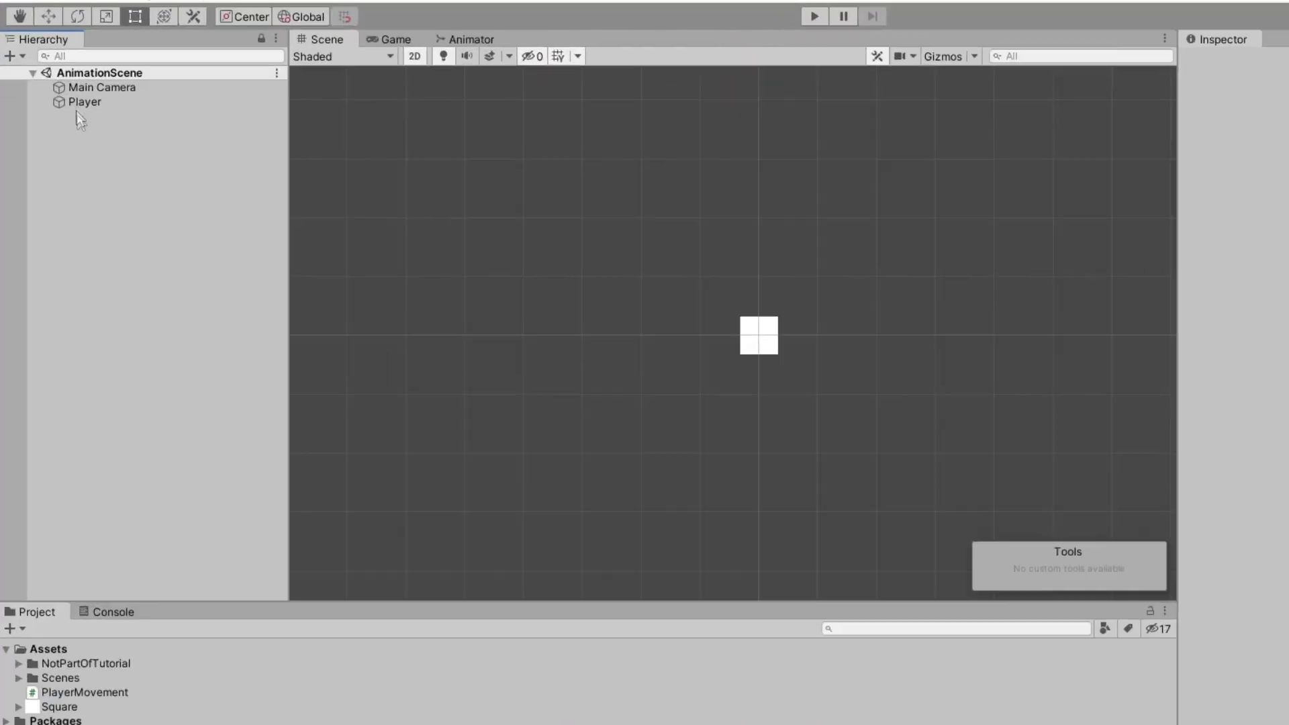
Inspect the Player's Rigidbody 2D settings and test its movement in all directions in Play mode.
{"action": "left_click", "coordinate": [67, 89]}
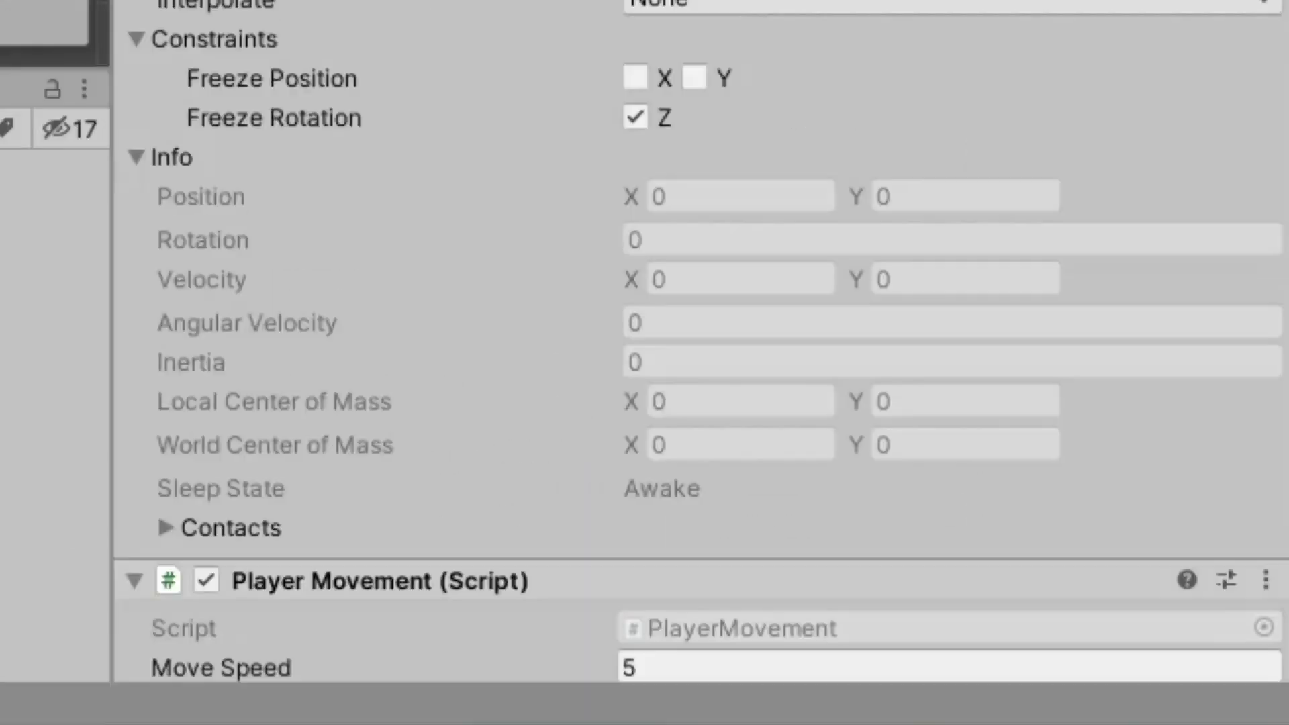
{"action": "scroll", "coordinate": [532, 163], "scroll_direction": "down", "scroll_amount": 5}
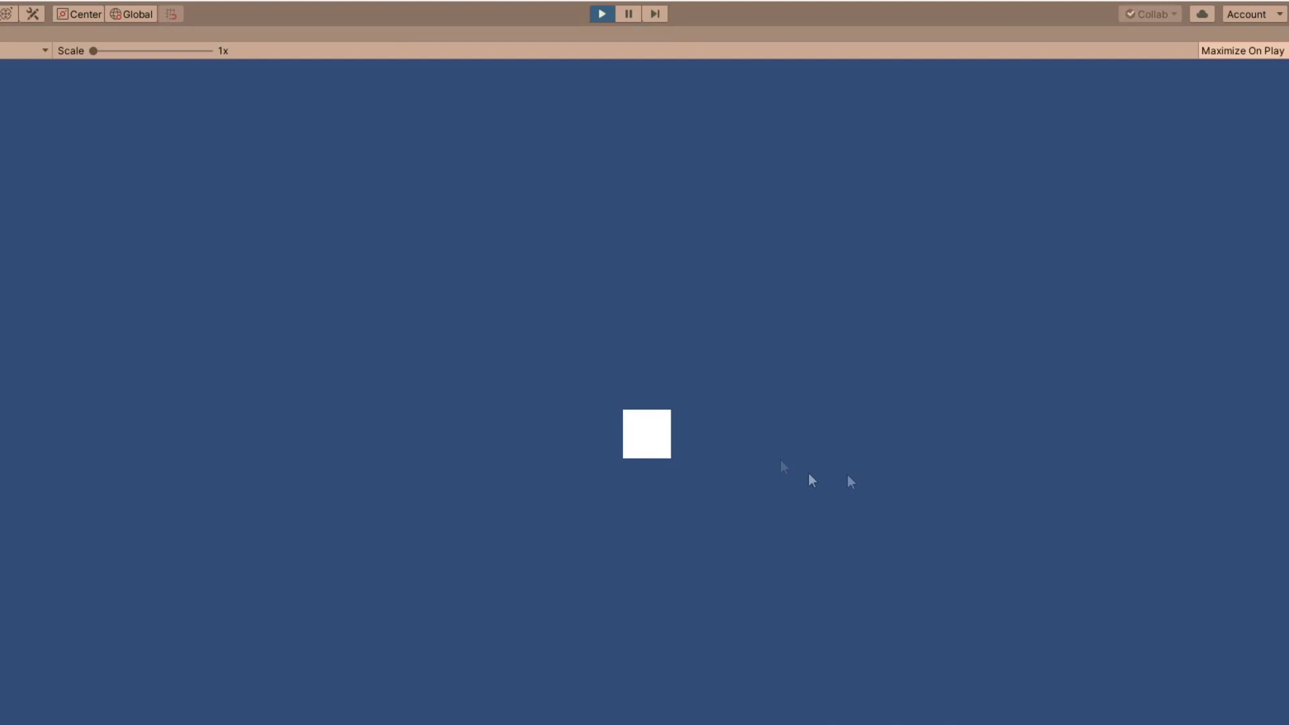
{"action": "key", "text": "a"}
{"action": "key", "text": "w"}
{"action": "key", "text": "d"}
{"action": "key", "text": "s"}
{"action": "key", "text": "a"}
{"action": "key", "text": "d"}
{"action": "key", "text": "w"}
{"action": "left_click", "coordinate": [602, 14]}
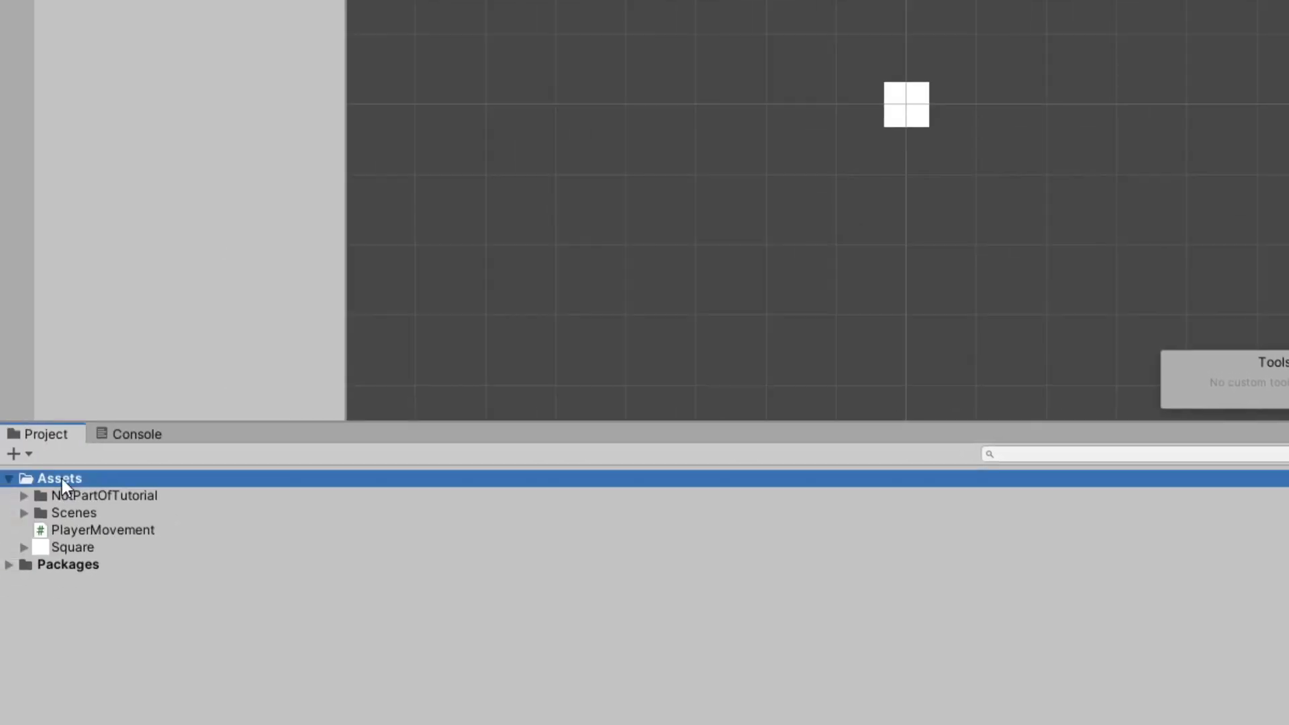
Import the IdleSheet and RunSheet sprite sheets into the project's Assets folder.
{"action": "right_click", "coordinate": [1, 590]}
{"action": "left_click", "coordinate": [52, 275]}
{"action": "left_click_drag", "start_coordinate": [477, 304], "coordinate": [274, 157]}
{"action": "left_click", "coordinate": [926, 550]}
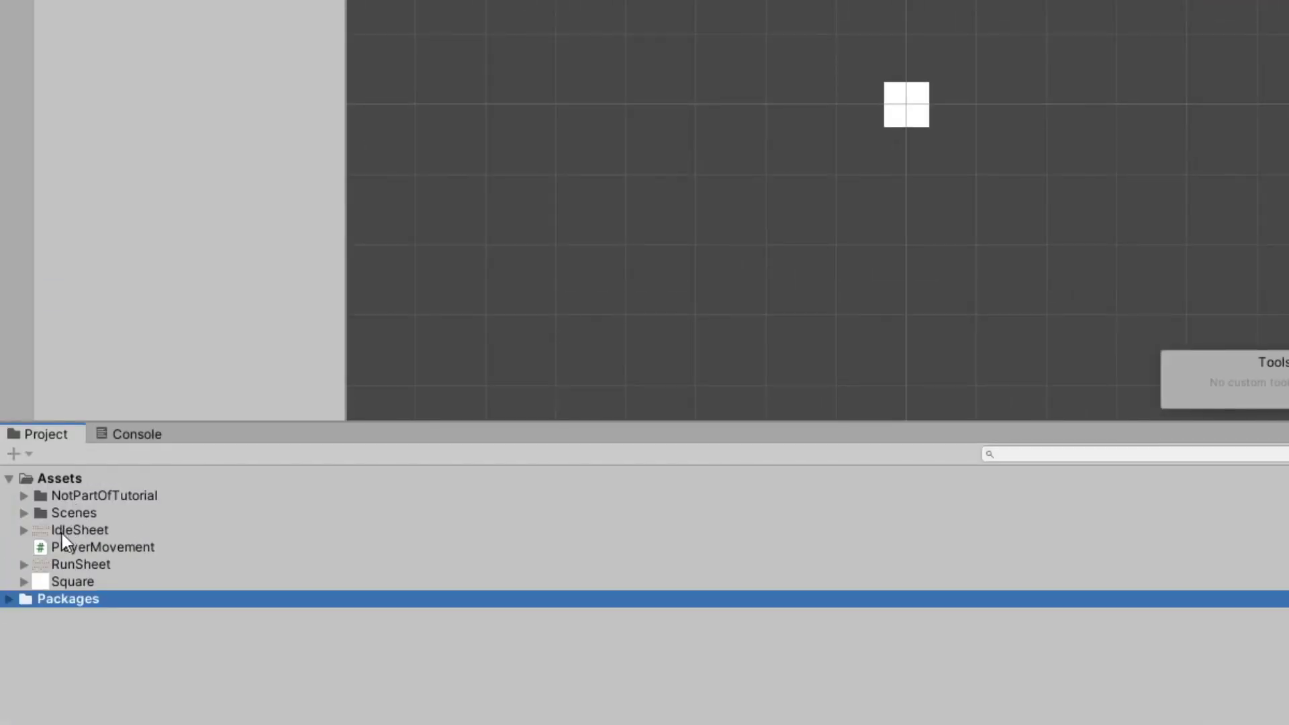
Place the unsliced IdleSheet sprite in the scene as a trial and remove it again.
{"action": "left_click", "coordinate": [61, 531]}
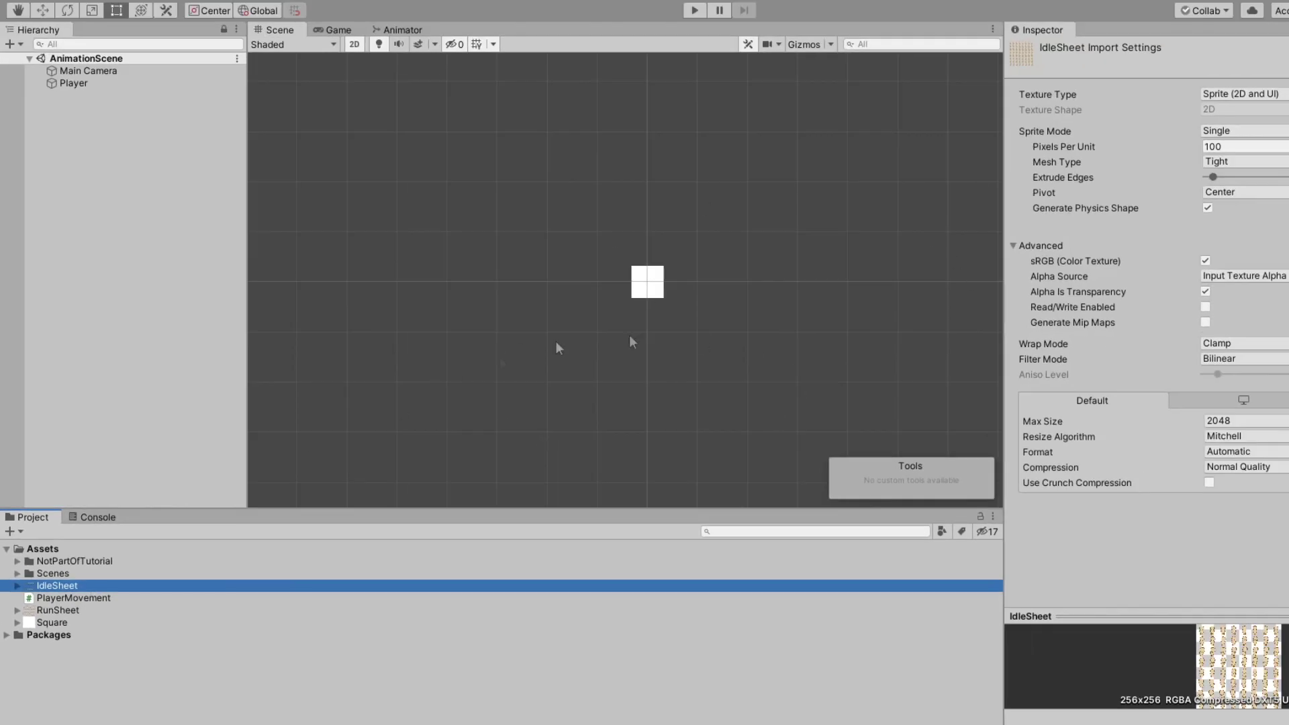
{"action": "left_click_drag", "start_coordinate": [40, 586], "coordinate": [636, 276]}
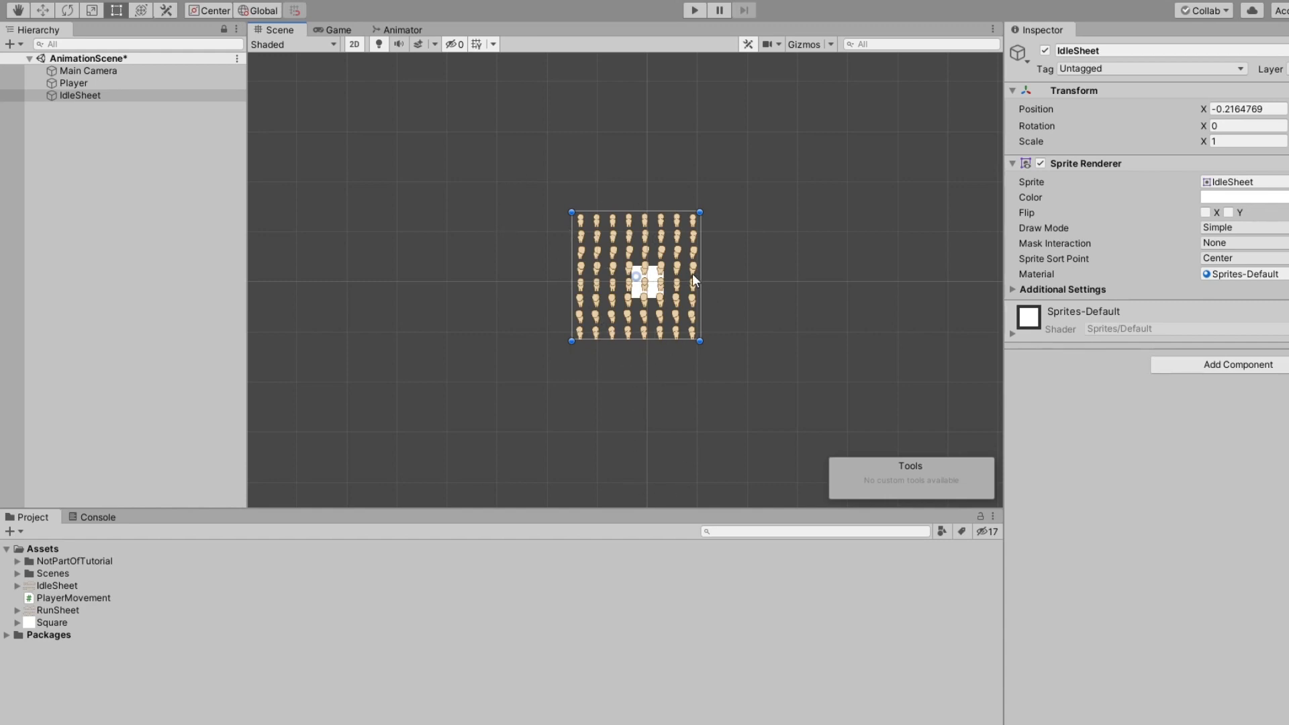
{"action": "key", "text": "Delete"}
Set IdleSheet's filter mode to Point (no filter) and its compression to None, and apply the import settings.
{"action": "left_click", "coordinate": [64, 575]}
{"action": "left_click", "coordinate": [65, 584]}
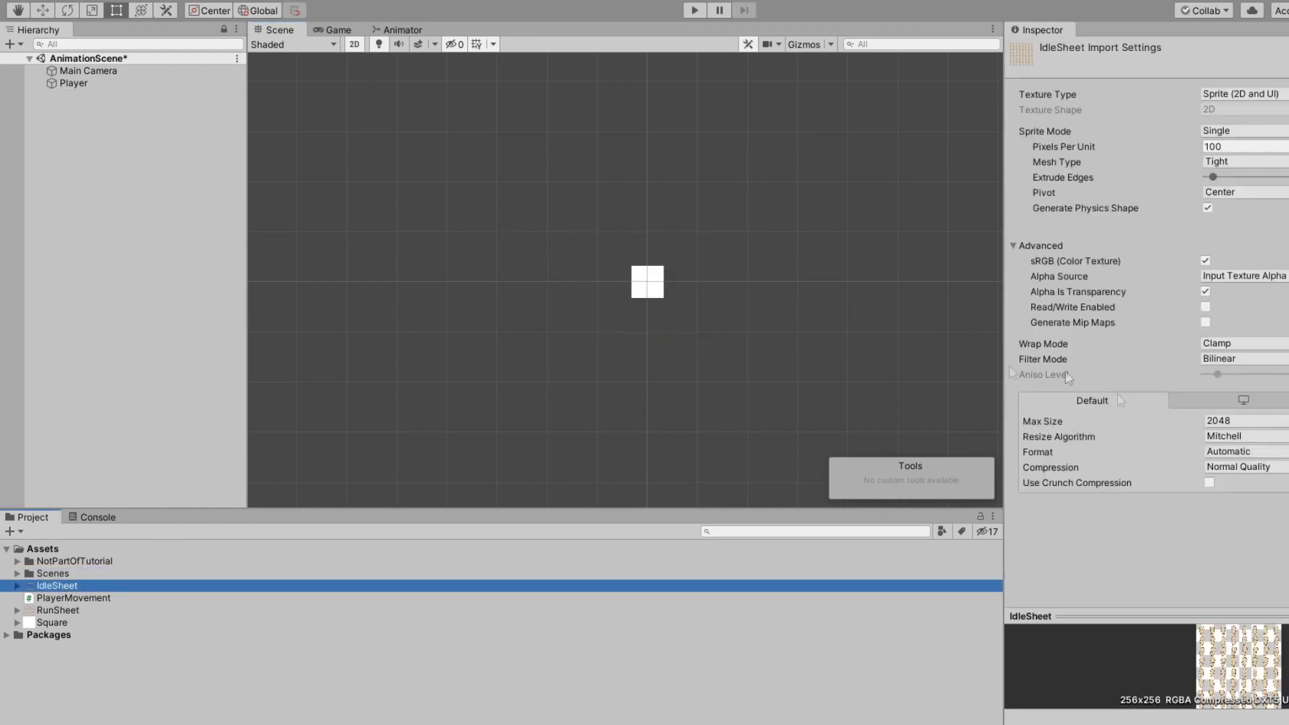
{"action": "left_click", "coordinate": [1161, 437]}
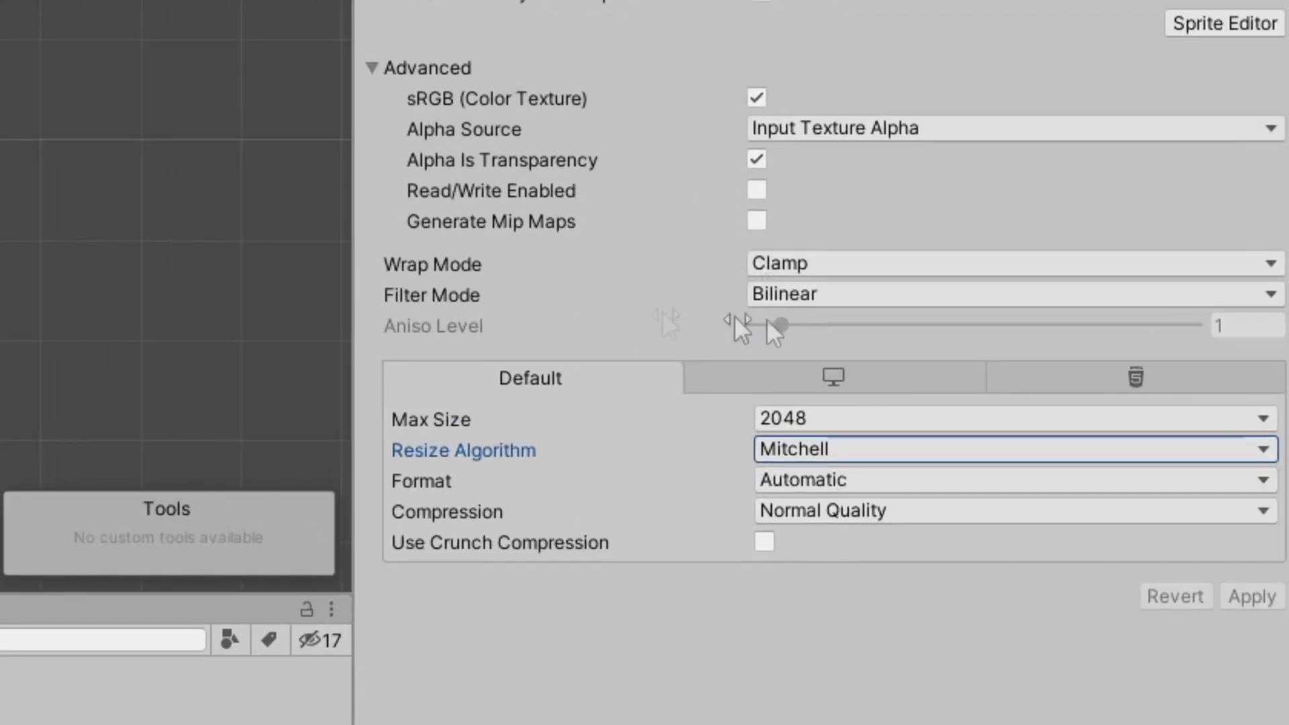
{"action": "left_click", "coordinate": [778, 296]}
{"action": "left_click", "coordinate": [805, 334]}
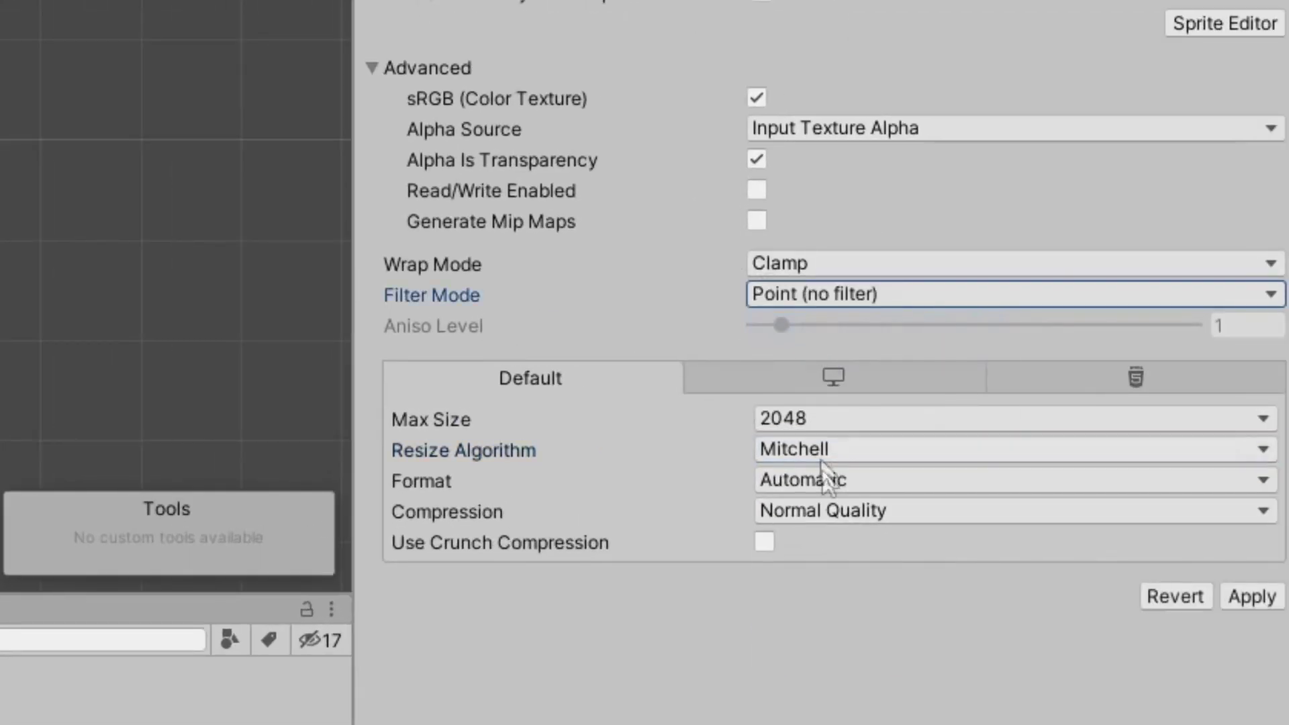
{"action": "left_click", "coordinate": [953, 516]}
{"action": "left_click", "coordinate": [853, 547]}
{"action": "left_click", "coordinate": [1244, 566]}
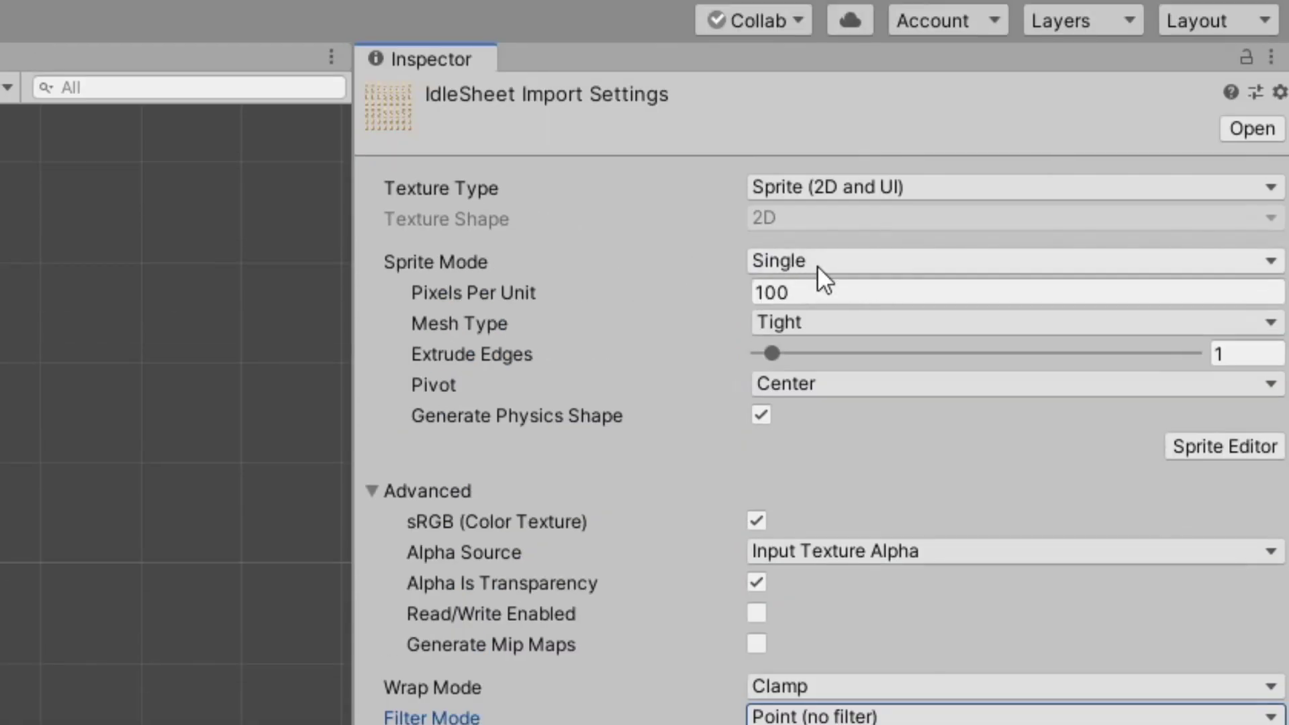
Set IdleSheet's sprite mode to Multiple, apply it, and open the sheet in the Sprite Editor with the alpha view on.
{"action": "left_click", "coordinate": [817, 261]}
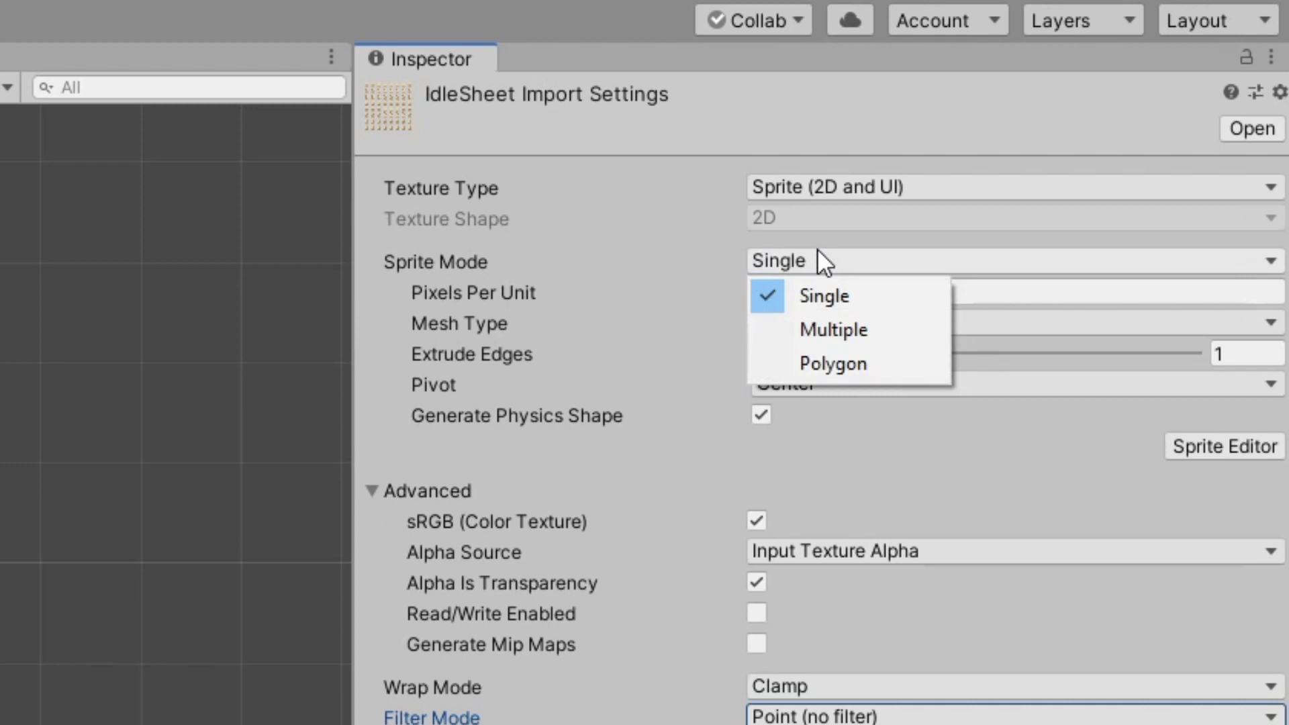
{"action": "left_click", "coordinate": [820, 331]}
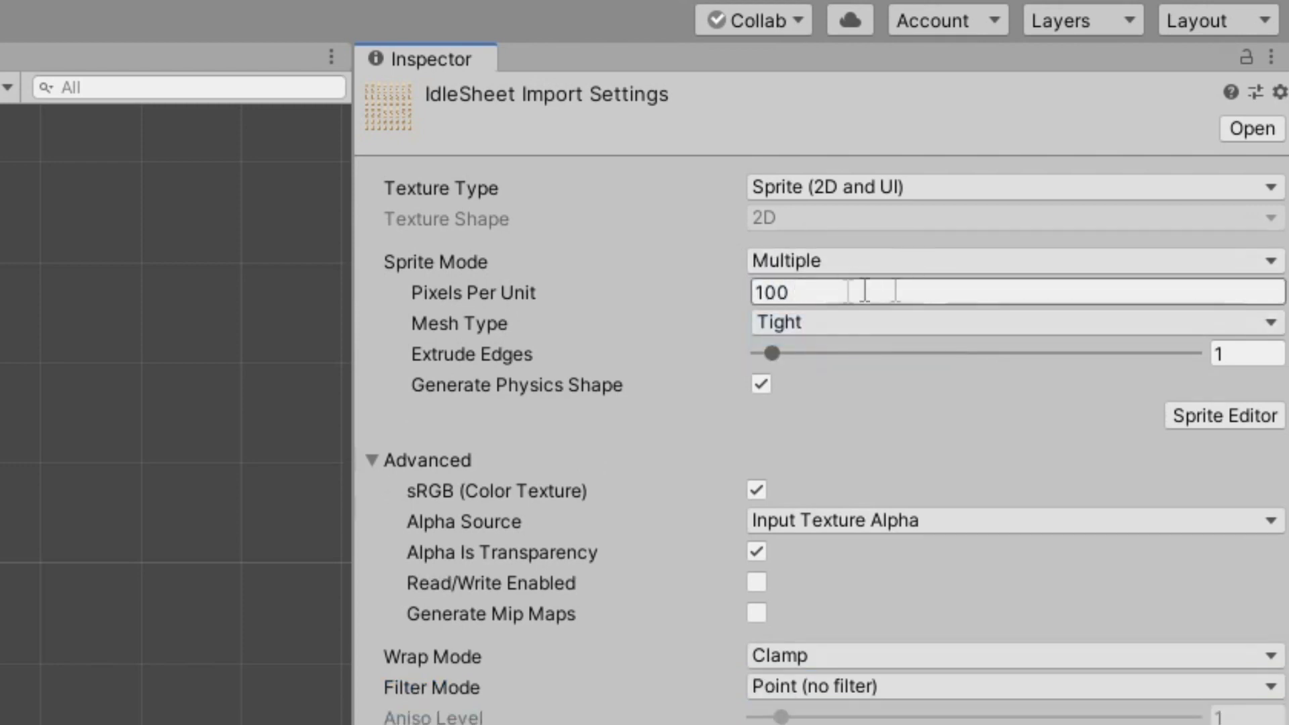
{"action": "left_click", "coordinate": [1243, 535]}
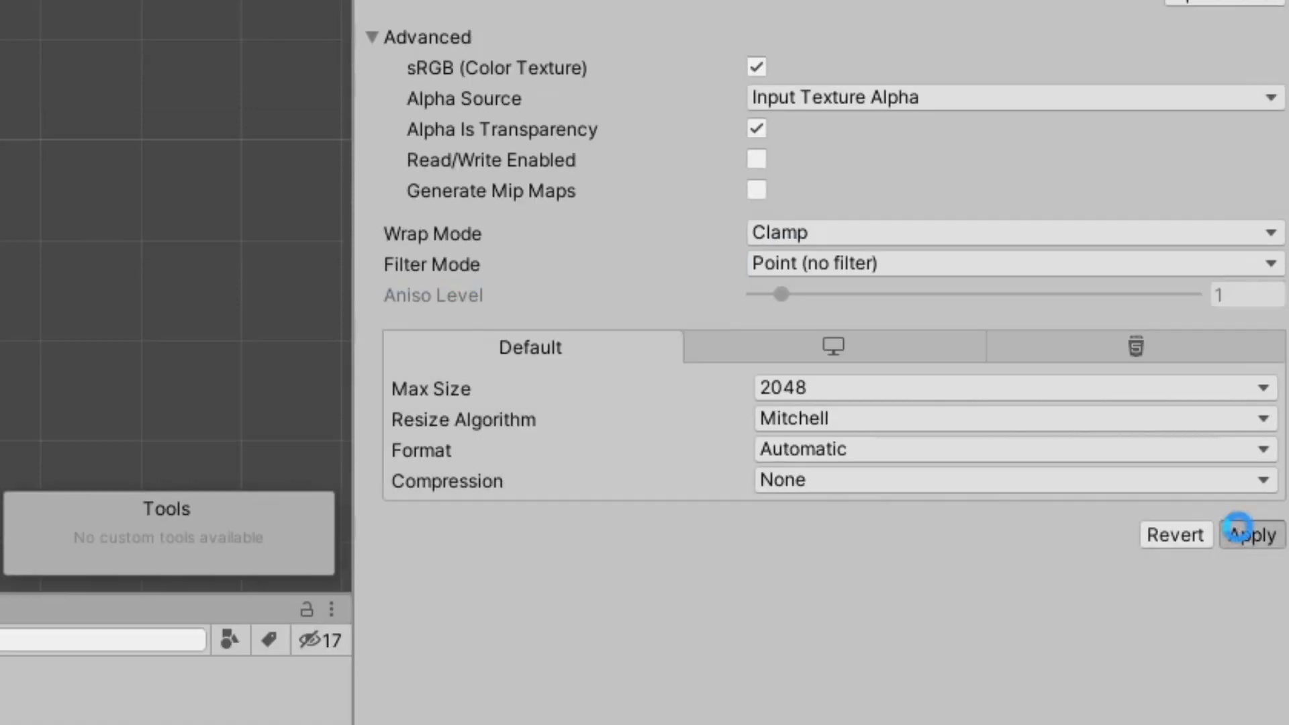
{"action": "left_click", "coordinate": [1220, 4]}
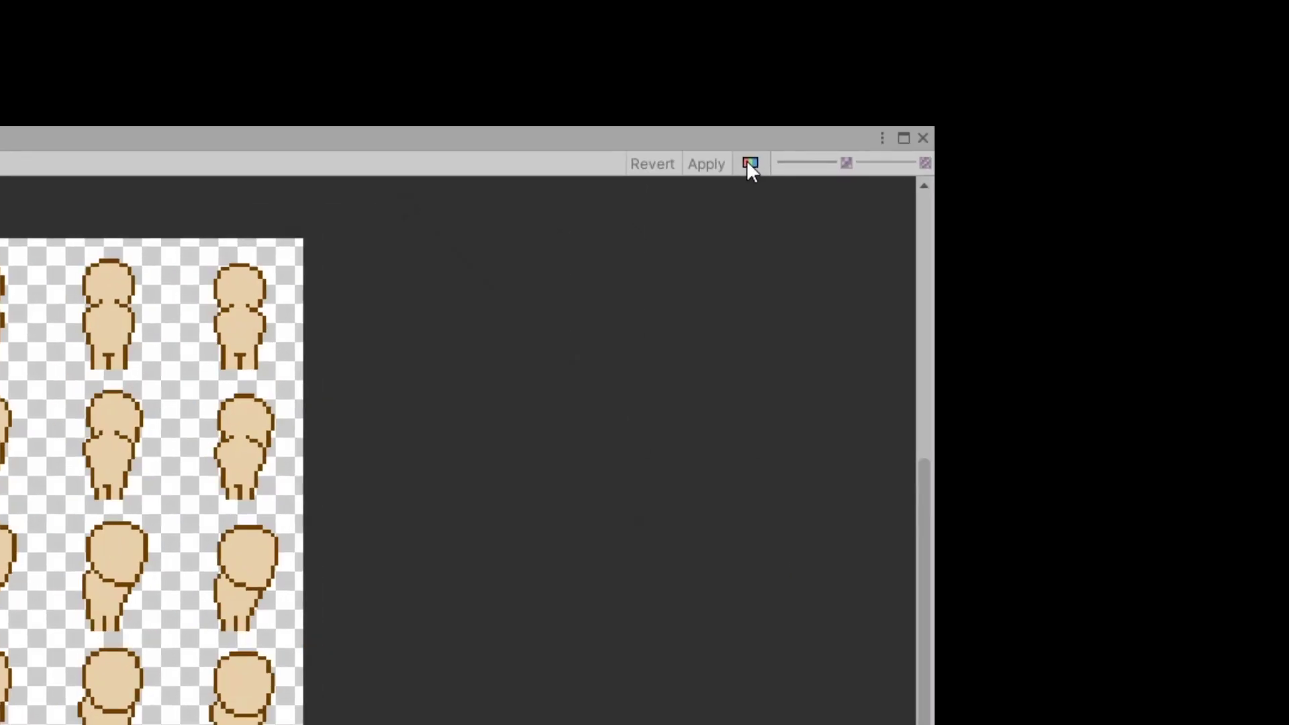
{"action": "left_click", "coordinate": [1186, 21]}
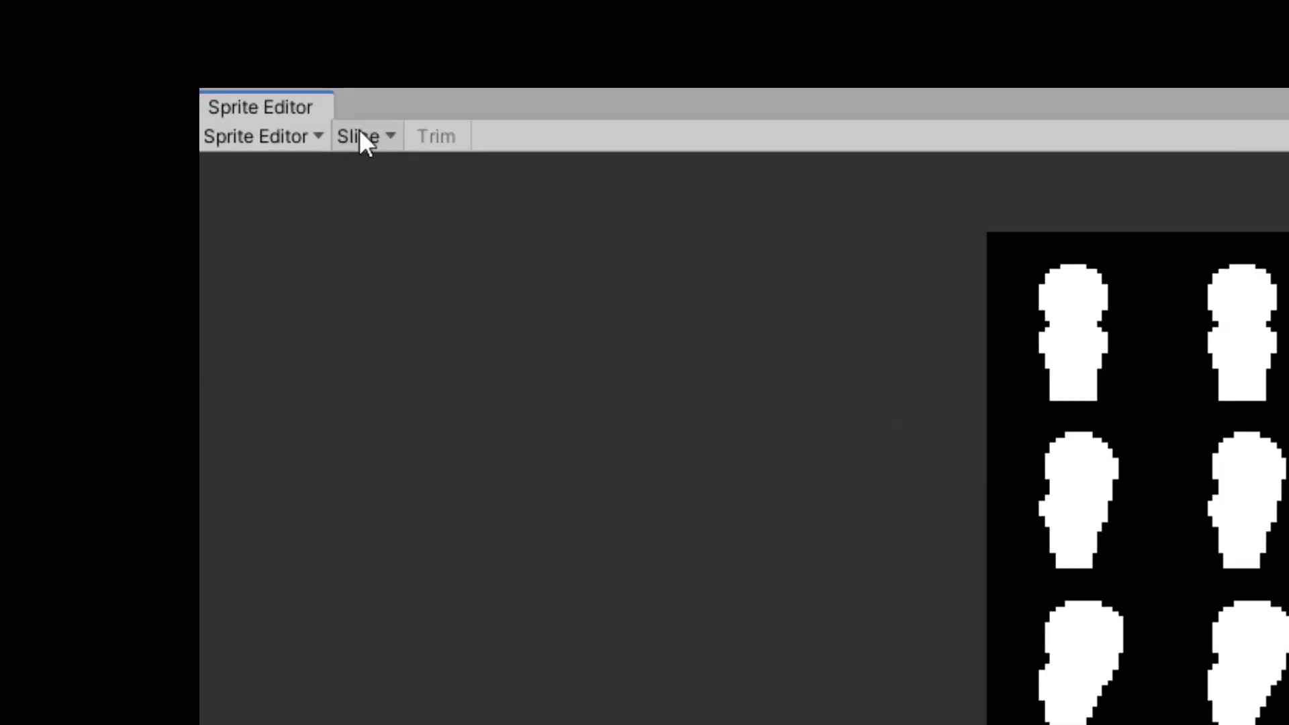
Try slicing the sprite sheet with the Automatic type and revert the result.
{"action": "left_click", "coordinate": [70, 20]}
{"action": "left_click", "coordinate": [633, 374]}
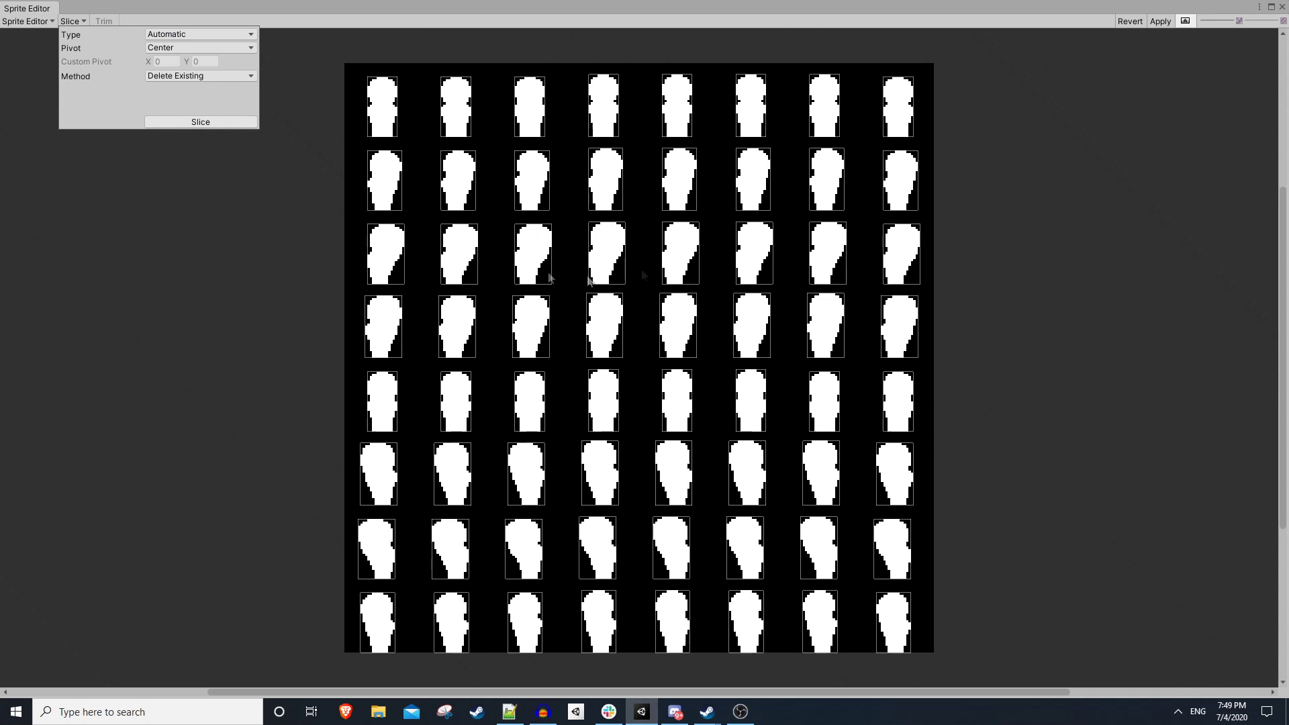
{"action": "left_click", "coordinate": [1131, 22]}
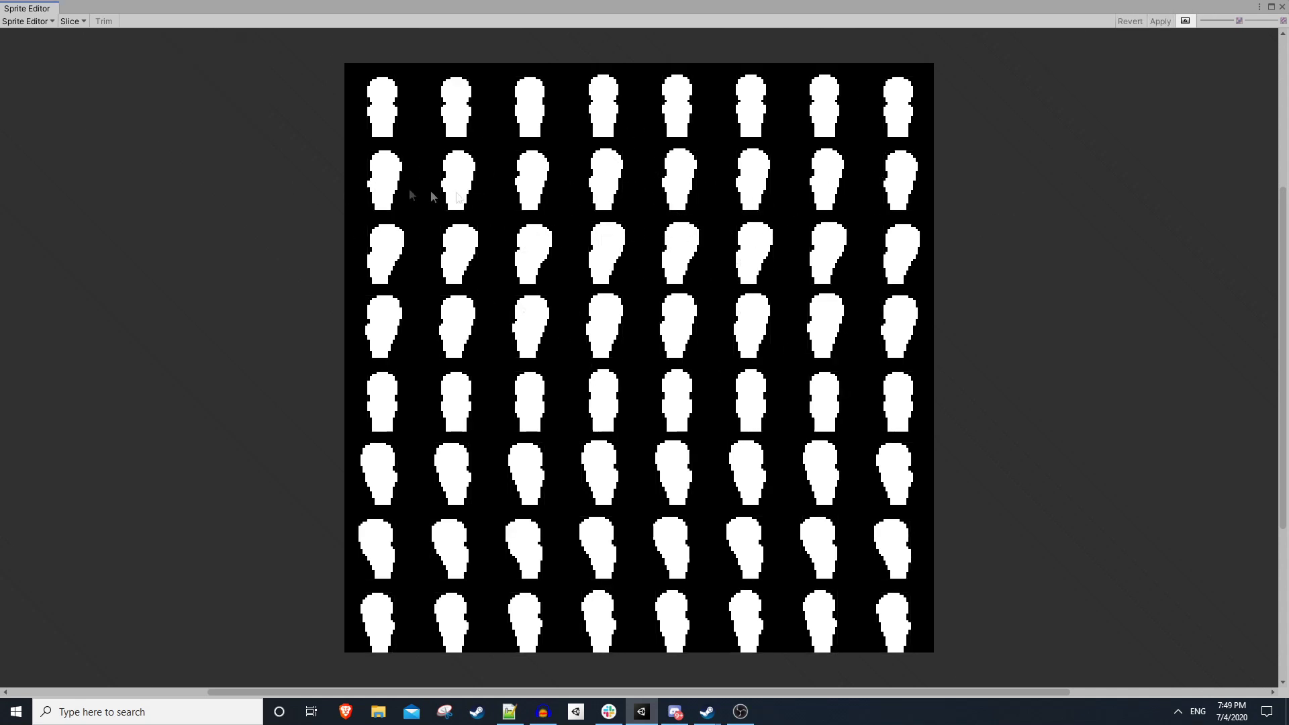
Slice the sprite sheet by Grid By Cell Size with 32 x 32 pixel cells and apply the slices.
{"action": "left_click", "coordinate": [83, 21]}
{"action": "left_click", "coordinate": [202, 34]}
{"action": "left_click", "coordinate": [217, 64]}
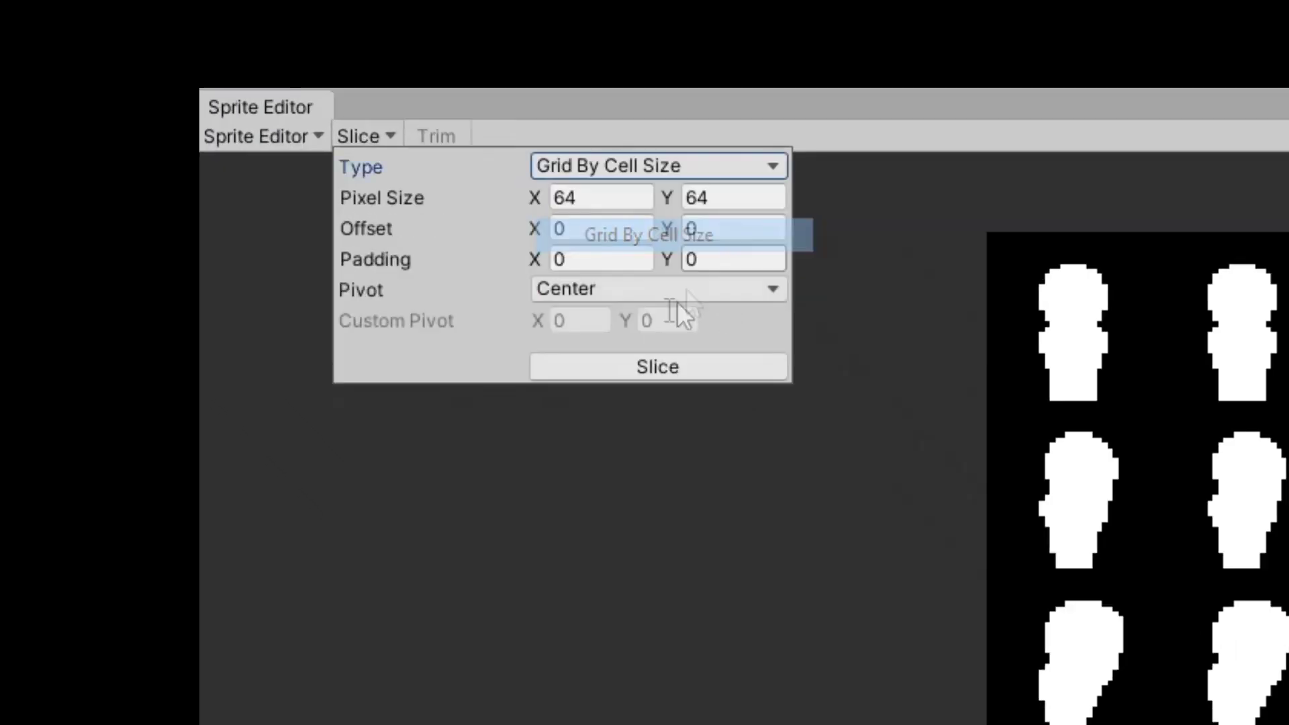
{"action": "left_click", "coordinate": [598, 228]}
{"action": "left_click", "coordinate": [604, 197]}
{"action": "type", "text": "32"}
{"action": "key", "text": "Tab"}
{"action": "type", "text": "32"}
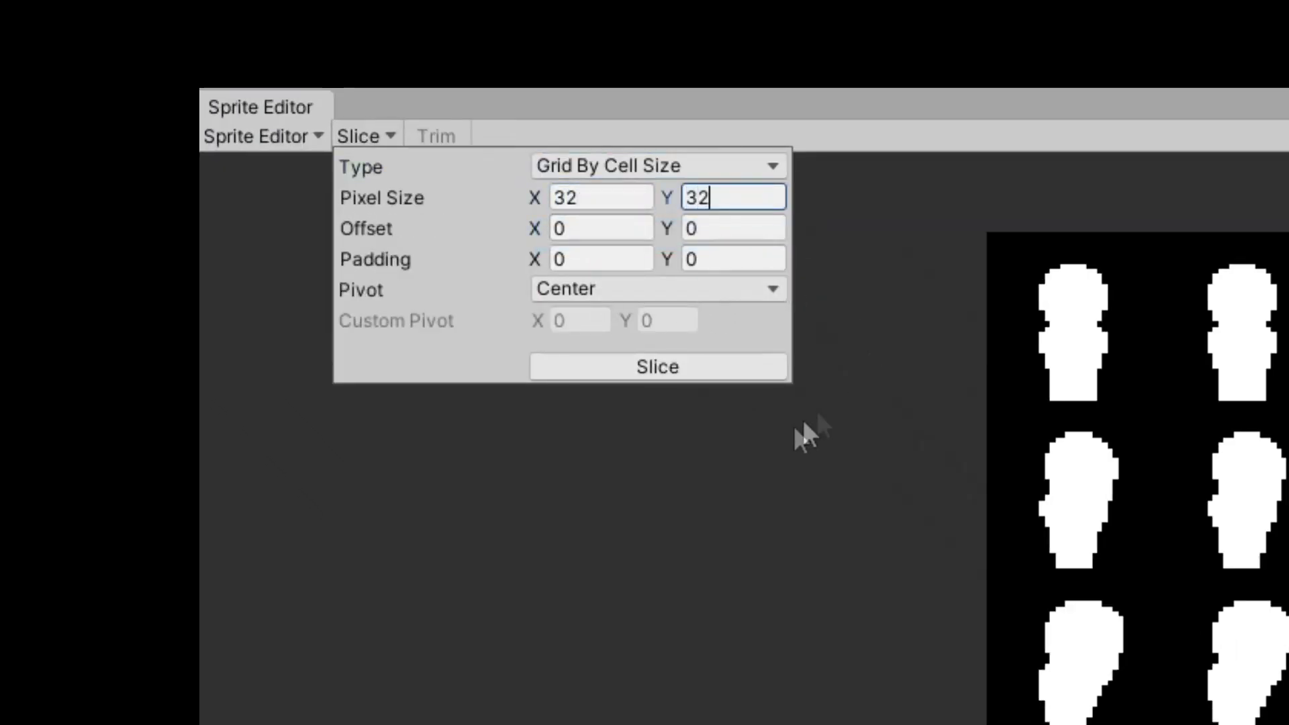
{"action": "left_click", "coordinate": [713, 365]}
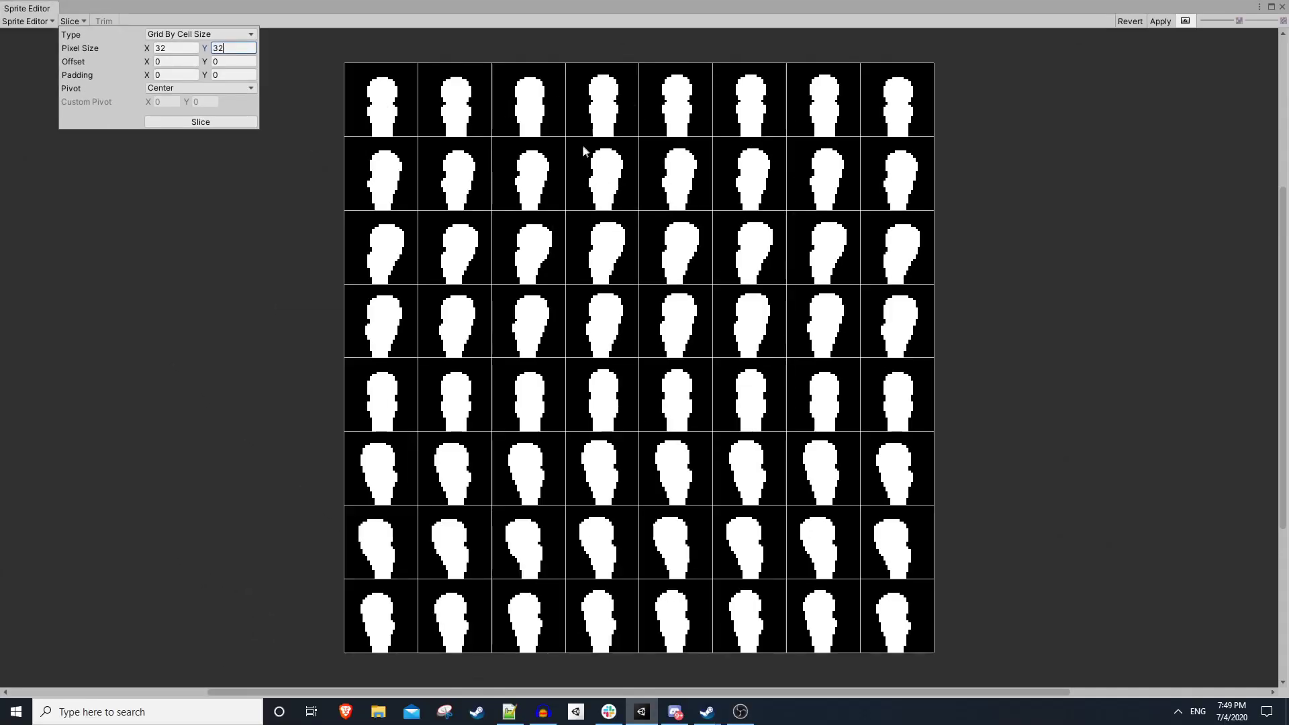
{"action": "left_click", "coordinate": [283, 135]}
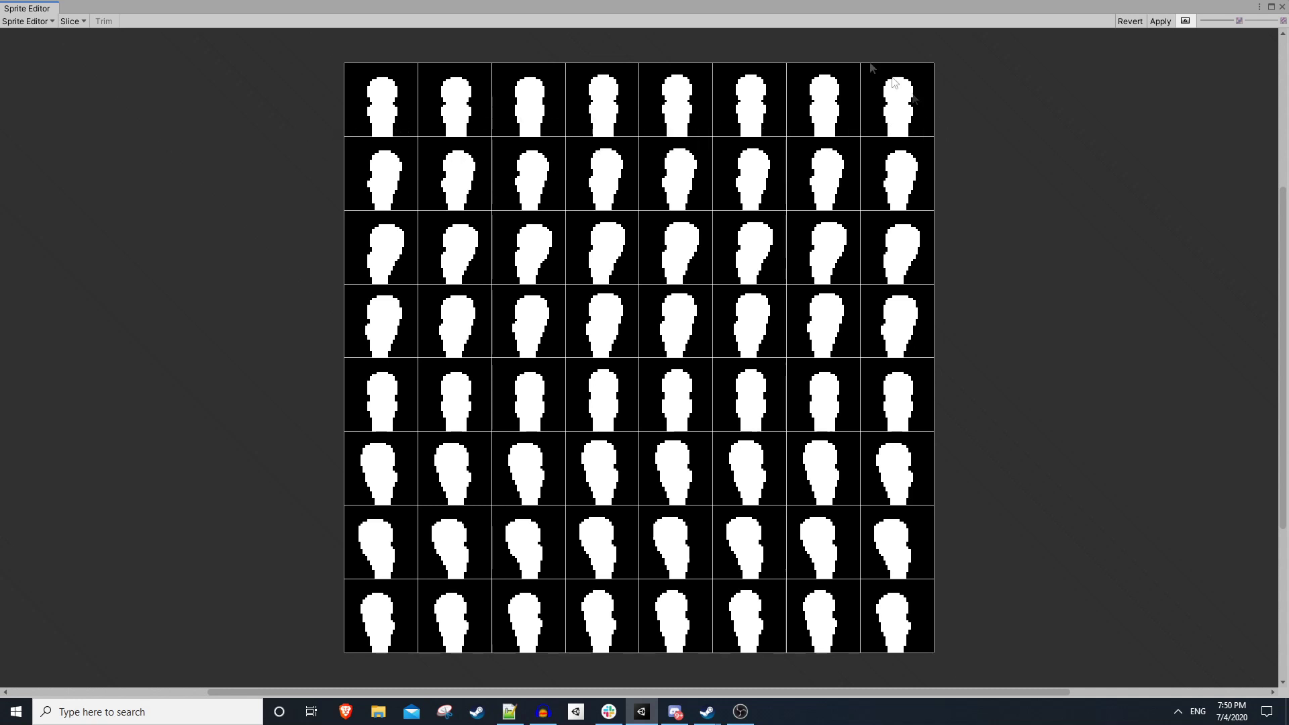
{"action": "left_click", "coordinate": [1160, 21]}
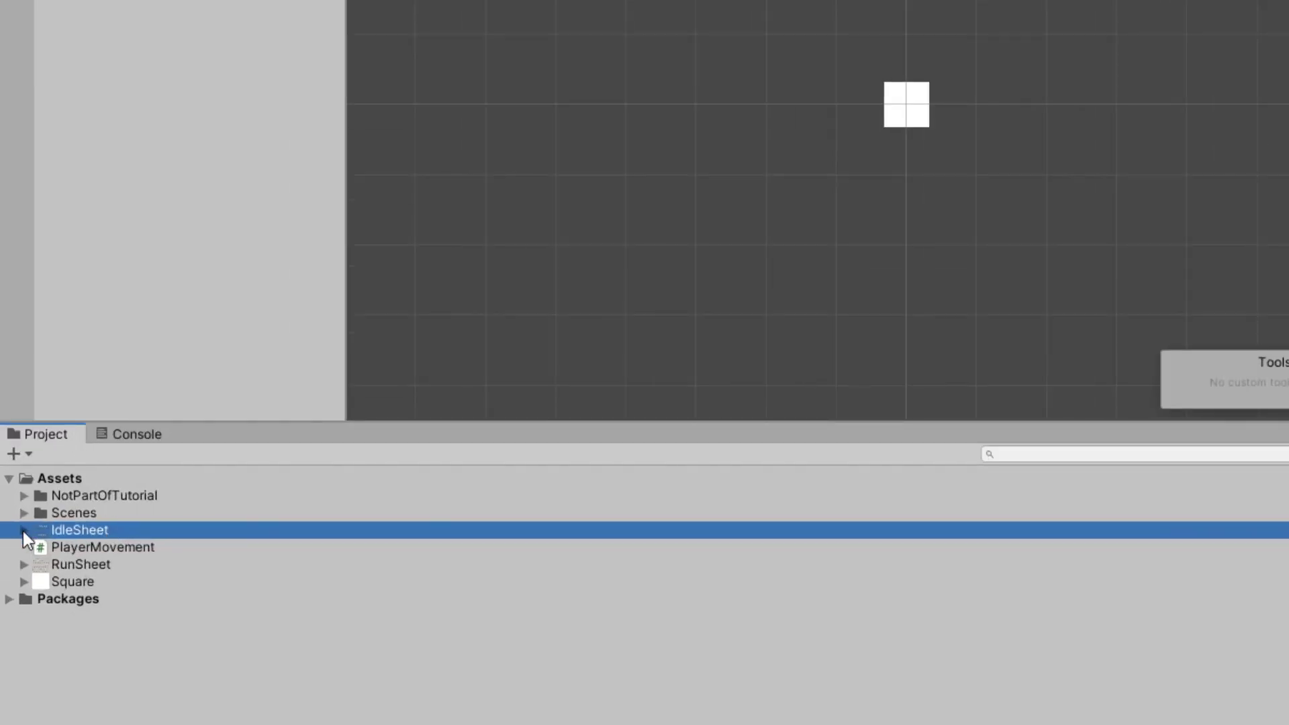
Expand IdleSheet in the project and look through its individual sliced sprites.
{"action": "left_click", "coordinate": [24, 530]}
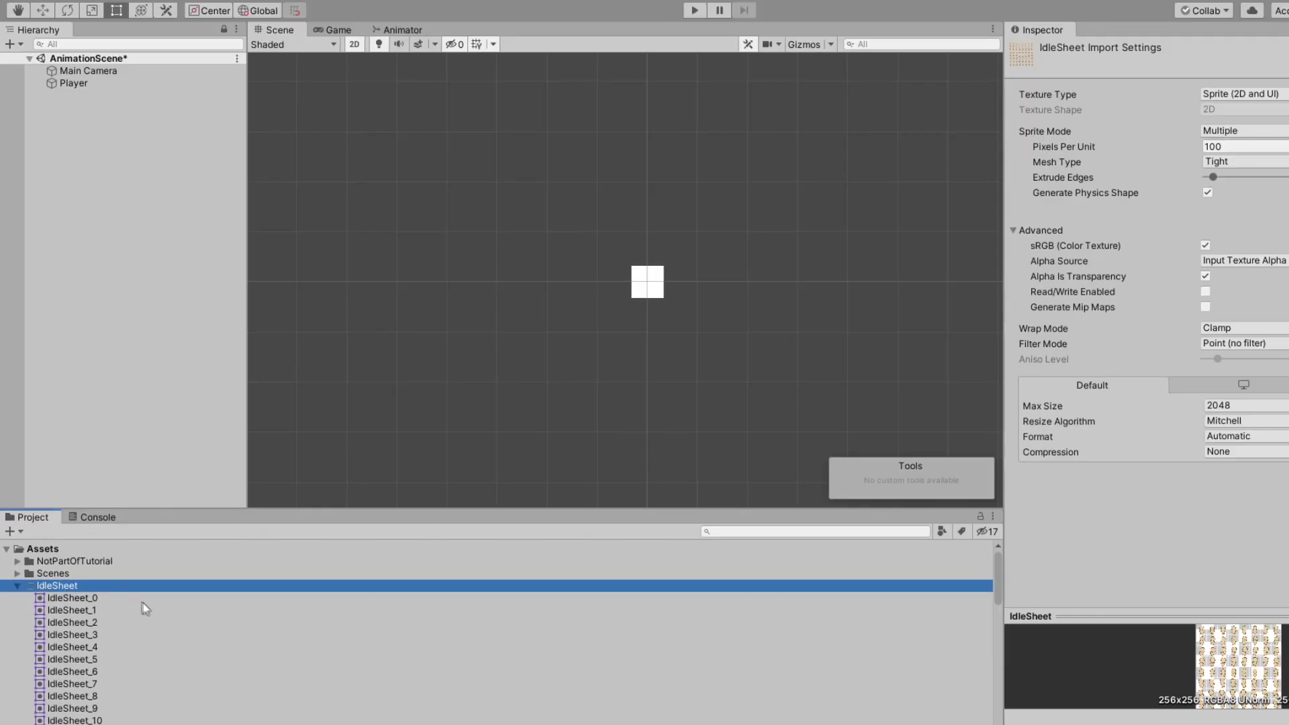
{"action": "scroll", "coordinate": [122, 546], "scroll_direction": "down", "scroll_amount": 1}
{"action": "key", "text": "Down"}
{"action": "key", "text": "Down"}
{"action": "key", "text": "Down"}
{"action": "key", "text": "Down"}
{"action": "key", "text": "Down"}
{"action": "key", "text": "Down"}
{"action": "key", "text": "Down"}
{"action": "key", "text": "Down"}
{"action": "key", "text": "Down"}
{"action": "key", "text": "Down"}
{"action": "key", "text": "Down"}
{"action": "key", "text": "Down"}
{"action": "key", "text": "Down"}
{"action": "key", "text": "Down"}
{"action": "key", "text": "Down"}
{"action": "key", "text": "Down"}
{"action": "key", "text": "Down"}
{"action": "key", "text": "Down"}
{"action": "key", "text": "Down"}
{"action": "key", "text": "Down"}
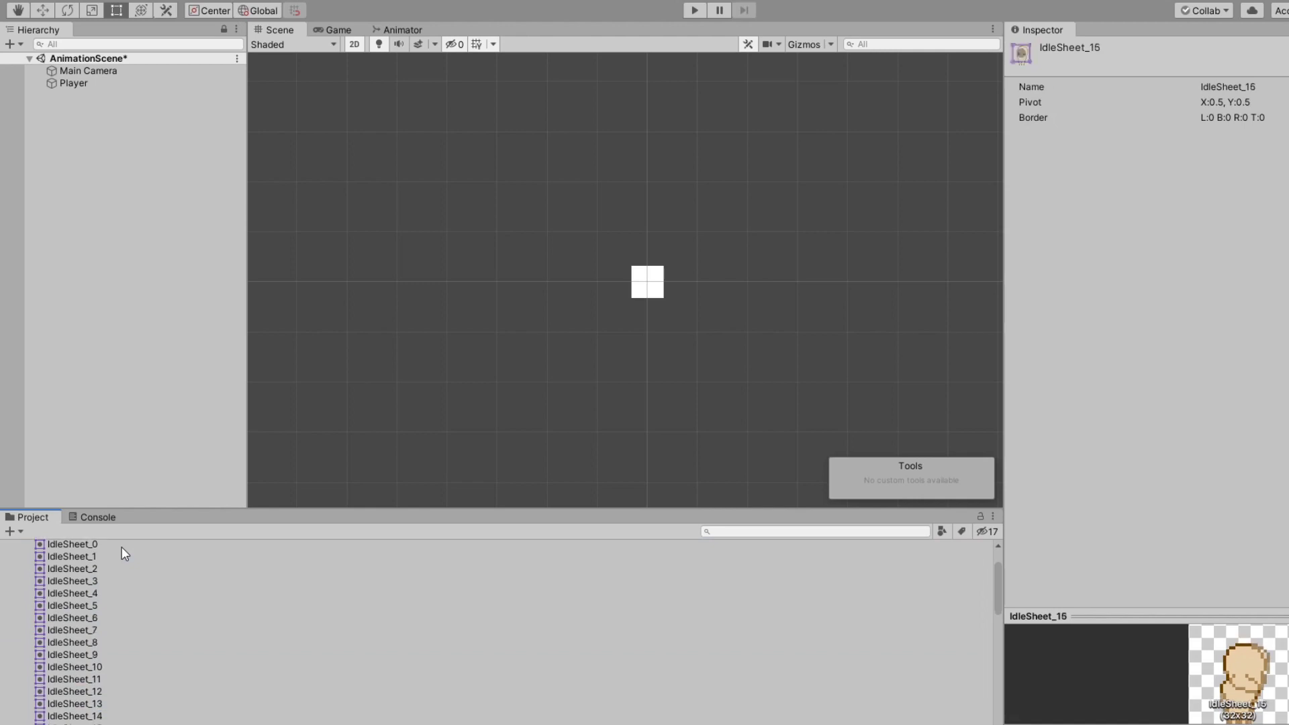
{"action": "key", "text": "Down"}
{"action": "key", "text": "Down"}
{"action": "key", "text": "Down"}
{"action": "key", "text": "Down"}
{"action": "key", "text": "Down"}
{"action": "key", "text": "Down"}
{"action": "key", "text": "Down"}
{"action": "key", "text": "Down"}
{"action": "key", "text": "Down"}
{"action": "key", "text": "Down"}
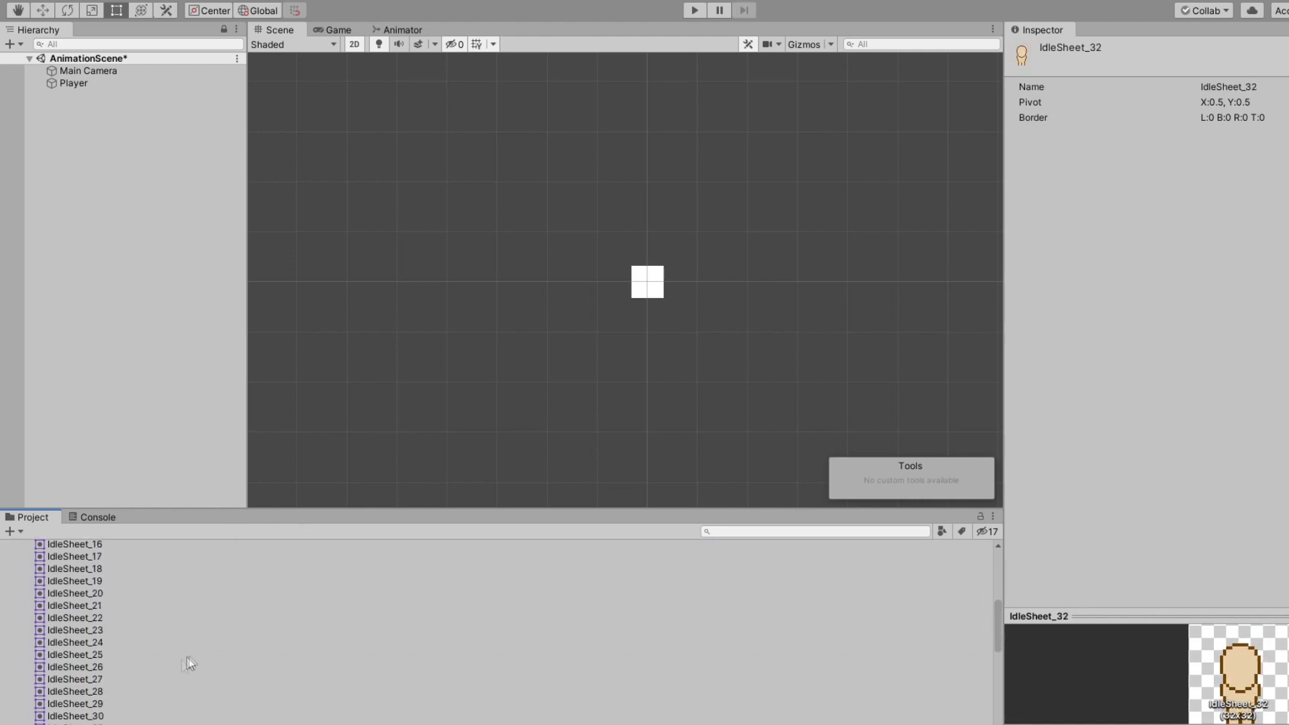
Place the IdleSheet_0 sprite in the scene beside the white square, at about X -1.02, Y -0.02.
{"action": "scroll", "coordinate": [160, 662], "scroll_direction": "up", "scroll_amount": 7}
{"action": "left_click_drag", "start_coordinate": [82, 597], "coordinate": [557, 235]}
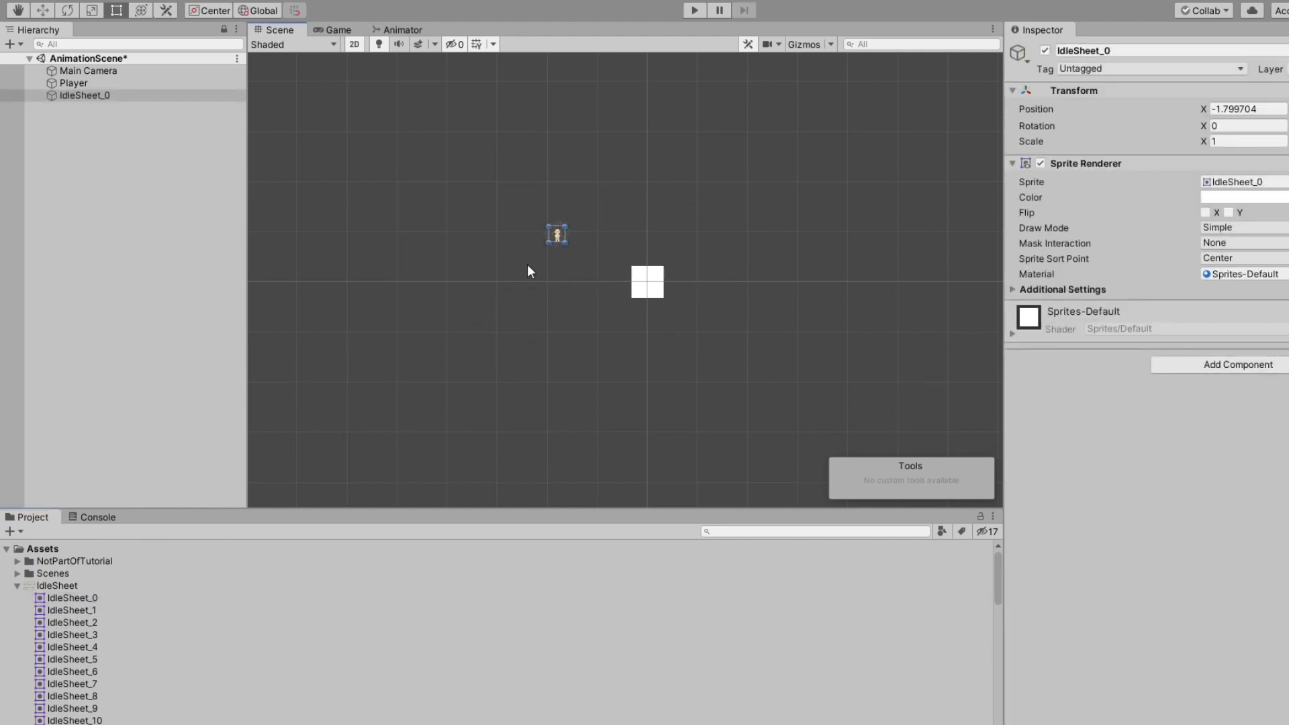
{"action": "left_click_drag", "start_coordinate": [557, 238], "coordinate": [597, 289]}
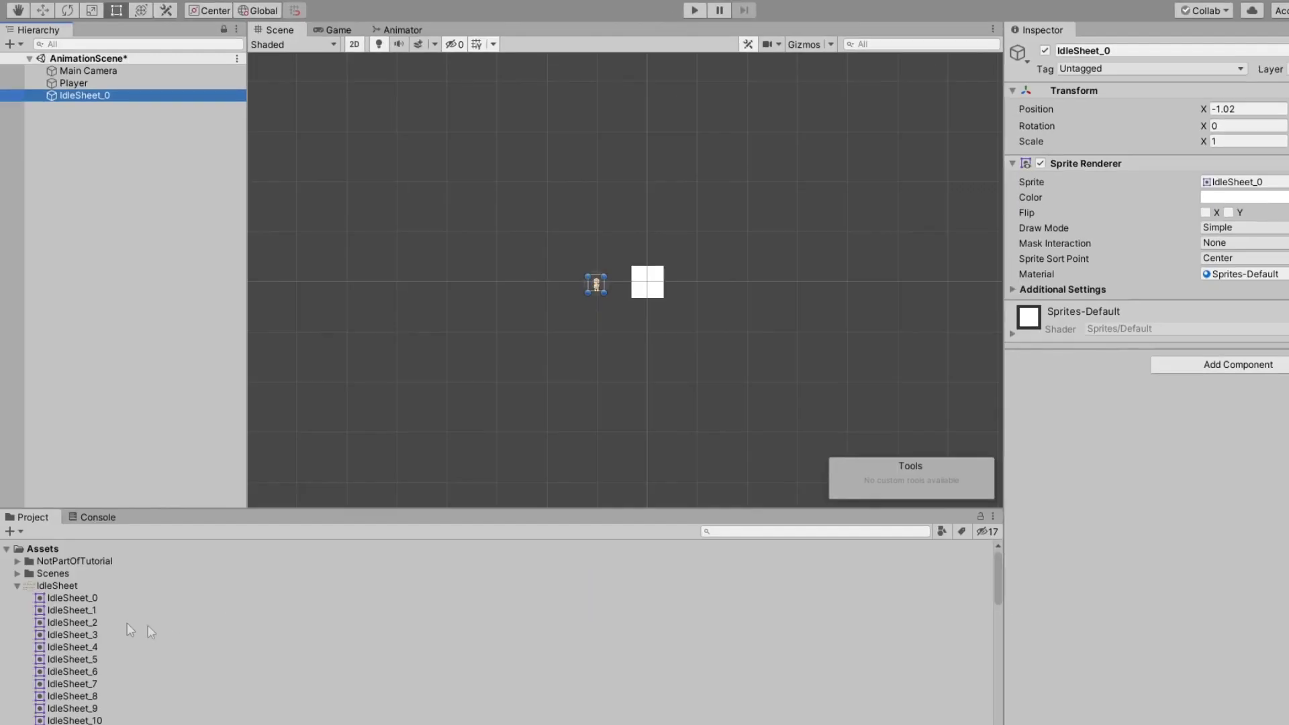
Set IdleSheet's Pixels Per Unit to 32 and apply the import settings.
{"action": "left_click", "coordinate": [202, 585]}
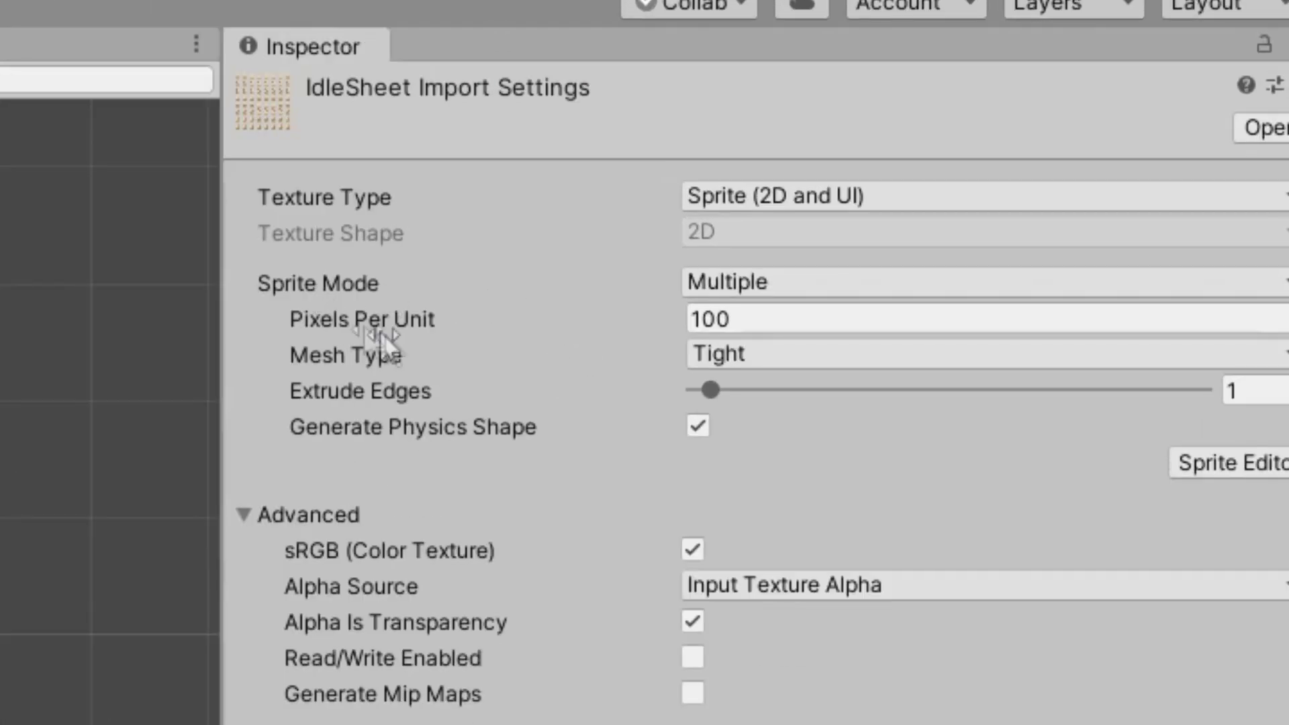
{"action": "left_click", "coordinate": [784, 320]}
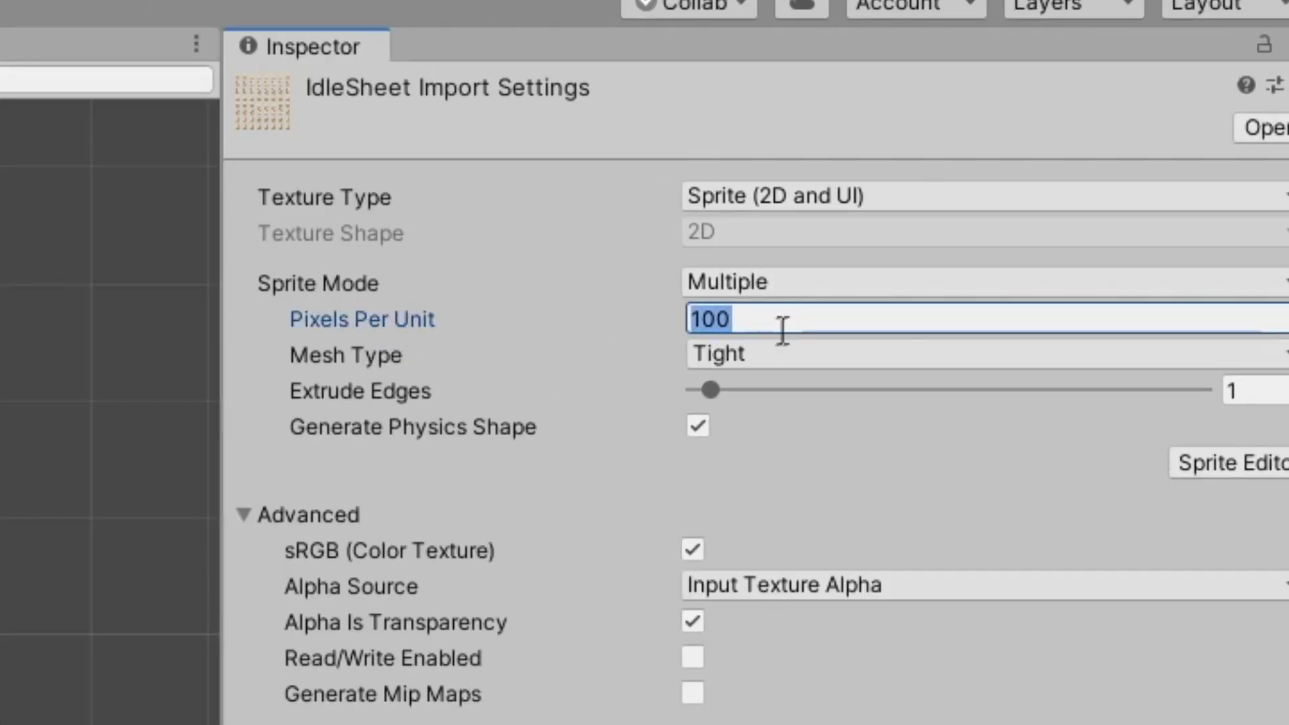
{"action": "type", "text": "32"}
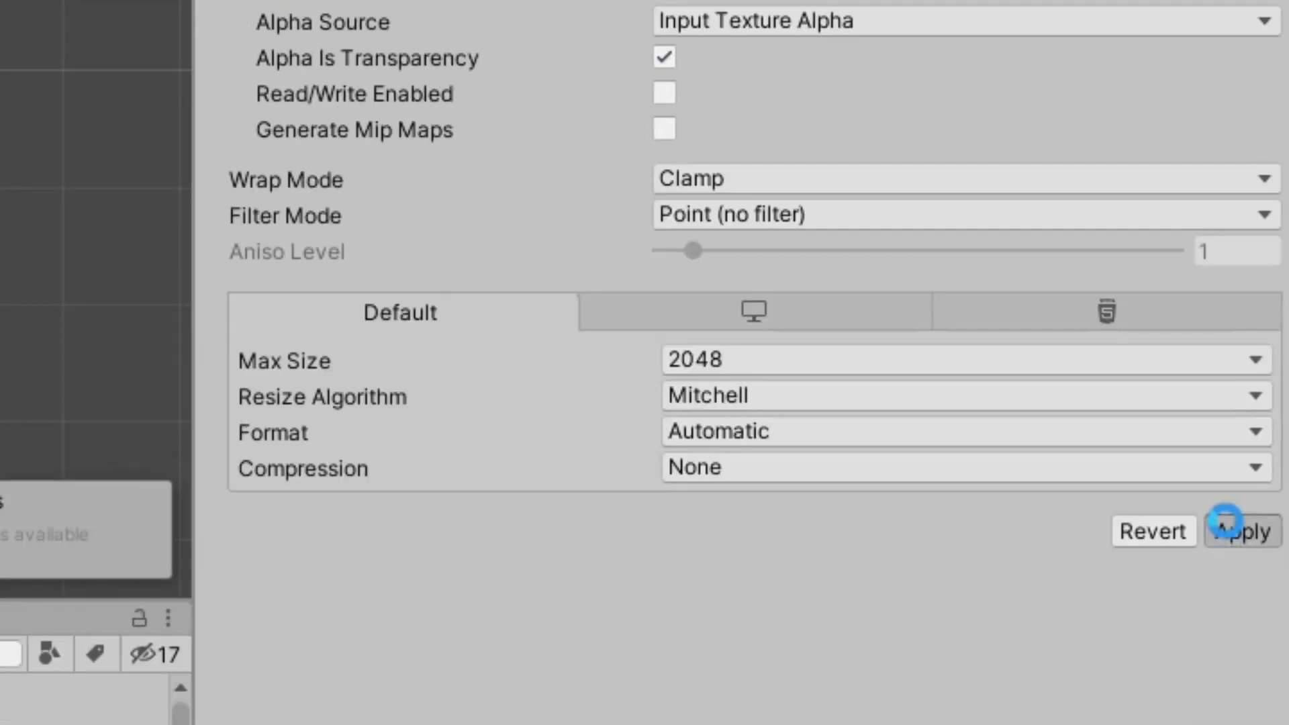
{"action": "left_click", "coordinate": [1231, 530]}
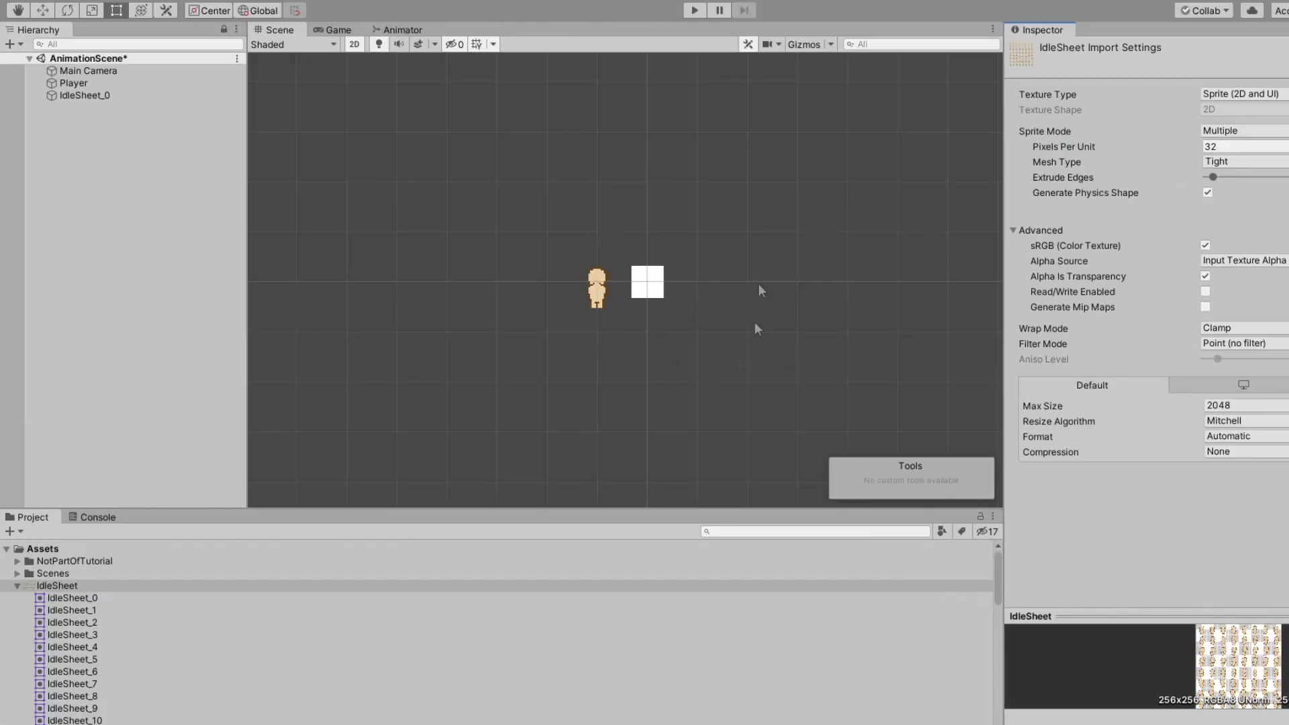
Place the IdleSheet_1 and IdleSheet_8 sprites in the scene, above and beside the IdleSheet_0 figure.
{"action": "left_click_drag", "start_coordinate": [81, 611], "coordinate": [557, 237]}
{"action": "left_click_drag", "start_coordinate": [77, 692], "coordinate": [472, 235]}
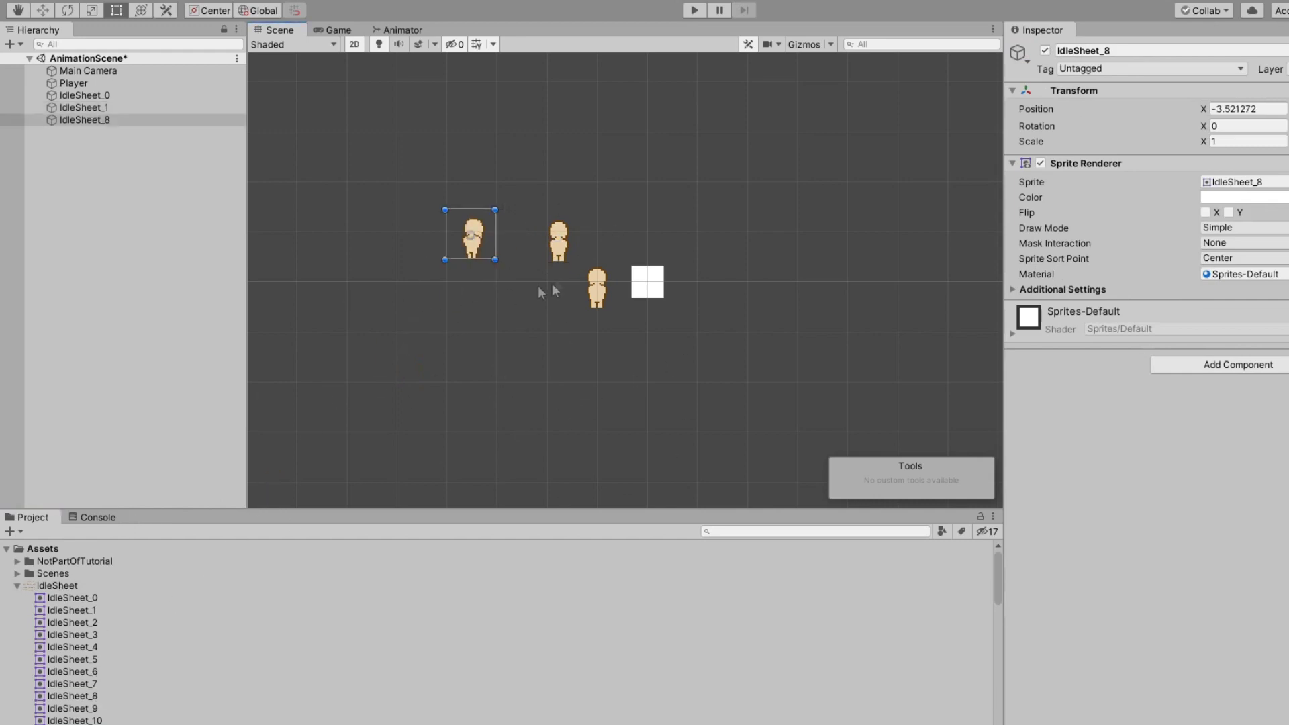
Create an animation clip named Player_Idle_Up in Assets by placing sprites IdleSheet_0 through IdleSheet_7 together in the scene.
{"action": "left_click", "coordinate": [72, 683]}
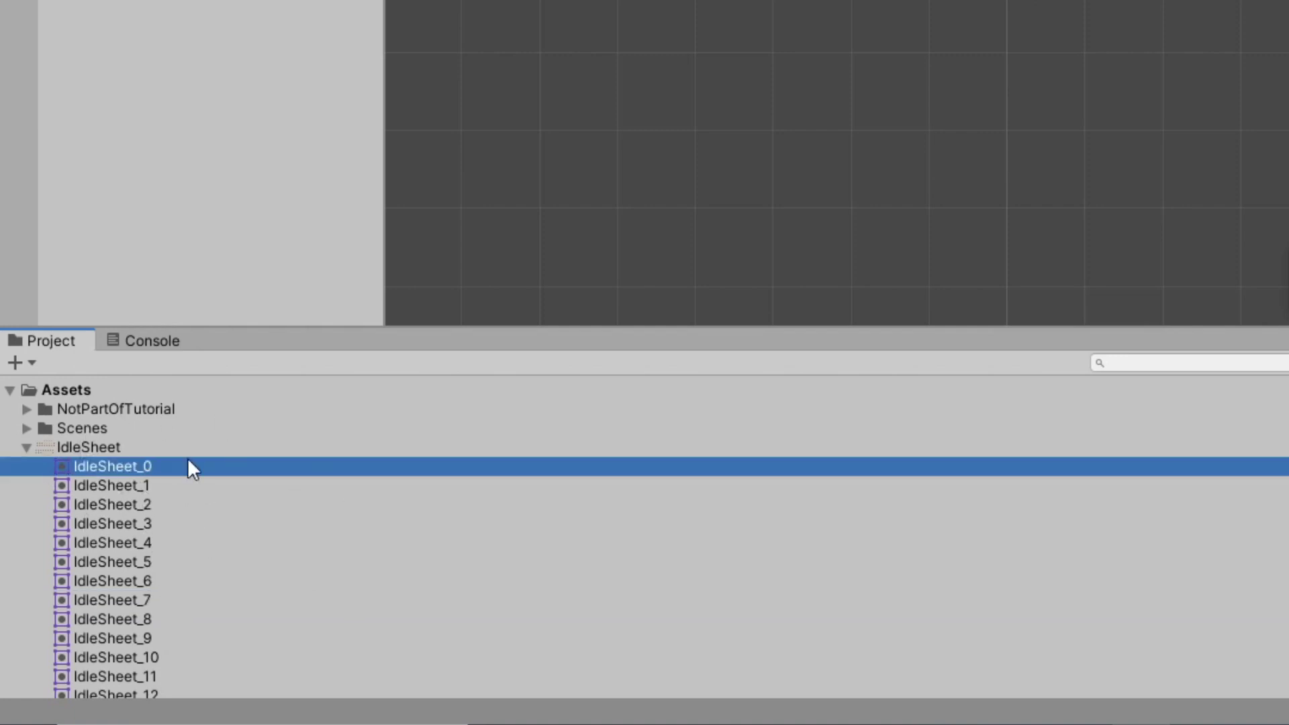
{"action": "left_click", "coordinate": [139, 599], "text": "shift"}
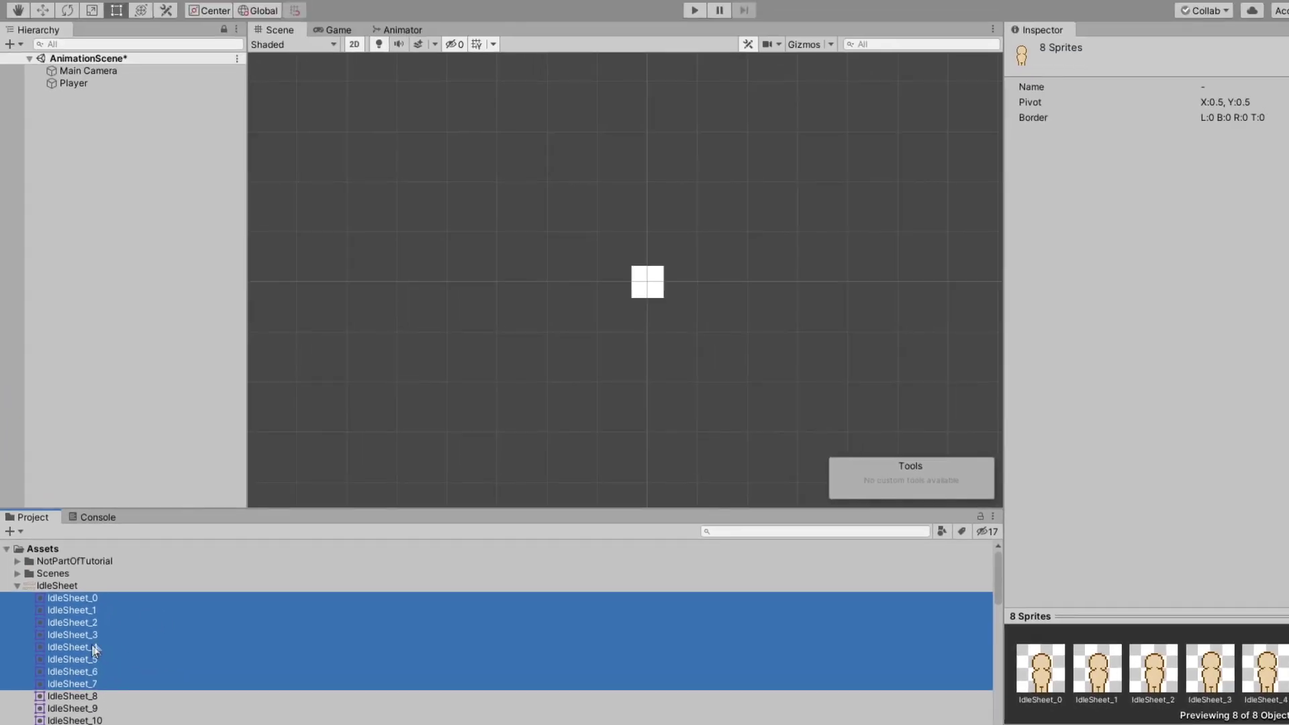
{"action": "left_click_drag", "start_coordinate": [98, 656], "coordinate": [521, 269]}
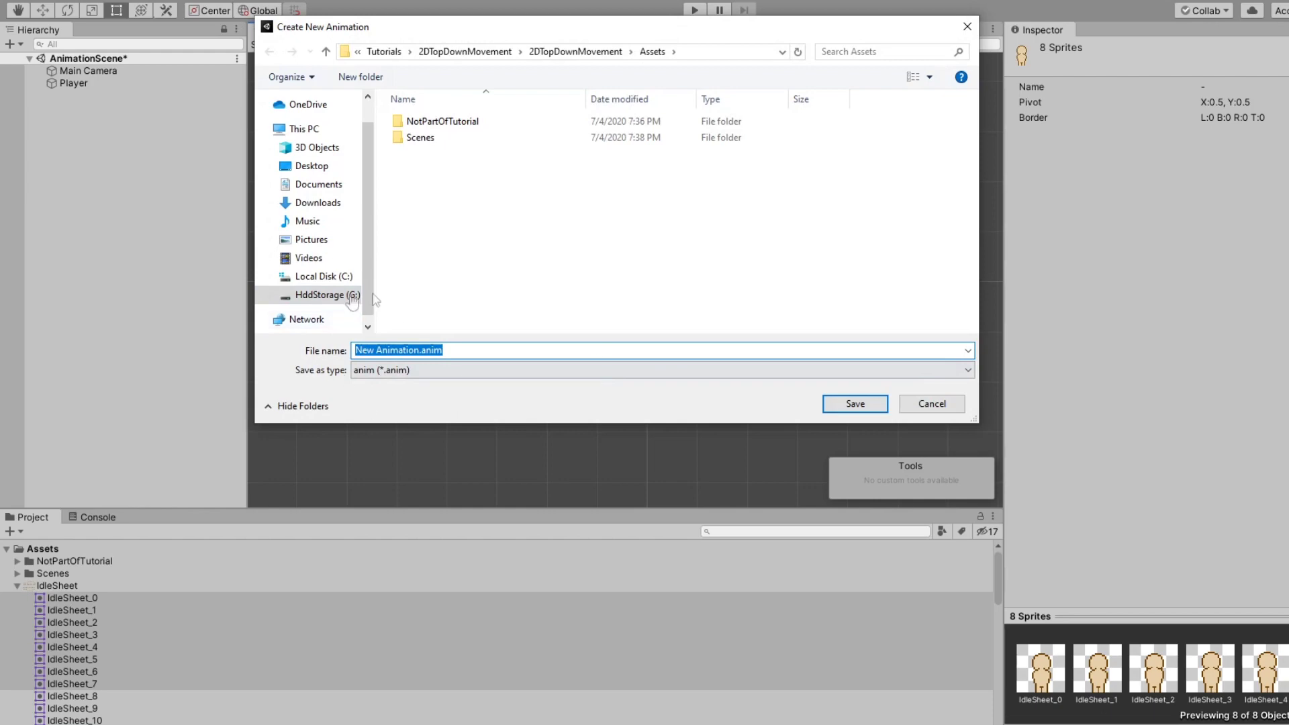
{"action": "key", "text": "BackSpace"}
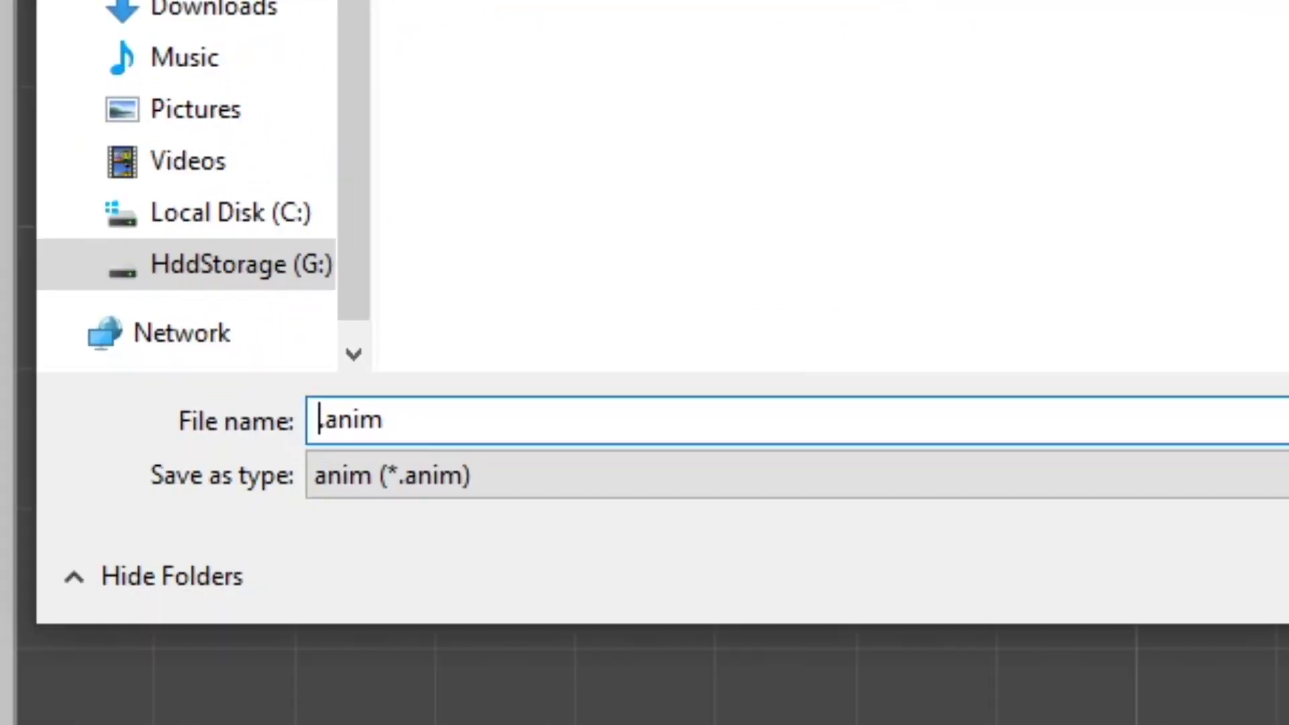
{"action": "type", "text": "Player_Idle_"}
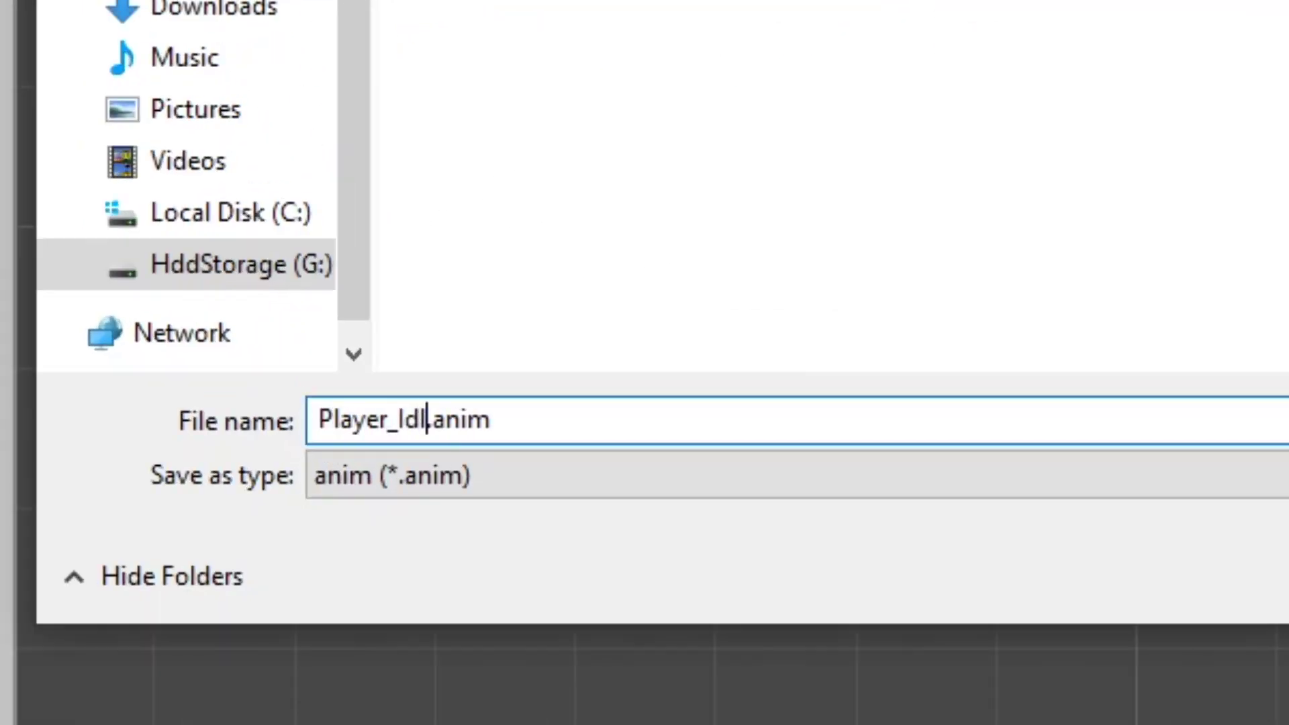
{"action": "type", "text": "Up"}
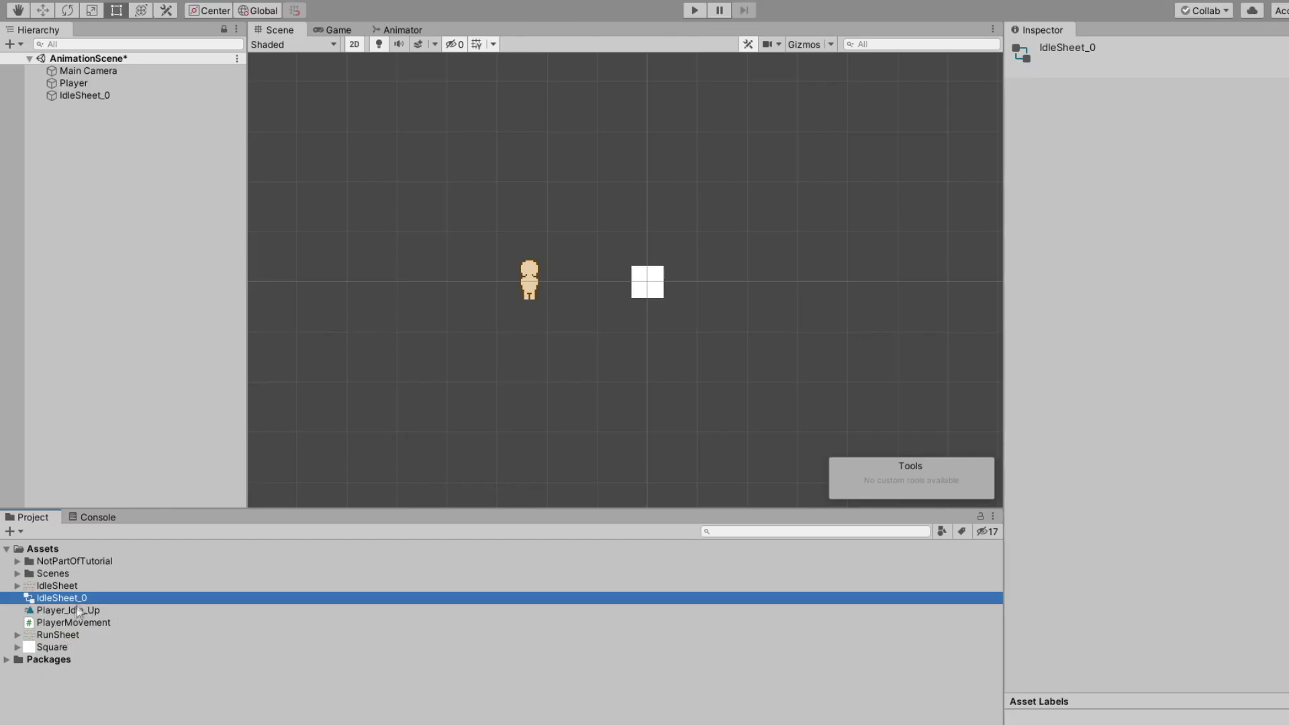
Examine the Player_Idle_Up clip and open the IdleSheet_0 animator controller, moving its Player_Idle_Up state beside Entry.
{"action": "left_click", "coordinate": [124, 609]}
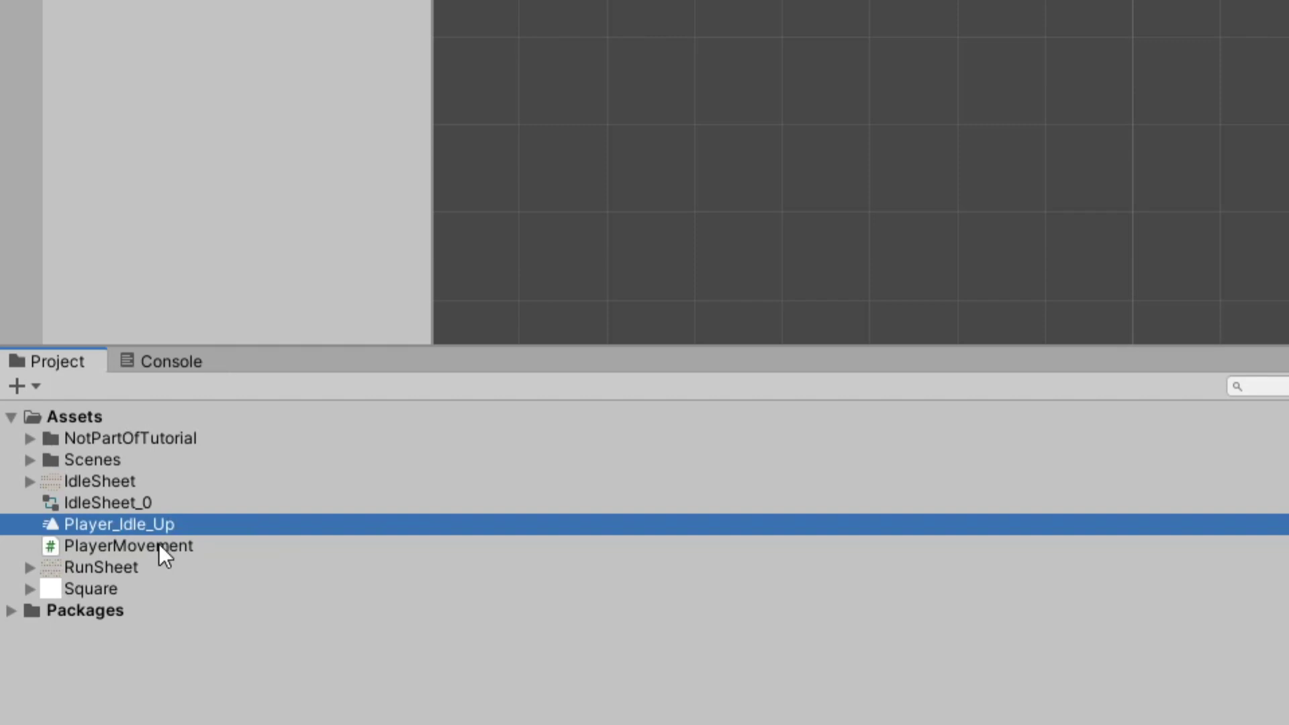
{"action": "left_click", "coordinate": [104, 507]}
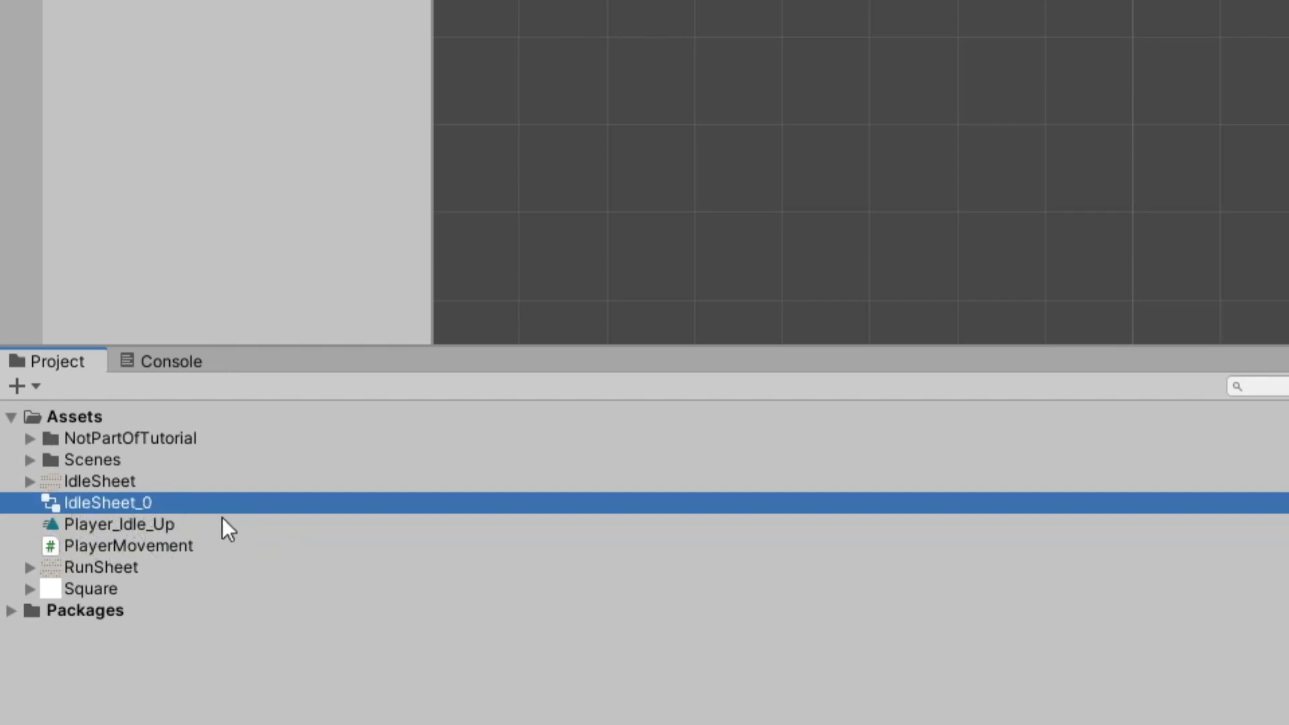
{"action": "double_click", "coordinate": [124, 501]}
{"action": "left_click_drag", "start_coordinate": [753, 65], "coordinate": [792, 174]}
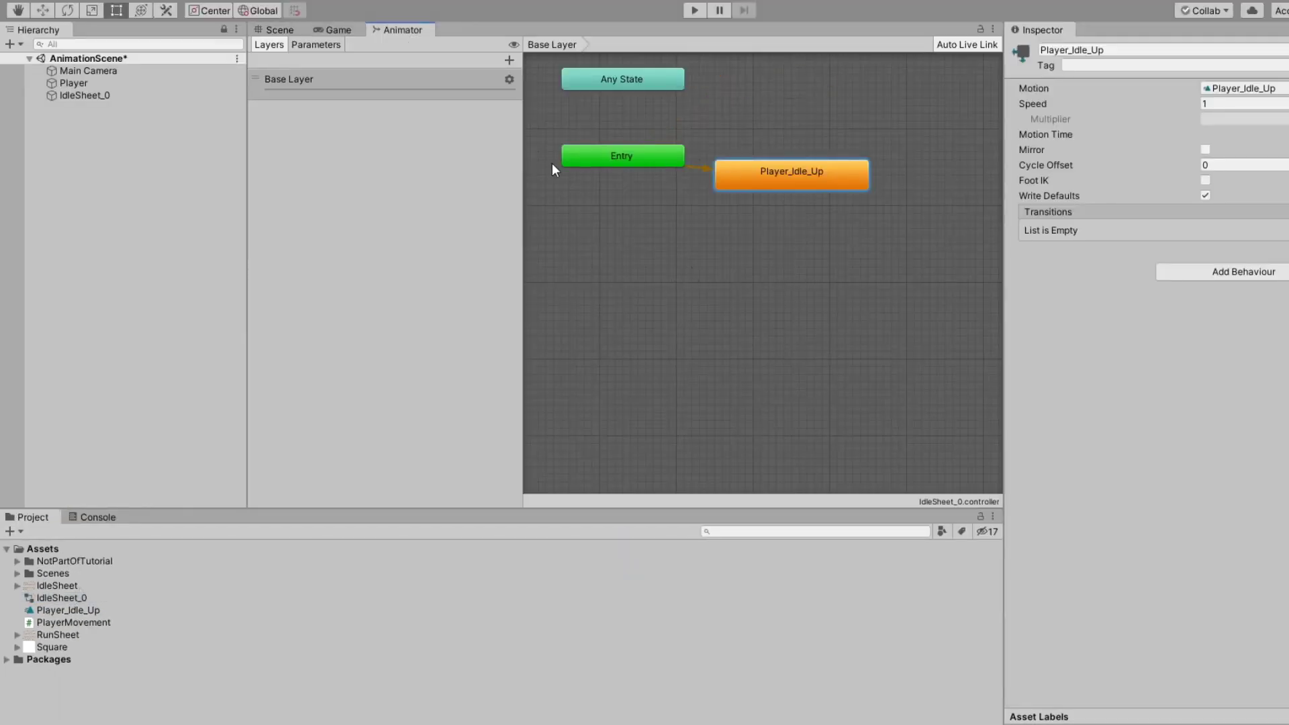
Create an animation clip named Player_Idle_UR by placing sprites IdleSheet_8 through IdleSheet_15 together in the scene.
{"action": "left_click", "coordinate": [277, 30]}
{"action": "left_click", "coordinate": [17, 585]}
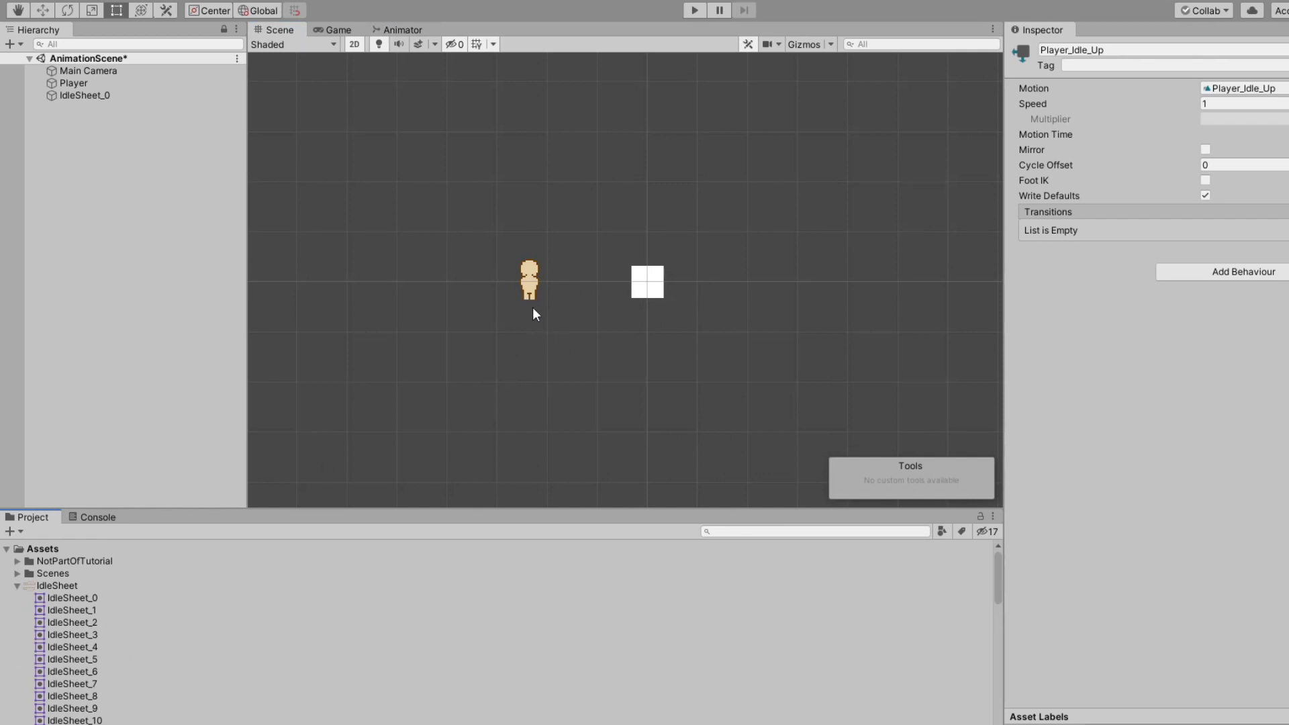
{"action": "left_click", "coordinate": [81, 597]}
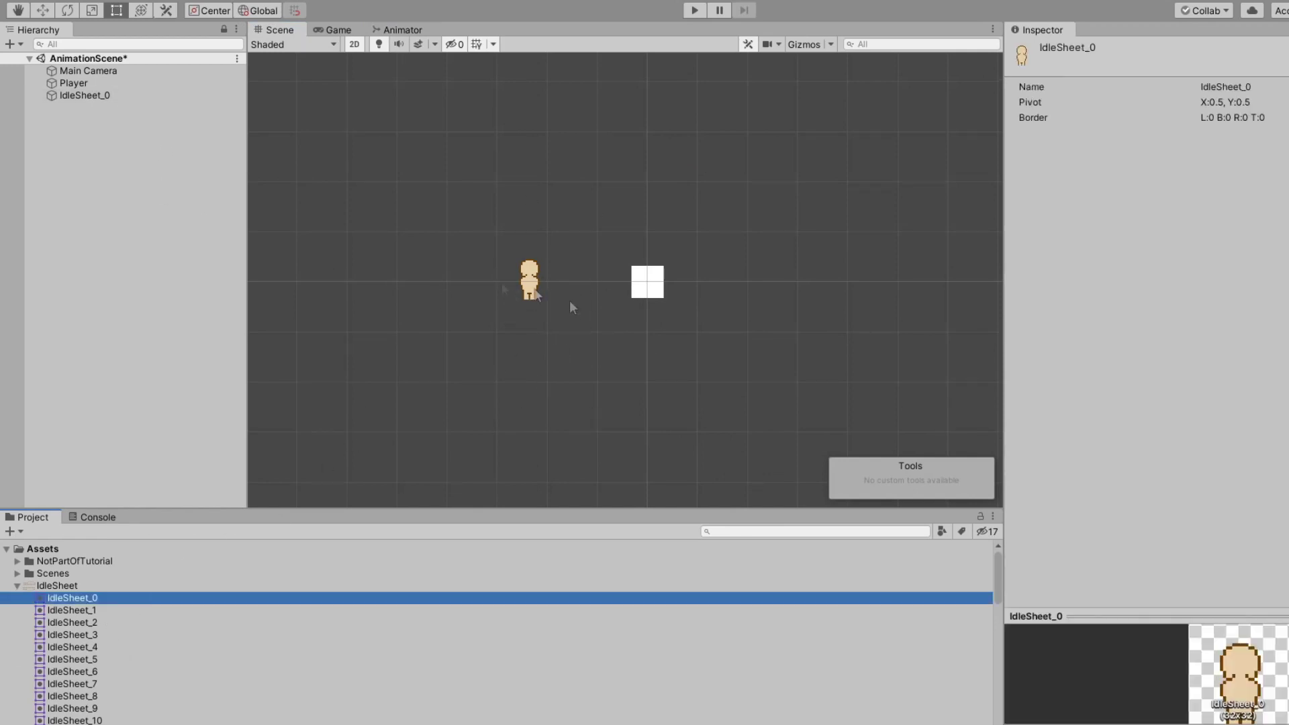
{"action": "key", "text": "Down"}
{"action": "key", "text": "Down"}
{"action": "key", "text": "Down"}
{"action": "key", "text": "Down"}
{"action": "key", "text": "Down"}
{"action": "key", "text": "Down"}
{"action": "key", "text": "Down"}
{"action": "key", "text": "Down"}
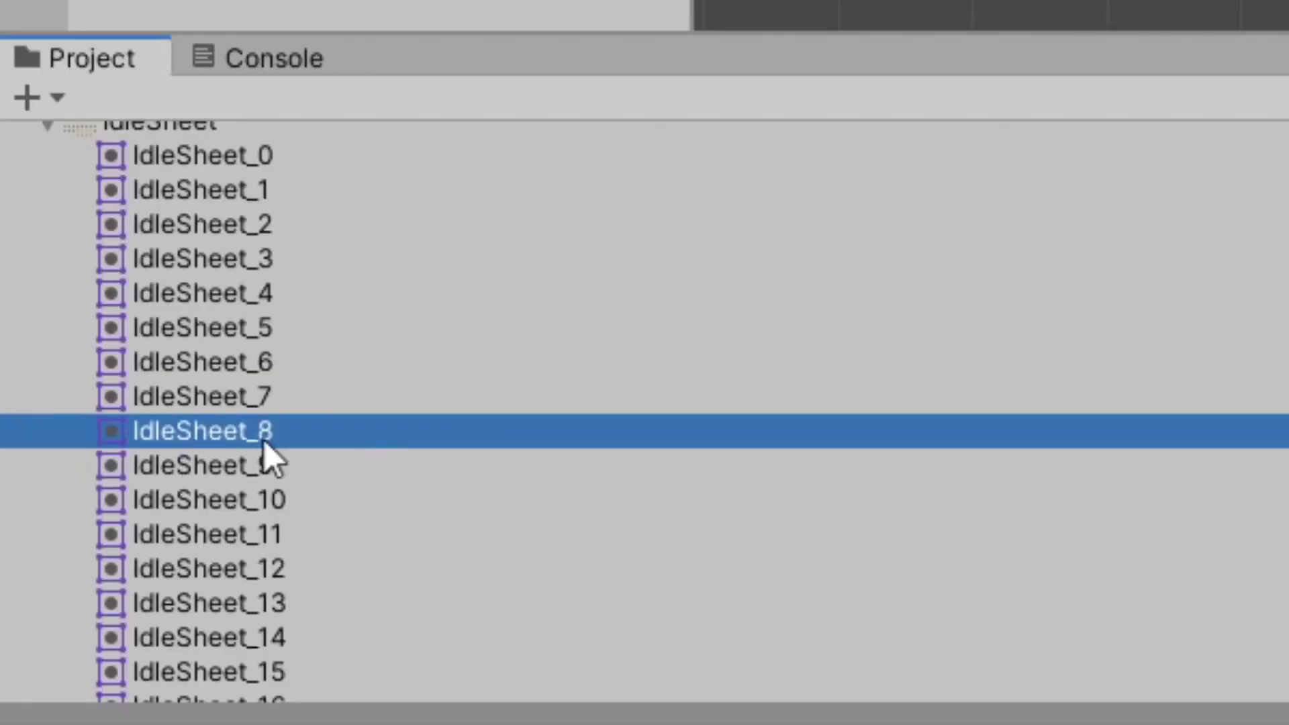
{"action": "left_click", "coordinate": [282, 669], "text": "shift"}
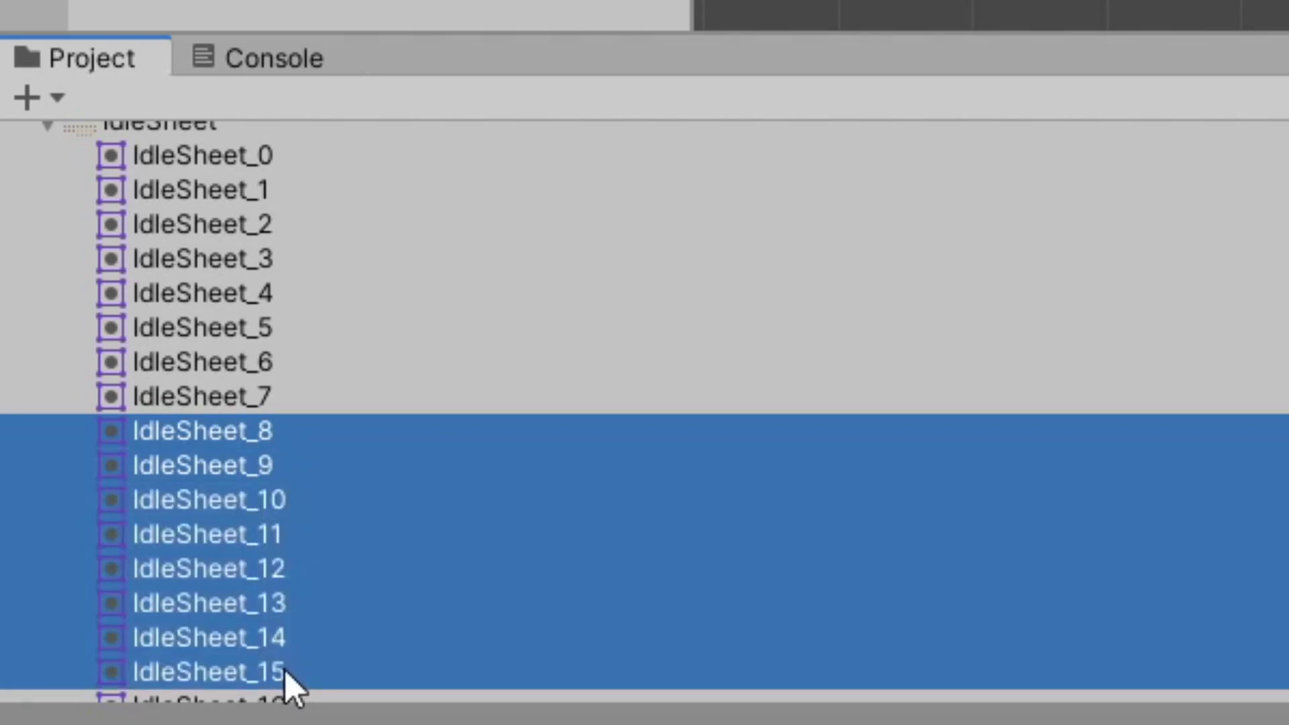
{"action": "left_click_drag", "start_coordinate": [284, 670], "coordinate": [572, 276]}
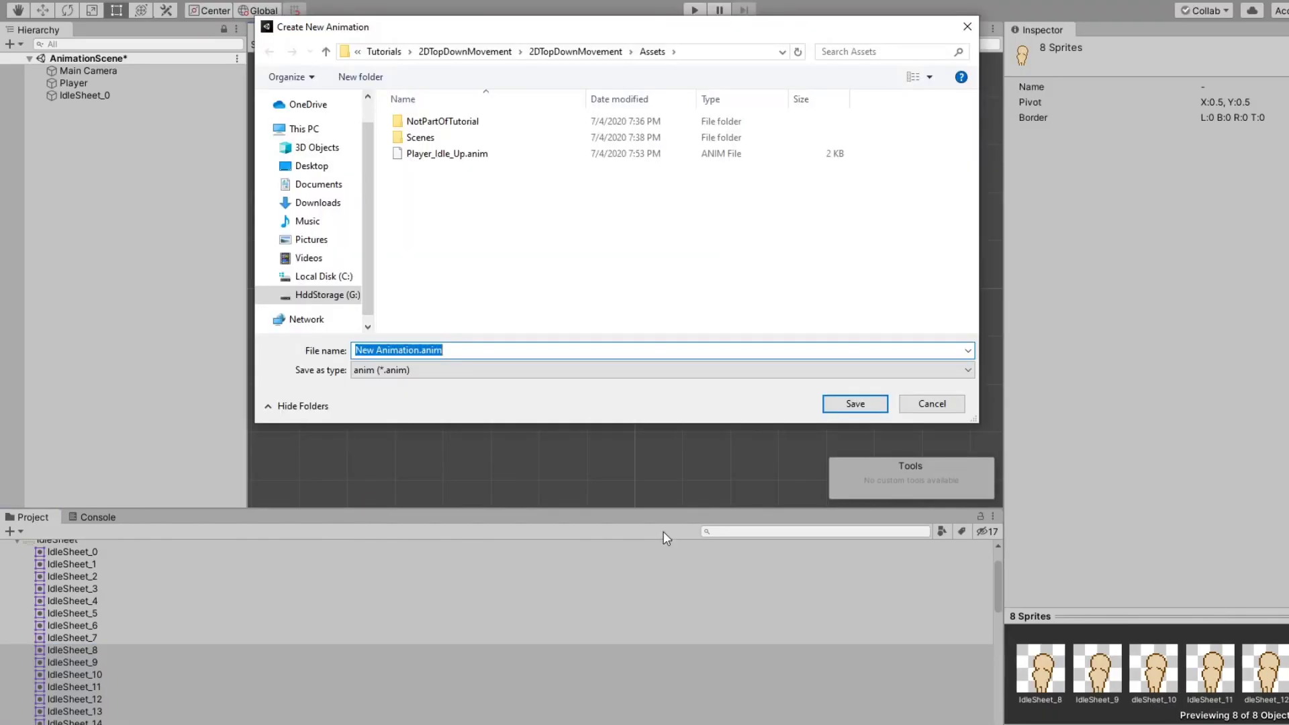
{"action": "type", "text": "Player_Idle_UR"}
{"action": "key", "text": "Return"}
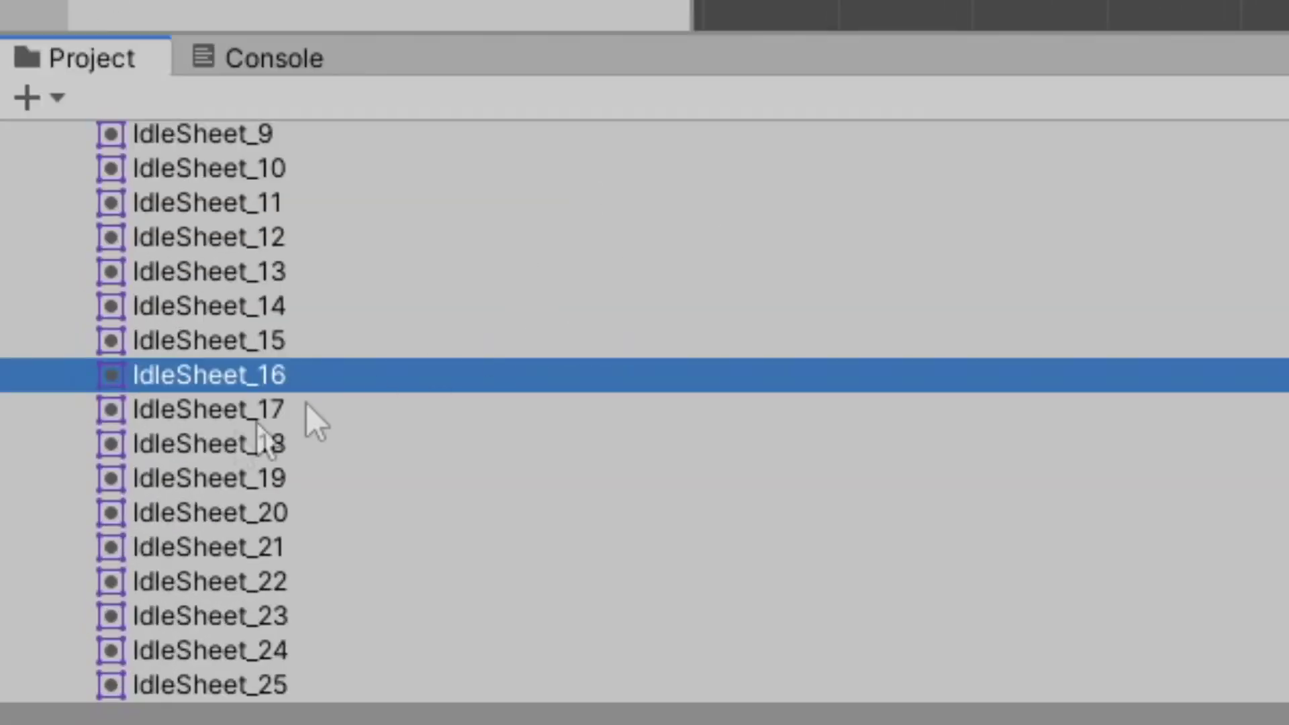
Create an animation clip named Player_Idle_Right by placing sprites IdleSheet_16 through IdleSheet_23 together in the scene.
{"action": "left_click", "coordinate": [289, 614], "text": "shift"}
{"action": "left_click_drag", "start_coordinate": [287, 612], "coordinate": [602, 338]}
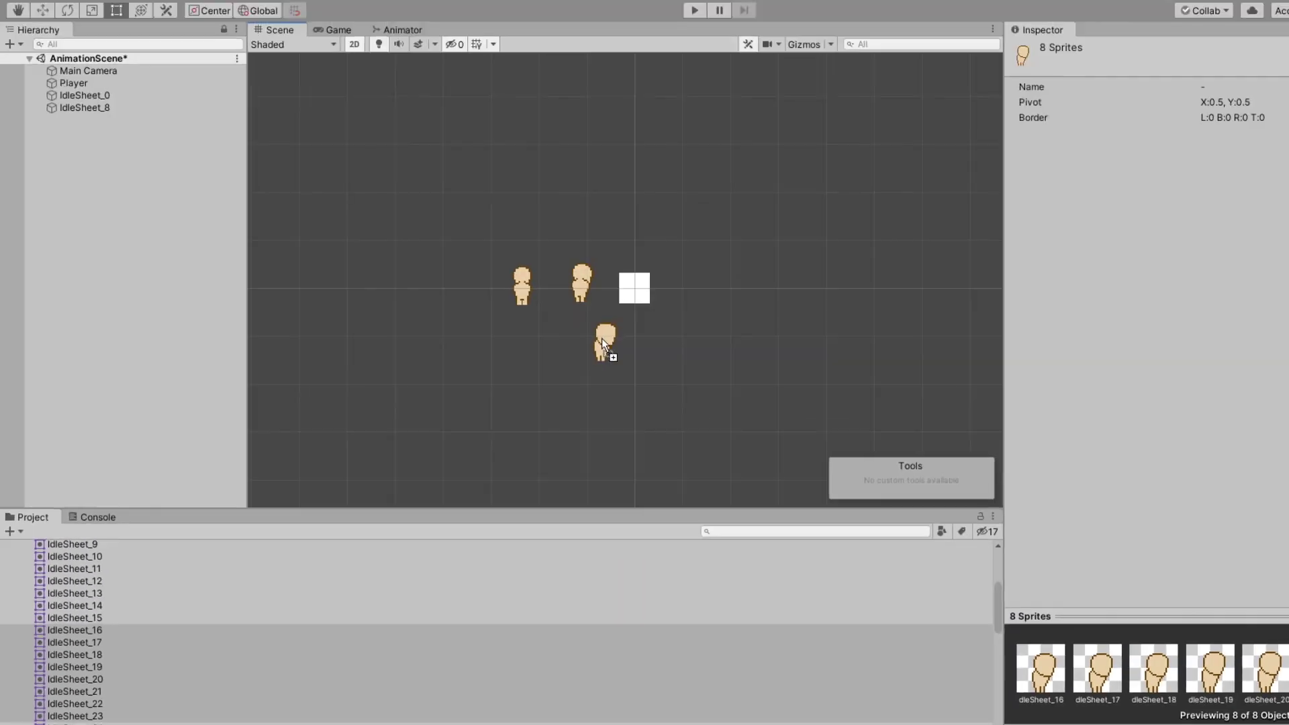
{"action": "type", "text": "Player"}
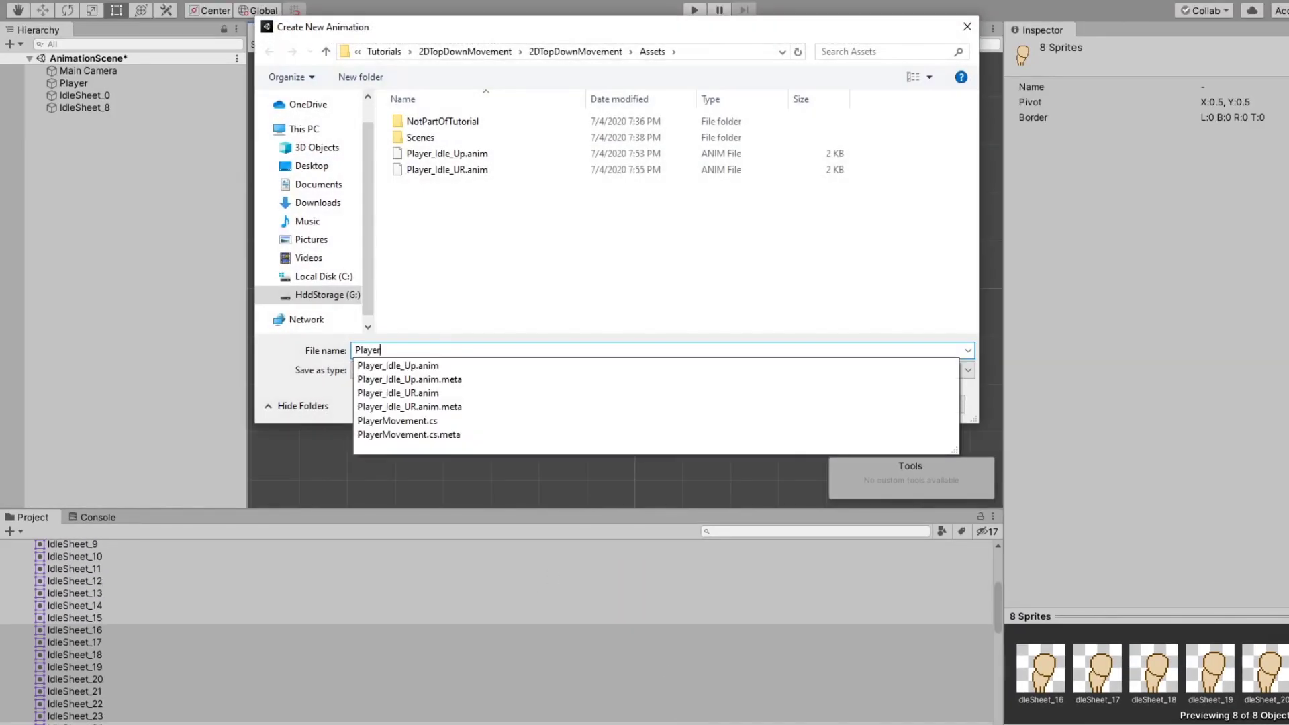
{"action": "type", "text": "_Idle_R"}
{"action": "key", "text": "Return"}
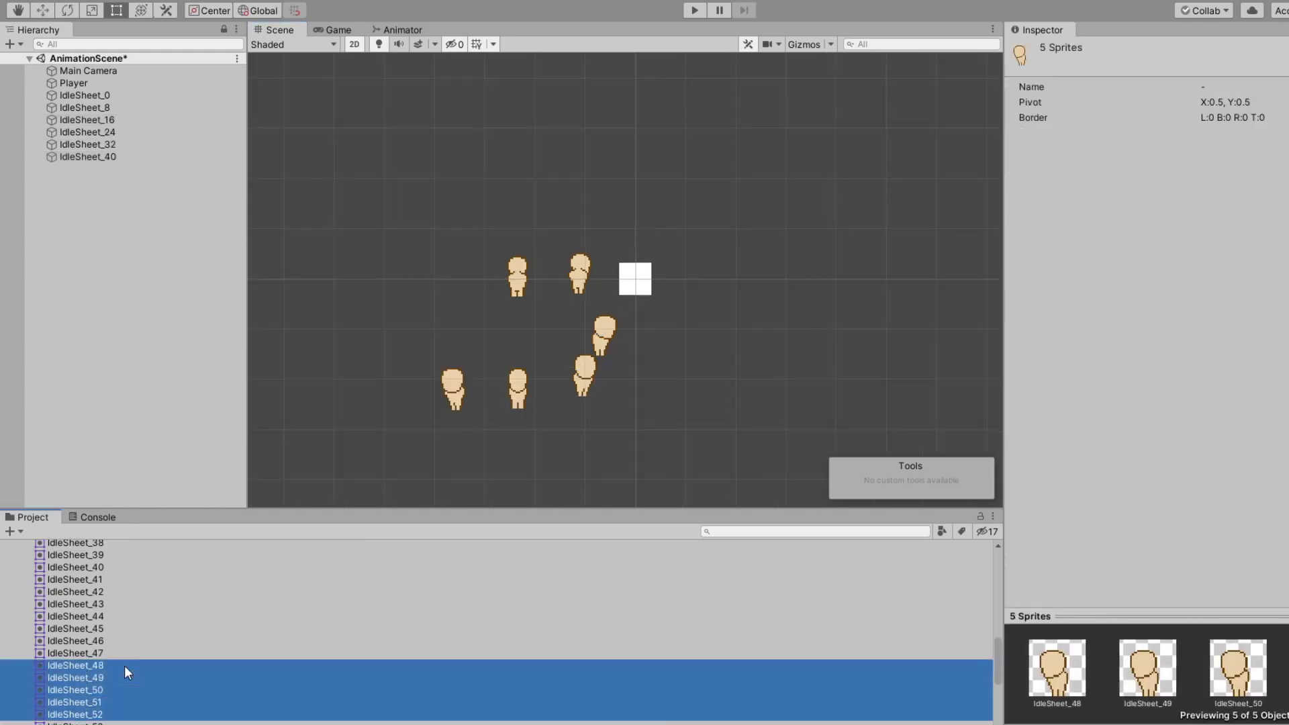
Create an animation clip named Player_Idle_Left by placing sprites IdleSheet_48 through IdleSheet_55 together in the scene.
{"action": "key", "text": "shift+Up"}
{"action": "key", "text": "shift+Up"}
{"action": "left_click_drag", "start_coordinate": [124, 665], "coordinate": [421, 319]}
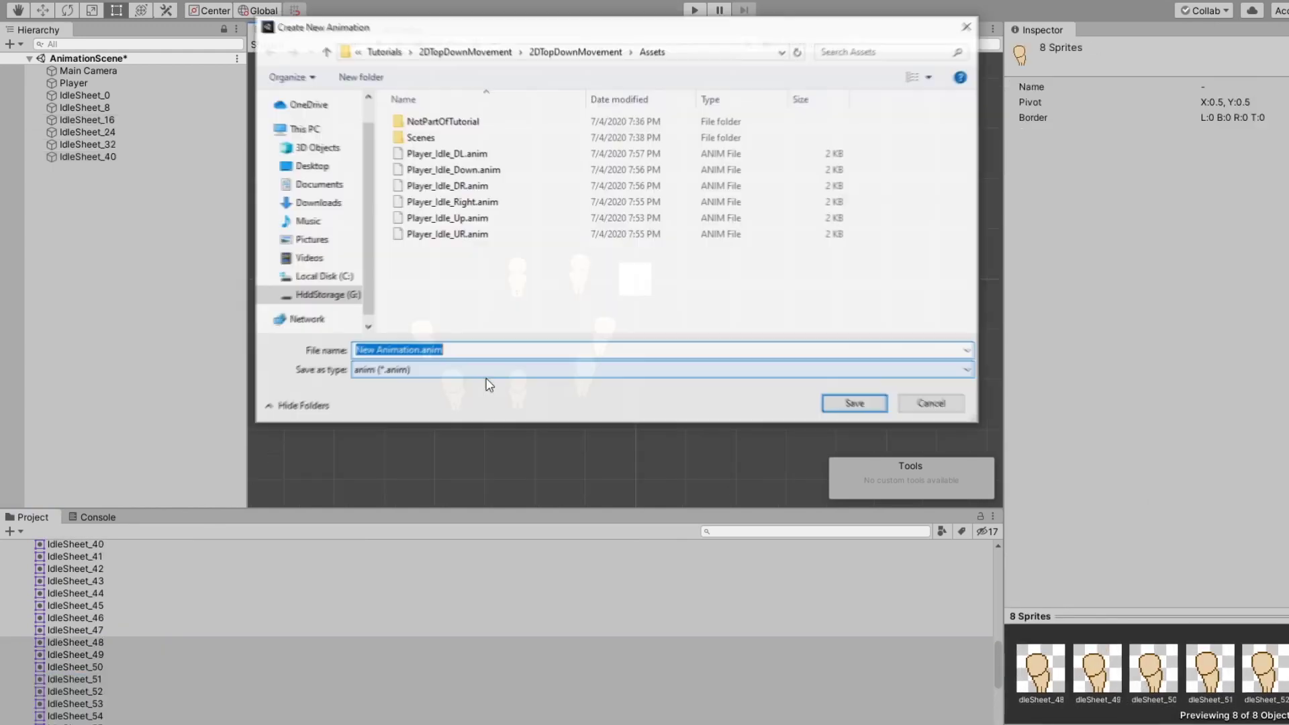
{"action": "type", "text": "Player_Idle_U"}
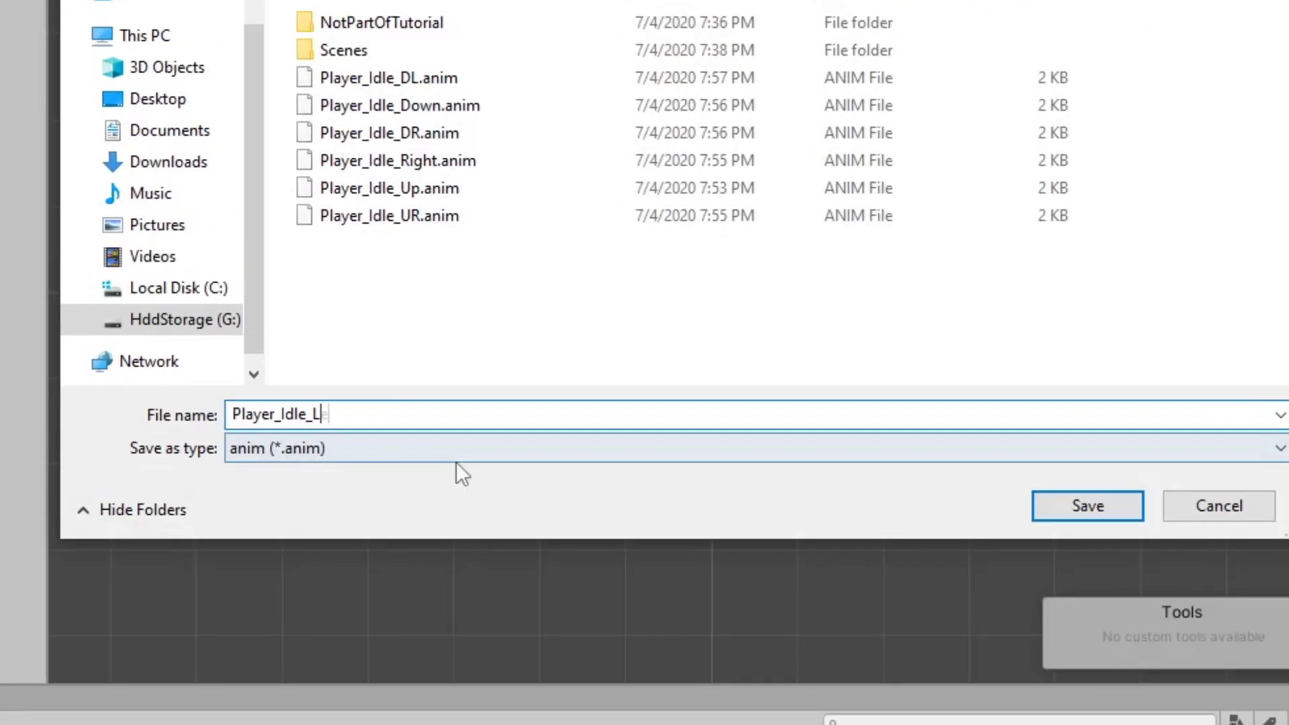
{"action": "key", "text": "Return"}
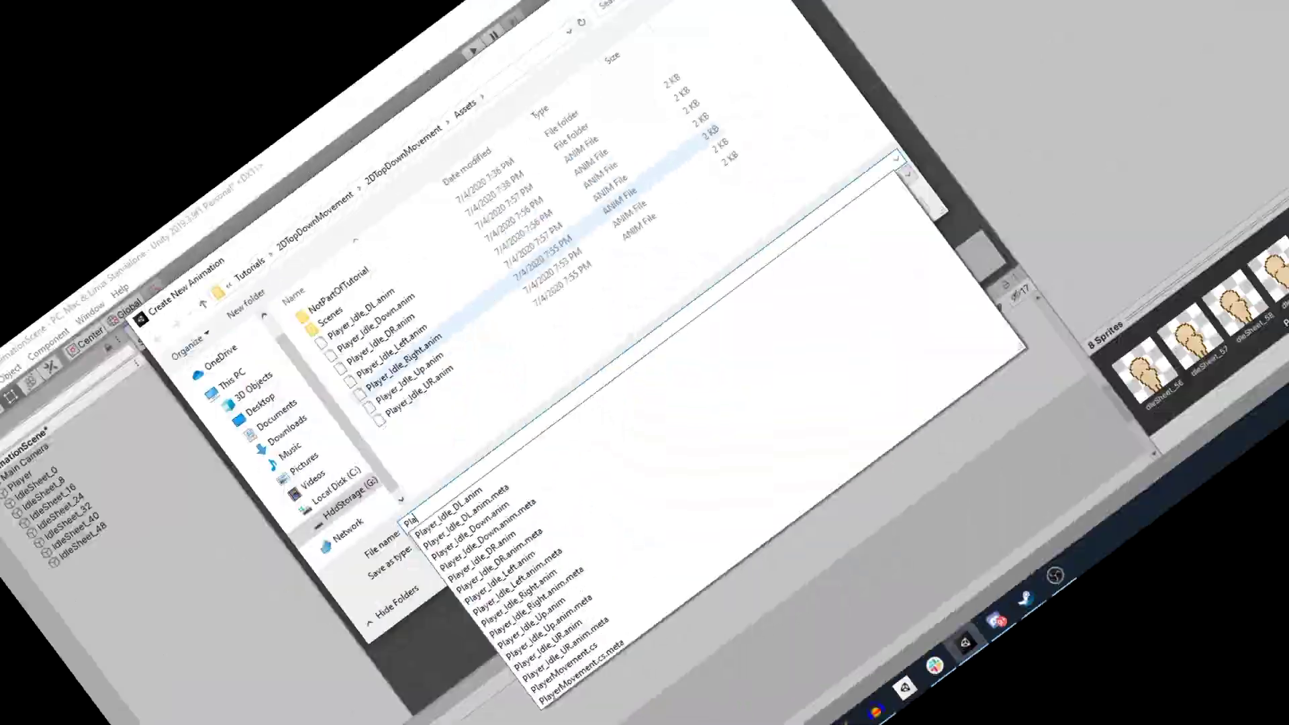
Save the animation clip for the eight sprites starting at IdleSheet_56 as Player_Idle_UL.
{"action": "type", "text": "Playr"}
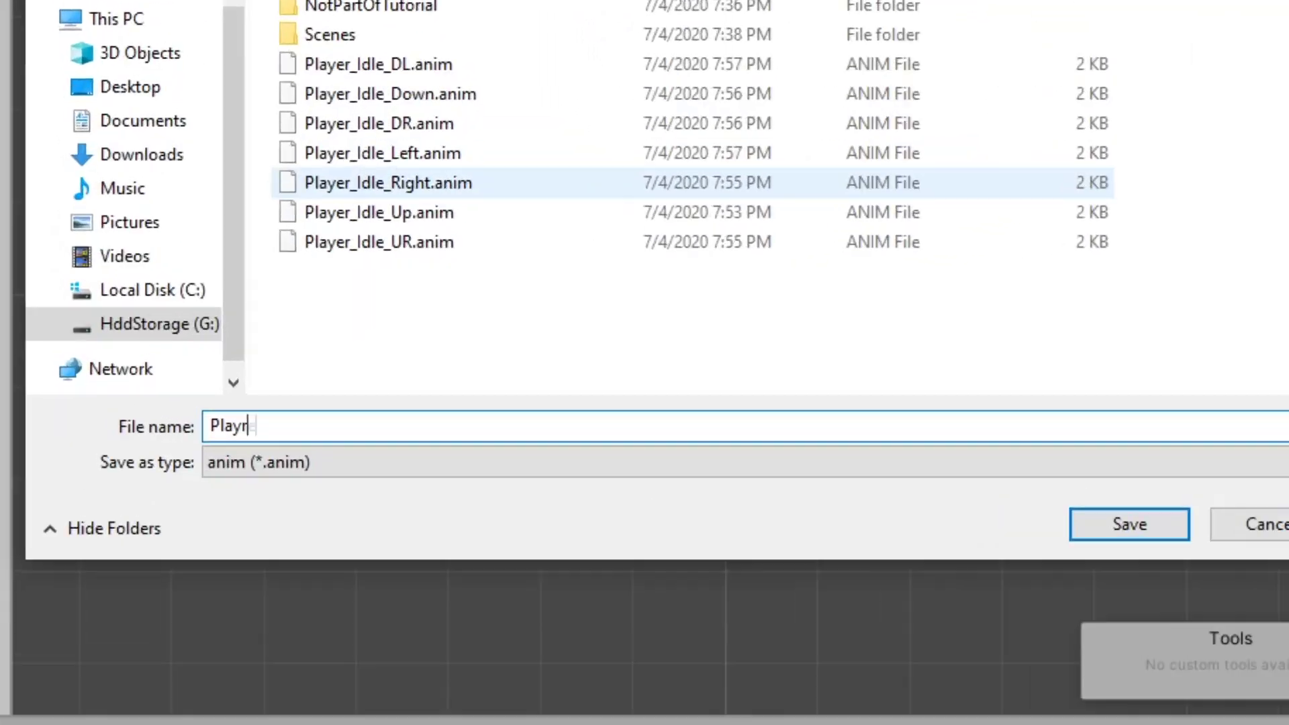
{"action": "key", "text": "BackSpace"}
{"action": "type", "text": "er_Idle_DL"}
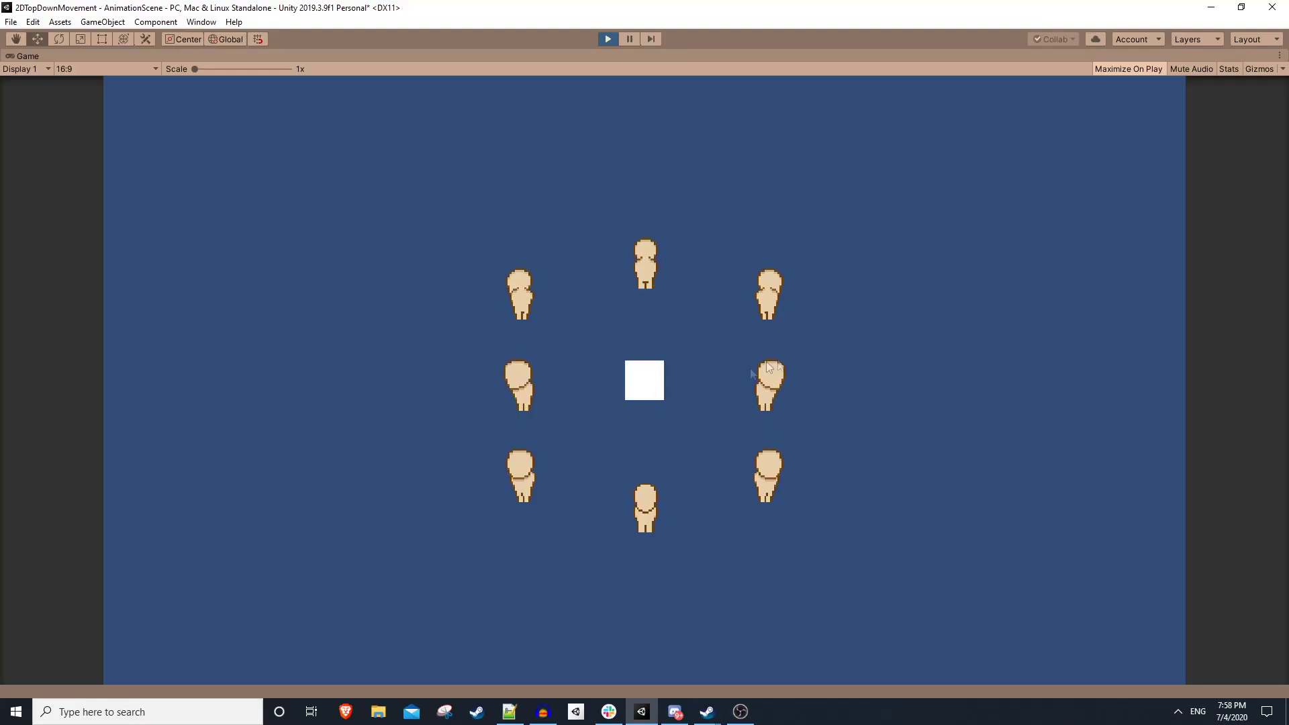
Move the white player square in all four directions in play mode, among the eight animated idle figures.
{"action": "key", "text": "a"}
{"action": "key", "text": "w"}
{"action": "key", "text": "d"}
{"action": "key", "text": "s"}
{"action": "key", "text": "a"}
{"action": "key", "text": "w"}
{"action": "key", "text": "d"}
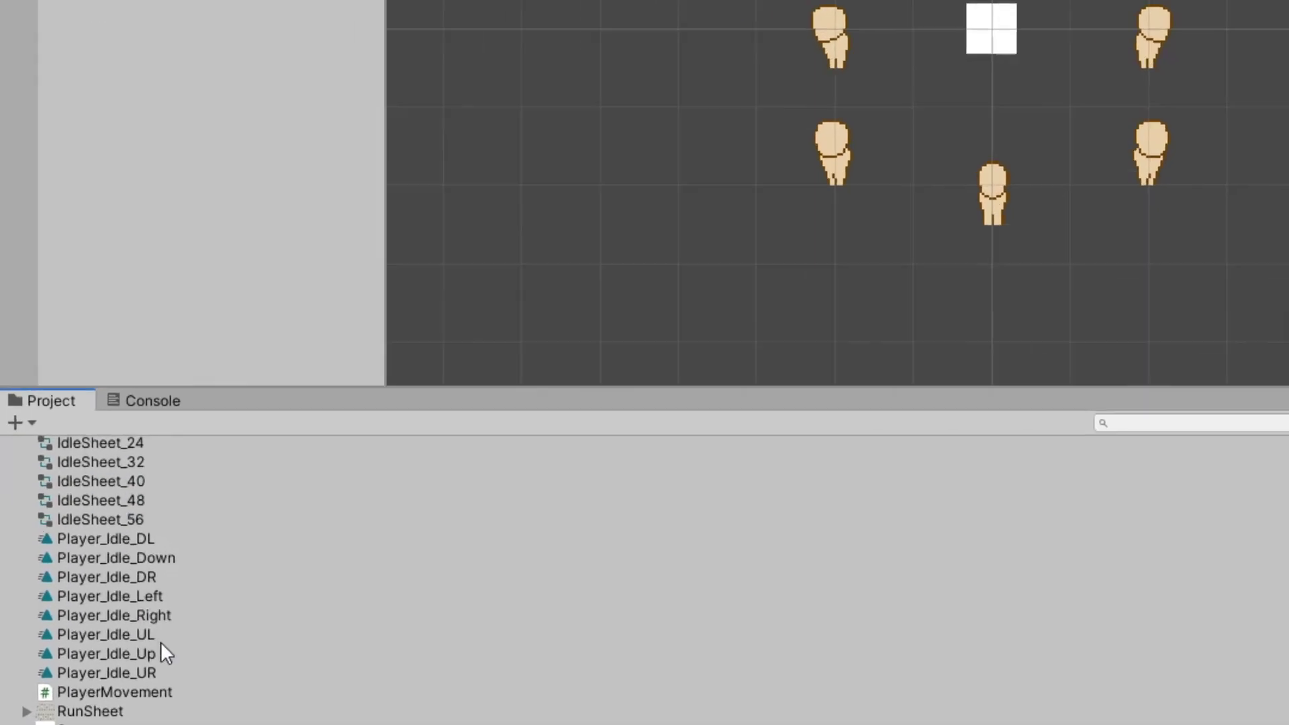
Delete the eight animator controllers IdleSheet_0 through IdleSheet_56 from Assets, keeping the Player_Idle clips.
{"action": "left_click", "coordinate": [90, 604]}
{"action": "left_click", "coordinate": [185, 661]}
{"action": "scroll", "coordinate": [155, 571], "scroll_direction": "up", "scroll_amount": 3}
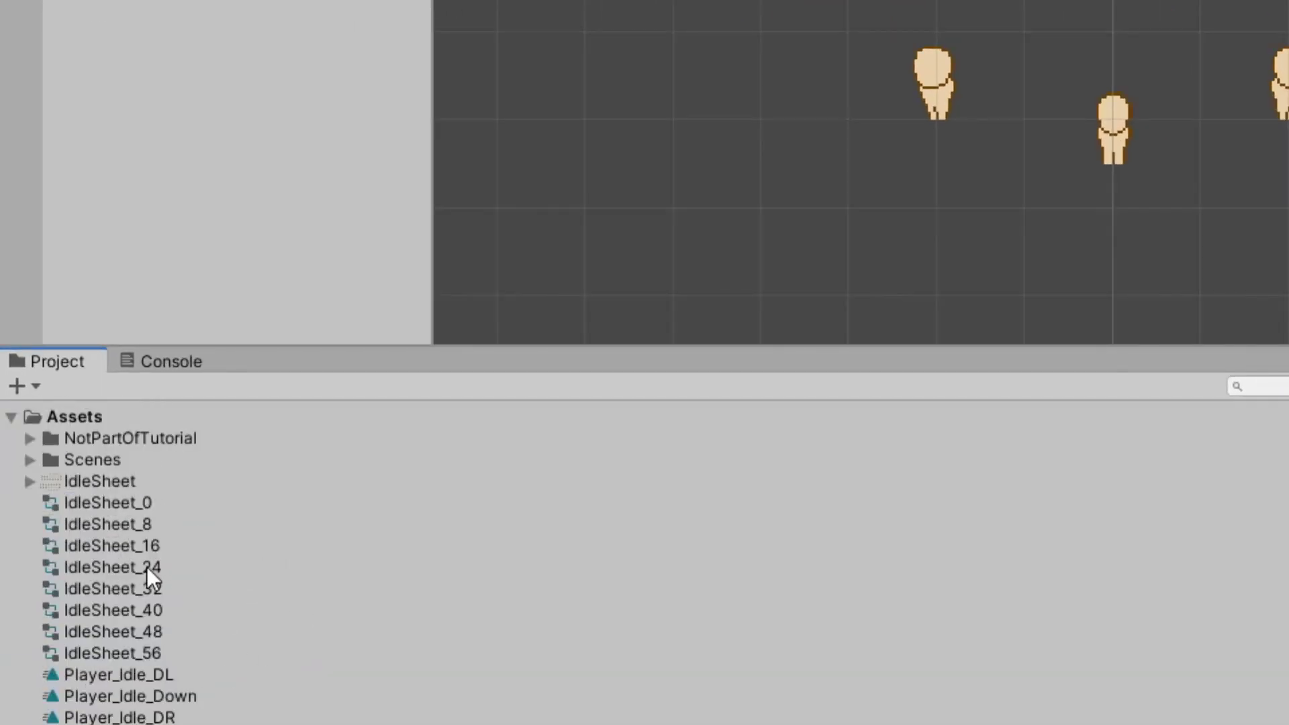
{"action": "left_click", "coordinate": [161, 505]}
{"action": "key", "text": "Down"}
{"action": "key", "text": "Down"}
{"action": "key", "text": "Down"}
{"action": "key", "text": "Down"}
{"action": "key", "text": "Down"}
{"action": "key", "text": "Down"}
{"action": "key", "text": "Down"}
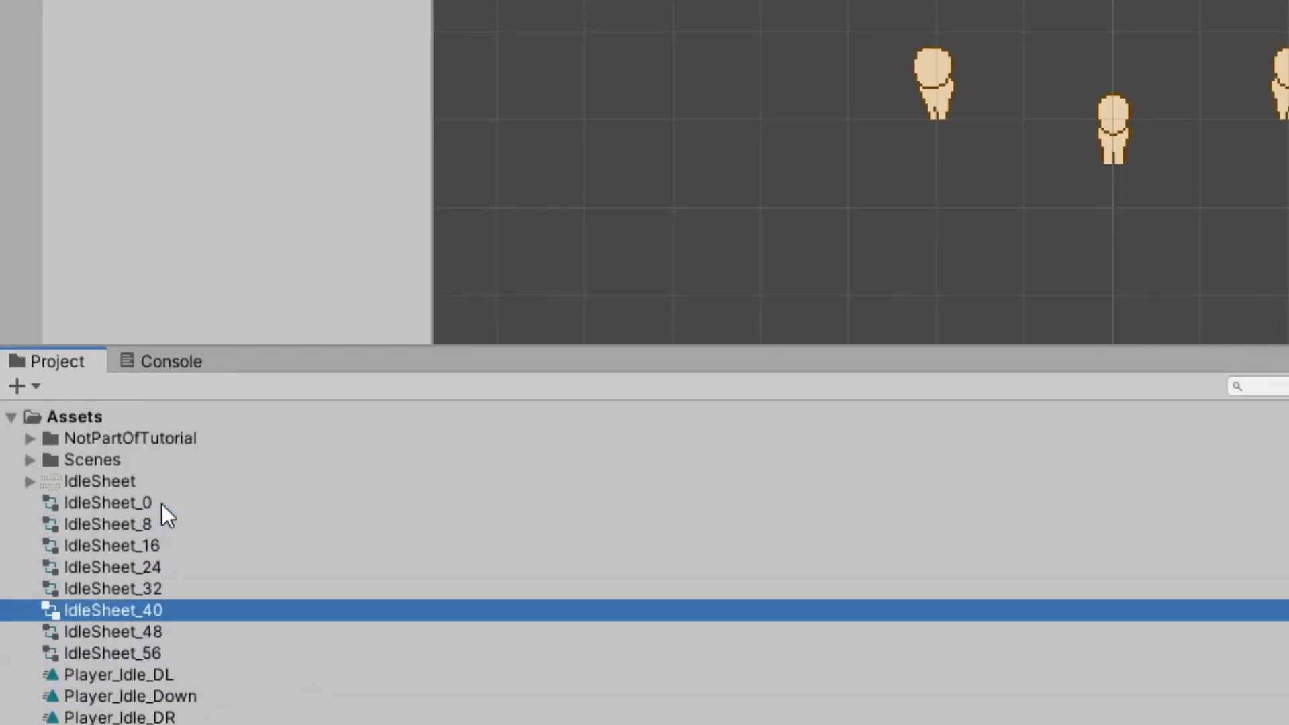
{"action": "key", "text": "shift+Up"}
{"action": "key", "text": "shift+Up"}
{"action": "key", "text": "shift+Up"}
{"action": "key", "text": "shift+Up"}
{"action": "key", "text": "shift+Up"}
{"action": "key", "text": "shift+Up"}
{"action": "key", "text": "shift+Up"}
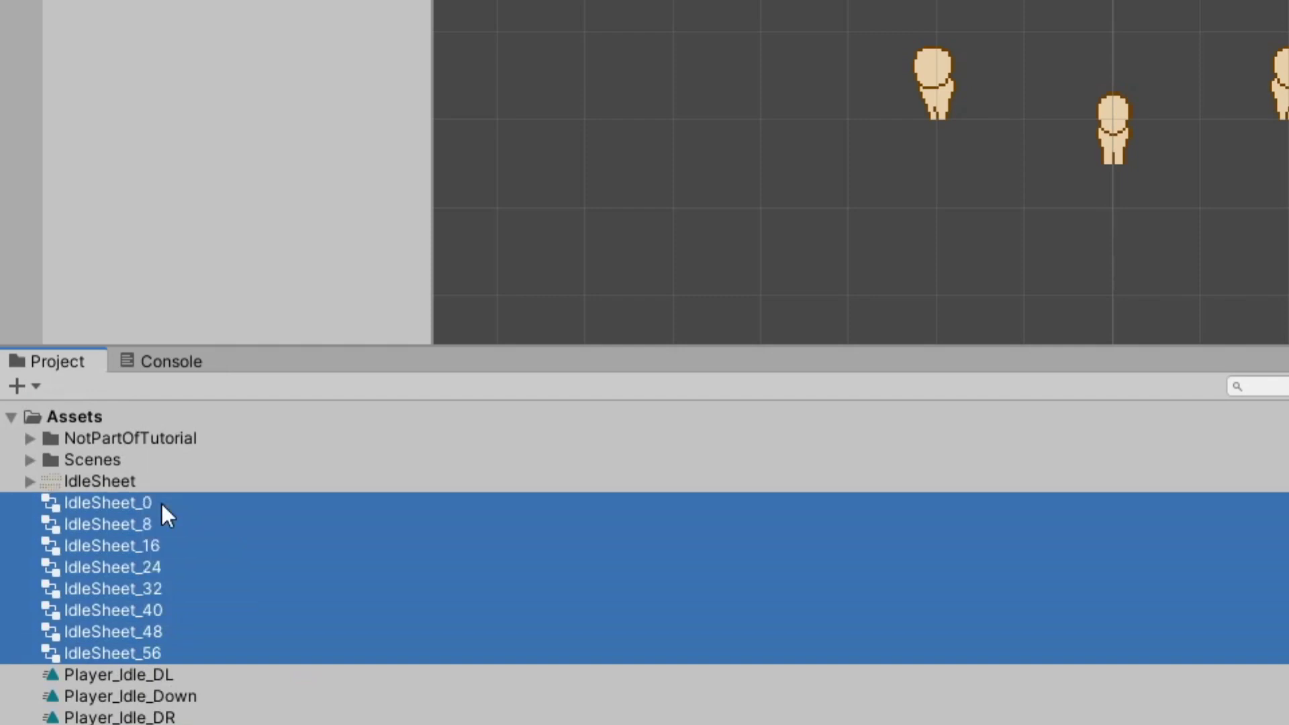
{"action": "key", "text": "Delete"}
{"action": "key", "text": "Return"}
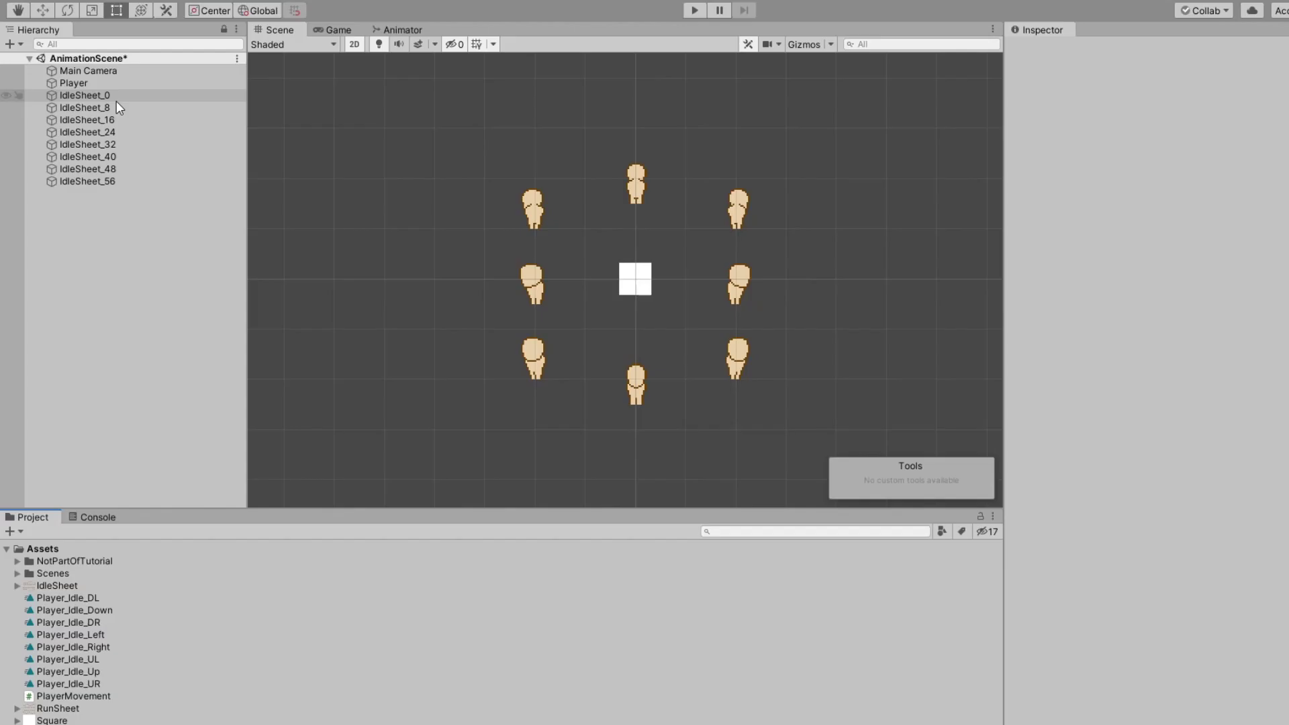
Delete the eight idle figure objects, IdleSheet_0 through IdleSheet_56, from the scene.
{"action": "left_click", "coordinate": [116, 99]}
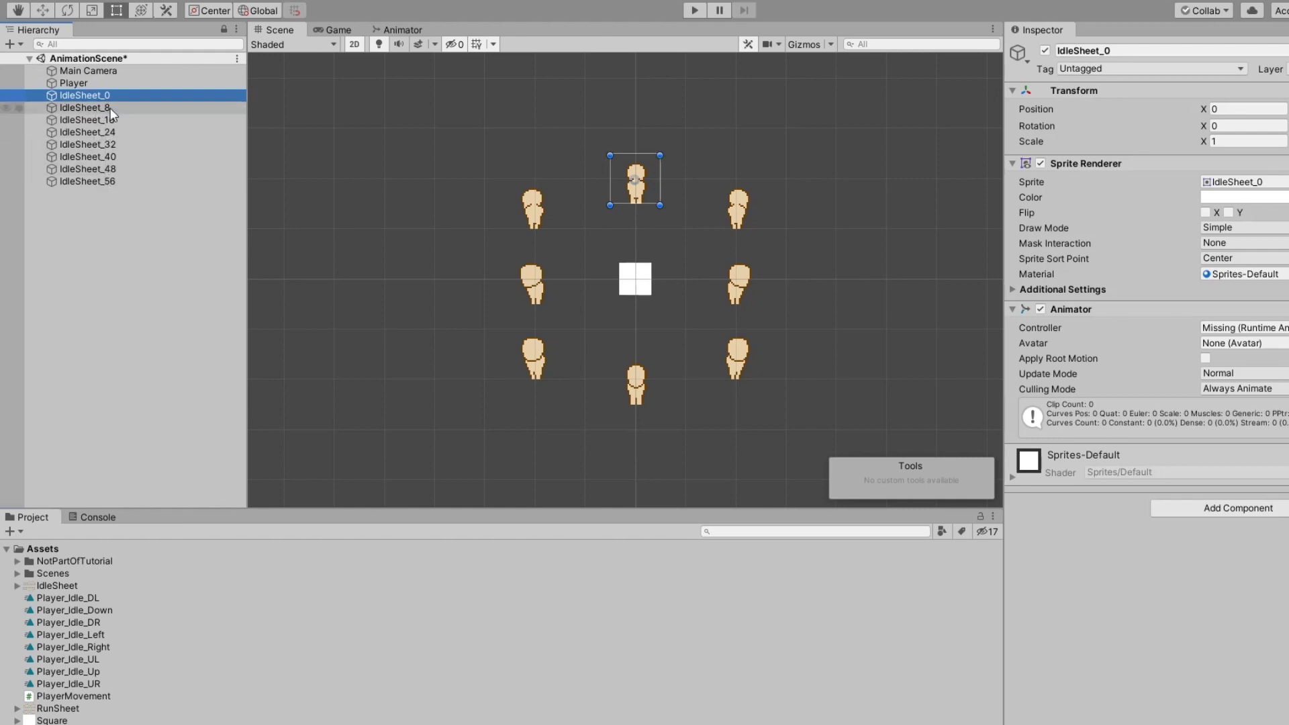
{"action": "left_click", "coordinate": [106, 181], "text": "shift"}
{"action": "key", "text": "Delete"}
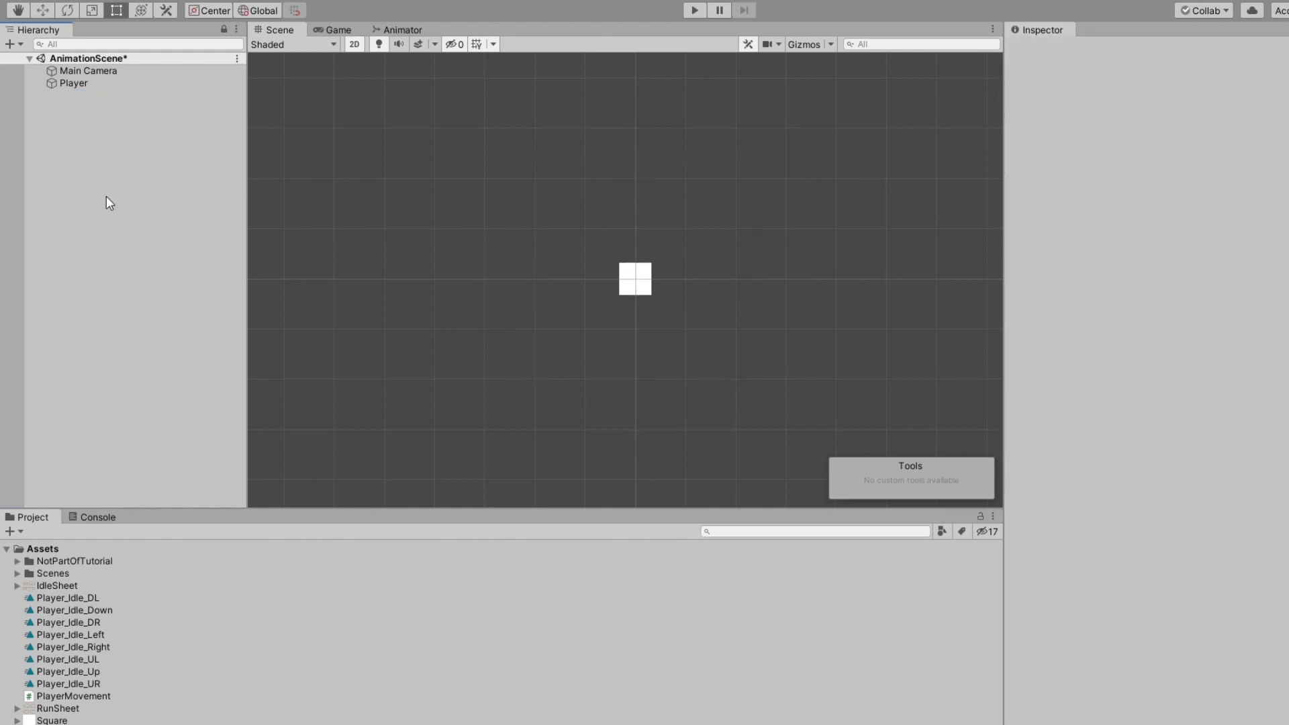
Set the Player object's Sprite Renderer sprite to IdleSheet_32.
{"action": "left_click", "coordinate": [73, 82]}
{"action": "left_click", "coordinate": [1219, 328]}
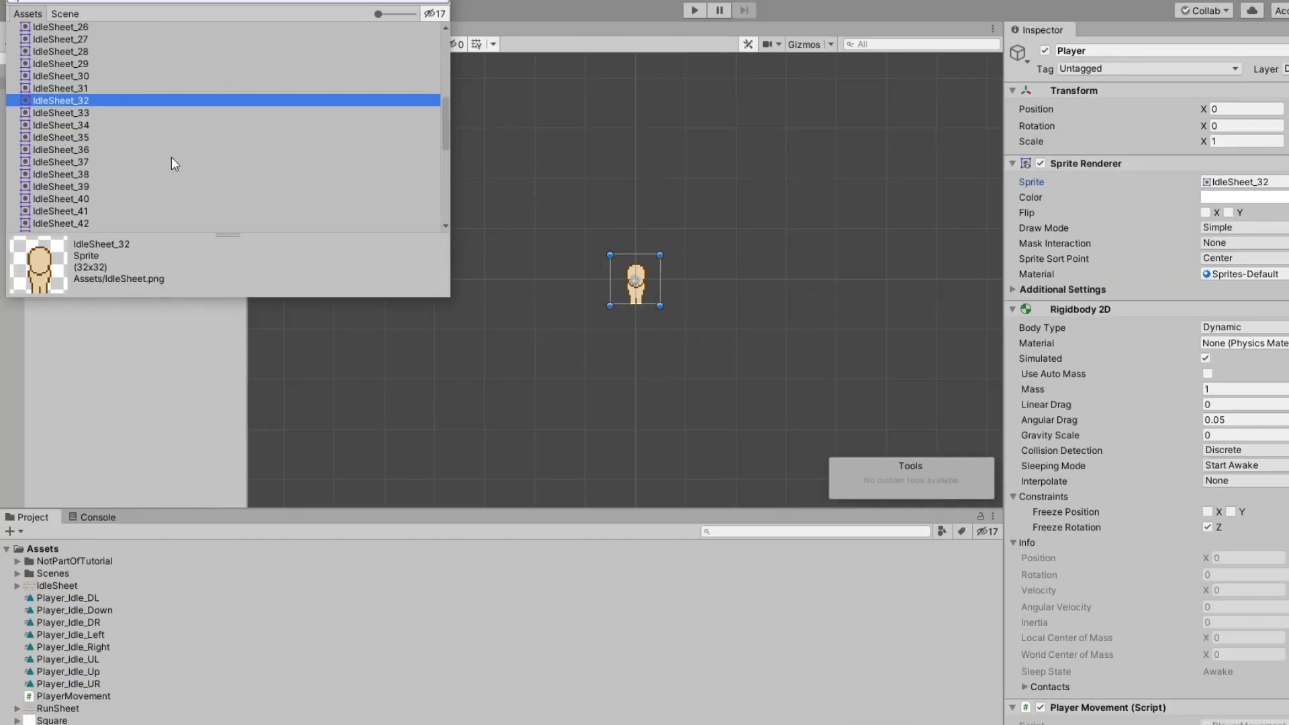
{"action": "key", "text": "Return"}
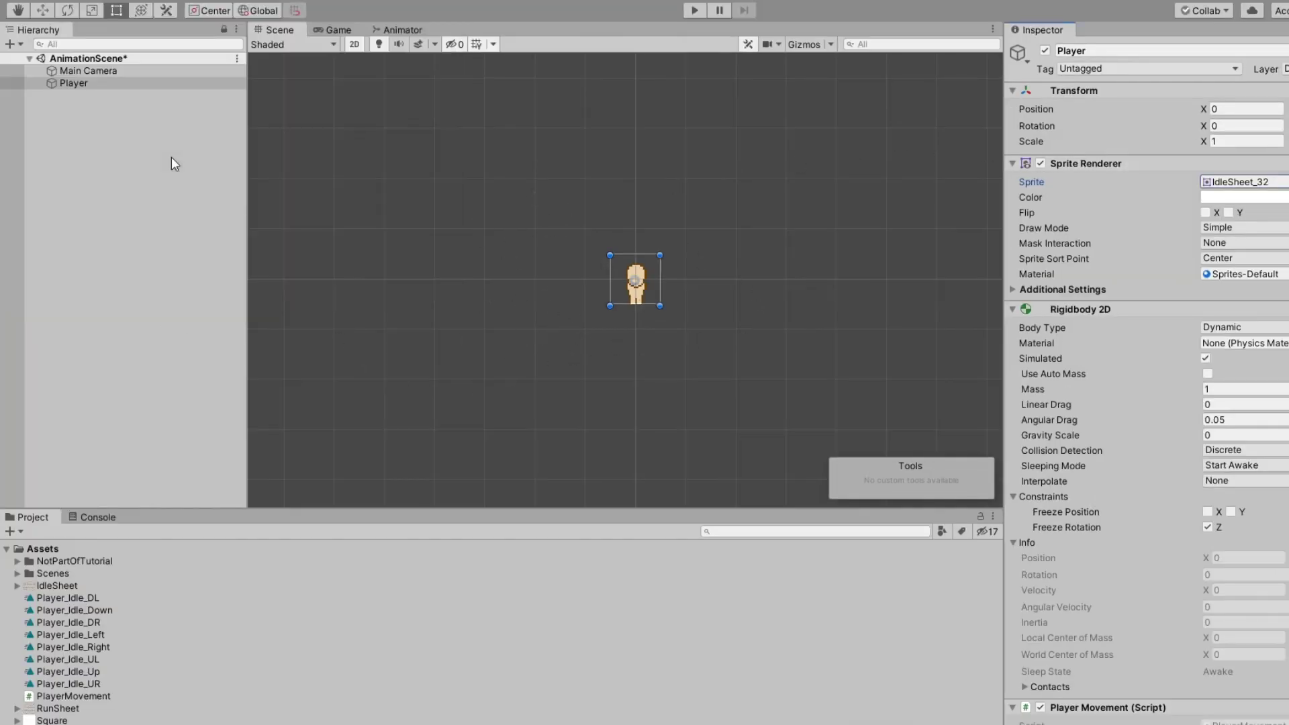
Test the player's movement to the right, up, left and down in play mode.
{"action": "key", "text": "d"}
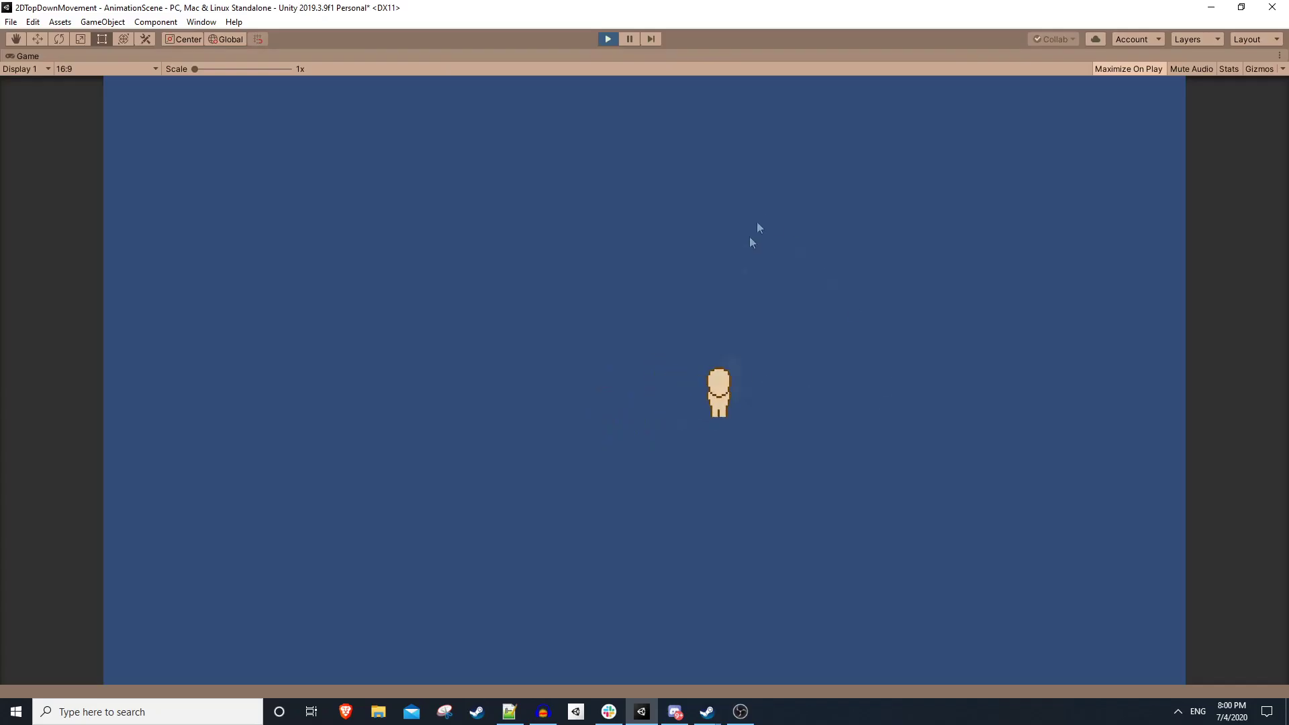
{"action": "key", "text": "w"}
{"action": "key", "text": "a"}
{"action": "key", "text": "s"}
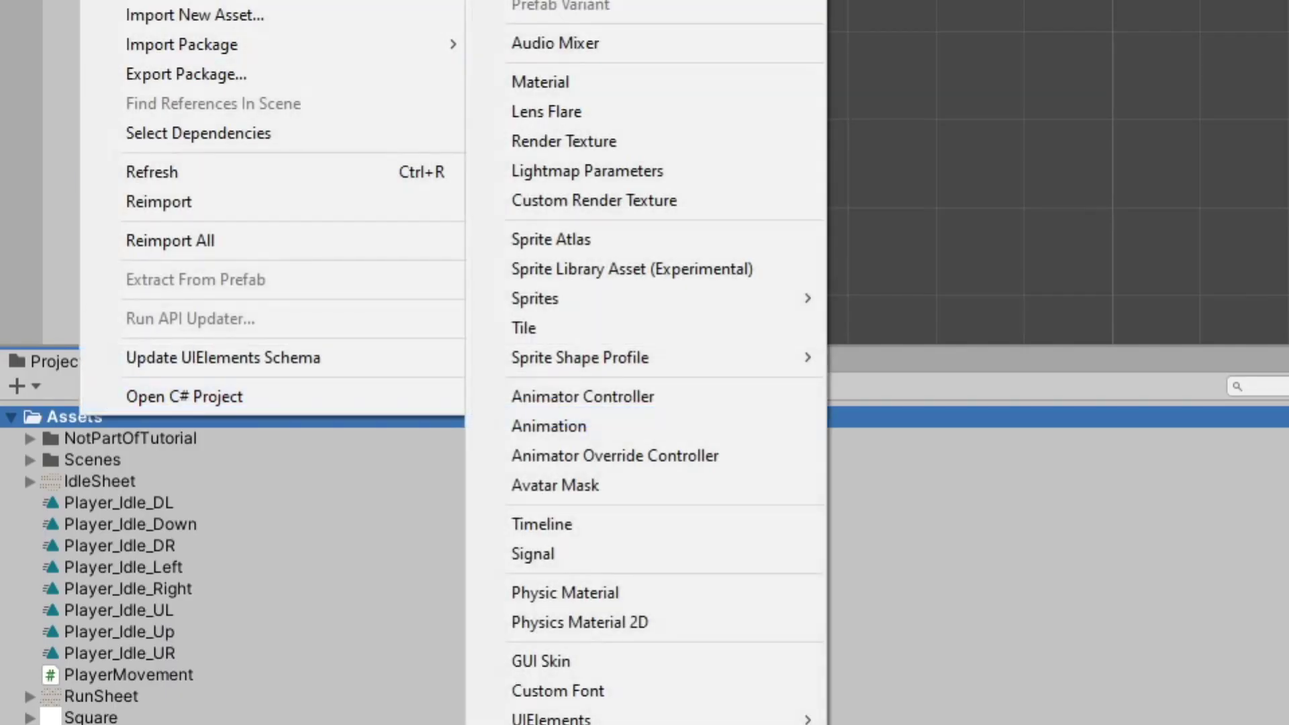
Create an Animations folder in Assets and move the eight Player_Idle clips into it.
{"action": "type", "text": "Animations"}
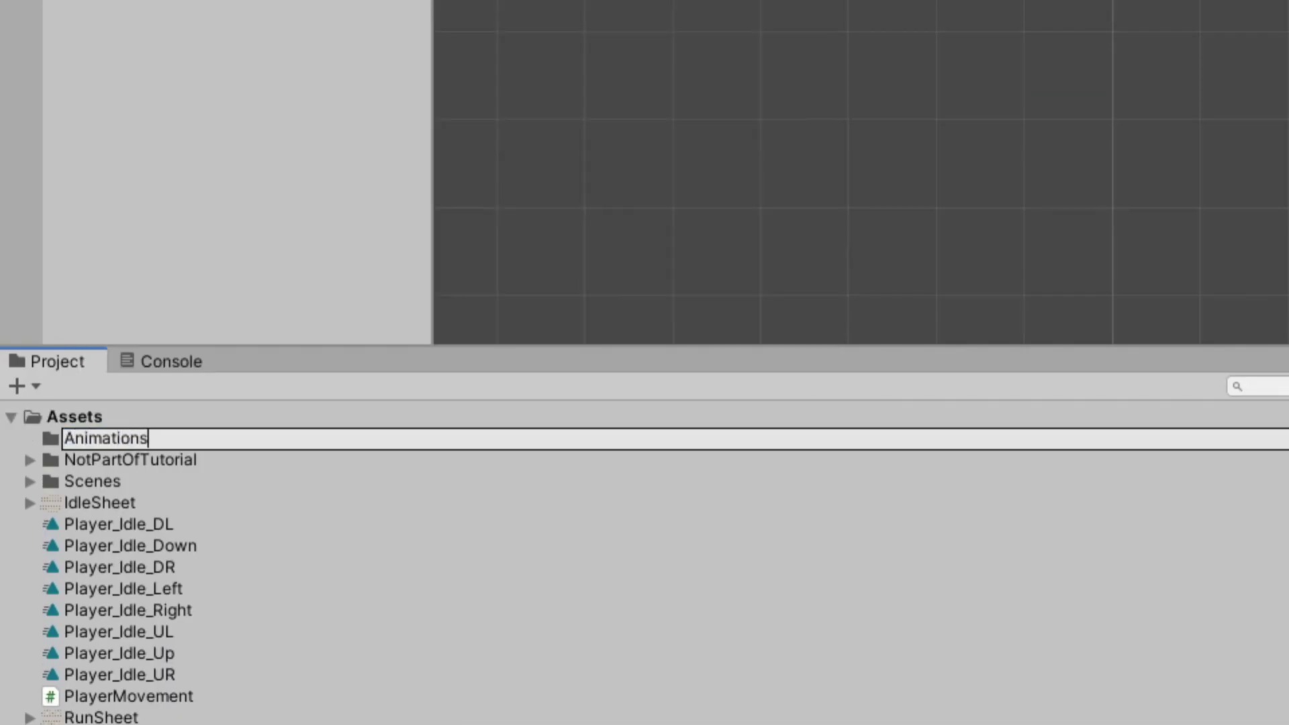
{"action": "key", "text": "Return"}
{"action": "left_click", "coordinate": [173, 525]}
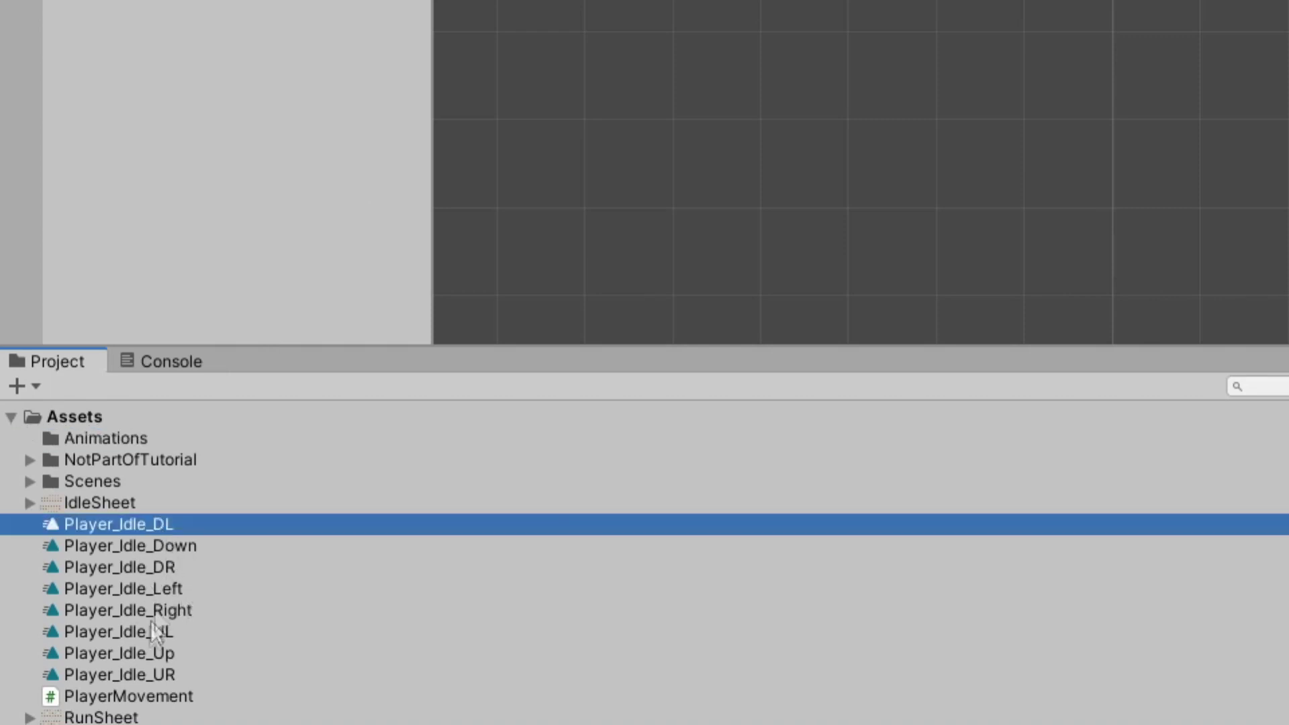
{"action": "left_click", "coordinate": [143, 671], "text": "shift"}
{"action": "left_click_drag", "start_coordinate": [158, 631], "coordinate": [112, 437]}
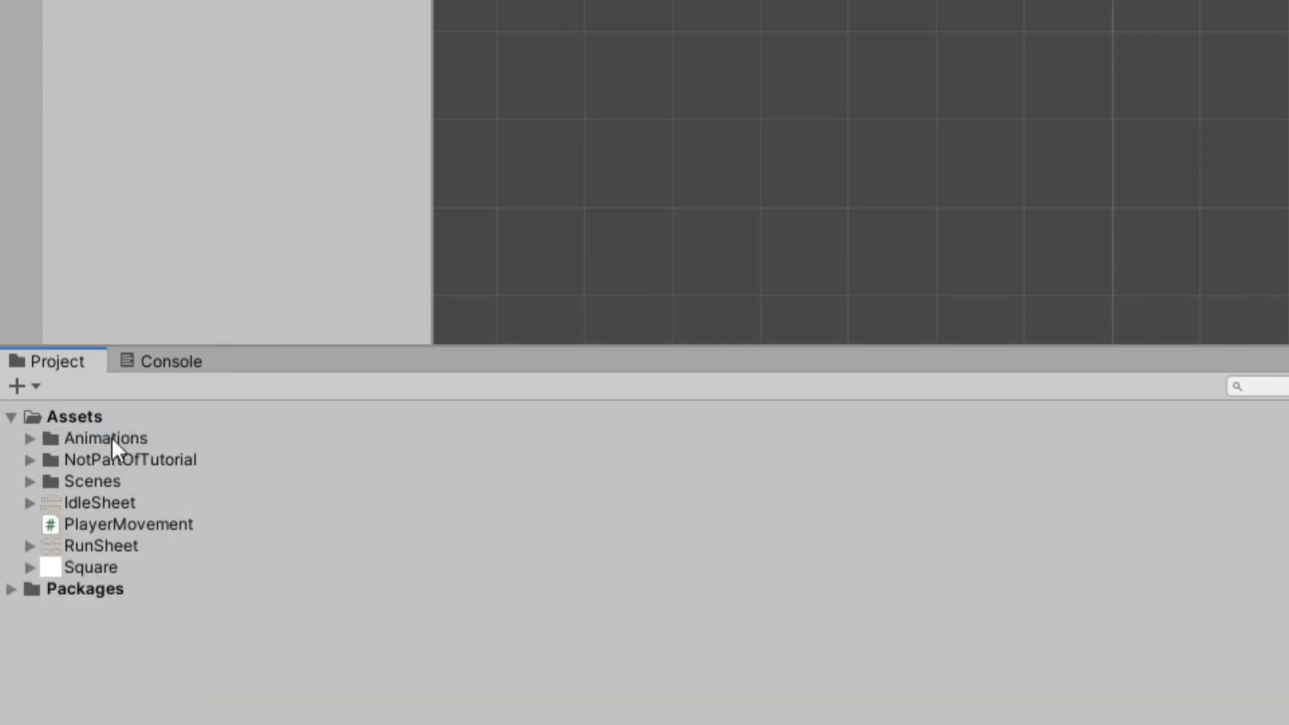
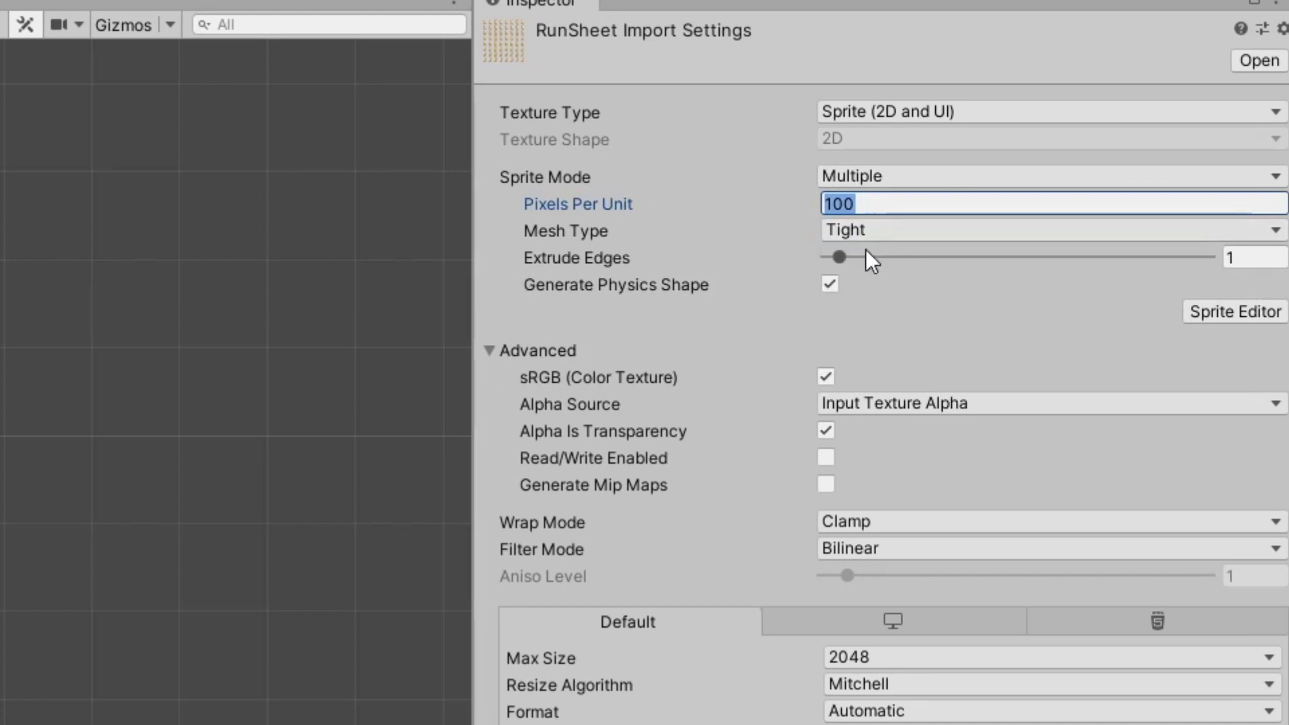
Set RunSheet's filter mode to Point (no filter) and its compression to None, and apply the import settings.
{"action": "left_click", "coordinate": [862, 547]}
{"action": "left_click", "coordinate": [886, 576]}
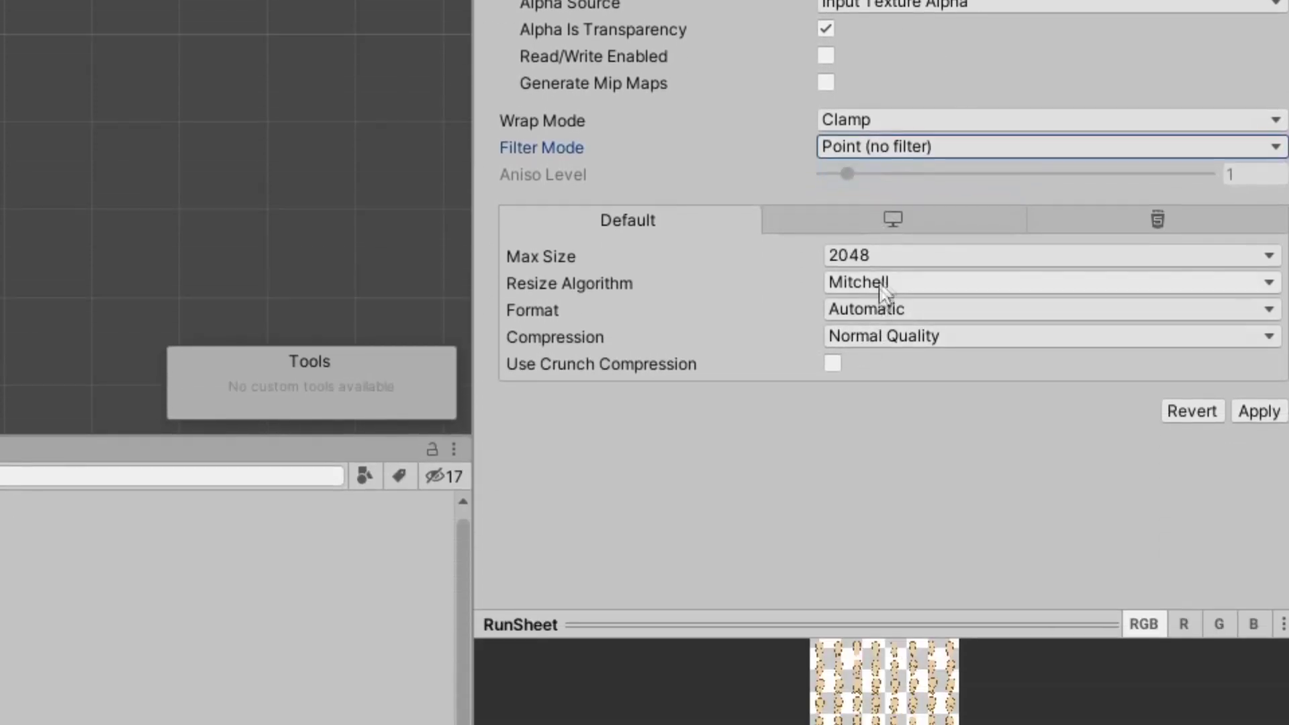
{"action": "left_click", "coordinate": [879, 465]}
{"action": "left_click", "coordinate": [887, 494]}
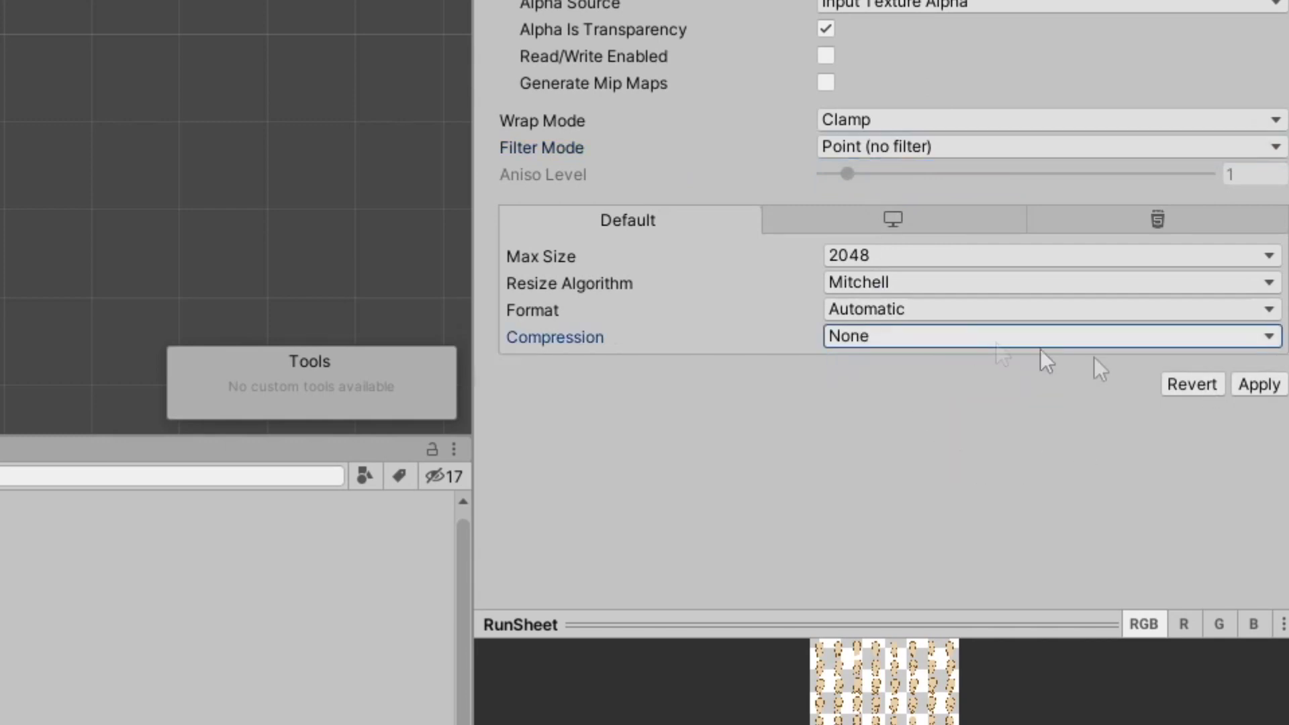
{"action": "left_click", "coordinate": [1260, 385]}
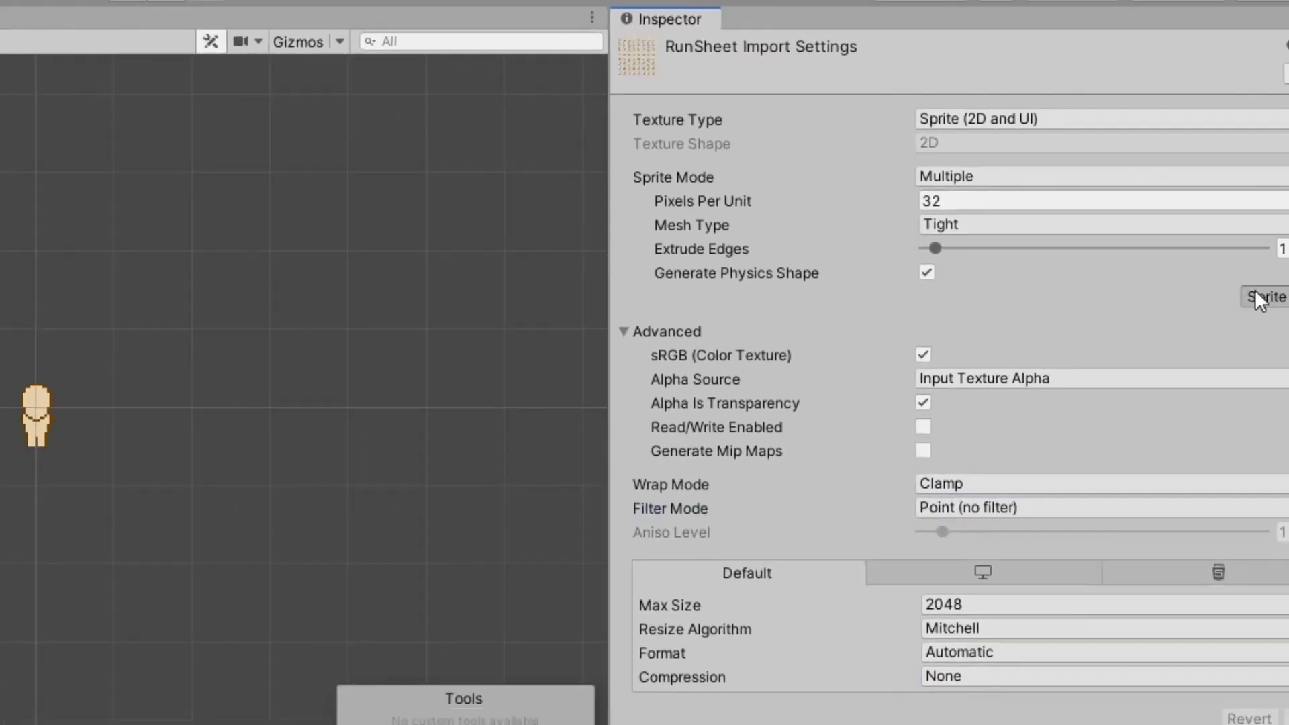
Open RunSheet in the Sprite Editor and slice it by cell size with a 32 x 32 pixel size.
{"action": "left_click", "coordinate": [1228, 159]}
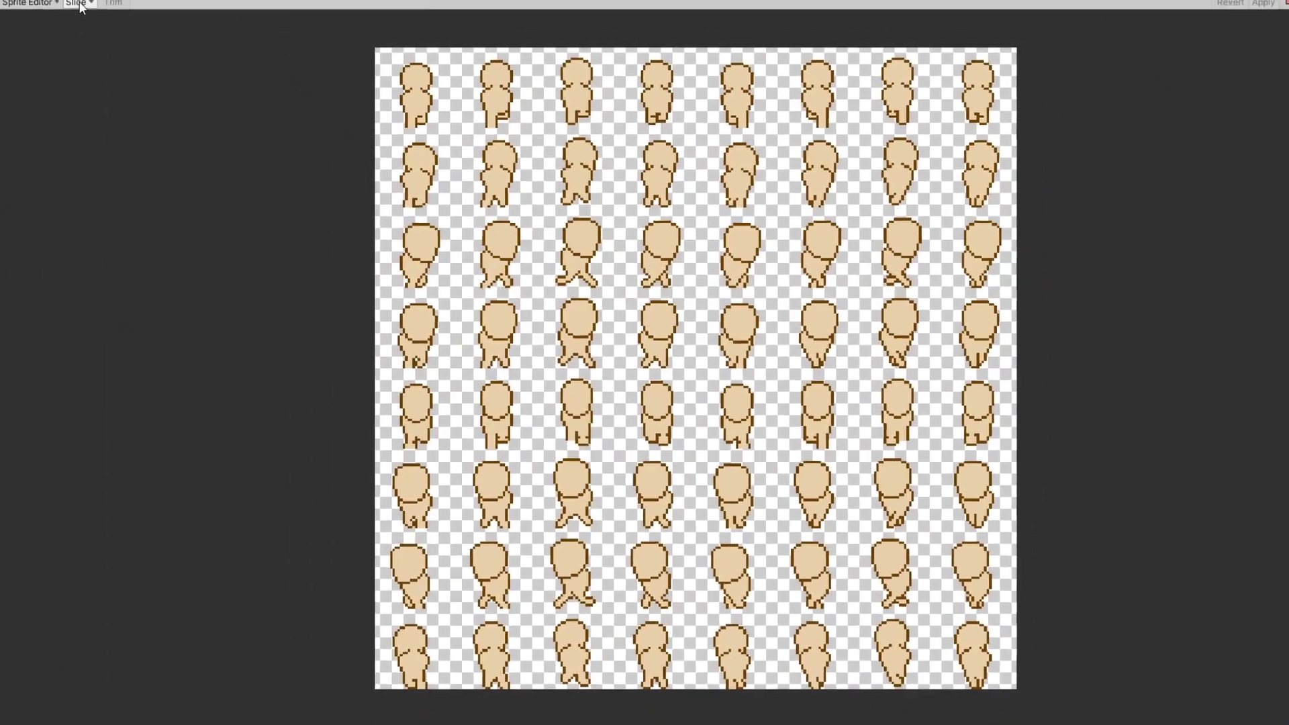
{"action": "left_click", "coordinate": [74, 3]}
{"action": "left_click", "coordinate": [224, 11]}
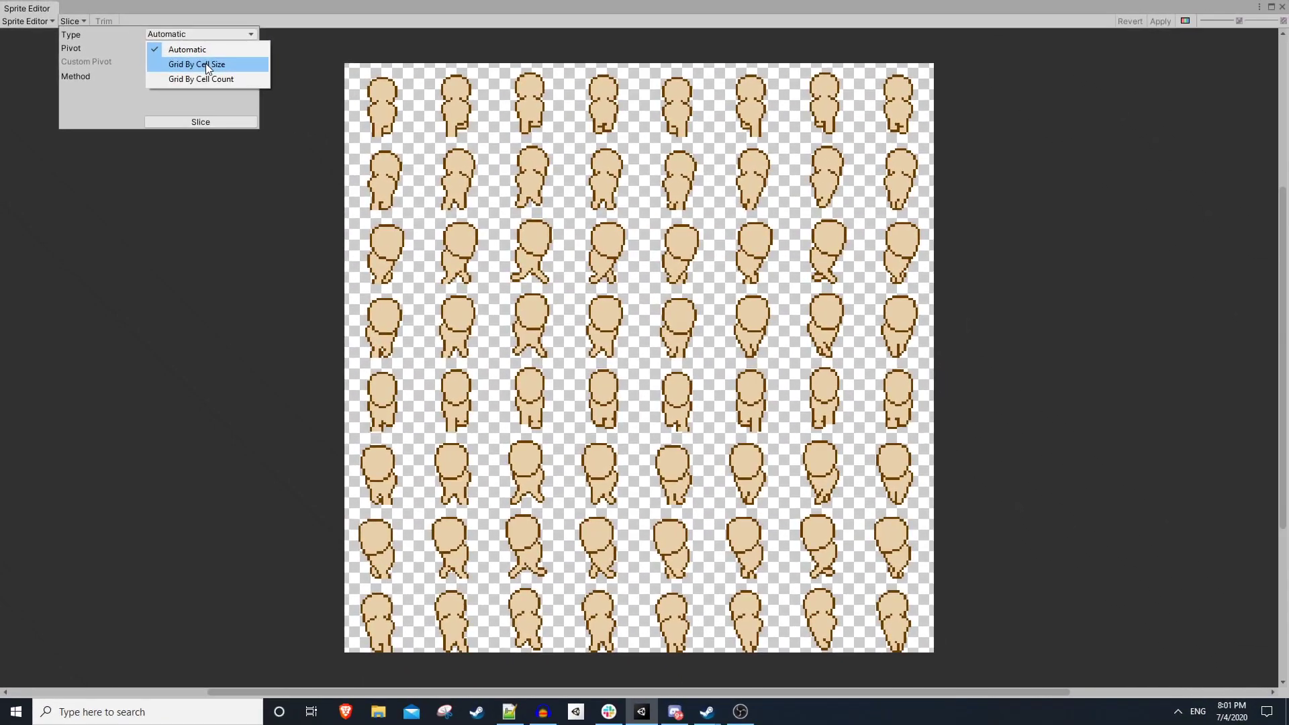
{"action": "left_click", "coordinate": [215, 59]}
{"action": "left_click", "coordinate": [190, 44]}
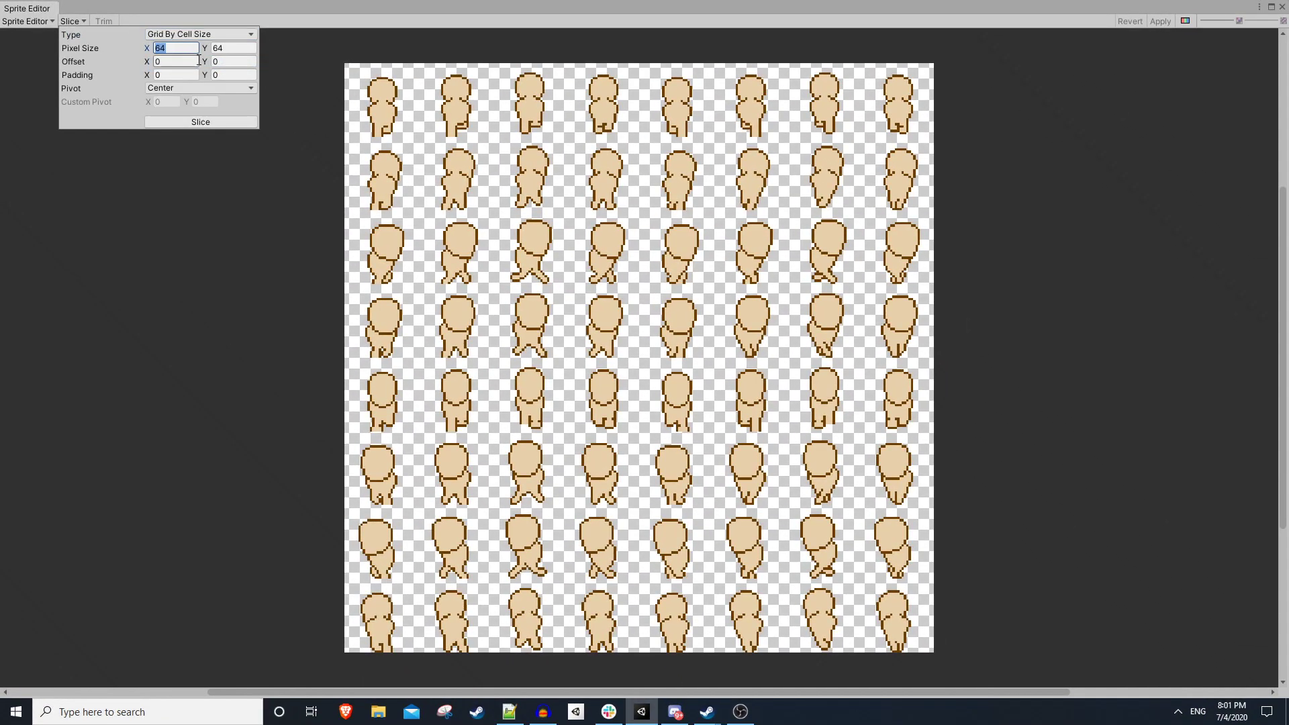
{"action": "type", "text": "32"}
{"action": "key", "text": "Tab"}
{"action": "type", "text": "32"}
{"action": "left_click", "coordinate": [201, 122]}
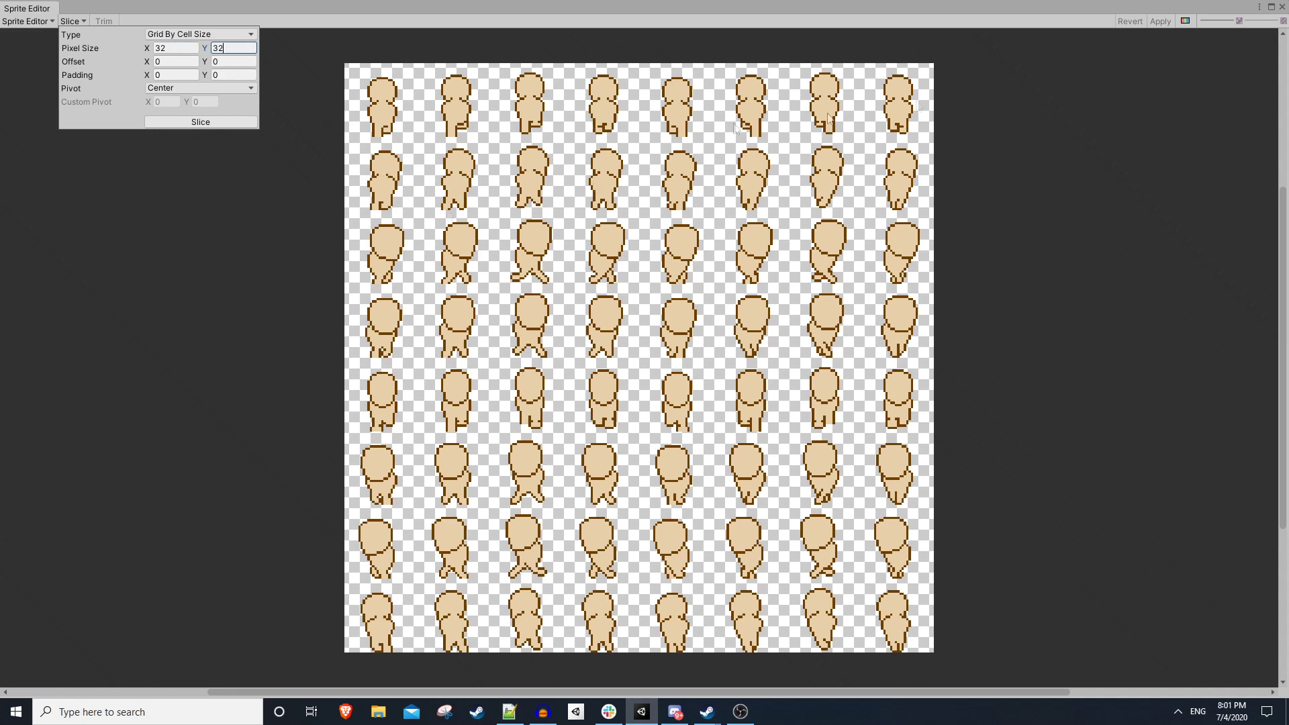
Check the slice grid against the sheet's alpha channel, apply the slicing and close the Sprite Editor.
{"action": "left_click", "coordinate": [1185, 21]}
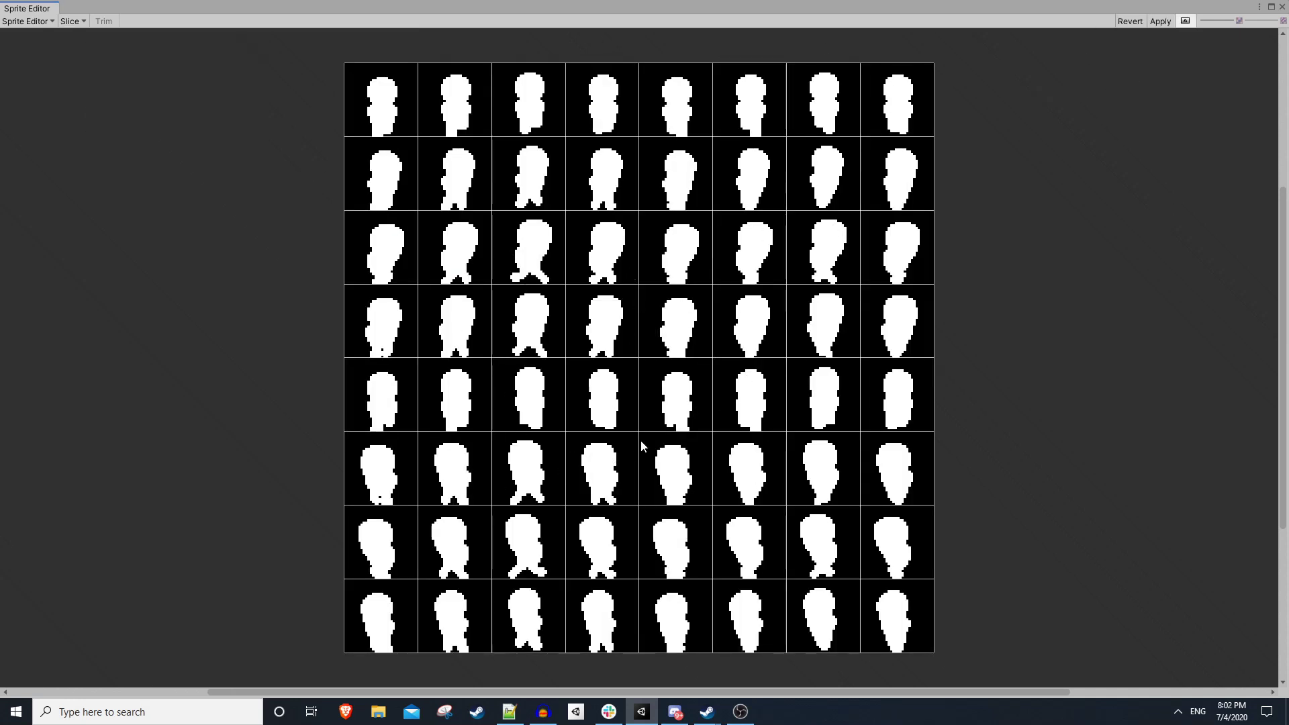
{"action": "left_click", "coordinate": [1159, 22]}
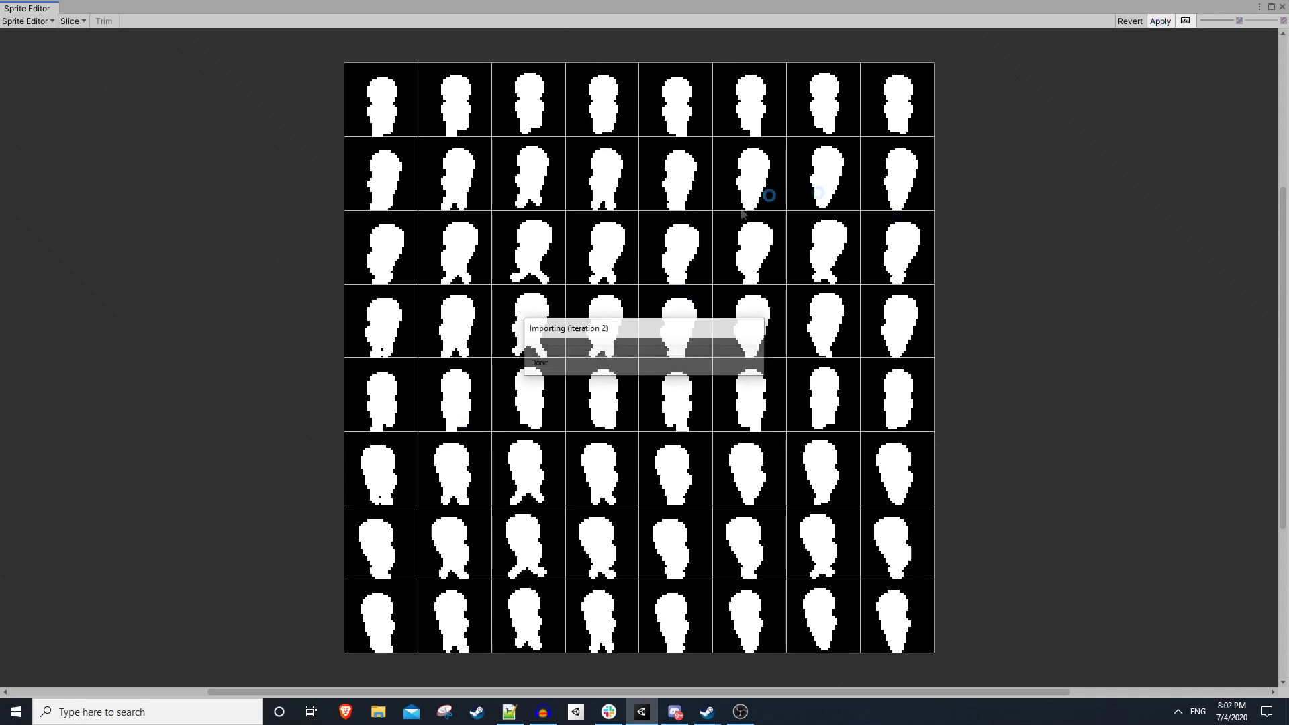
{"action": "left_click", "coordinate": [1282, 6]}
Create a Player_Run_Up animation clip in Assets by placing sprites RunSheet_0 through RunSheet_7 in the scene.
{"action": "left_click", "coordinate": [15, 657]}
{"action": "scroll", "coordinate": [139, 604], "scroll_direction": "down", "scroll_amount": 1}
{"action": "left_click", "coordinate": [120, 627]}
{"action": "scroll", "coordinate": [82, 671], "scroll_direction": "down", "scroll_amount": 1}
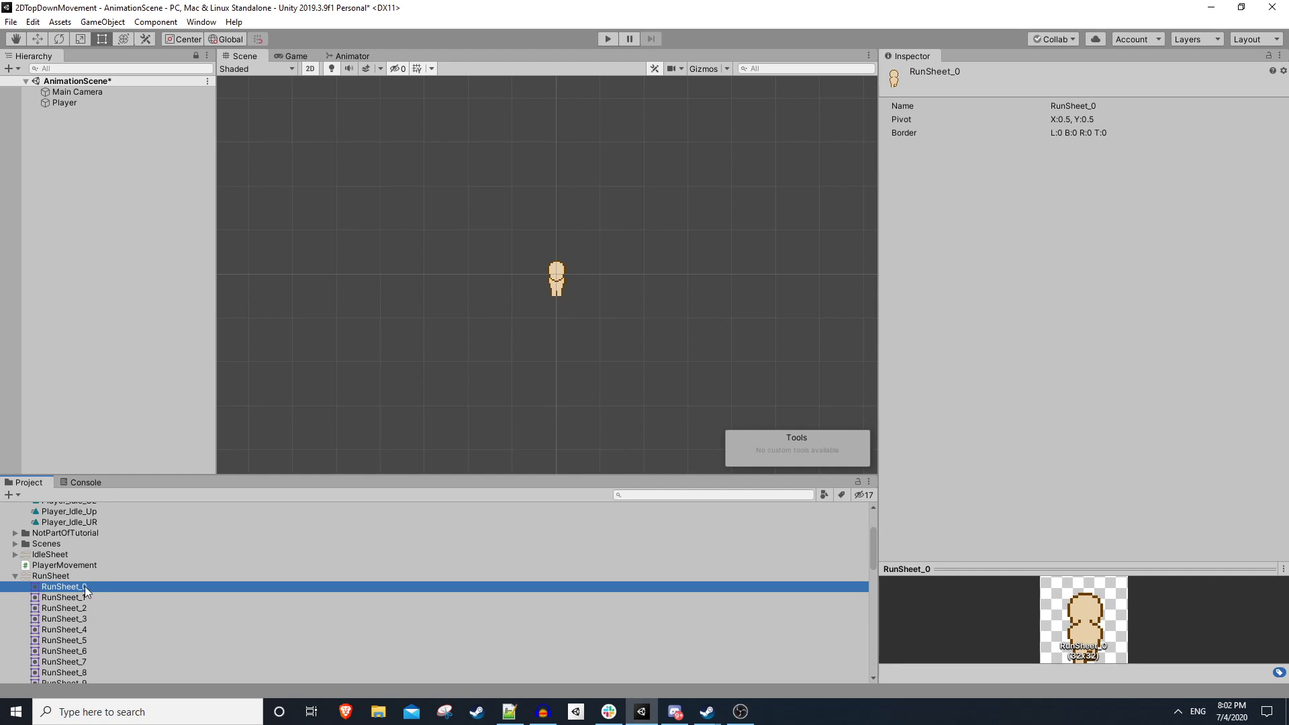
{"action": "left_click", "coordinate": [83, 662], "text": "shift"}
{"action": "left_click_drag", "start_coordinate": [144, 661], "coordinate": [560, 221]}
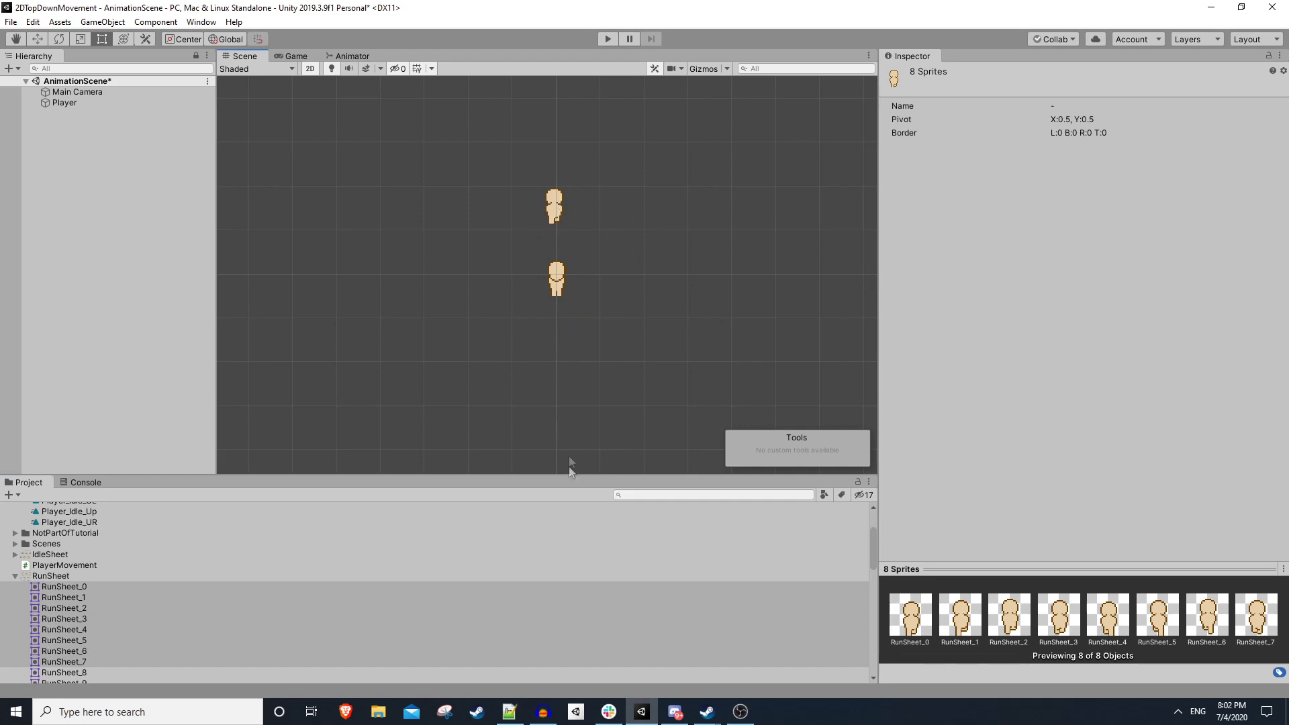
{"action": "type", "text": "Playe"}
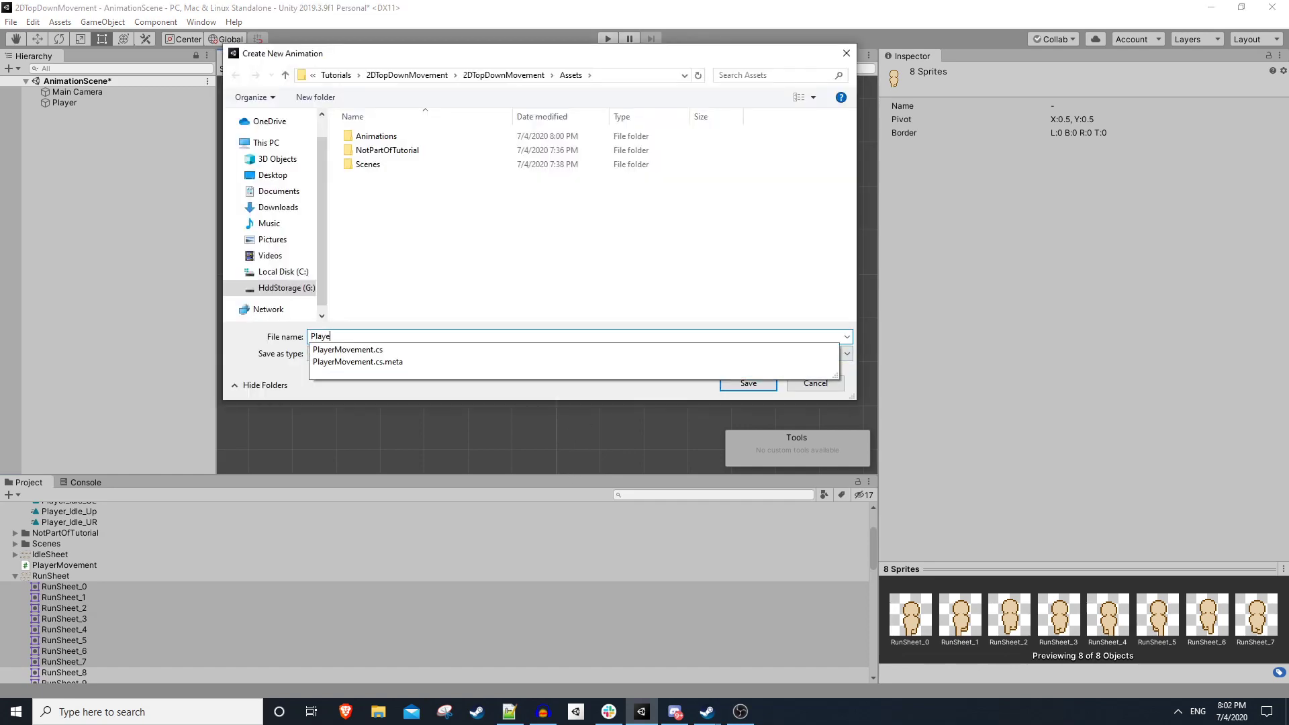
{"action": "type", "text": "r_Run_Up"}
{"action": "key", "text": "Return"}
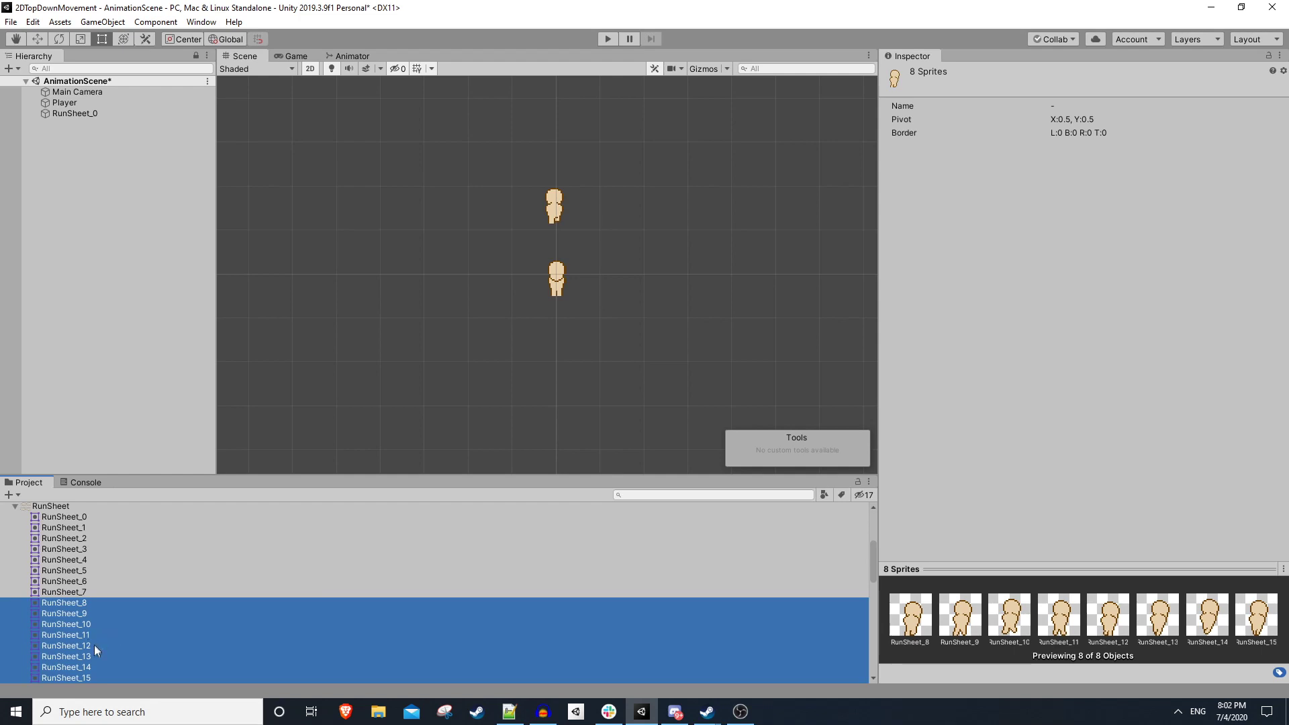
Create the up-right run animation clip Player_Run_UR by placing the sprites starting at RunSheet_8 in the scene.
{"action": "left_click_drag", "start_coordinate": [94, 644], "coordinate": [623, 214]}
{"action": "type", "text": "Player_Run_Up"}
{"action": "key", "text": "Return"}
Create the Player_Run_Right animation clip by placing sprites RunSheet_16 through RunSheet_23 in the scene.
{"action": "left_click", "coordinate": [225, 602]}
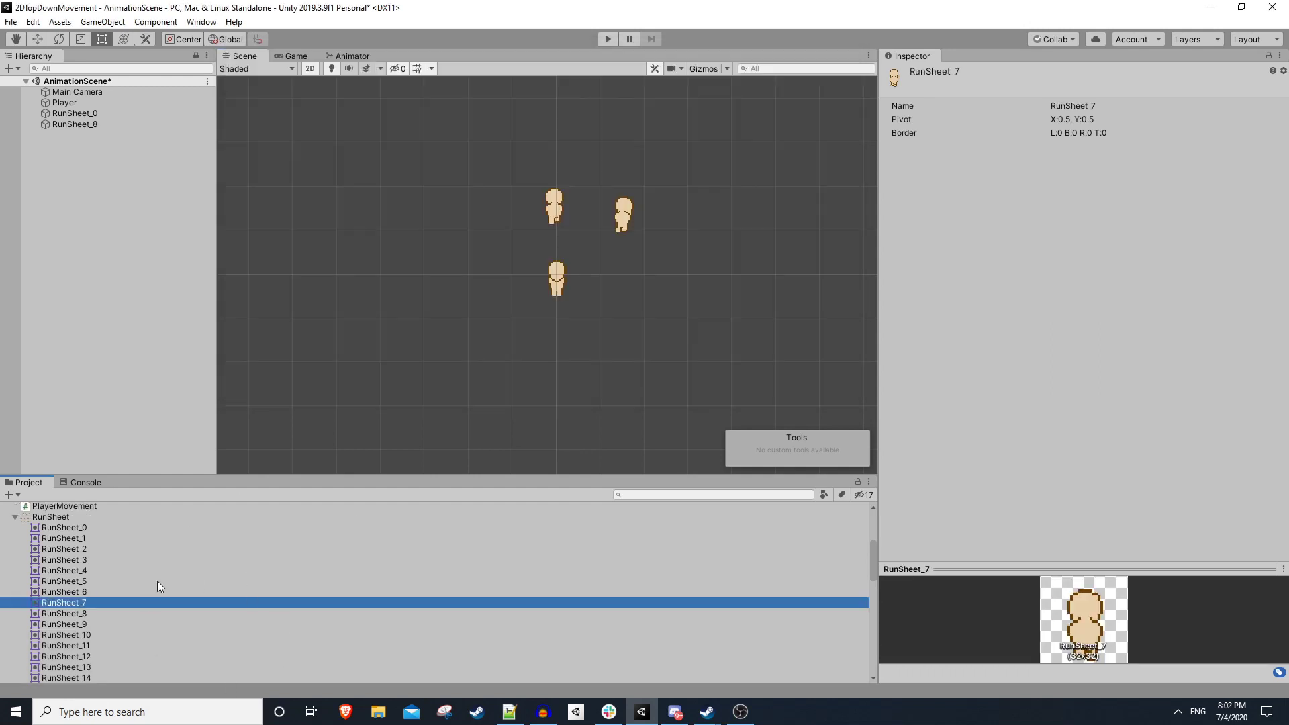
{"action": "scroll", "coordinate": [157, 586], "scroll_direction": "down", "scroll_amount": 3}
{"action": "left_click", "coordinate": [126, 658]}
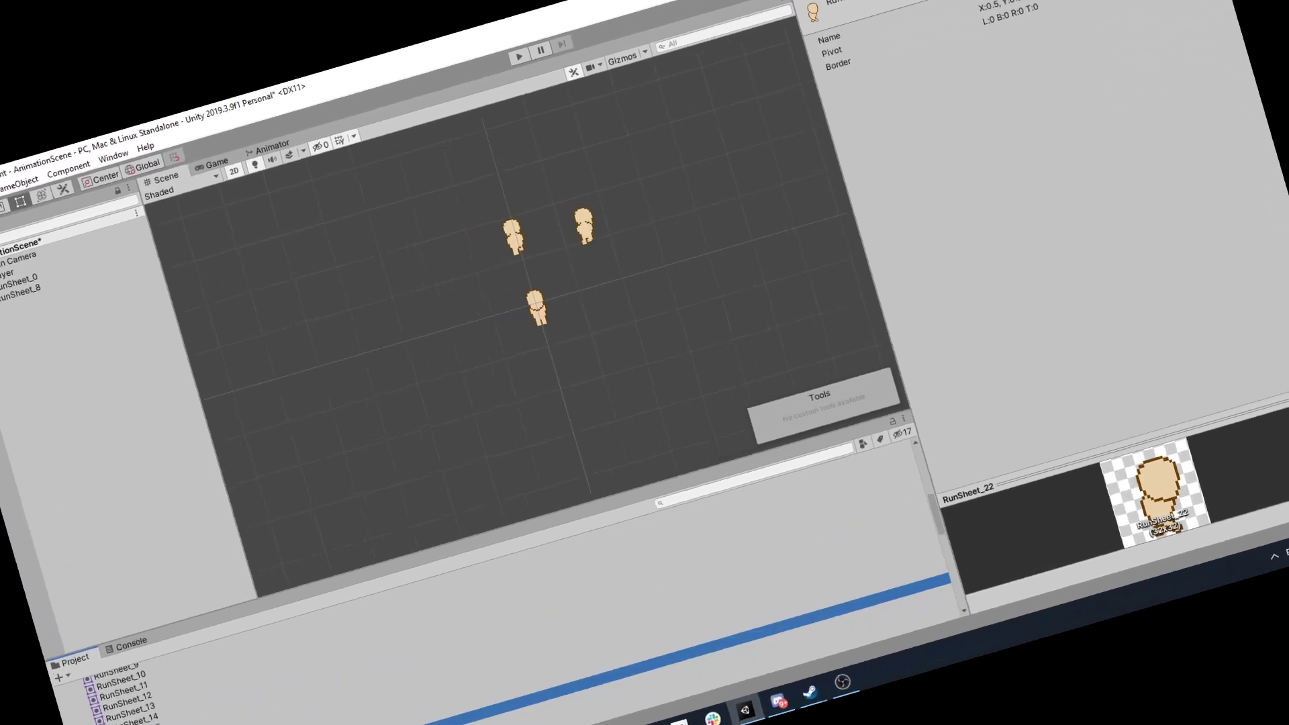
{"action": "left_click", "coordinate": [484, 724]}
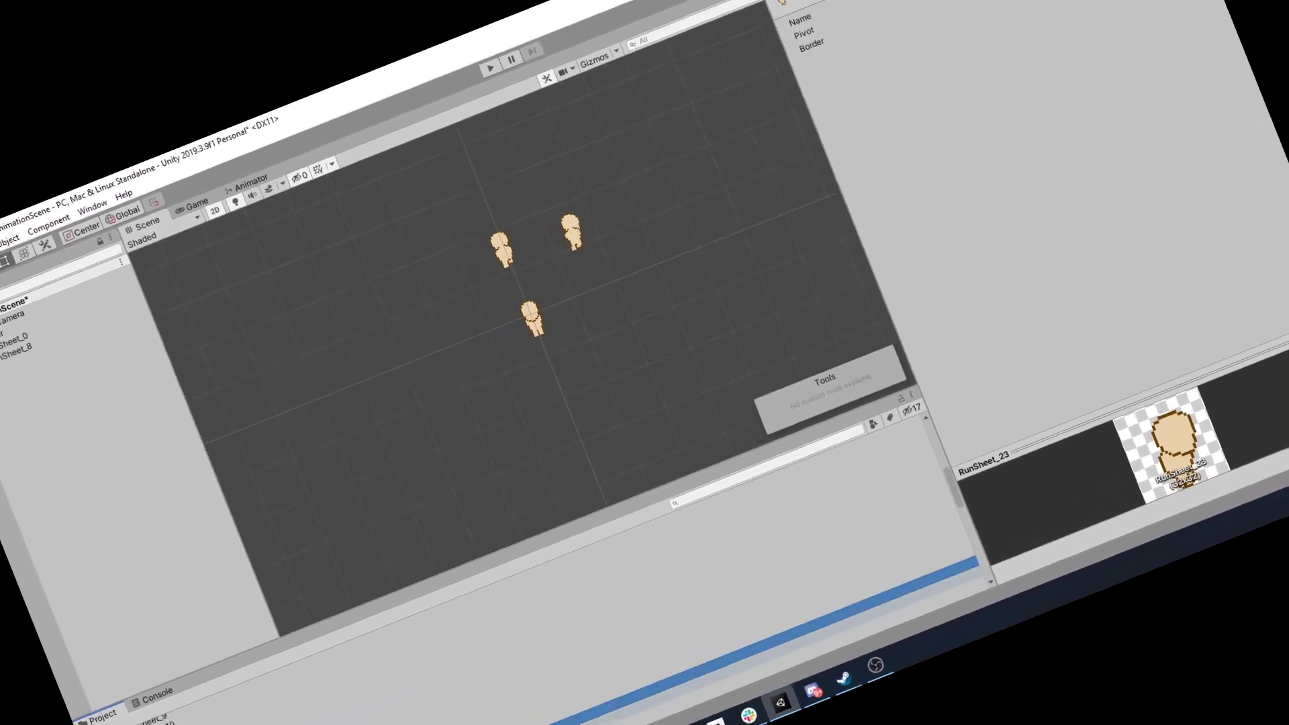
{"action": "left_click", "coordinate": [201, 723], "text": "shift"}
{"action": "left_click_drag", "start_coordinate": [202, 722], "coordinate": [607, 296]}
{"action": "type", "text": "Playe"}
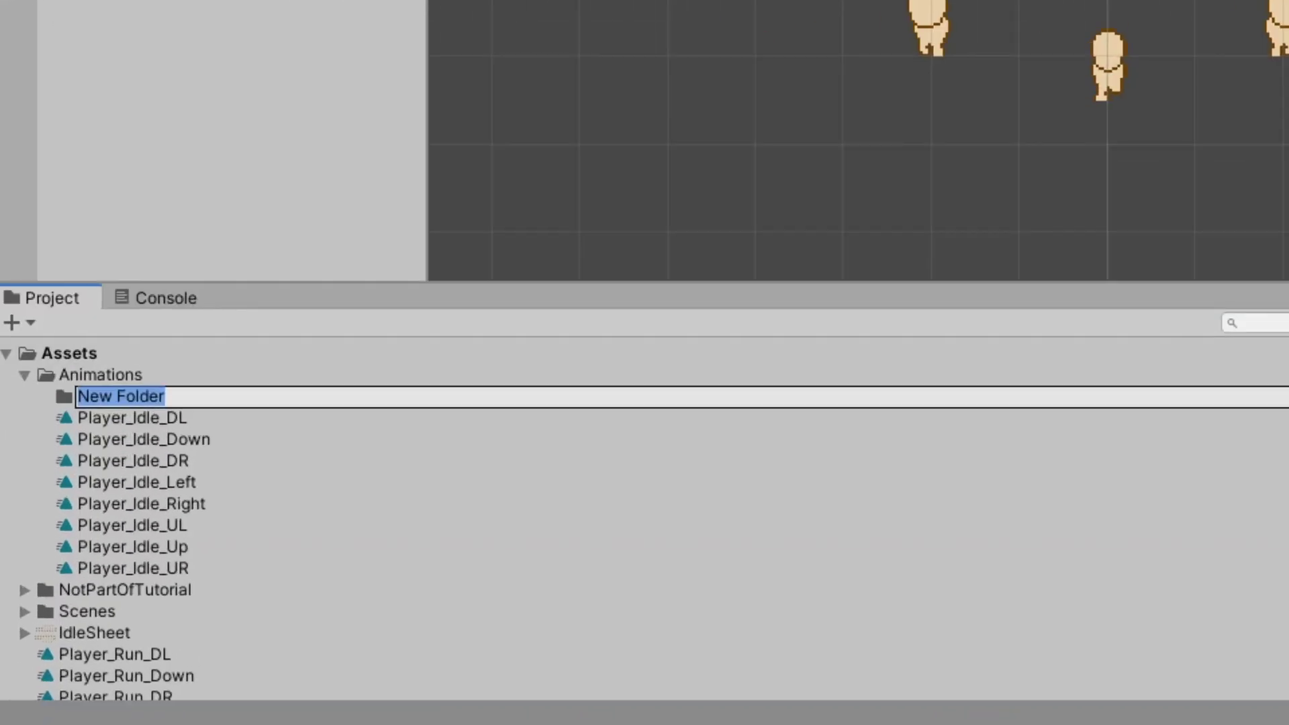
Name the new folder inside Animations Running and move the eight Player_Run clips into it.
{"action": "type", "text": "Running"}
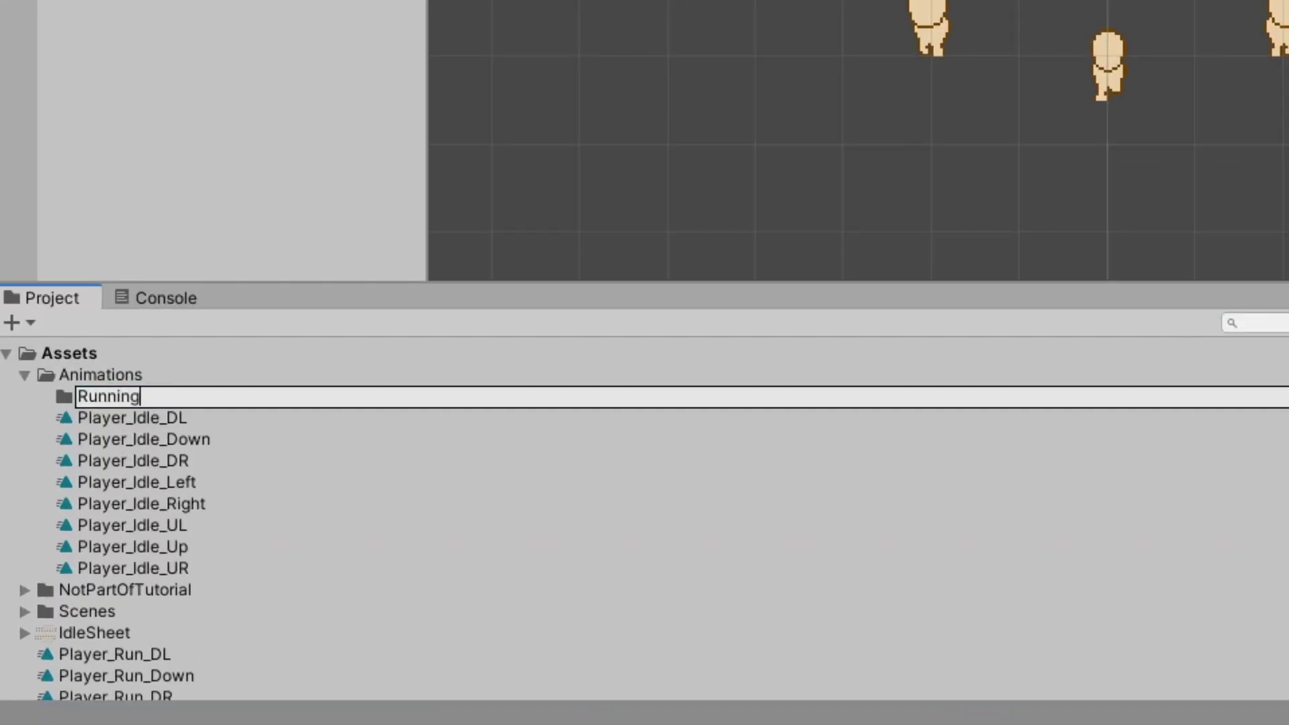
{"action": "key", "text": "Return"}
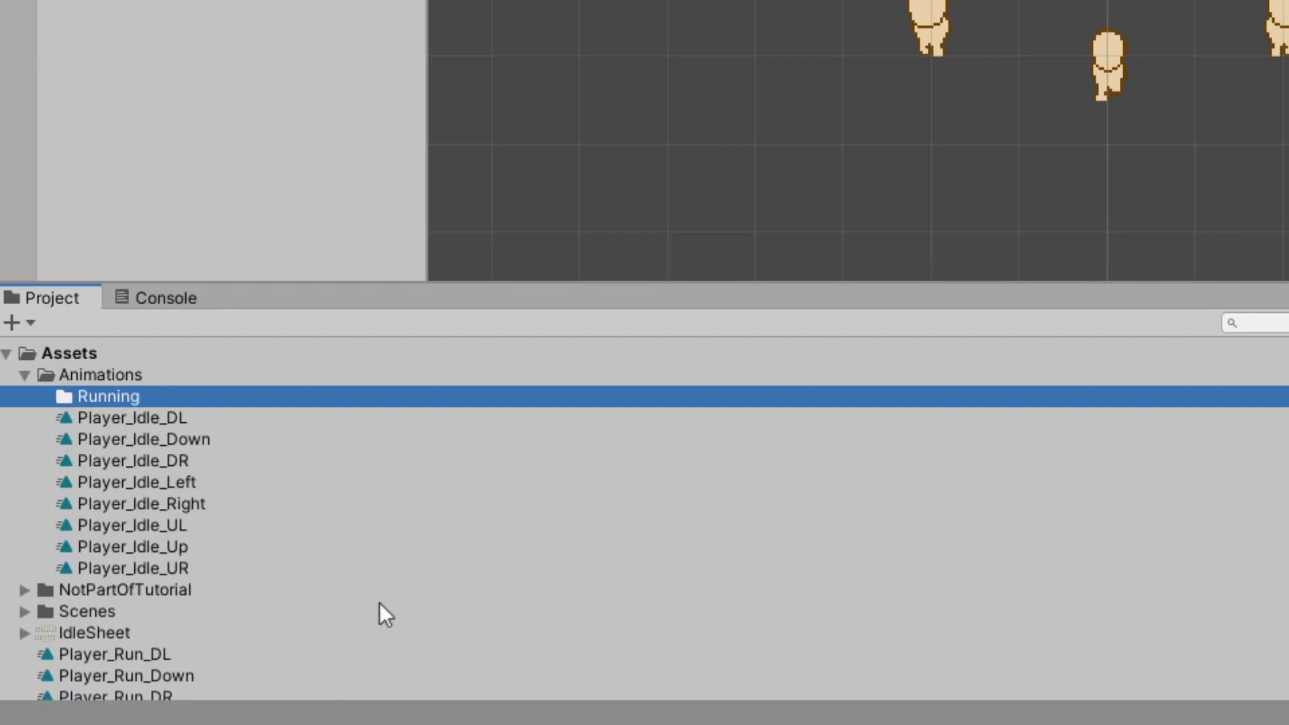
{"action": "scroll", "coordinate": [376, 605], "scroll_direction": "down", "scroll_amount": 3}
{"action": "left_click", "coordinate": [72, 576]}
{"action": "scroll", "coordinate": [212, 582], "scroll_direction": "down", "scroll_amount": 3}
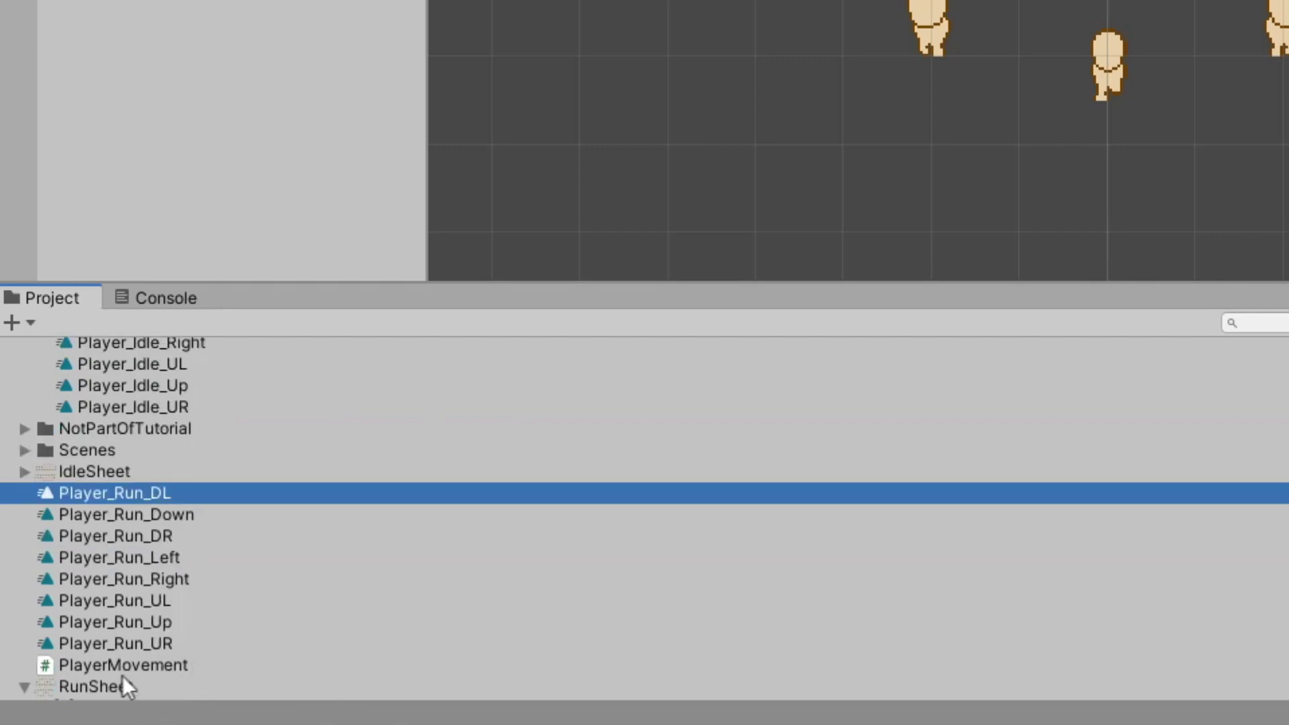
{"action": "left_click", "coordinate": [123, 643], "text": "shift"}
{"action": "scroll", "coordinate": [126, 654], "scroll_direction": "up", "scroll_amount": 3}
{"action": "left_click_drag", "start_coordinate": [126, 655], "coordinate": [147, 282]}
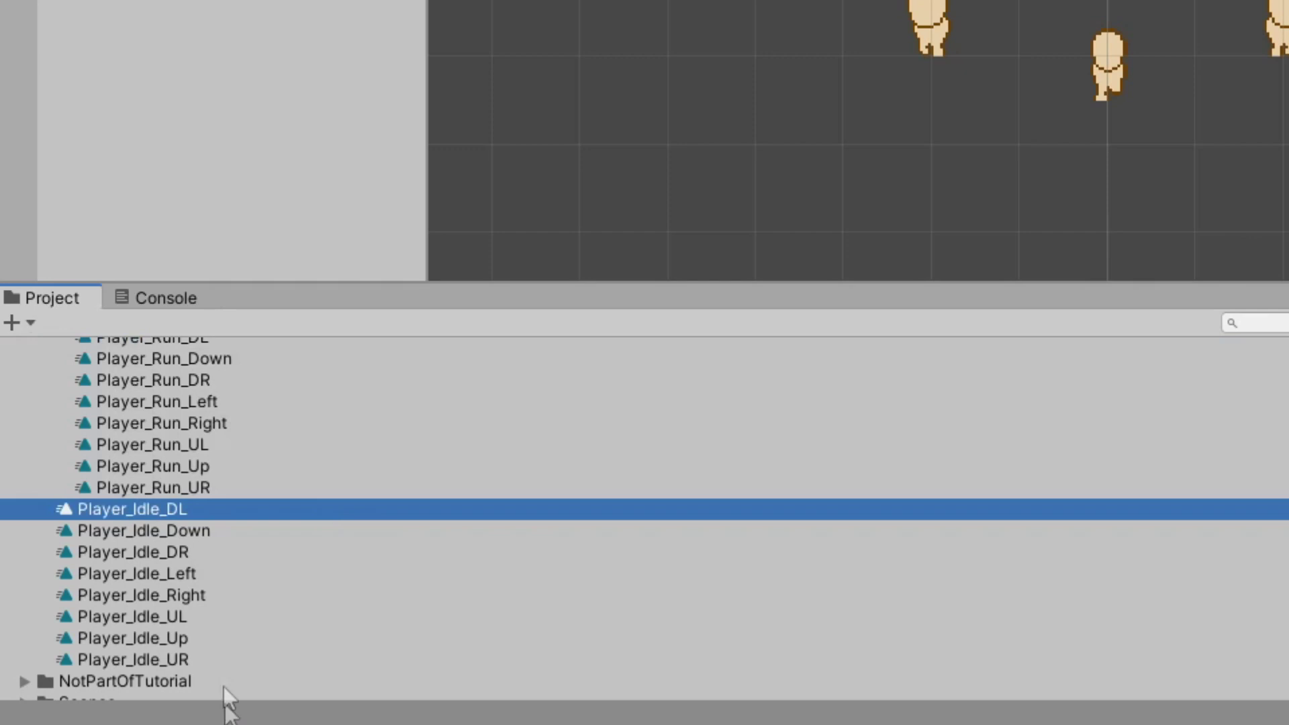
{"action": "scroll", "coordinate": [222, 623], "scroll_direction": "up", "scroll_amount": 3}
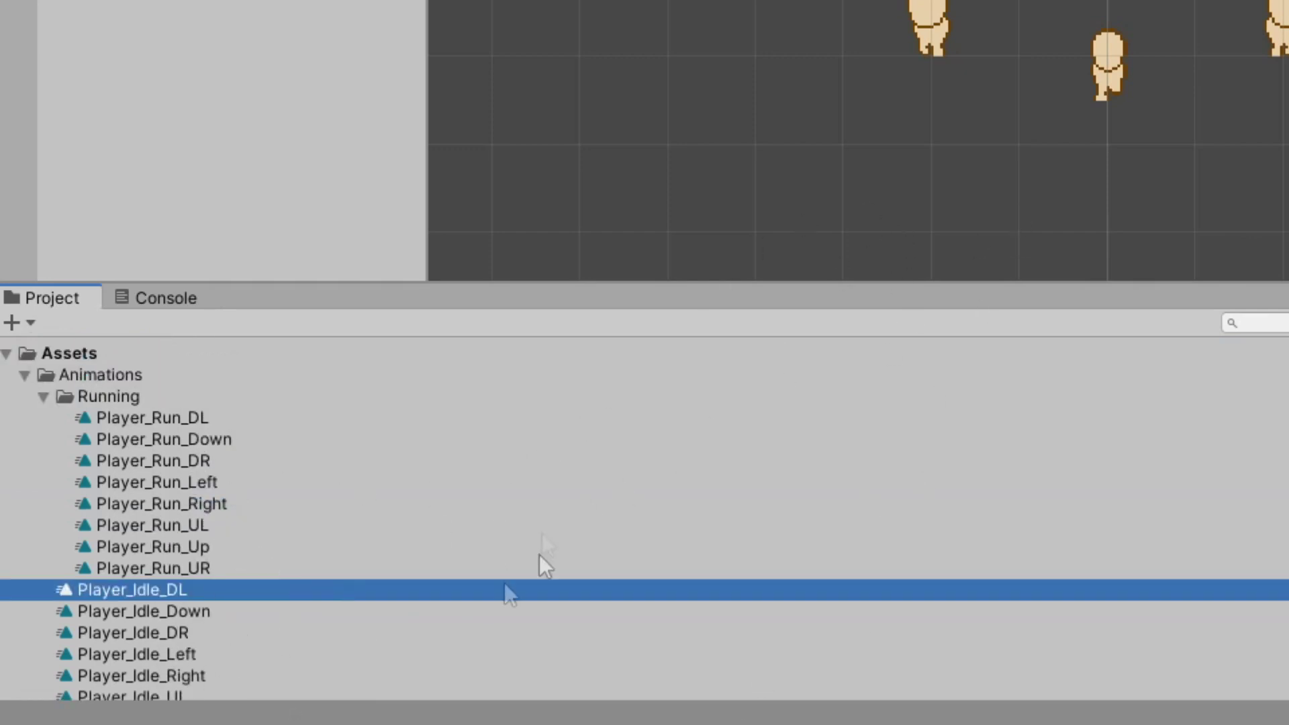
Delete the eight animator controllers, RunSheet_0 through RunSheet_56, from Assets.
{"action": "scroll", "coordinate": [525, 586], "scroll_direction": "down", "scroll_amount": 6}
{"action": "left_click", "coordinate": [143, 498]}
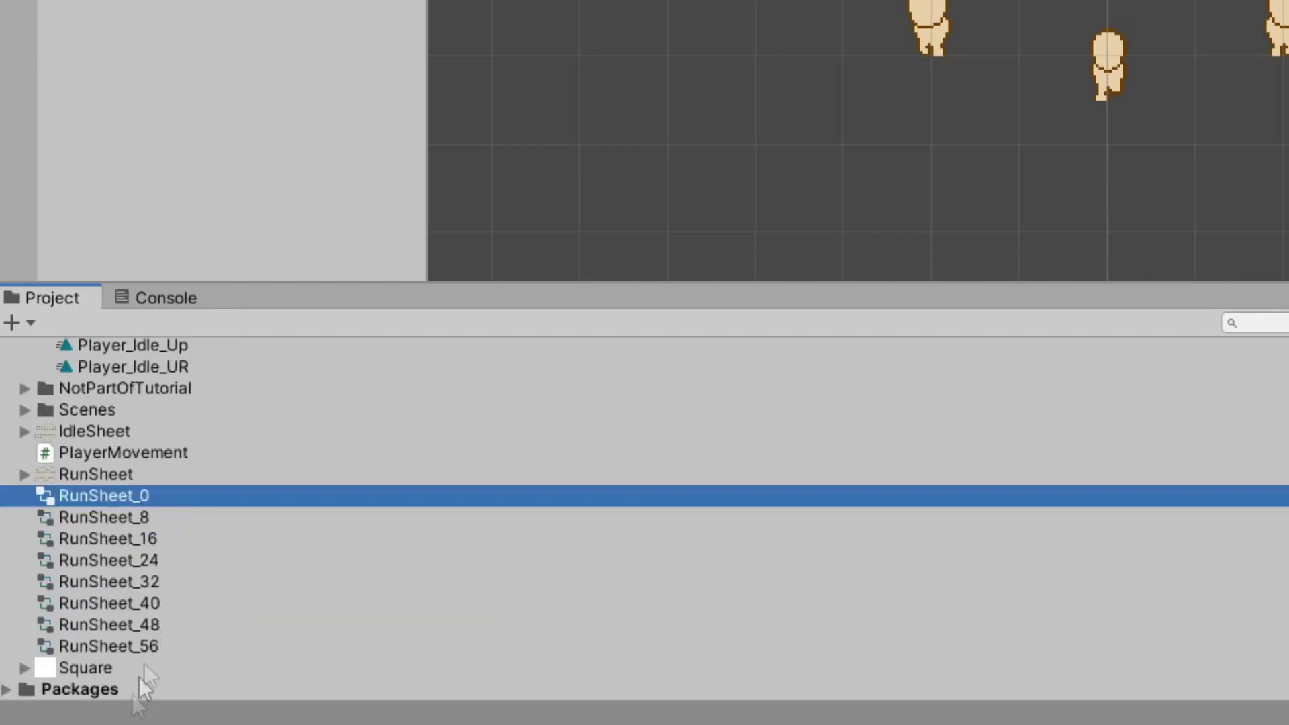
{"action": "left_click", "coordinate": [131, 645], "text": "shift"}
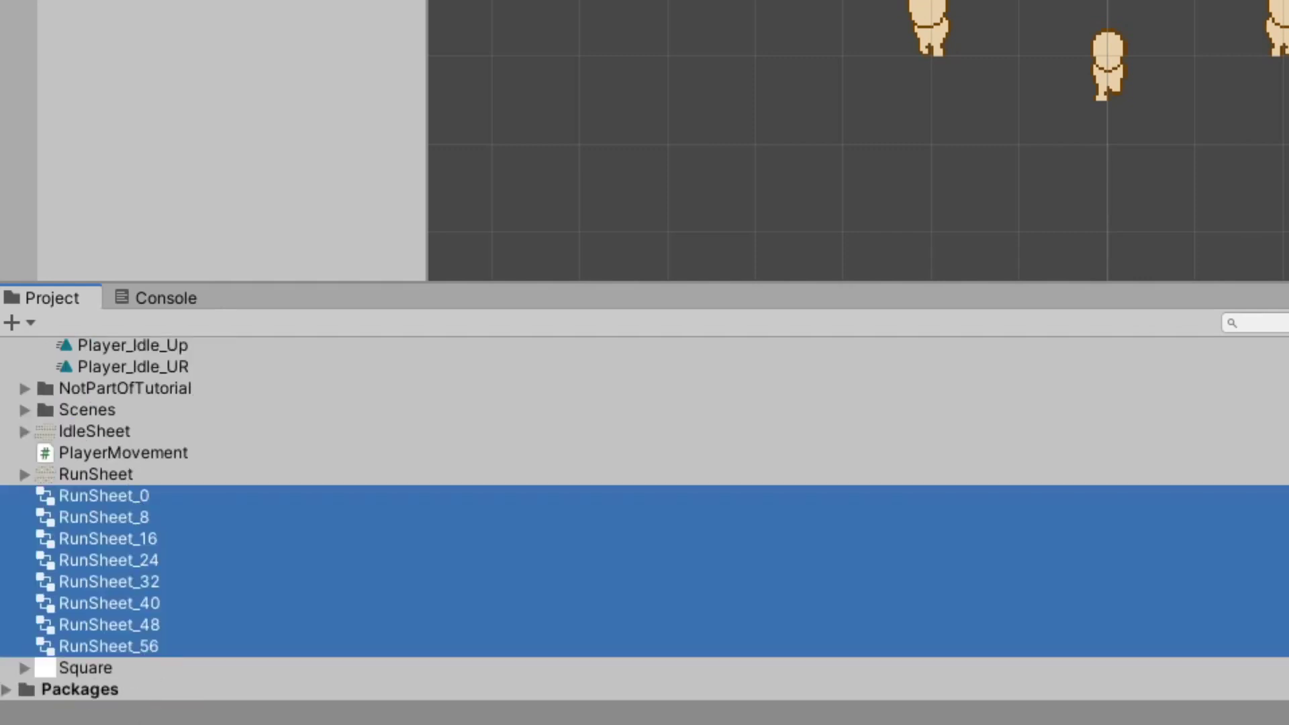
{"action": "key", "text": "Delete"}
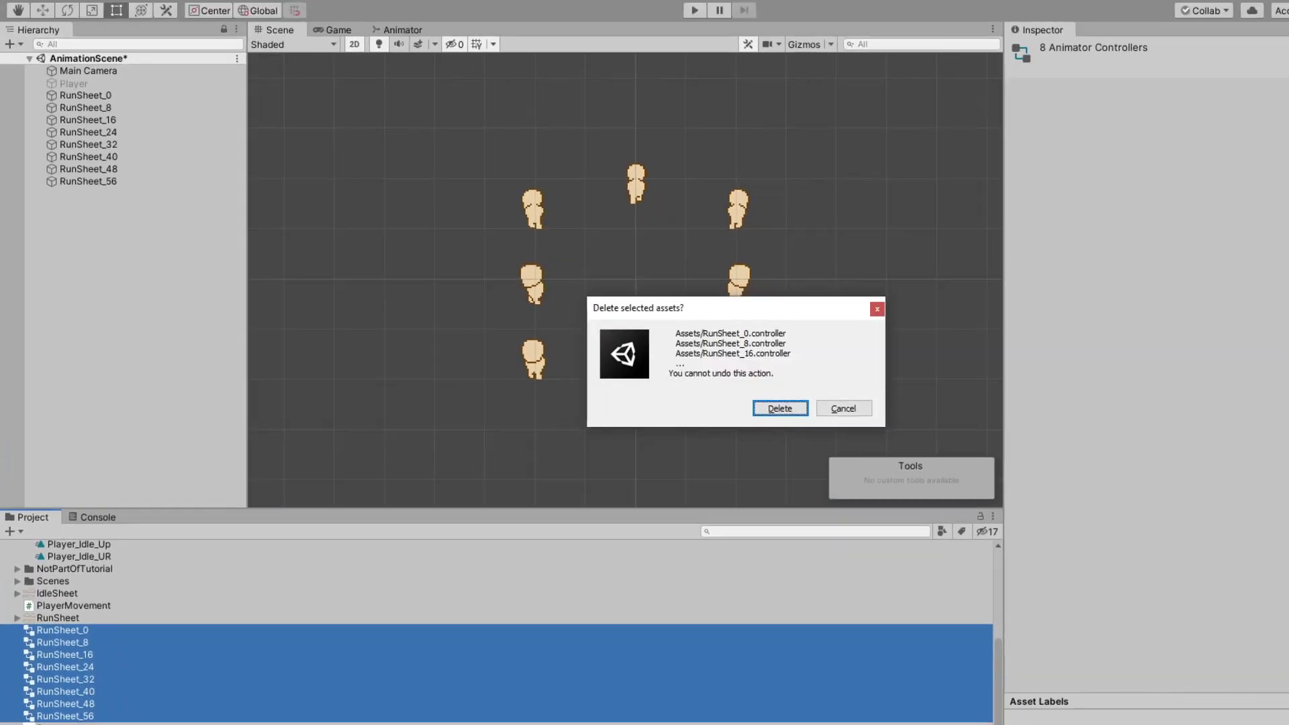
{"action": "key", "text": "Return"}
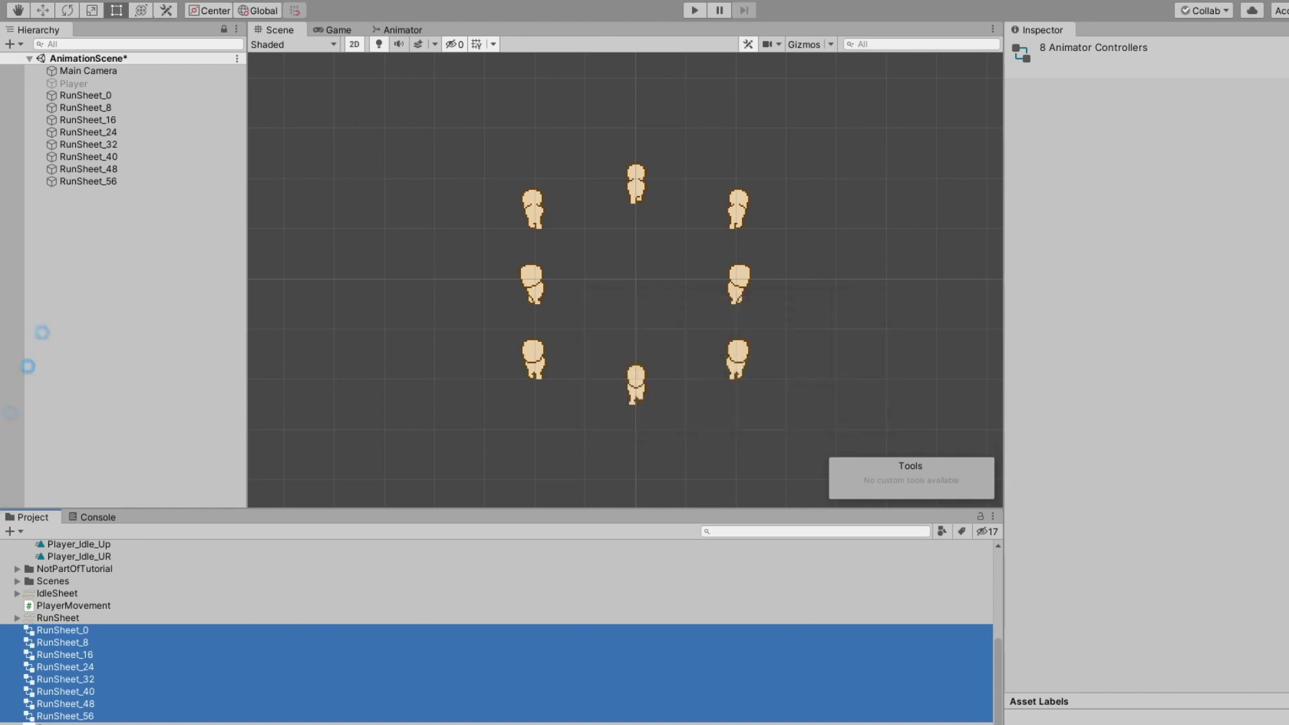
Delete the eight running figure objects, RunSheet_0 through RunSheet_56, from the scene.
{"action": "left_click", "coordinate": [91, 95]}
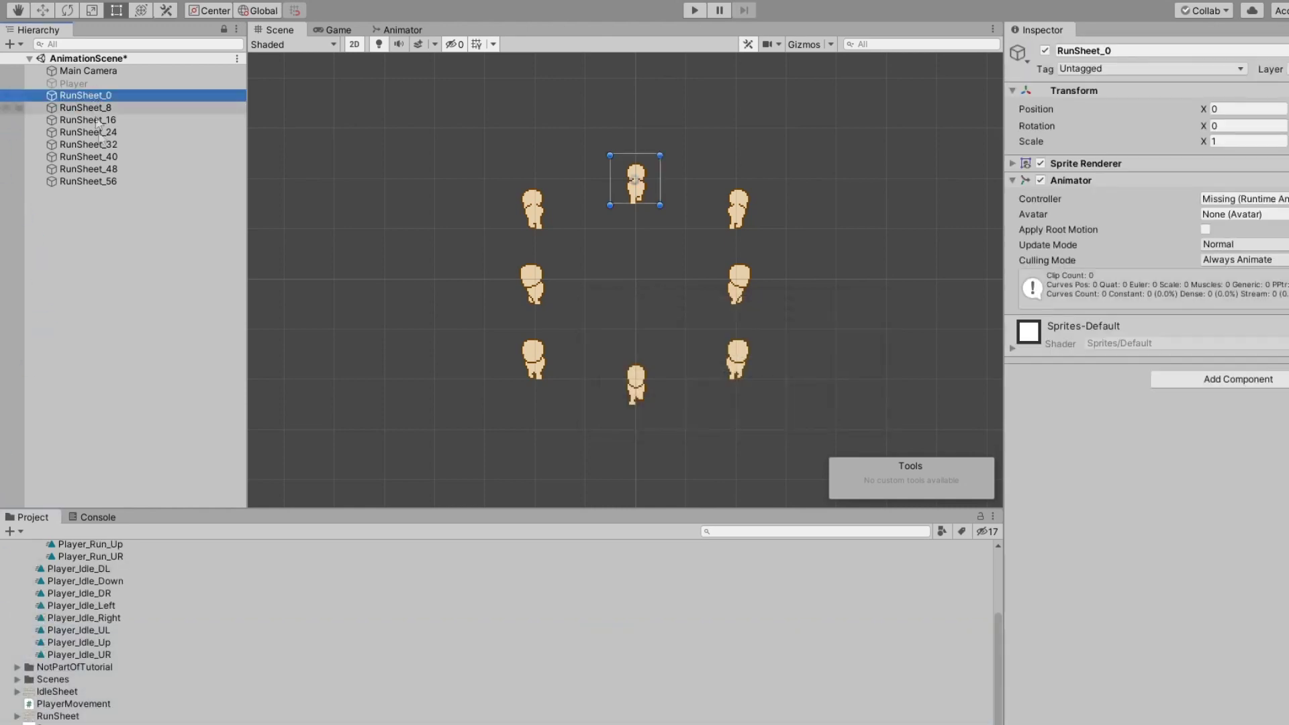
{"action": "left_click", "coordinate": [103, 179], "text": "shift"}
{"action": "key", "text": "Delete"}
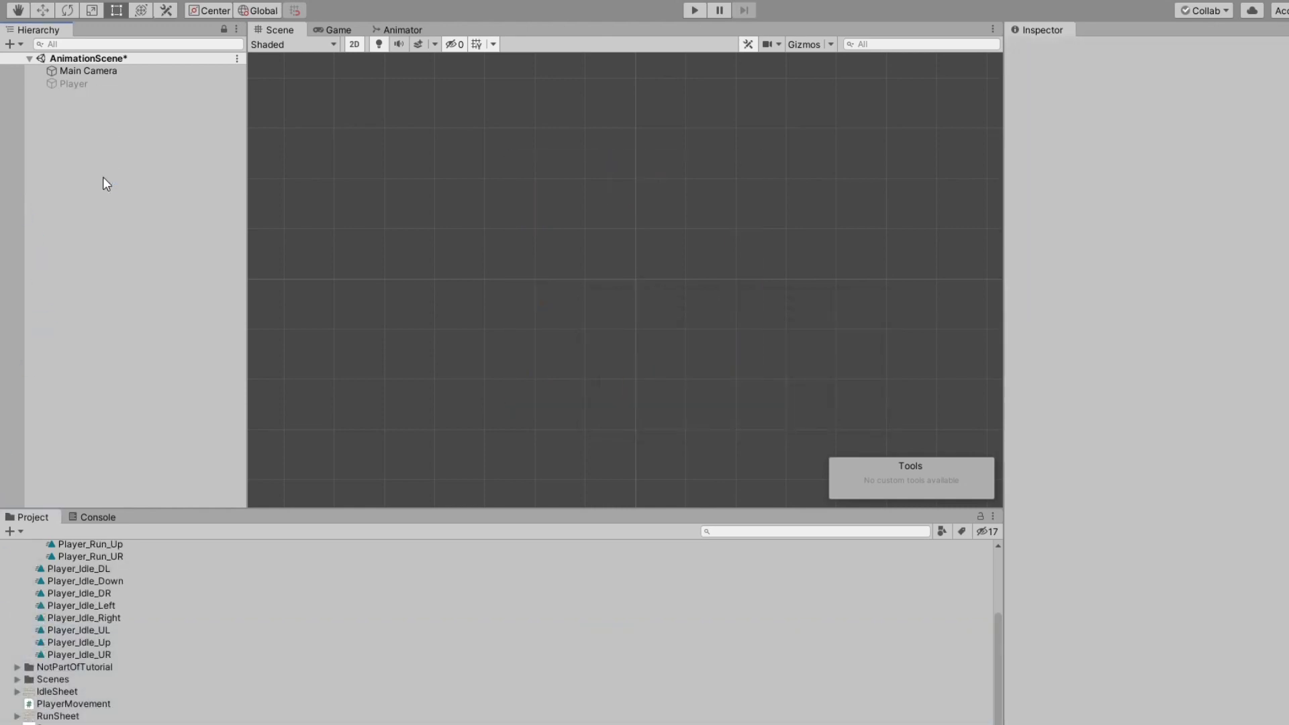
Reactivate the Player object and add an Animator component to it.
{"action": "left_click", "coordinate": [73, 84]}
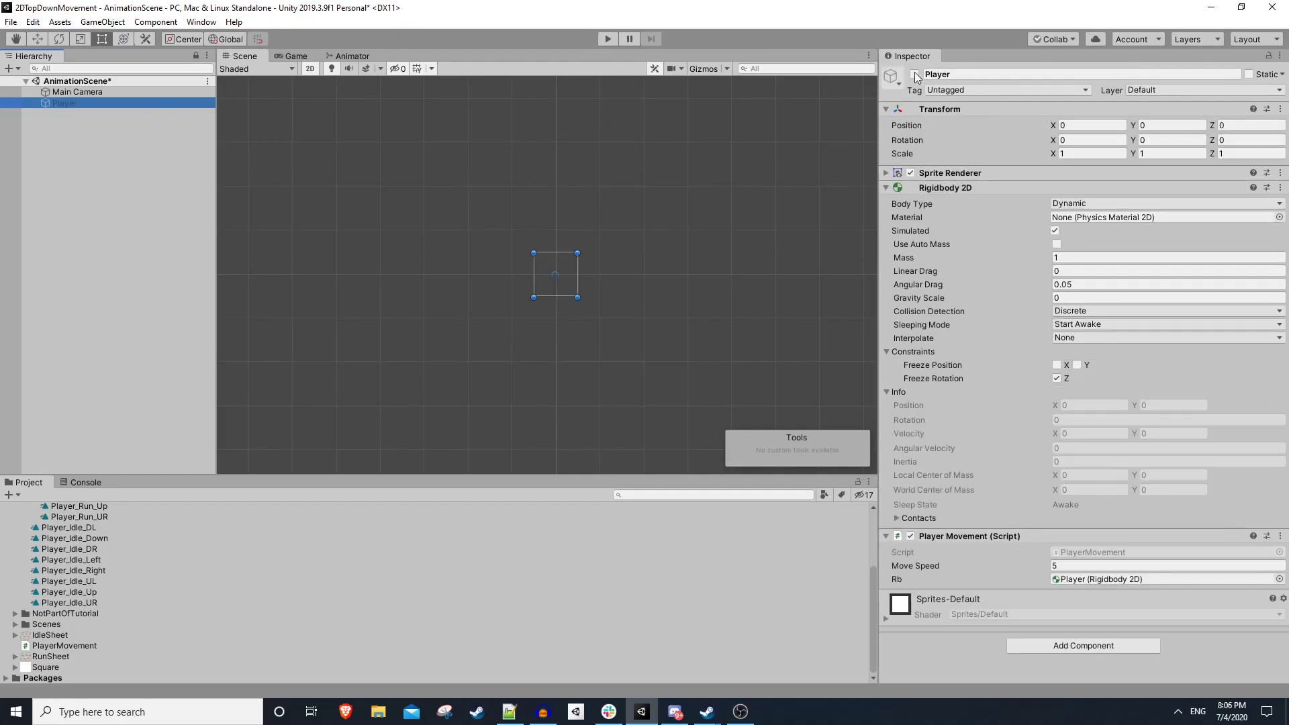
{"action": "left_click", "coordinate": [915, 75]}
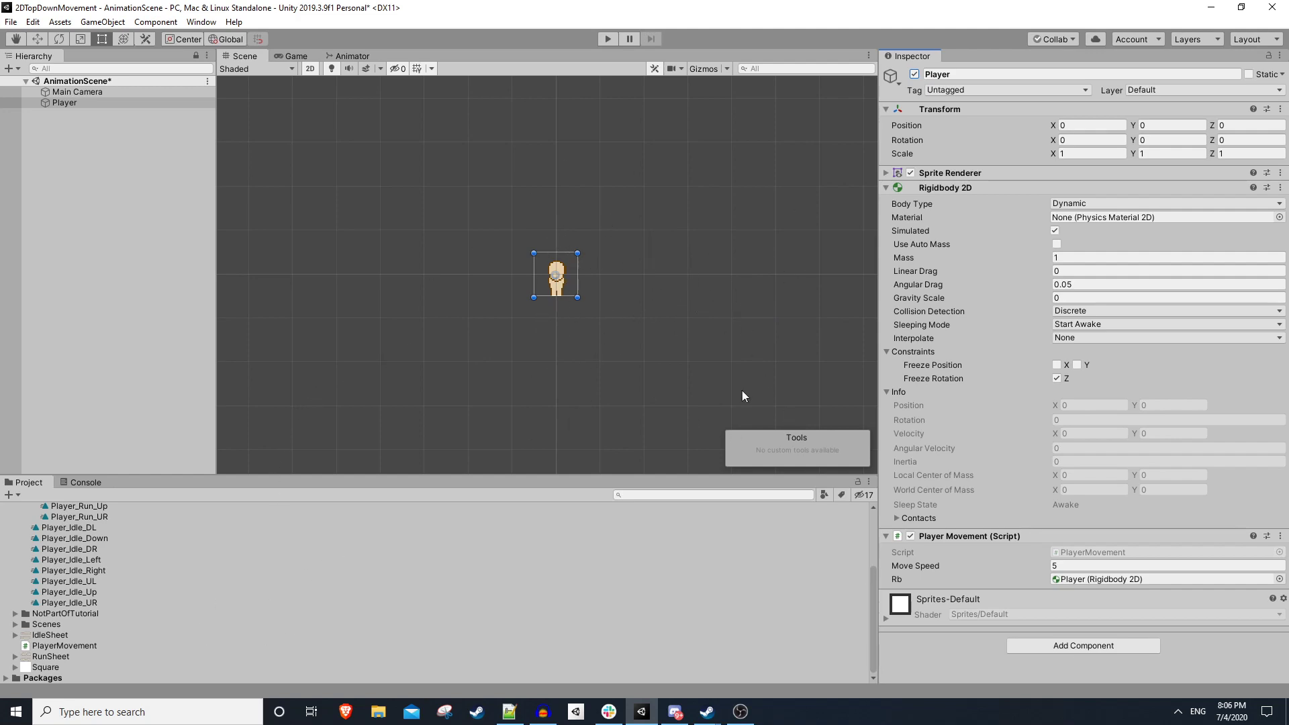
{"action": "left_click", "coordinate": [1073, 642]}
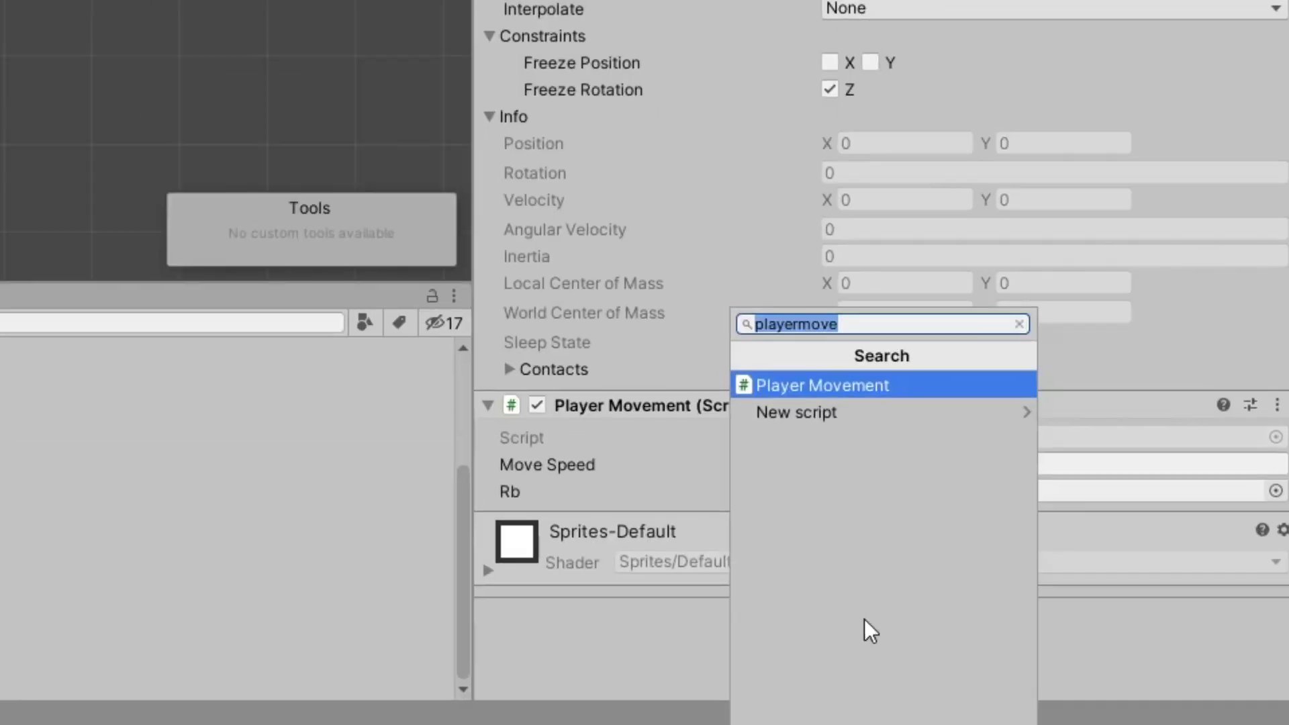
{"action": "type", "text": "anima"}
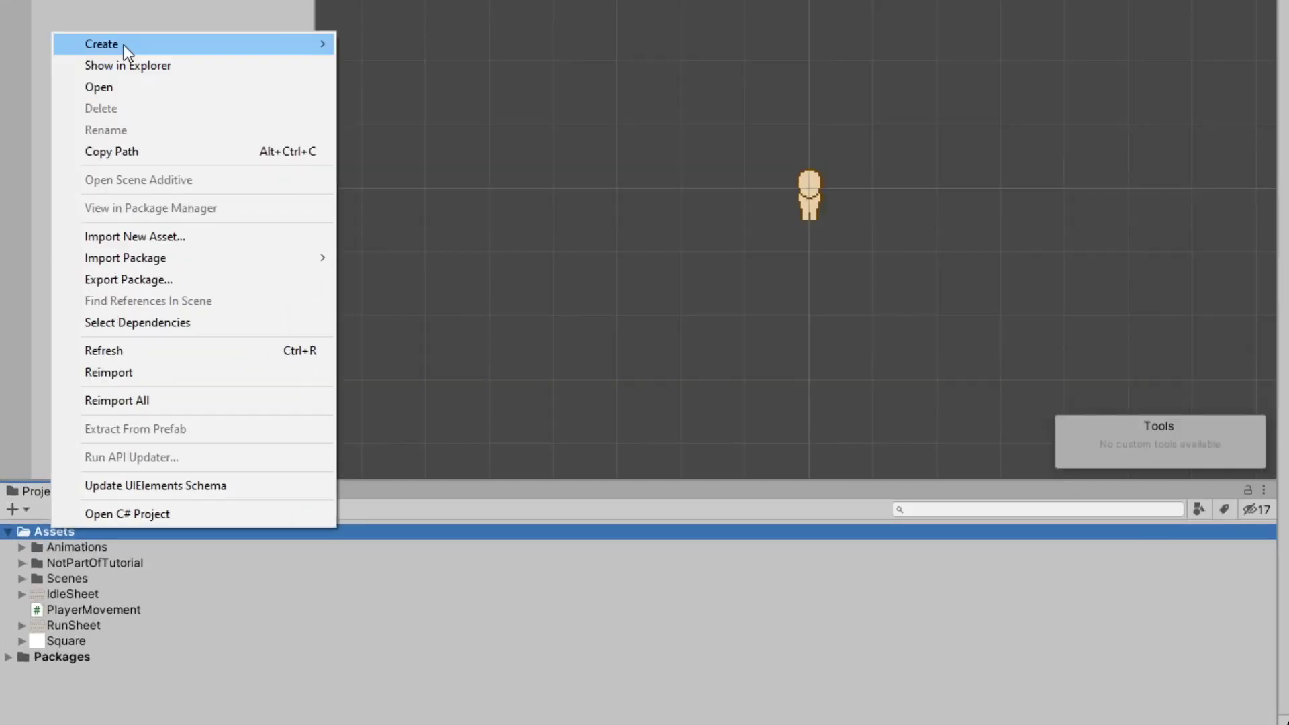
Create an Animator Controller named PlayerController in Assets and assign it to the Player's Animator component.
{"action": "mouse_move", "coordinate": [123, 44]}
{"action": "left_click", "coordinate": [403, 517]}
{"action": "type", "text": "PlayerController"}
{"action": "key", "text": "Return"}
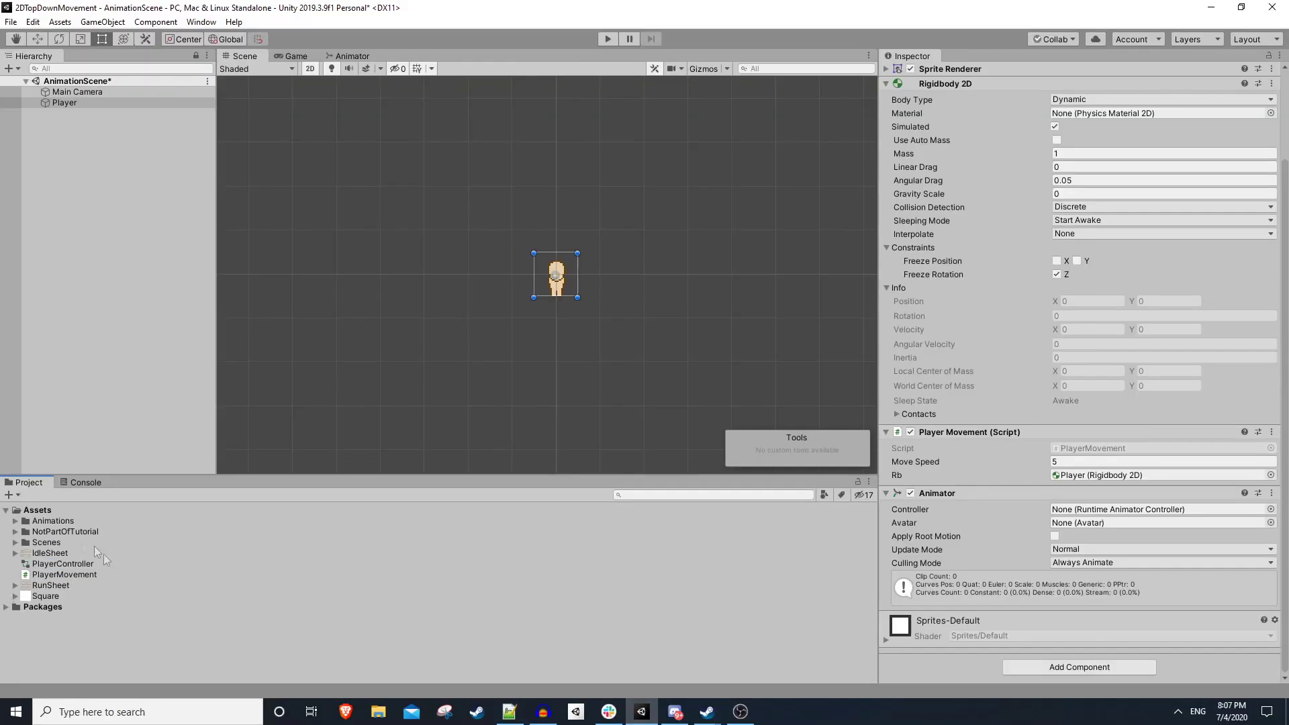
{"action": "left_click_drag", "start_coordinate": [54, 565], "coordinate": [1088, 508]}
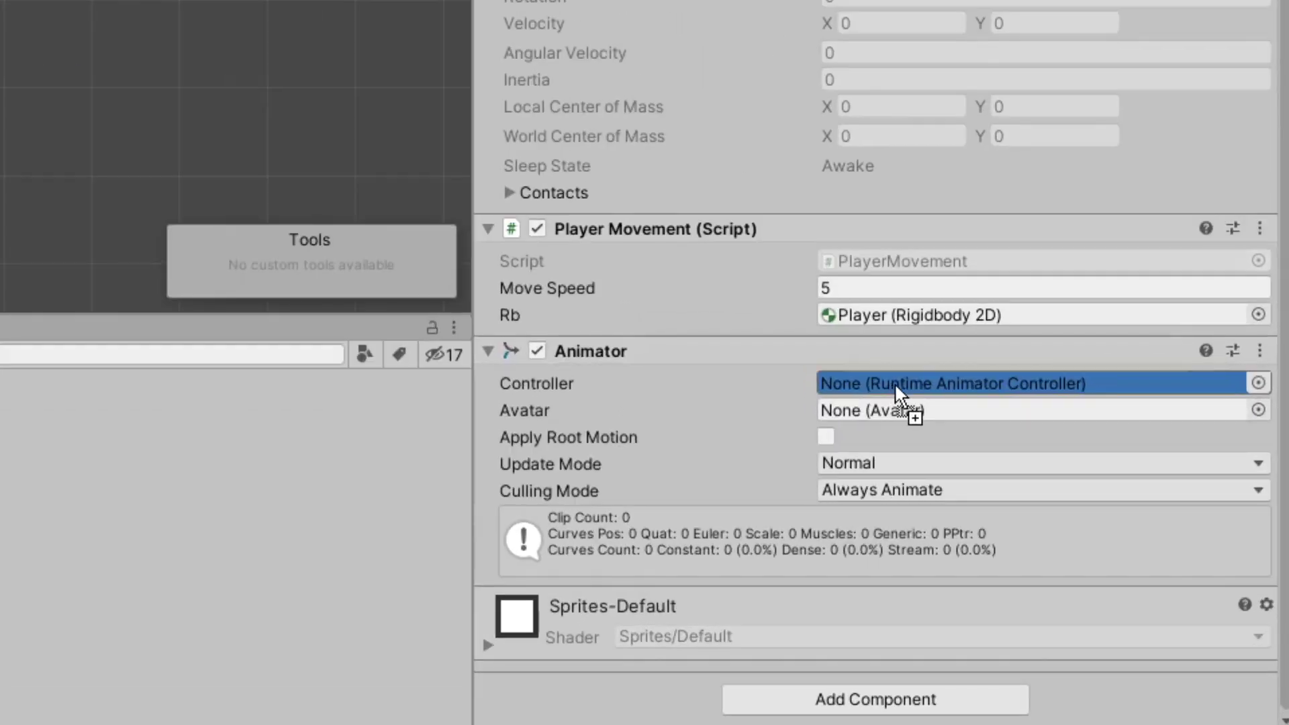
{"action": "left_click_drag", "start_coordinate": [894, 383], "coordinate": [894, 383]}
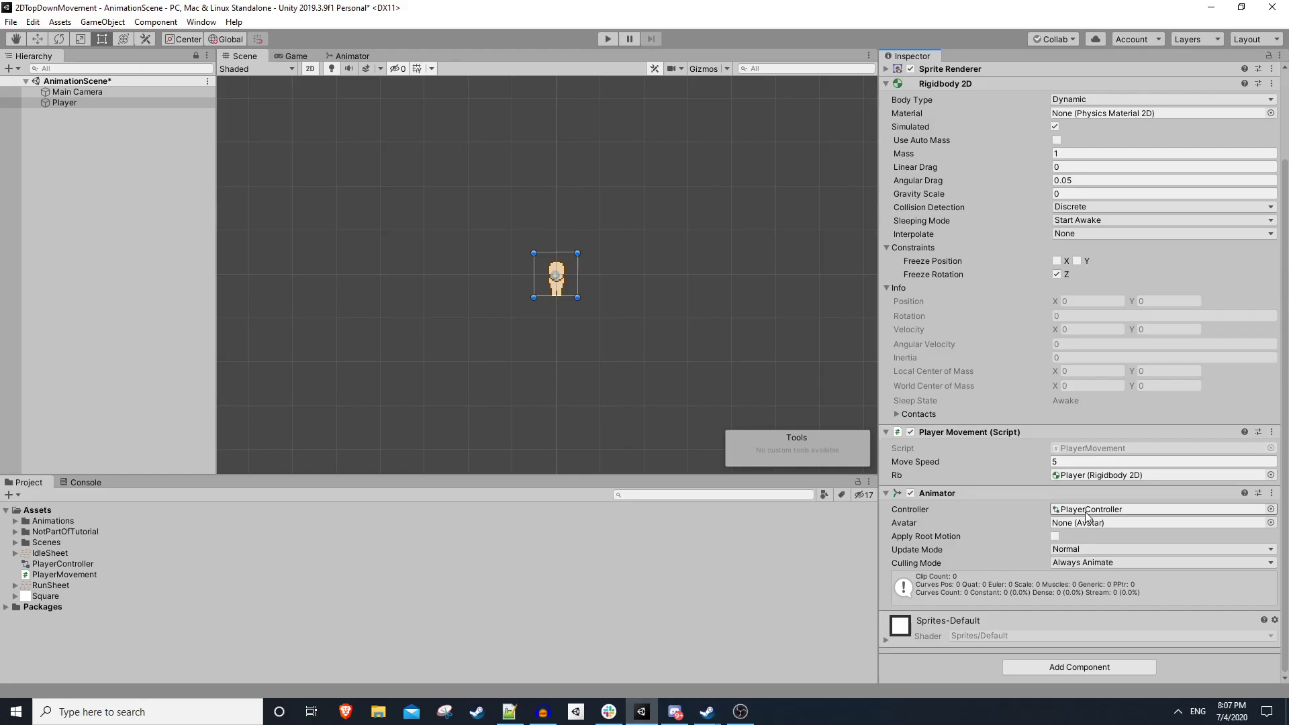
Open PlayerController for editing in the Animator and show its parameter list.
{"action": "double_click", "coordinate": [888, 386]}
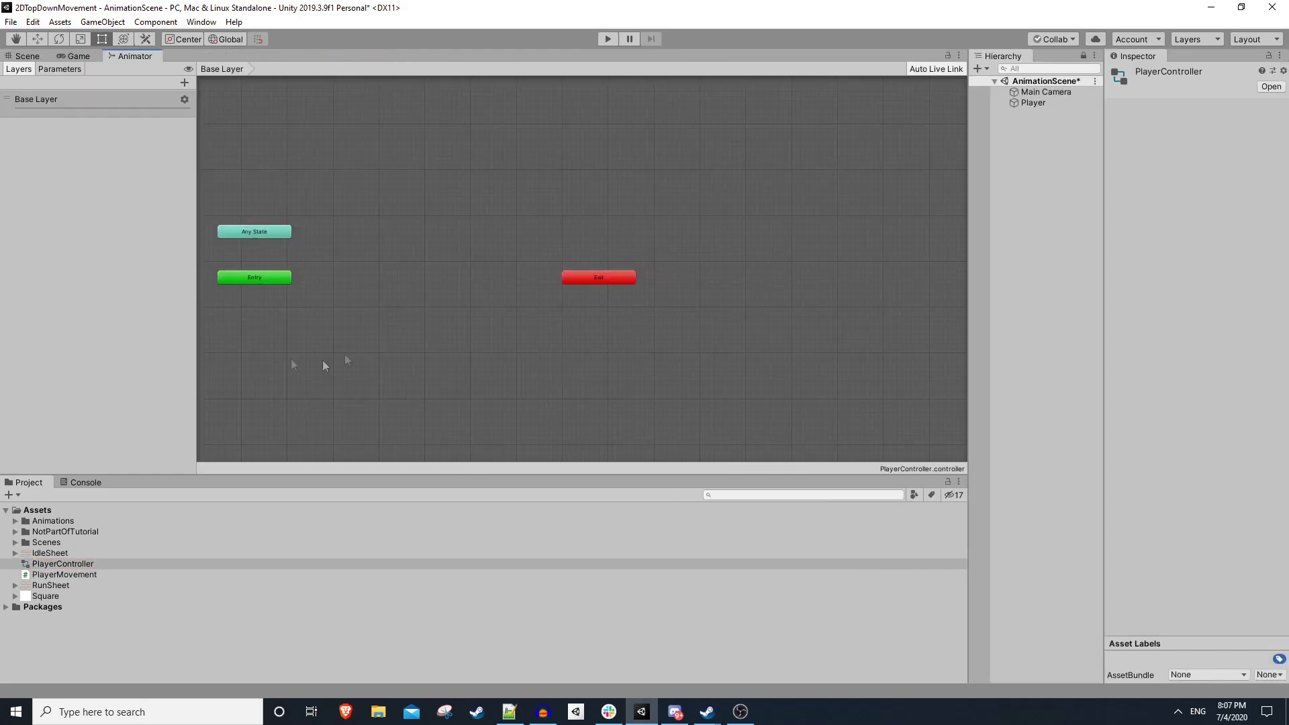
{"action": "middle_click_drag", "start_coordinate": [610, 233], "coordinate": [770, 265]}
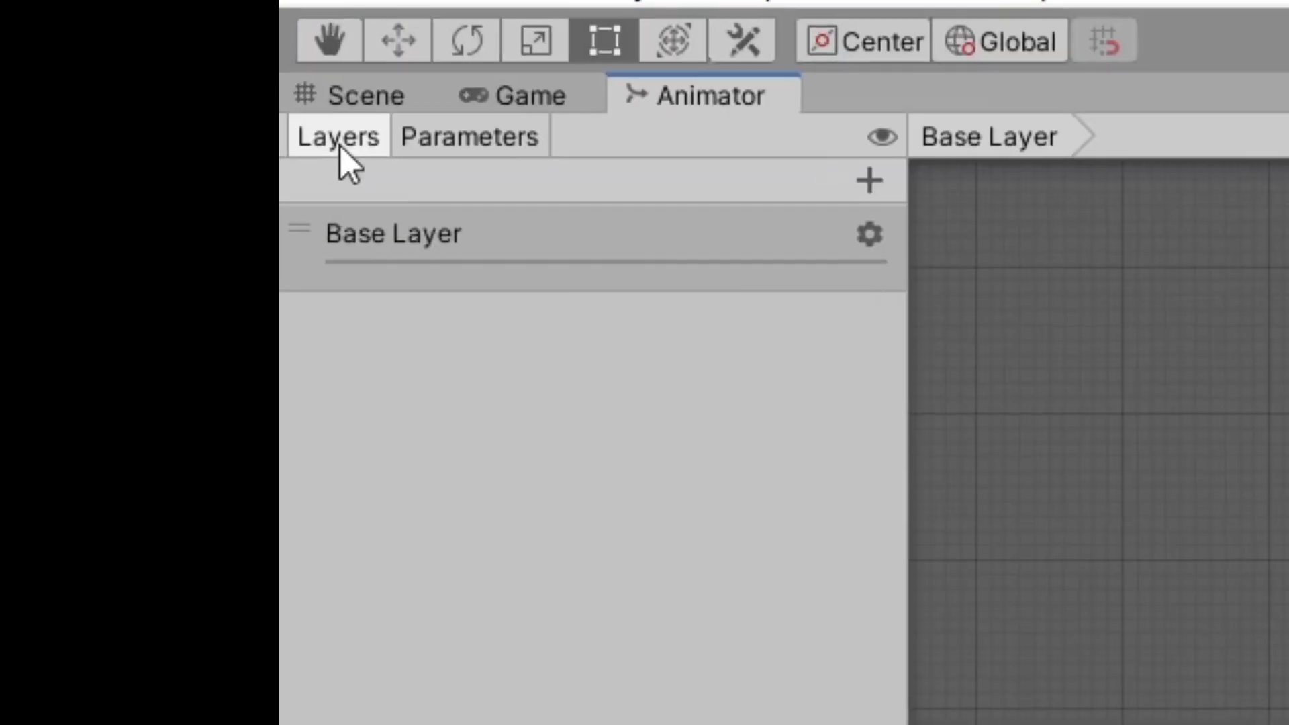
{"action": "left_click", "coordinate": [60, 68]}
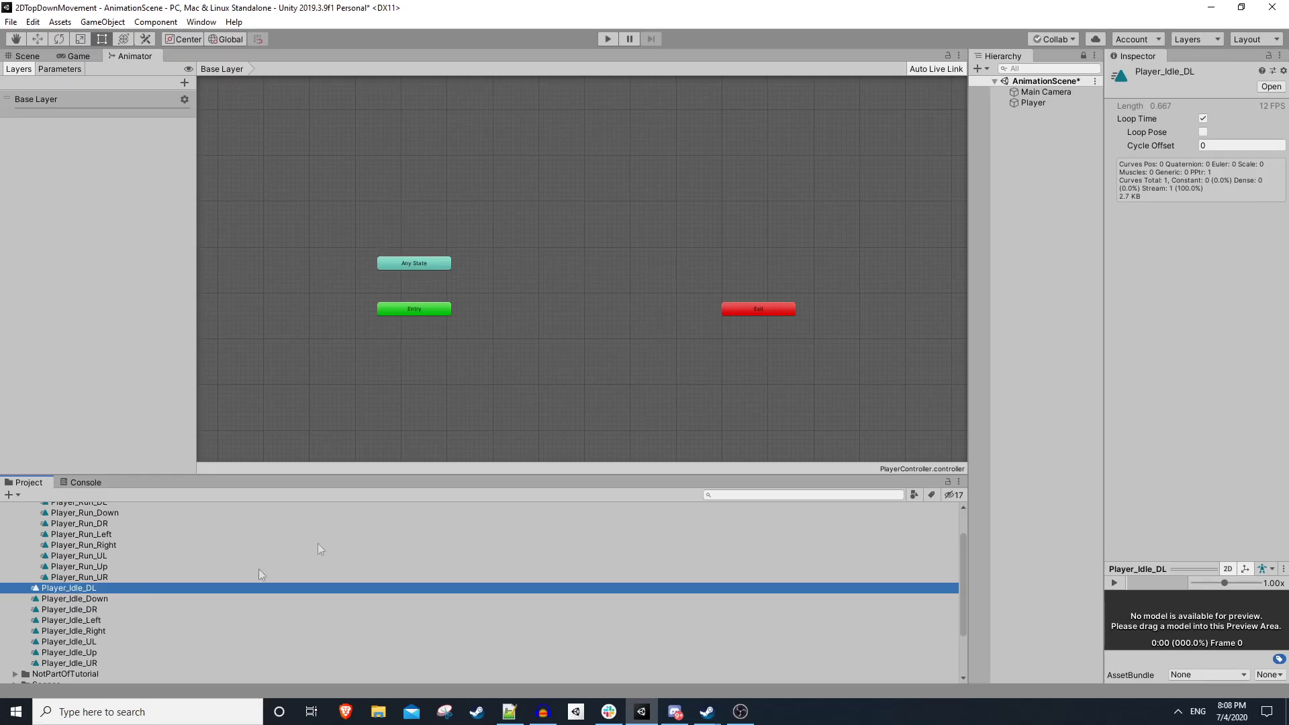
Add Player_Idle_DL and Player_Idle_Down as states in PlayerController's Base Layer and arrange them between Entry and Exit.
{"action": "left_click_drag", "start_coordinate": [55, 589], "coordinate": [566, 276]}
{"action": "left_click_drag", "start_coordinate": [99, 597], "coordinate": [526, 437]}
{"action": "left_click_drag", "start_coordinate": [594, 358], "coordinate": [595, 319]}
{"action": "left_click_drag", "start_coordinate": [526, 443], "coordinate": [625, 393]}
{"action": "scroll", "coordinate": [525, 329], "scroll_direction": "up", "scroll_amount": 4}
{"action": "middle_click_drag", "start_coordinate": [489, 270], "coordinate": [402, 331]}
Create a transition from the Player_Idle_DL state to the Player_Idle_Down state in the Base Layer.
{"action": "left_click", "coordinate": [557, 276]}
{"action": "right_click", "coordinate": [530, 284]}
{"action": "left_click", "coordinate": [538, 291]}
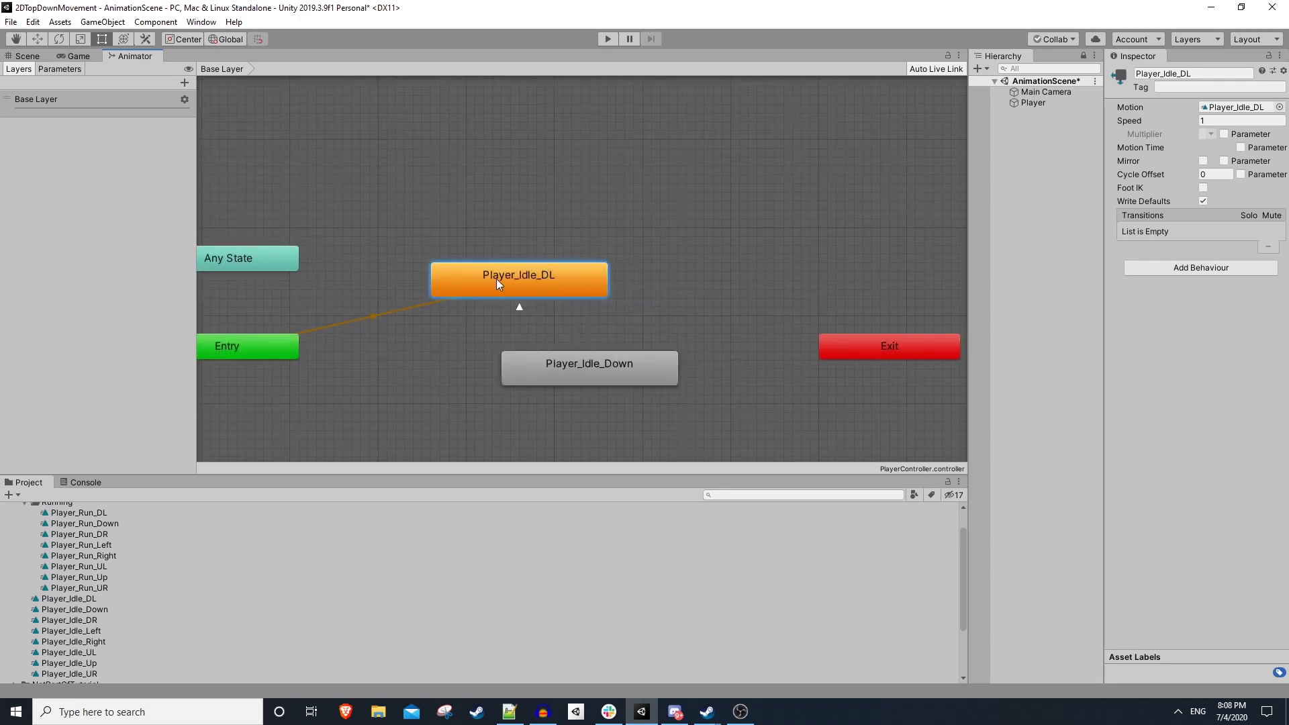
{"action": "left_click", "coordinate": [557, 361]}
{"action": "left_click", "coordinate": [387, 195]}
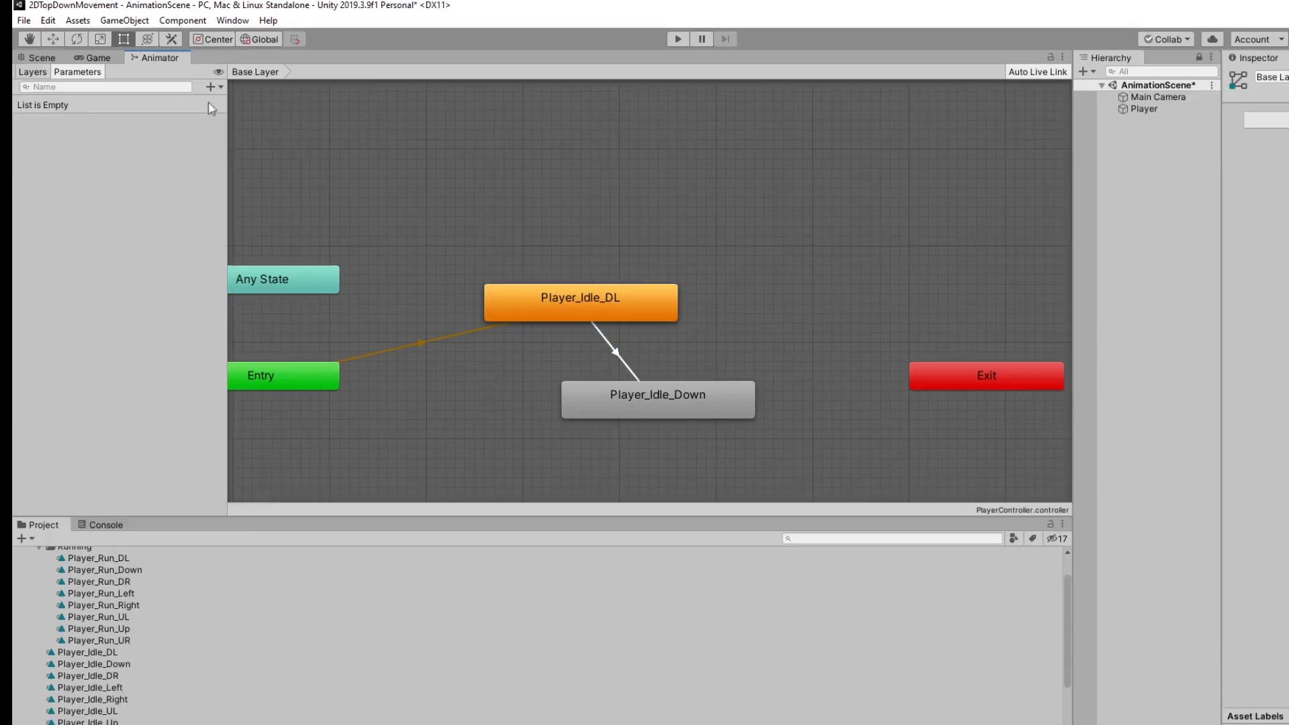
Review the available parameter types, and add a condition to the transition from Player_Idle_DL to Player_Idle_Down.
{"action": "left_click", "coordinate": [180, 83]}
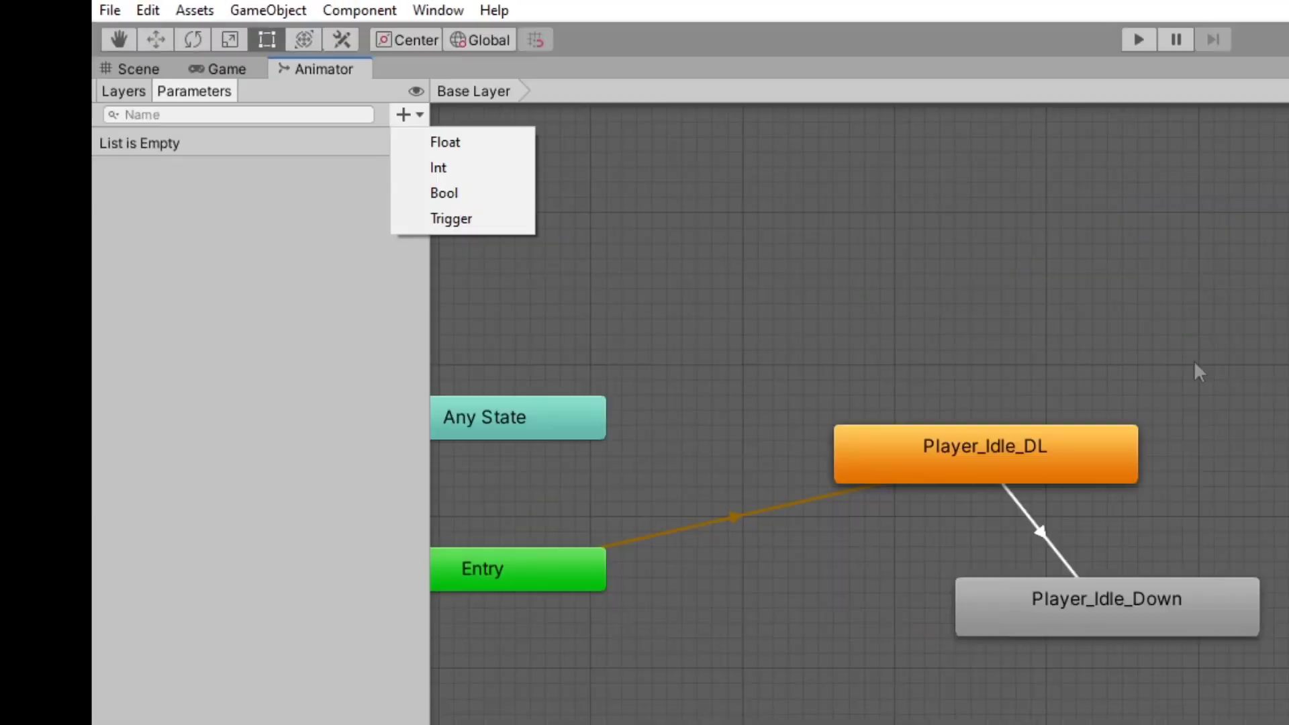
{"action": "left_click", "coordinate": [552, 326]}
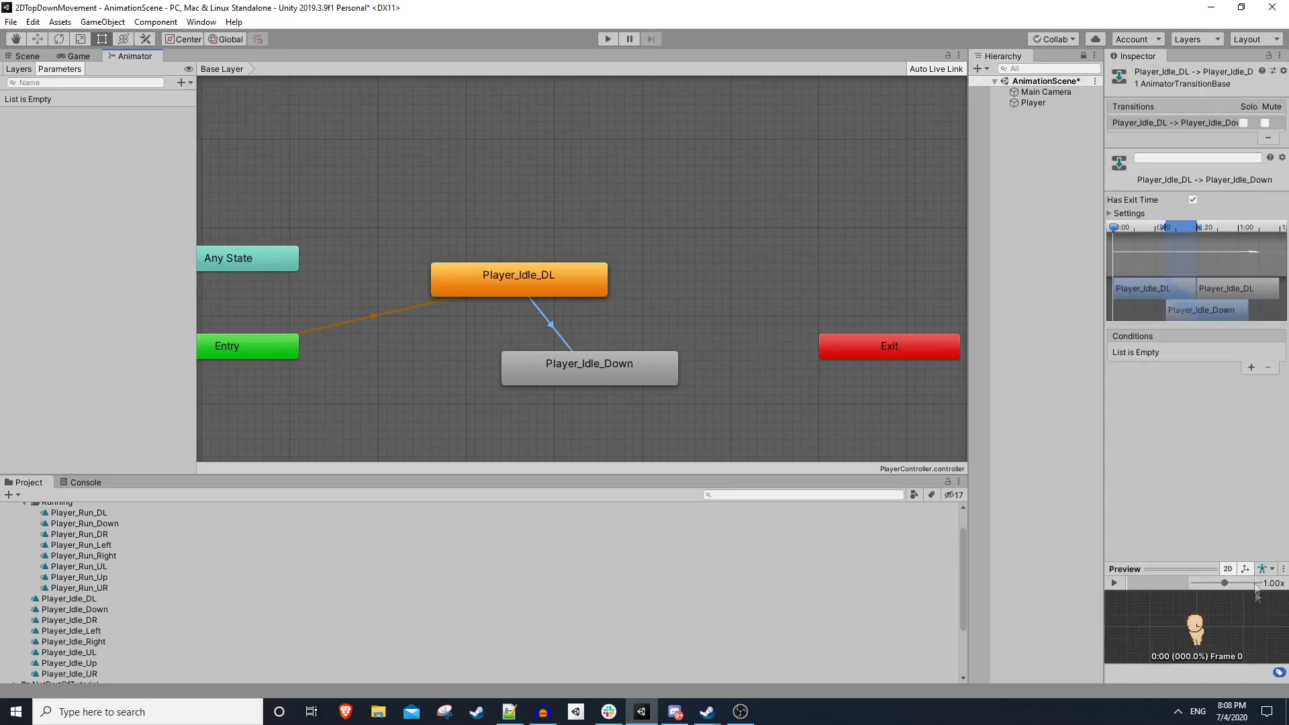
{"action": "left_click", "coordinate": [1251, 367]}
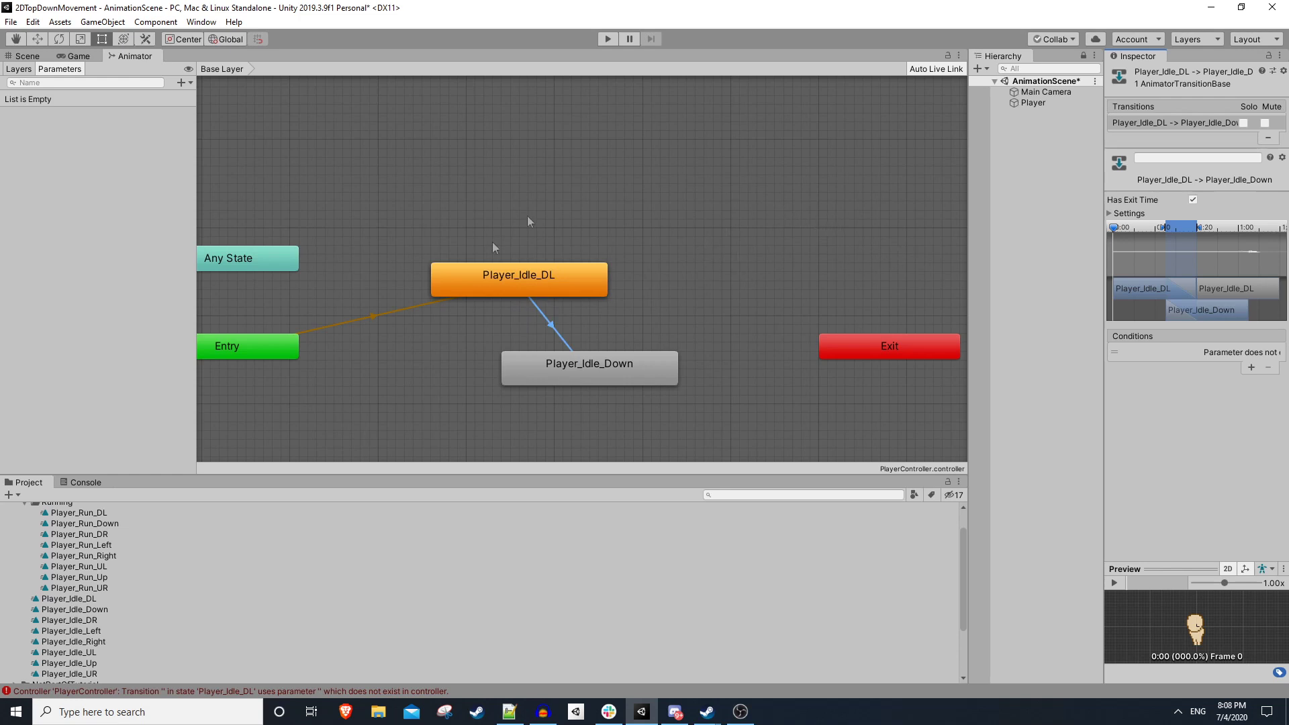
Add all eight Player_Idle clips, from Player_Idle_DL to Player_Idle_UR, to the Base Layer as states at once.
{"action": "scroll", "coordinate": [642, 223], "scroll_direction": "down", "scroll_amount": 5}
{"action": "left_click", "coordinate": [67, 599]}
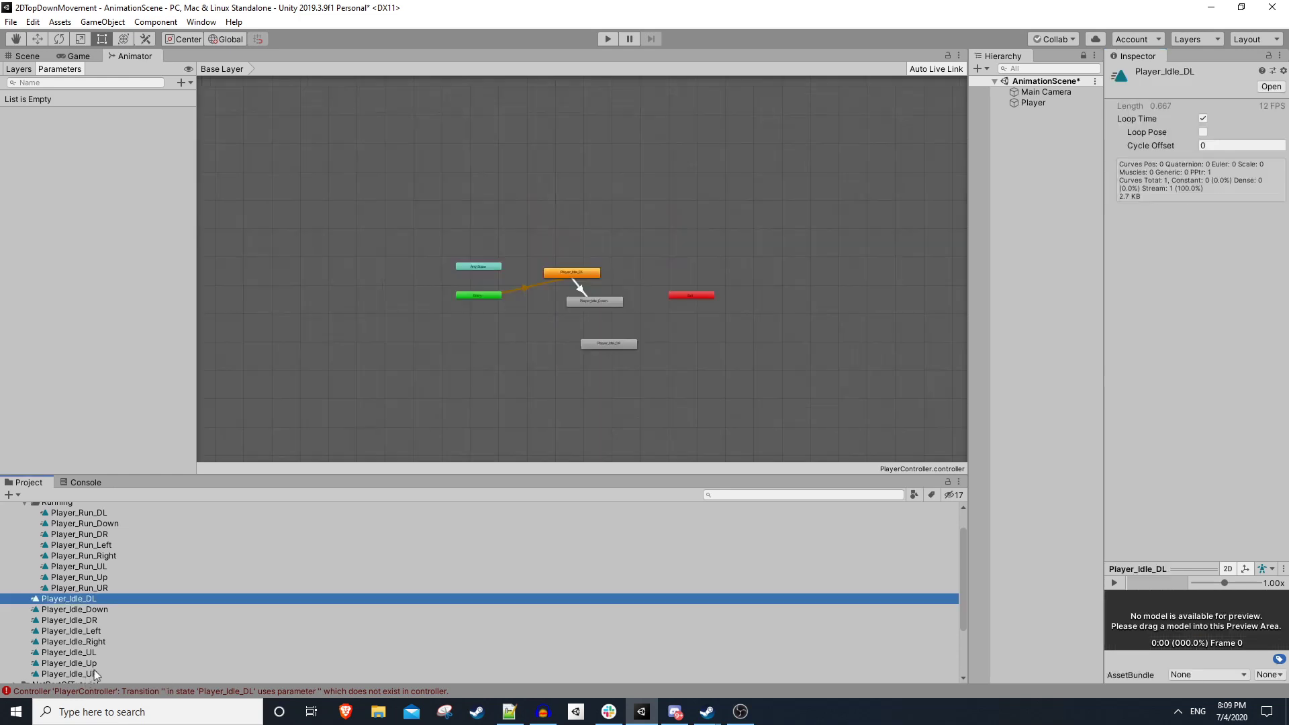
{"action": "scroll", "coordinate": [98, 671], "scroll_direction": "down", "scroll_amount": 3}
{"action": "left_click", "coordinate": [99, 633], "text": "shift"}
{"action": "left_click_drag", "start_coordinate": [99, 629], "coordinate": [652, 285]}
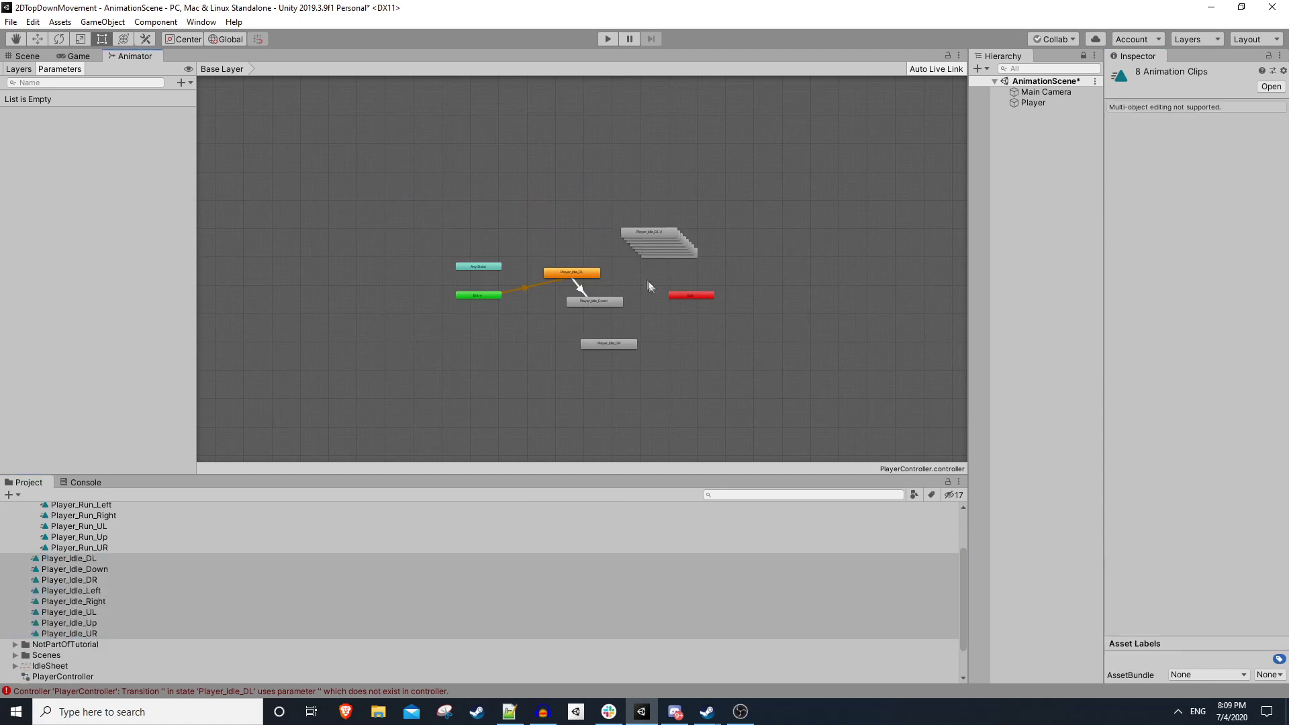
Pull the stacked Player_Idle_DL 0, Player_Idle_Down 0 and Player_Idle_DR 0 states apart, above the existing idle states.
{"action": "scroll", "coordinate": [656, 283], "scroll_direction": "up", "scroll_amount": 4}
{"action": "left_click_drag", "start_coordinate": [631, 163], "coordinate": [500, 116]}
{"action": "left_click_drag", "start_coordinate": [583, 144], "coordinate": [487, 113]}
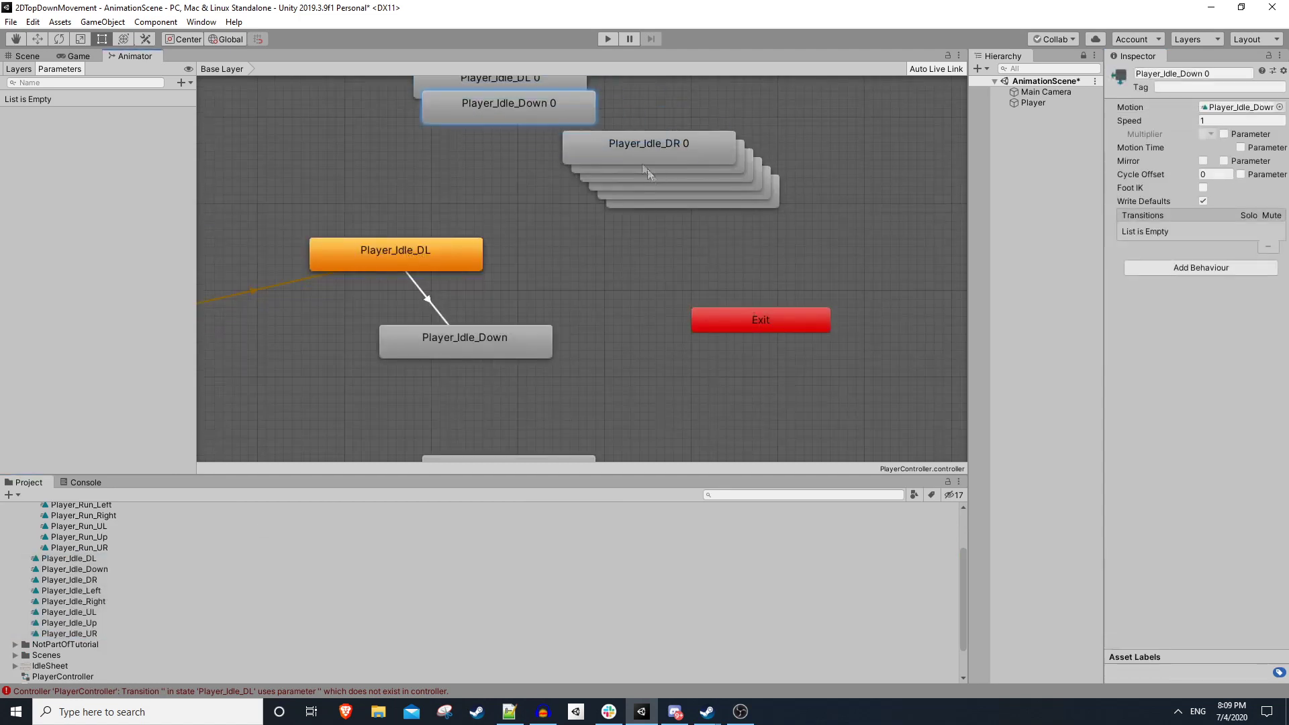
{"action": "left_click_drag", "start_coordinate": [639, 159], "coordinate": [551, 159]}
Delete every Player_Idle state from the Base Layer, leaving only Any State, Entry and Exit.
{"action": "scroll", "coordinate": [624, 176], "scroll_direction": "down", "scroll_amount": 3}
{"action": "scroll", "coordinate": [678, 229], "scroll_direction": "down", "scroll_amount": 1}
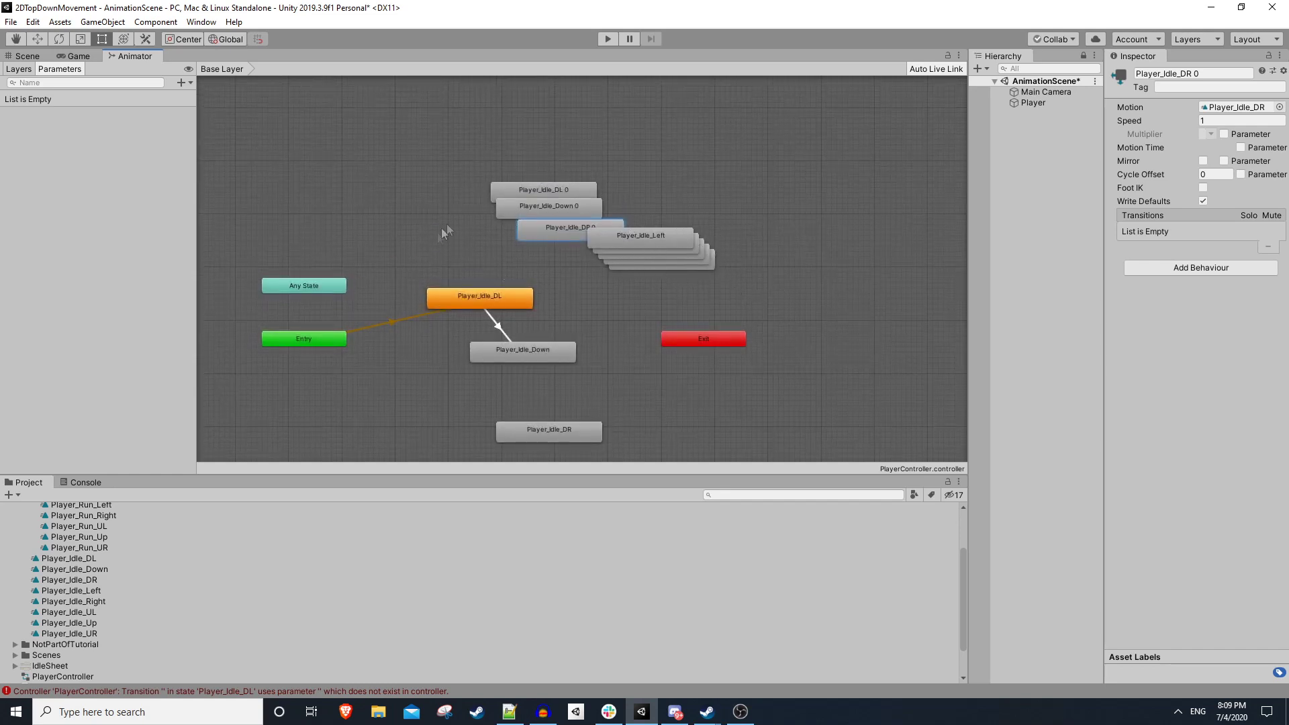
{"action": "left_click_drag", "start_coordinate": [611, 325], "coordinate": [433, 174]}
{"action": "key", "text": "Delete"}
{"action": "left_click_drag", "start_coordinate": [448, 284], "coordinate": [607, 461]}
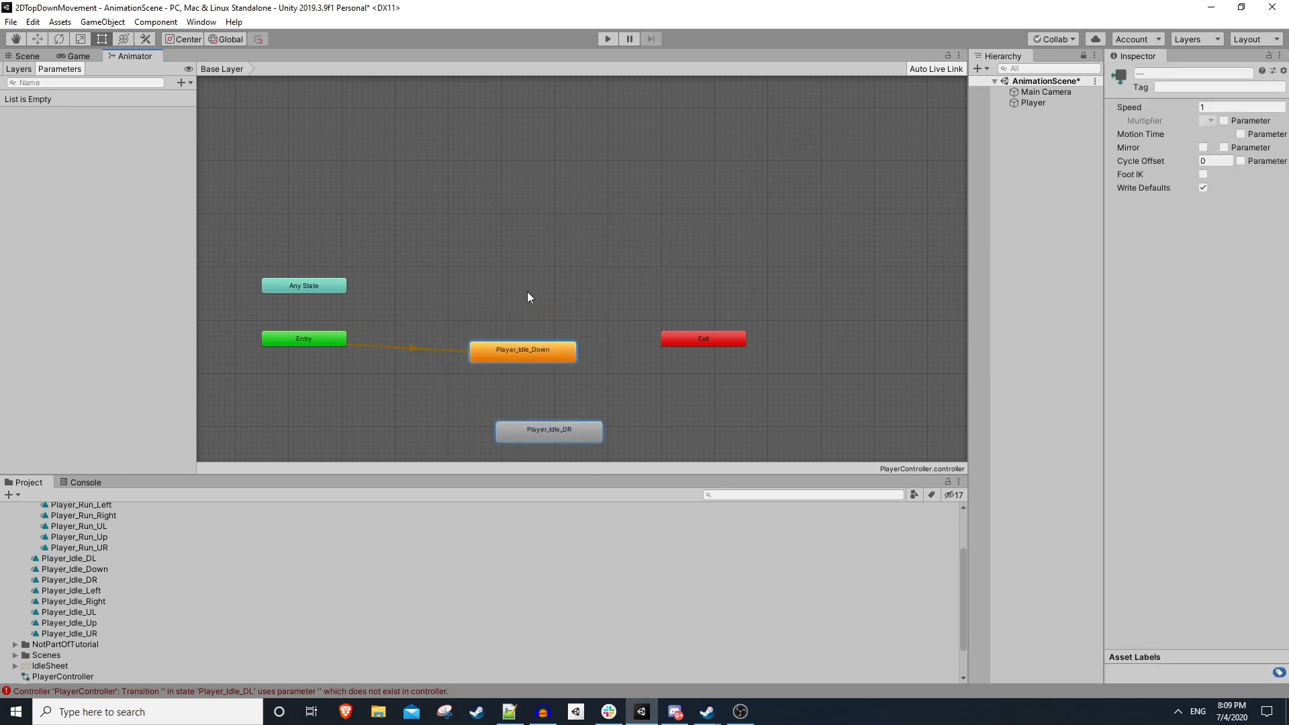
{"action": "key", "text": "Delete"}
{"action": "middle_click_drag", "start_coordinate": [545, 359], "coordinate": [652, 325]}
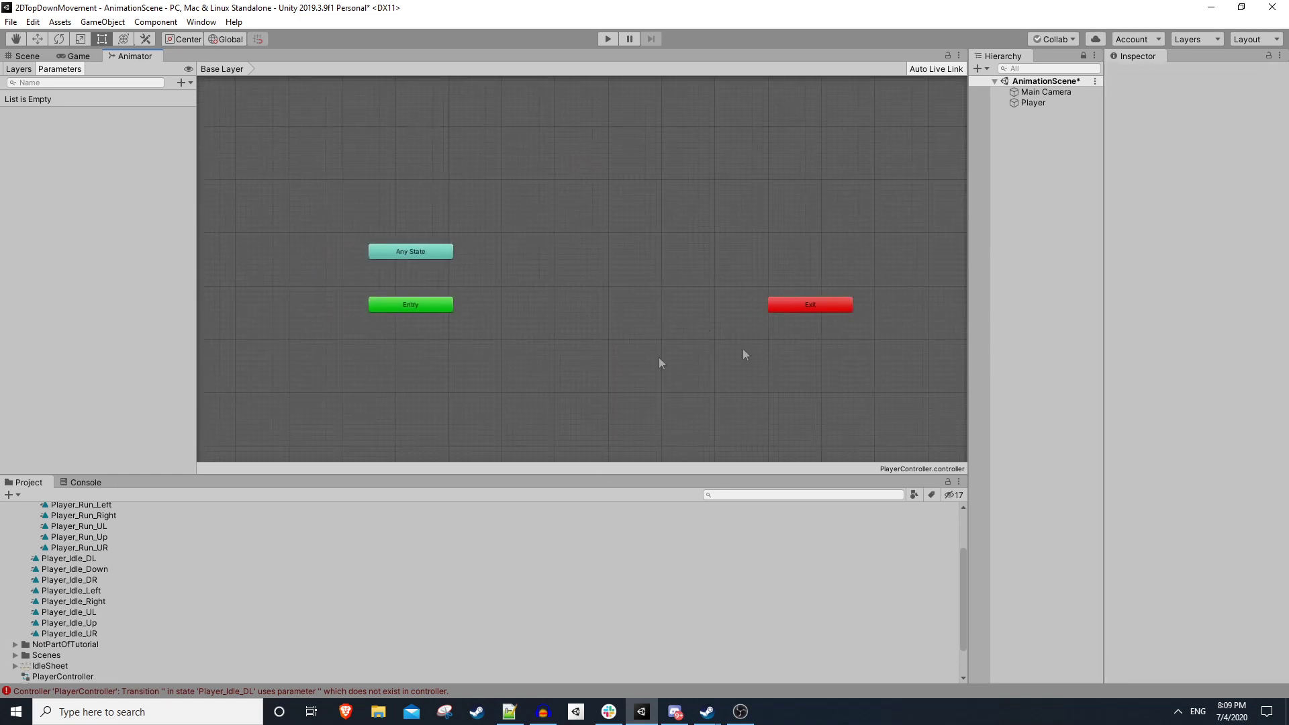
Create a state from a new blend tree between Entry and Exit and rename it Idle.
{"action": "right_click", "coordinate": [583, 302]}
{"action": "left_click", "coordinate": [563, 259]}
{"action": "right_click", "coordinate": [552, 296]}
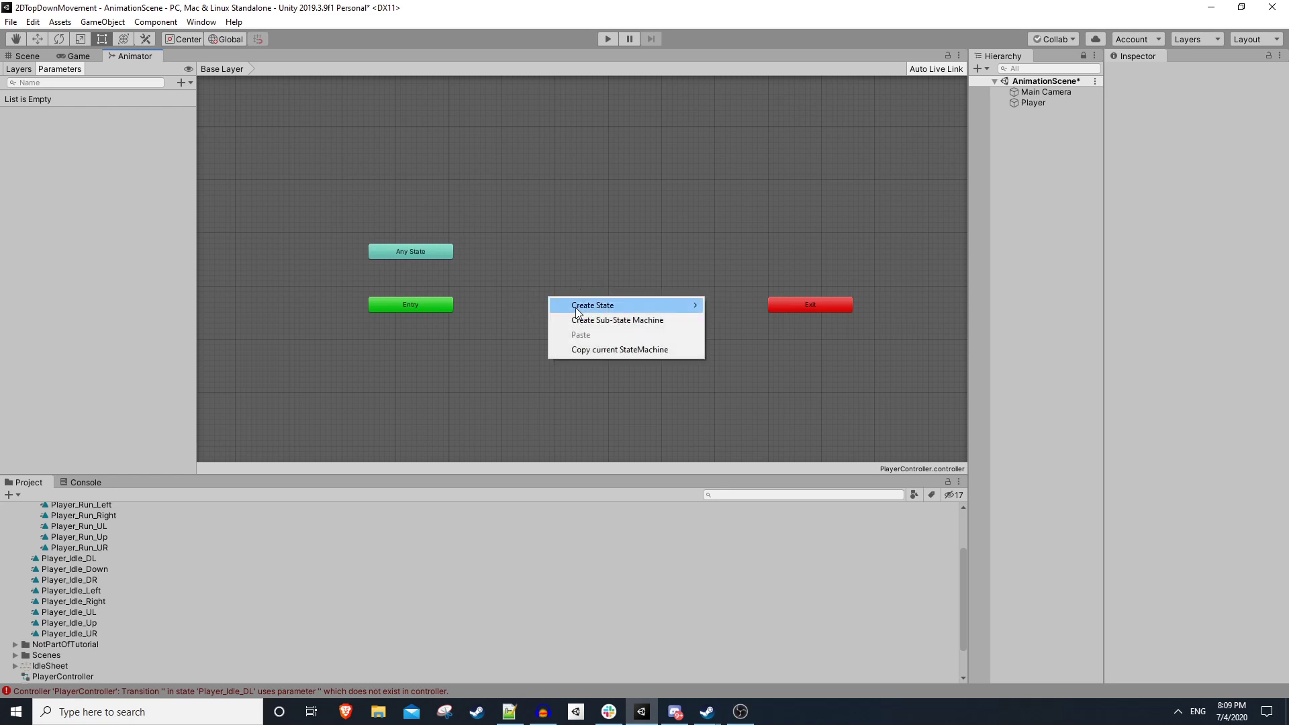
{"action": "mouse_move", "coordinate": [582, 309]}
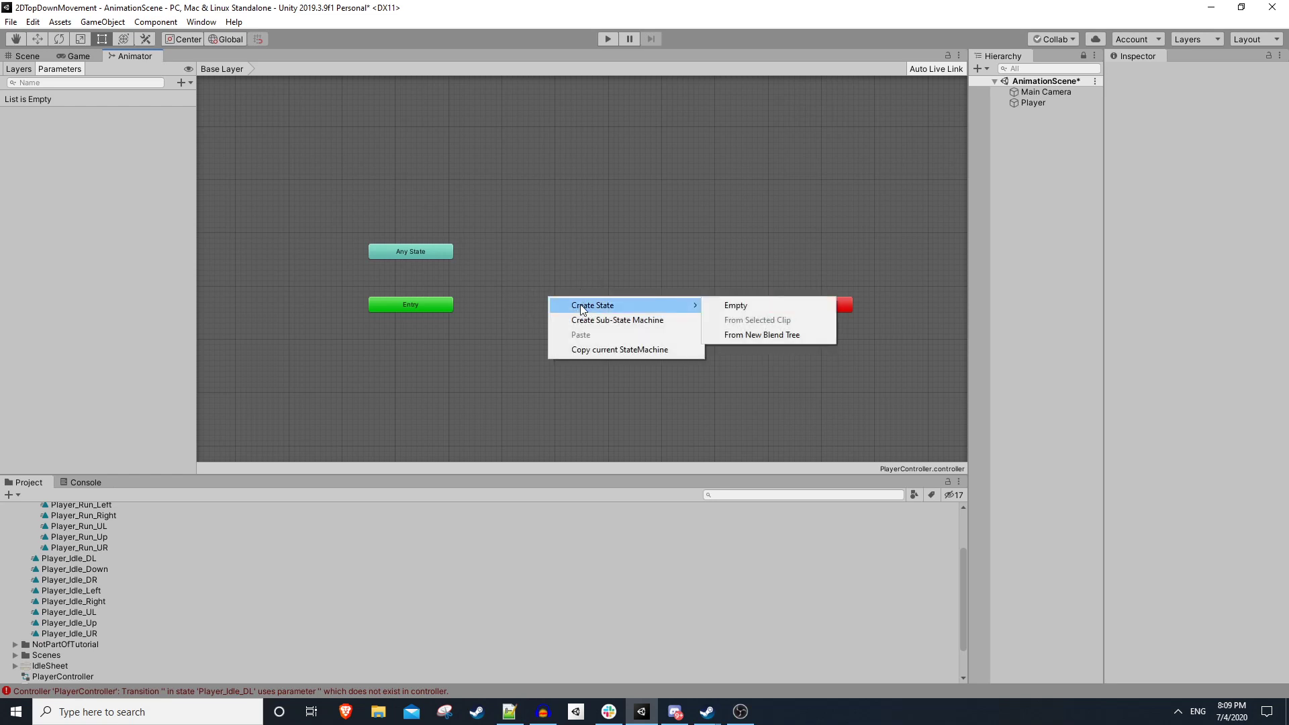
{"action": "left_click", "coordinate": [748, 335]}
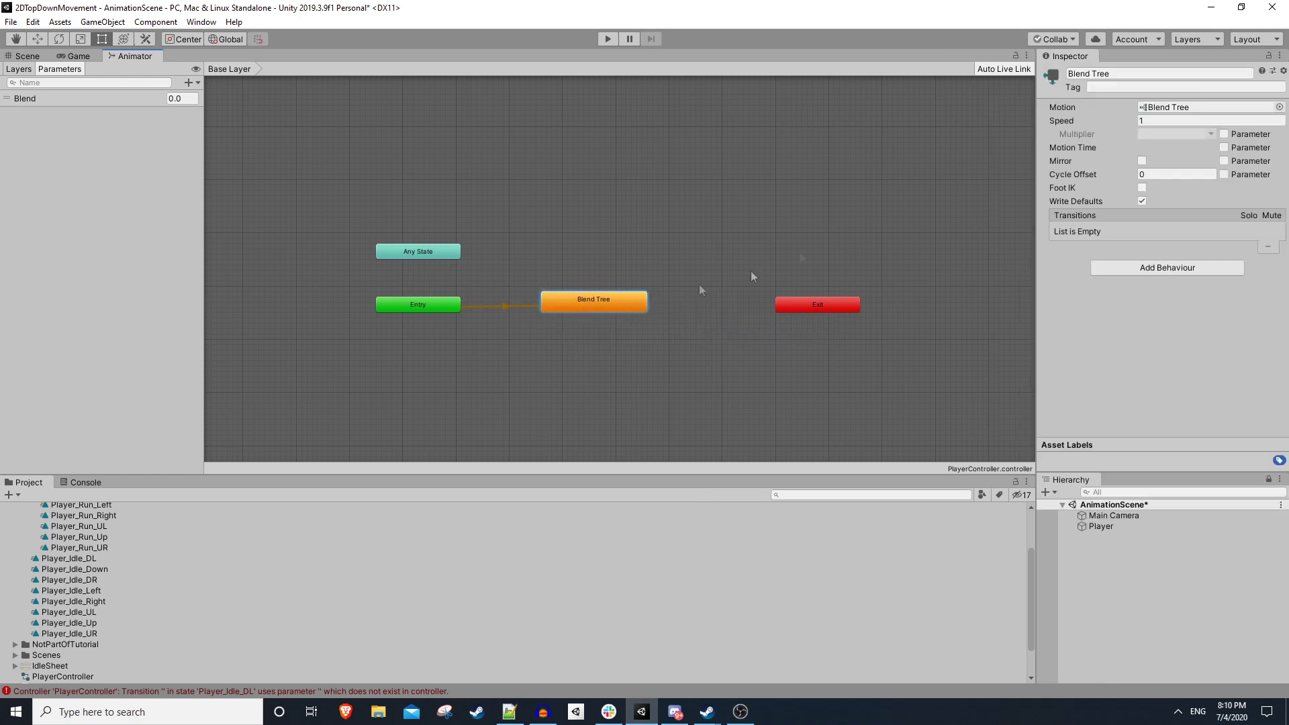
{"action": "left_click", "coordinate": [1095, 73]}
{"action": "type", "text": "Idle"}
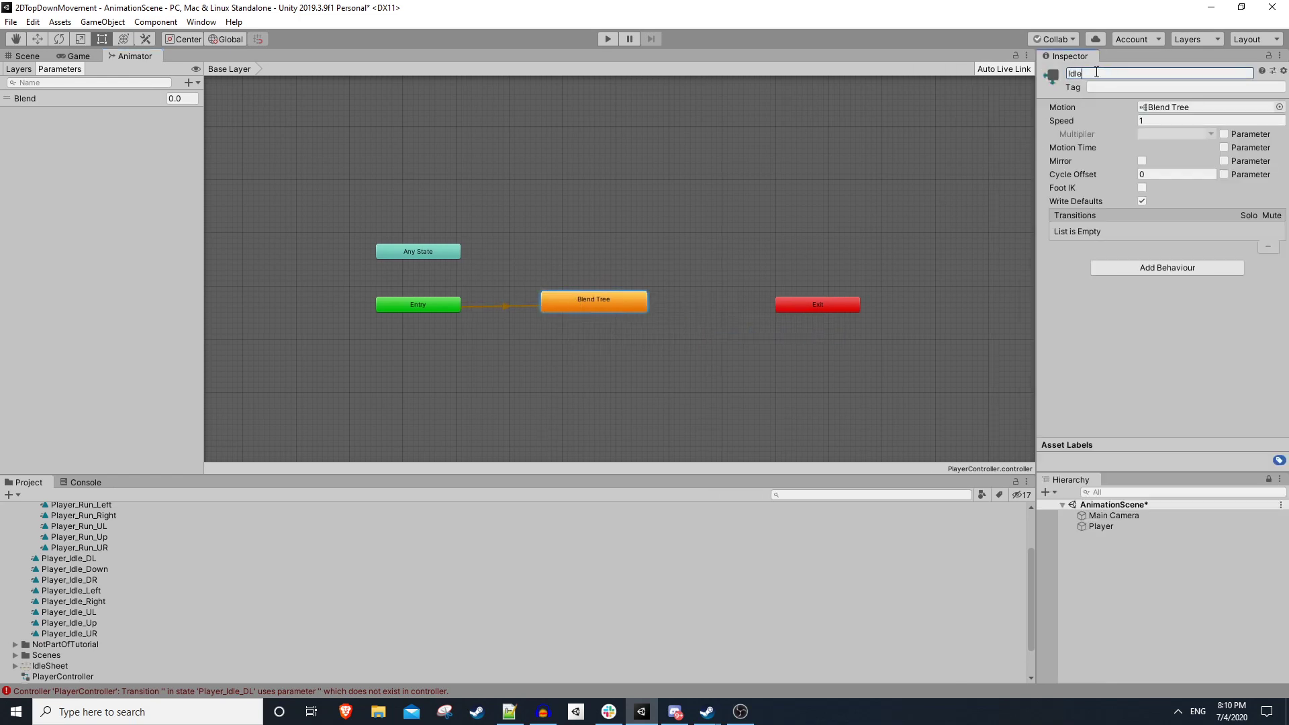
{"action": "left_click", "coordinate": [572, 309]}
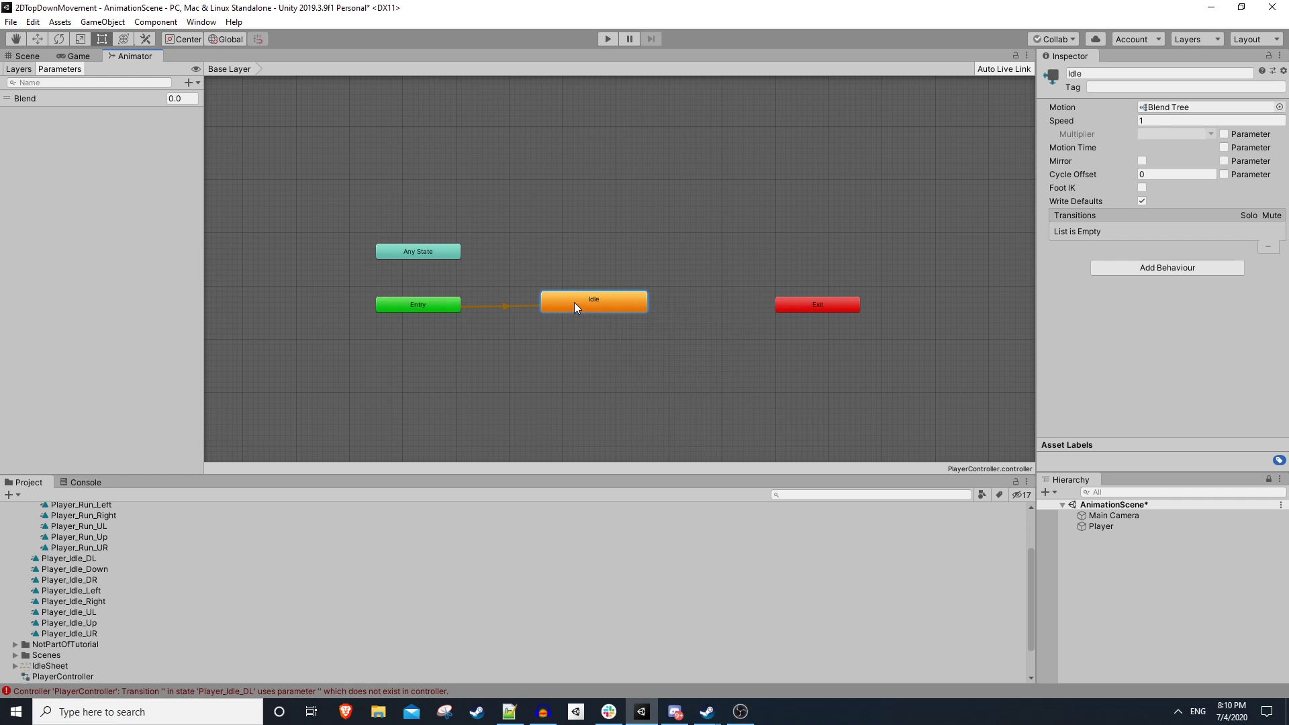
Open the Idle state's blend tree and inspect the blend types available for its Blend Tree node.
{"action": "double_click", "coordinate": [574, 304]}
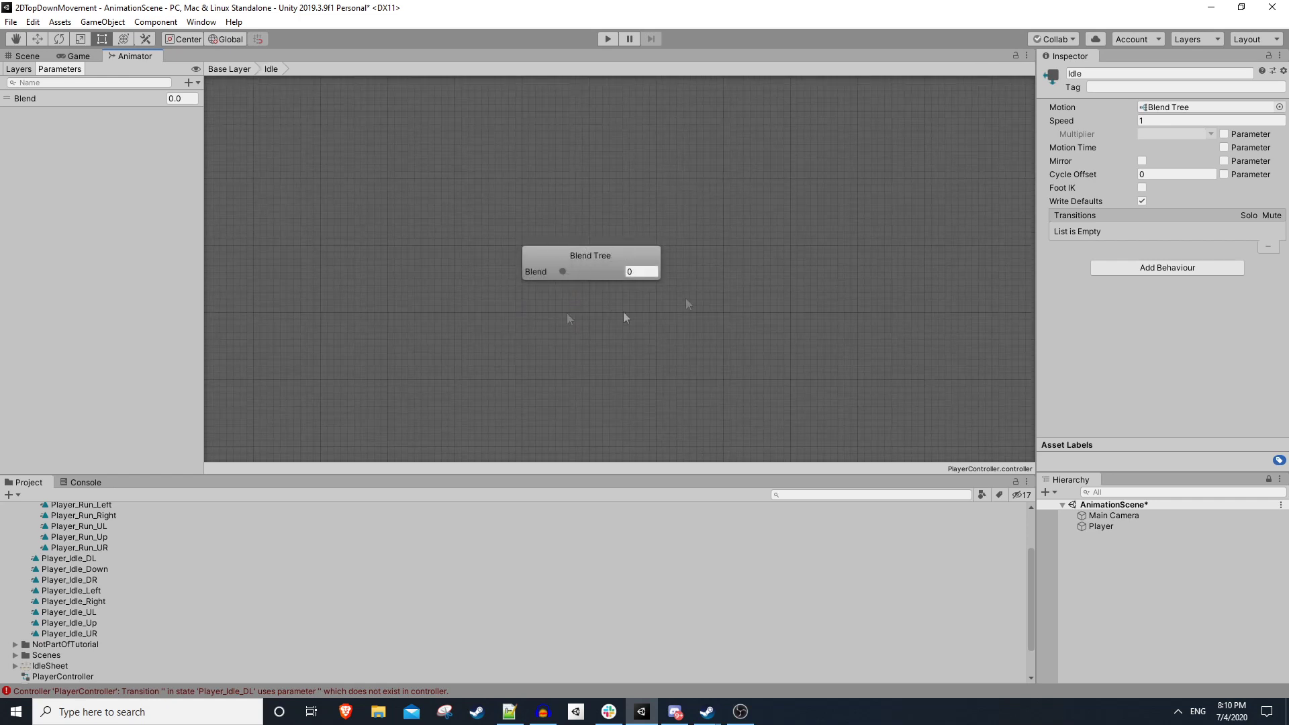
{"action": "left_click", "coordinate": [608, 268]}
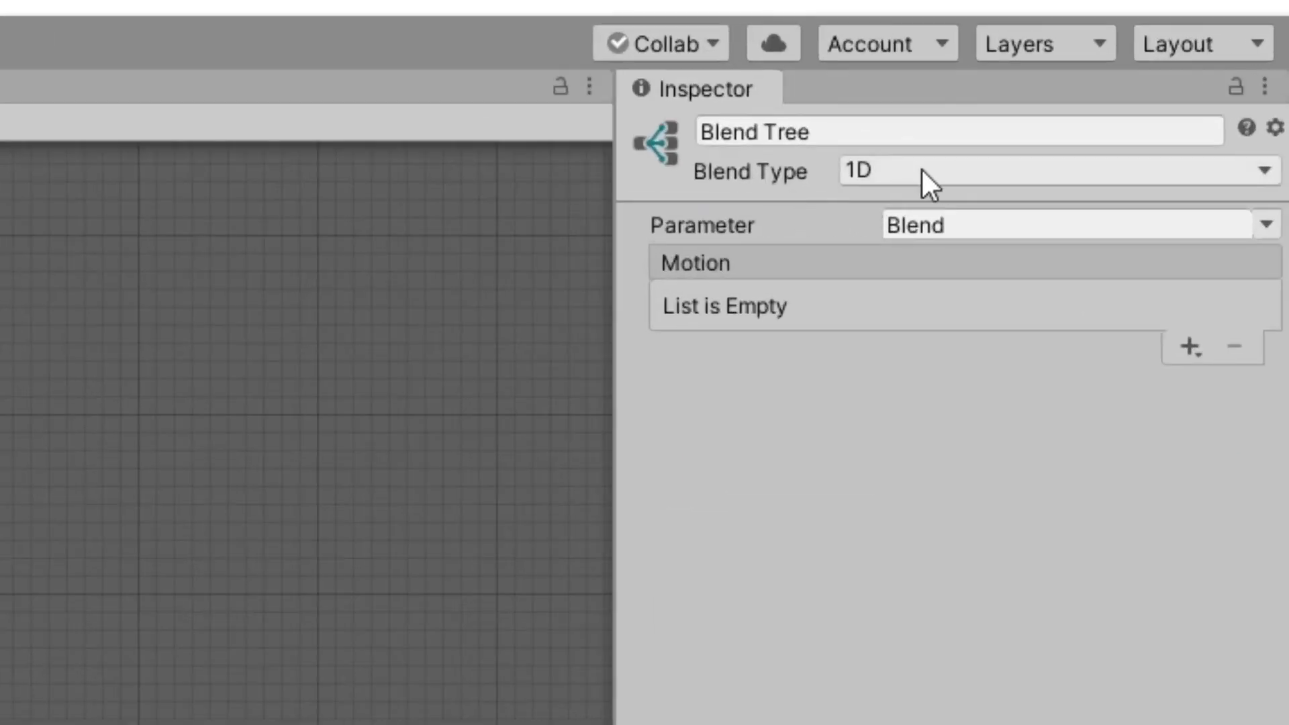
{"action": "left_click", "coordinate": [921, 168]}
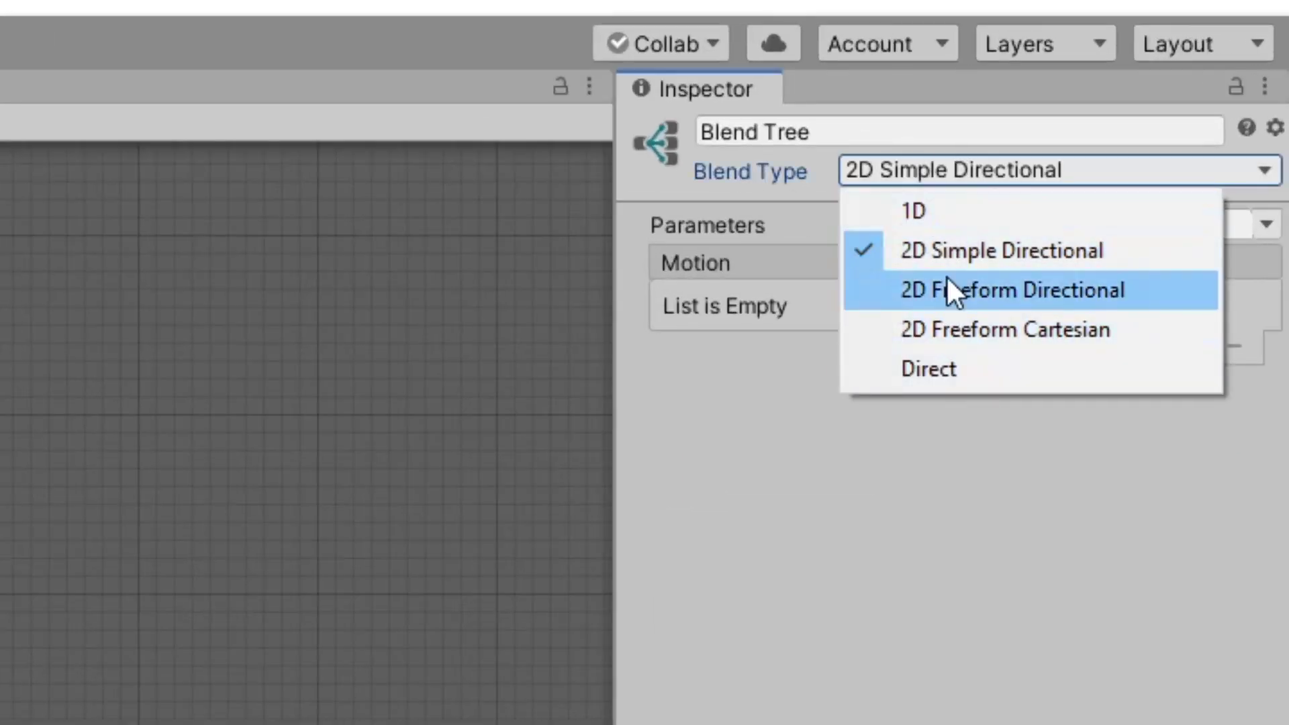
{"action": "left_click", "coordinate": [958, 170]}
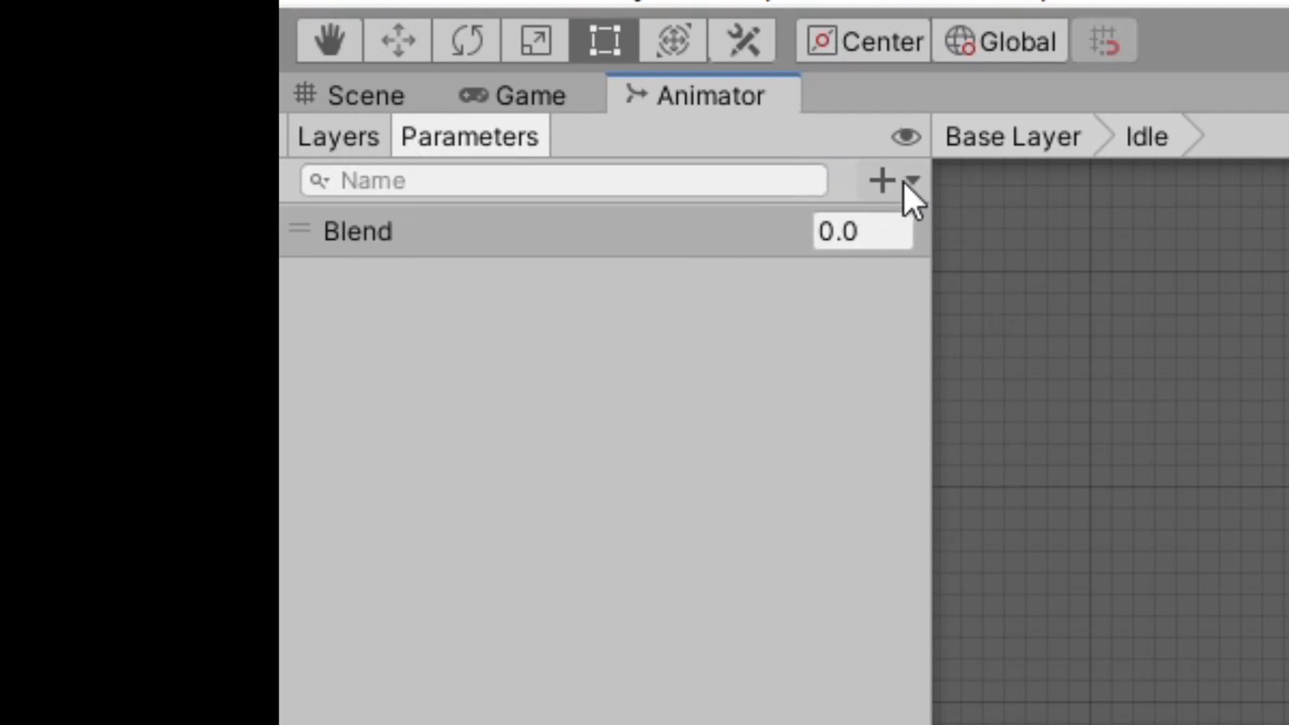
Add two float parameters named AnimMoveX and AnimMoveY to PlayerController.
{"action": "left_click", "coordinate": [883, 180]}
{"action": "left_click", "coordinate": [949, 234]}
{"action": "type", "text": "AnimMoveX"}
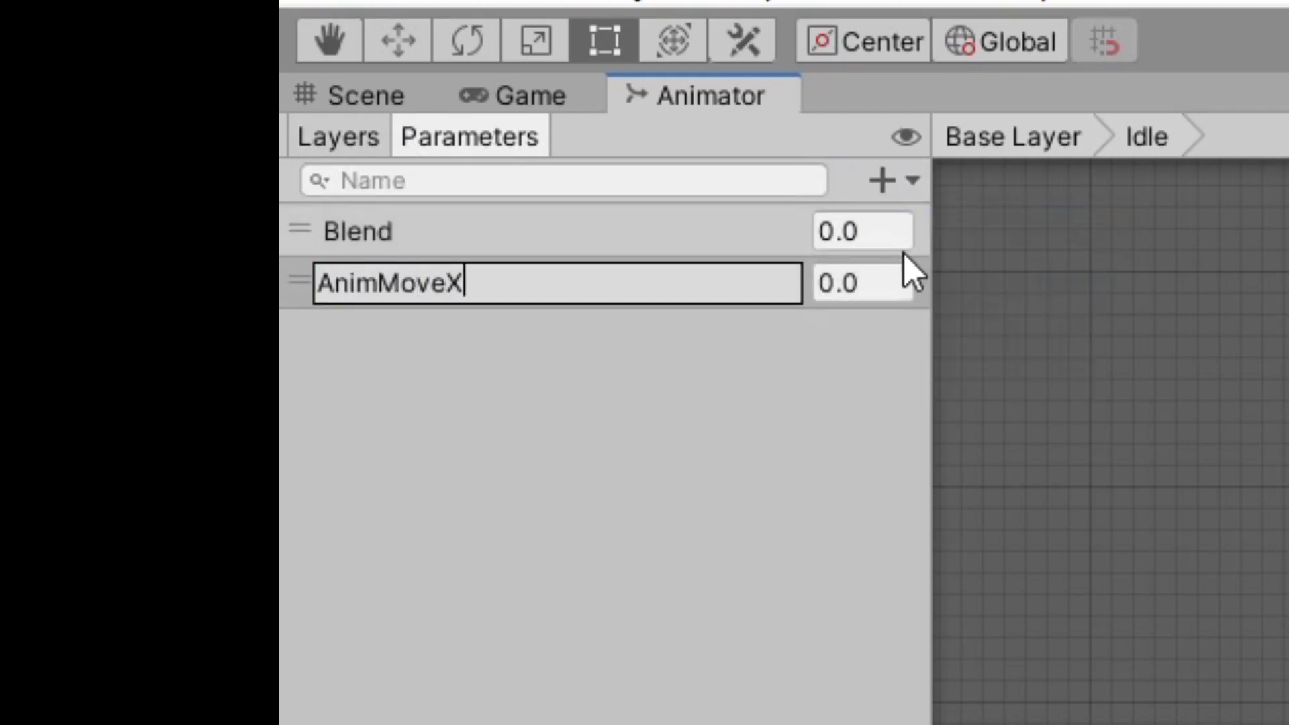
{"action": "key", "text": "Return"}
{"action": "left_click", "coordinate": [886, 181]}
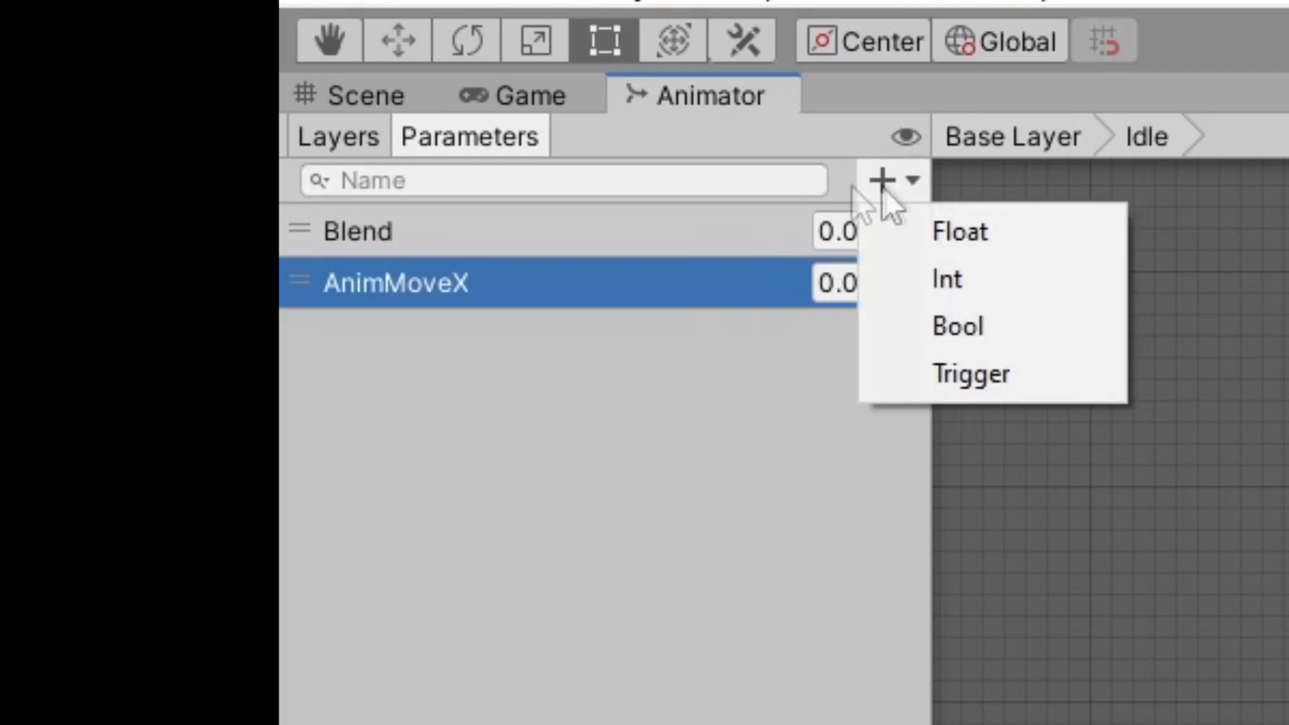
{"action": "left_click", "coordinate": [1003, 224]}
{"action": "type", "text": "AnimMoveY"}
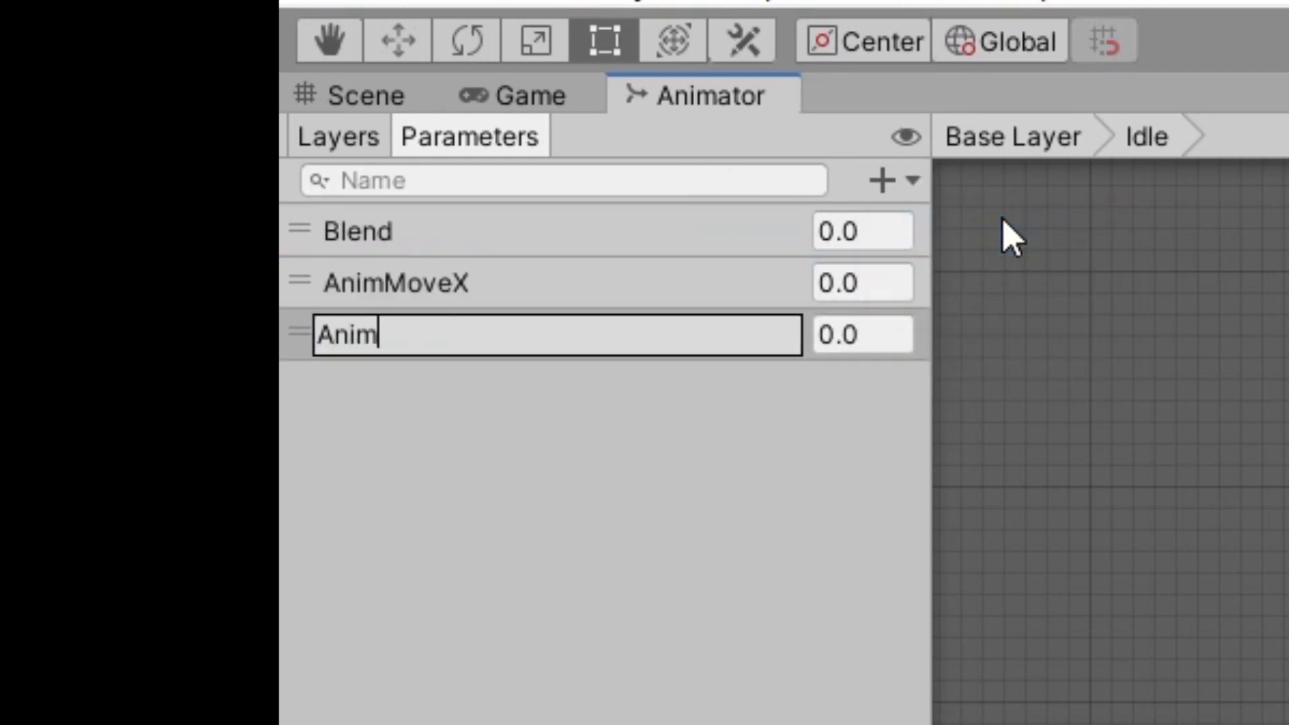
{"action": "key", "text": "Return"}
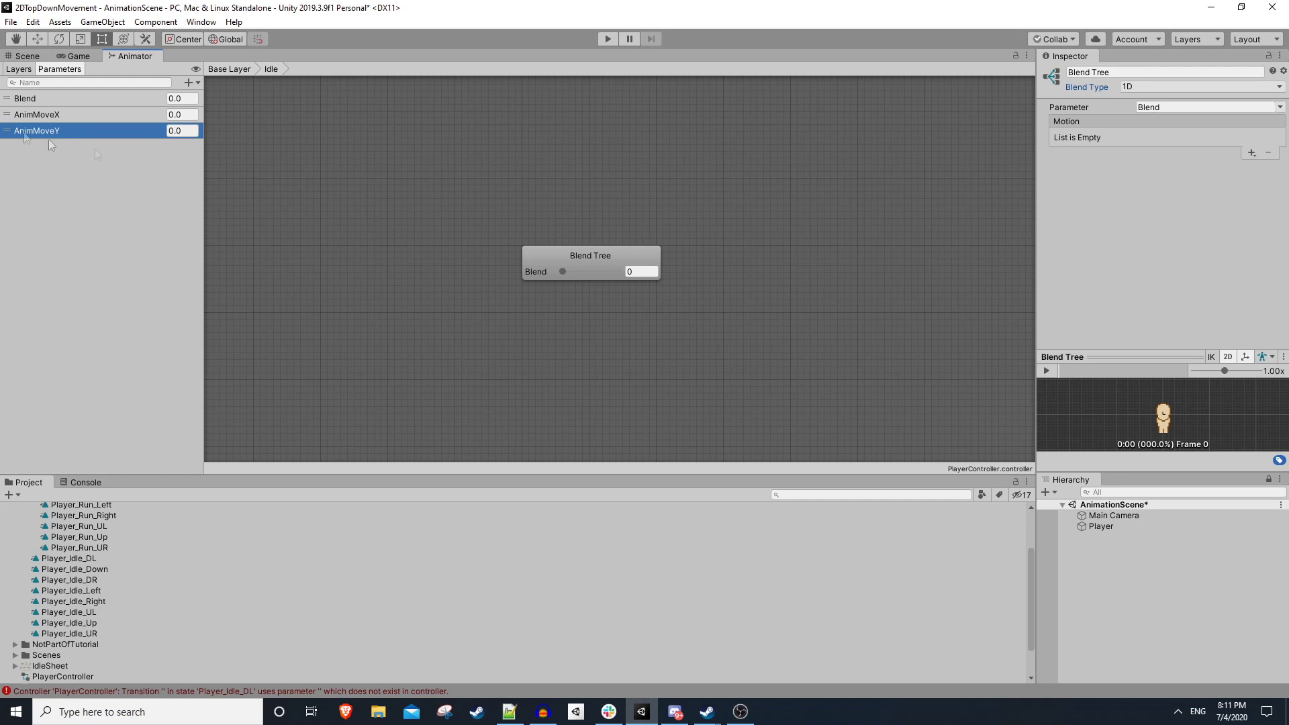
Set the Idle blend tree's blend type to 2D Simple Directional with AnimMoveX and AnimMoveY as its parameters.
{"action": "left_click", "coordinate": [602, 272]}
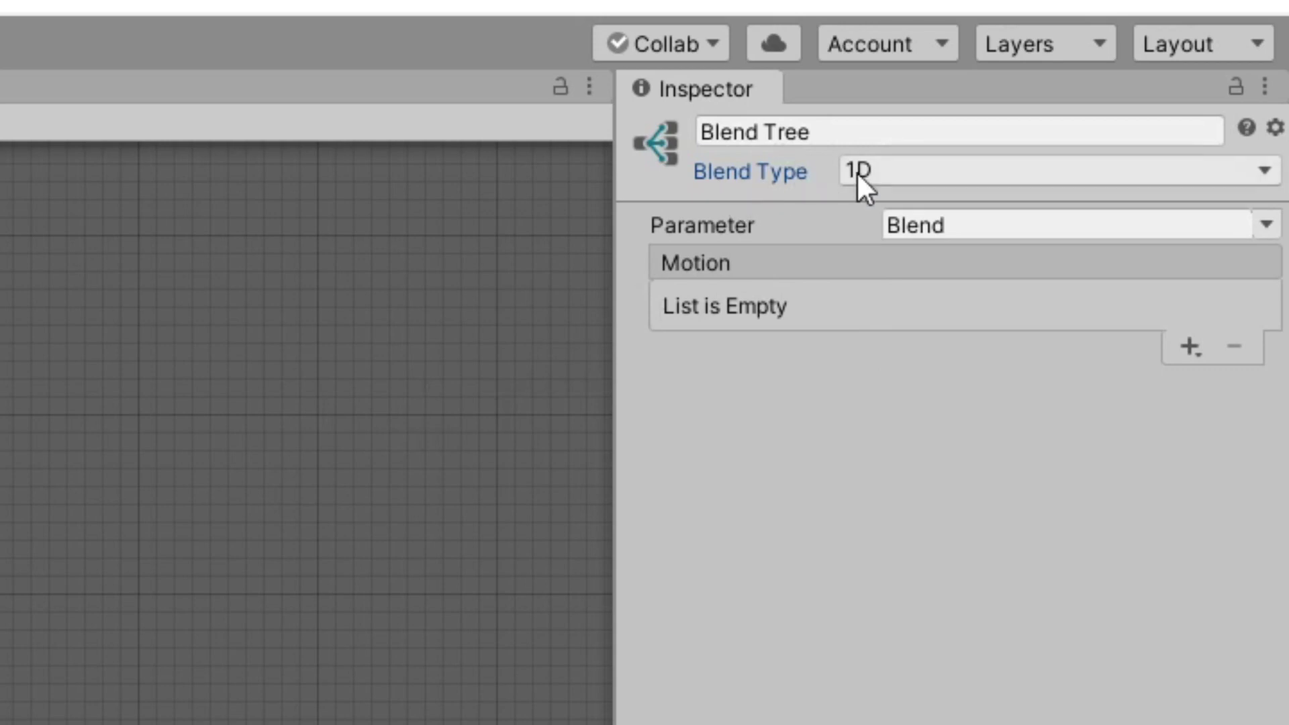
{"action": "left_click", "coordinate": [1127, 88]}
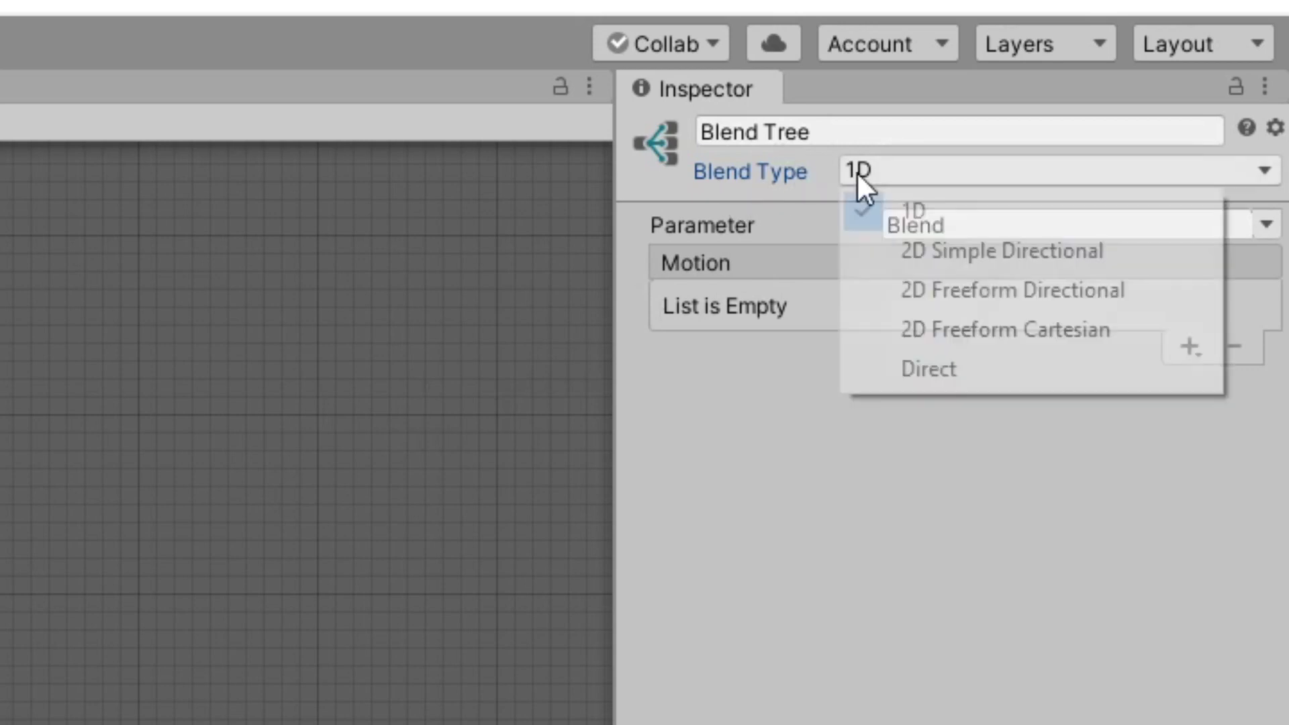
{"action": "left_click", "coordinate": [947, 254]}
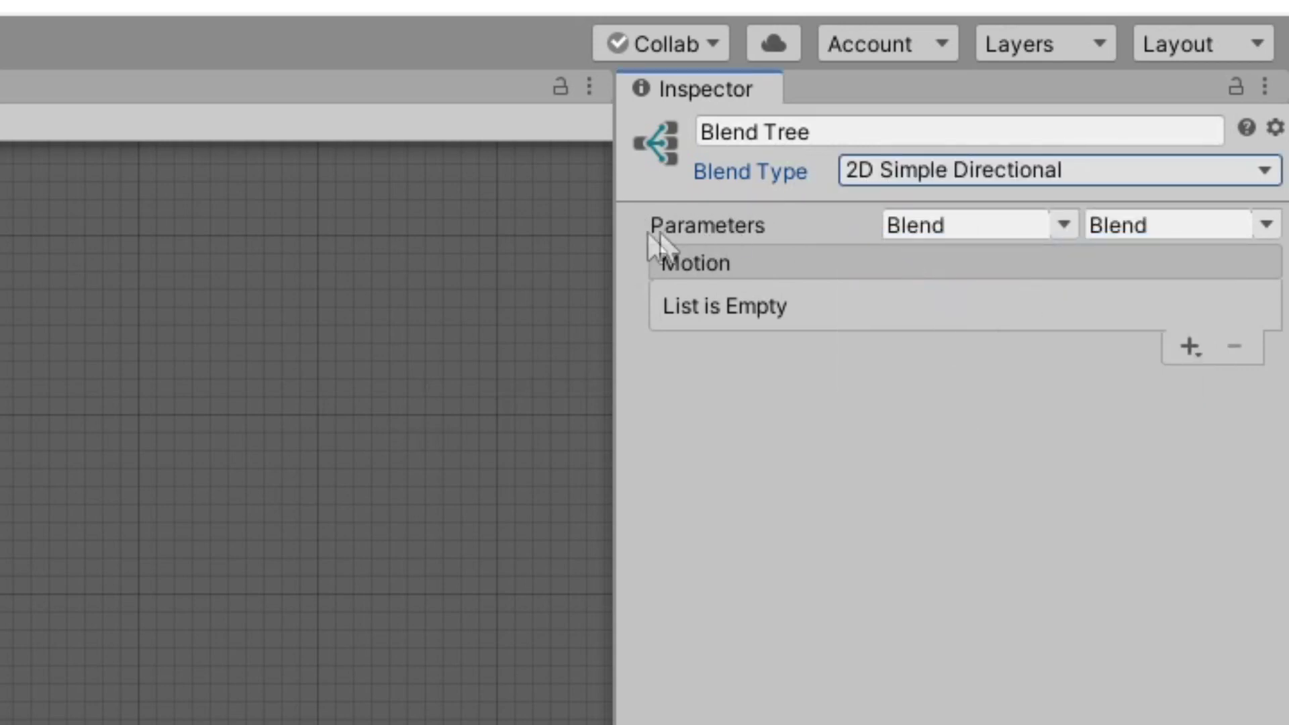
{"action": "left_click", "coordinate": [1063, 225]}
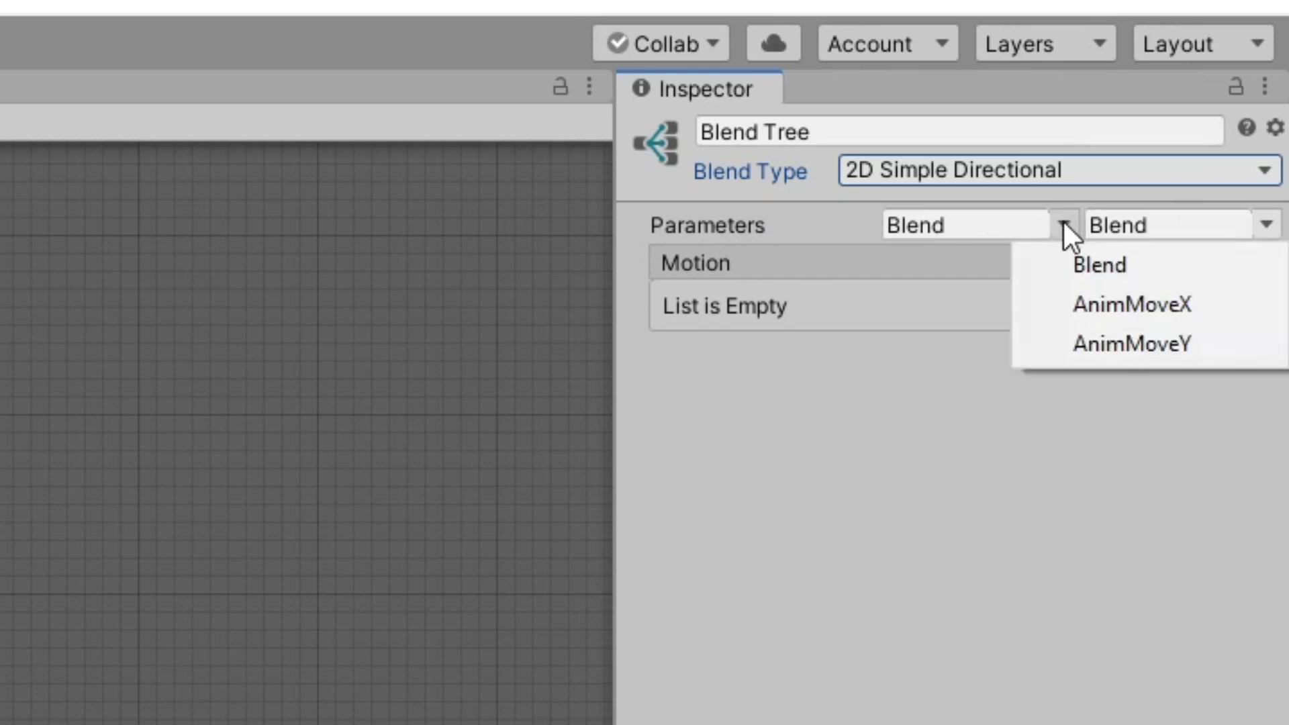
{"action": "left_click", "coordinate": [1080, 308]}
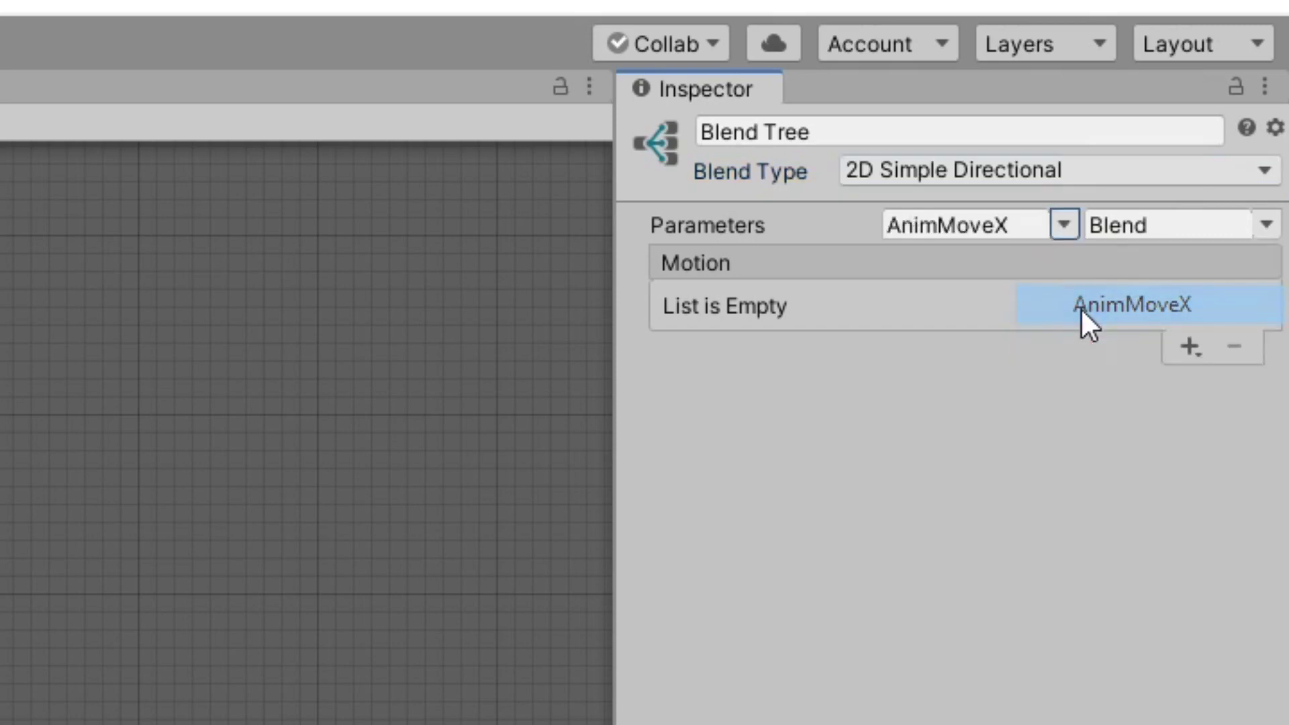
{"action": "left_click", "coordinate": [1242, 220]}
{"action": "left_click", "coordinate": [1188, 345]}
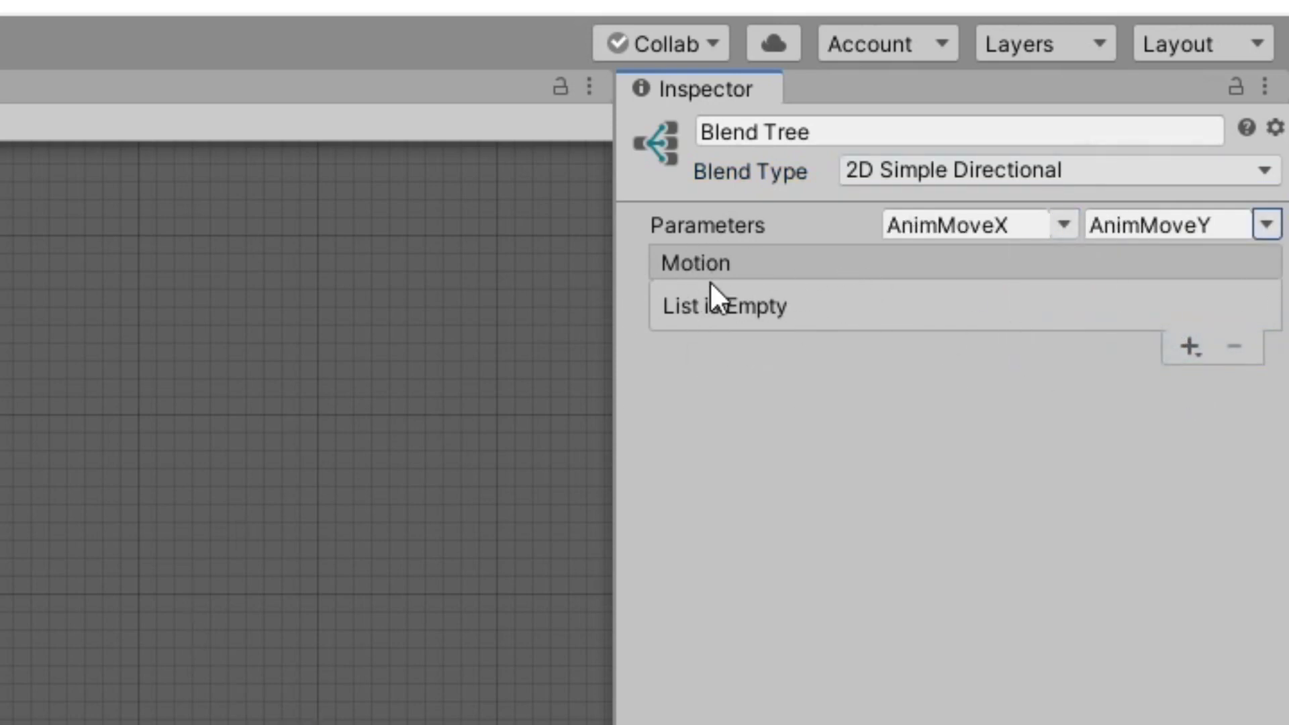
Add a first motion field to the Idle blend tree and view the clips it can use, leaving it unassigned.
{"action": "left_click", "coordinate": [1189, 346]}
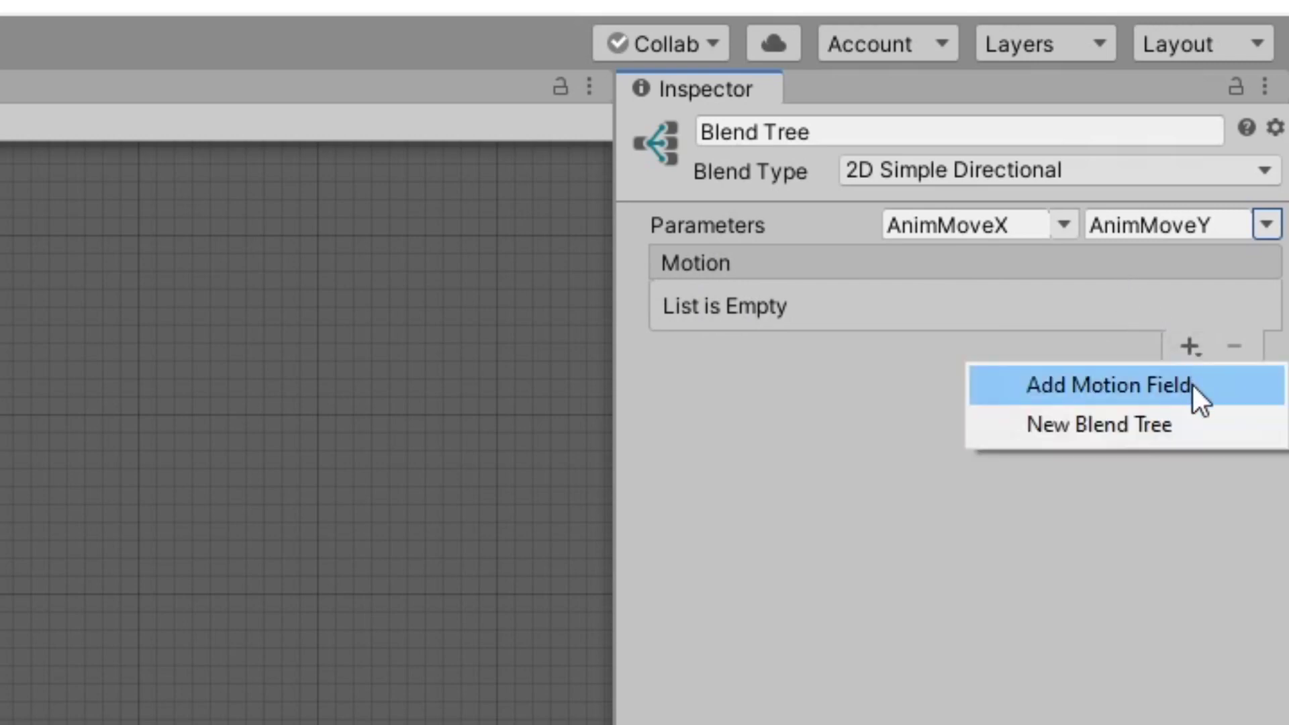
{"action": "left_click", "coordinate": [1121, 388]}
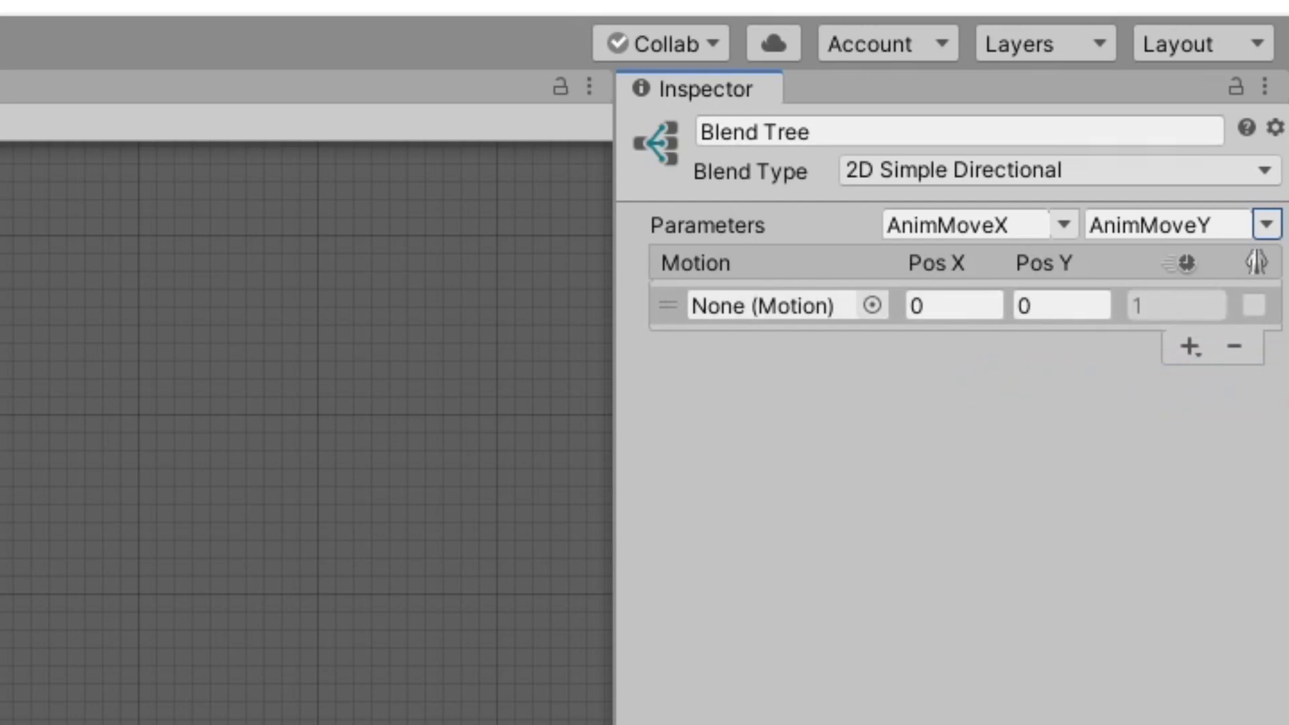
{"action": "left_click", "coordinate": [872, 305]}
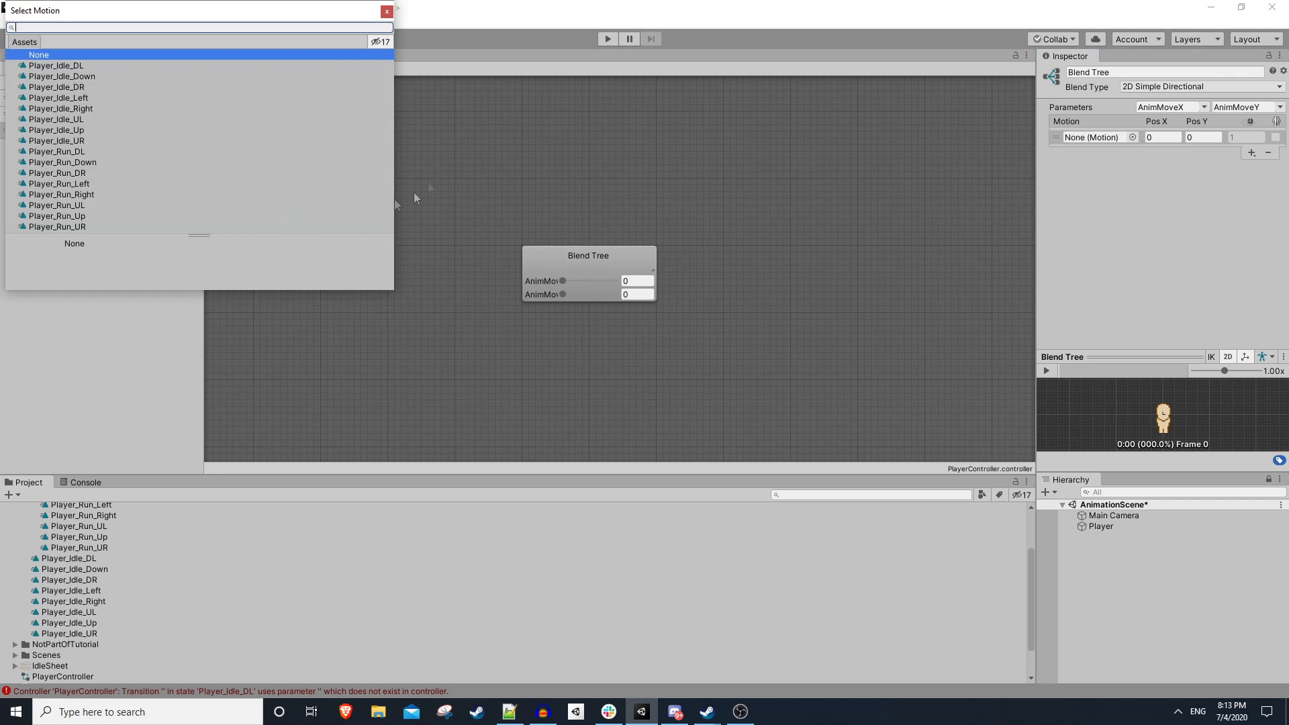
{"action": "left_click", "coordinate": [386, 12]}
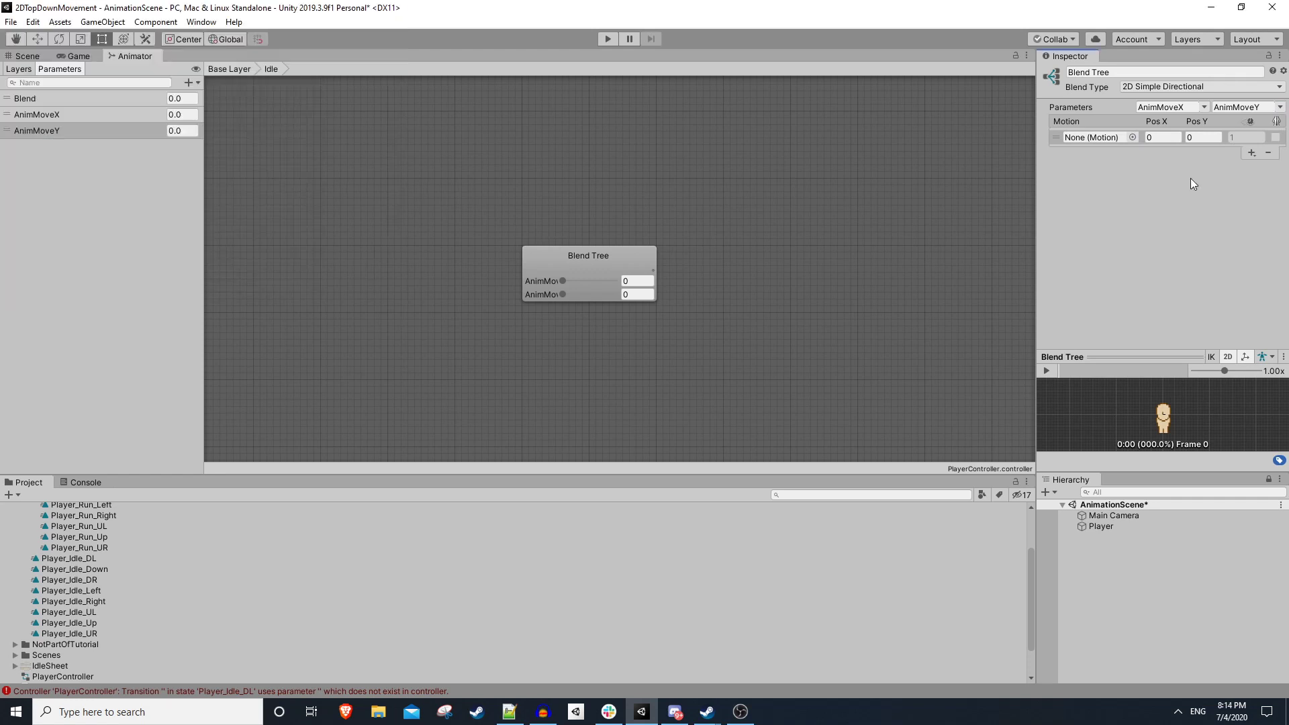
Add more empty motion fields to the Idle blend tree until it has eight.
{"action": "left_click", "coordinate": [1250, 153]}
{"action": "left_click", "coordinate": [1250, 165]}
{"action": "left_click", "coordinate": [1243, 328]}
{"action": "left_click", "coordinate": [1235, 341]}
{"action": "scroll", "coordinate": [1239, 320], "scroll_direction": "down", "scroll_amount": 1}
{"action": "left_click", "coordinate": [1243, 315]}
{"action": "left_click", "coordinate": [1247, 327]}
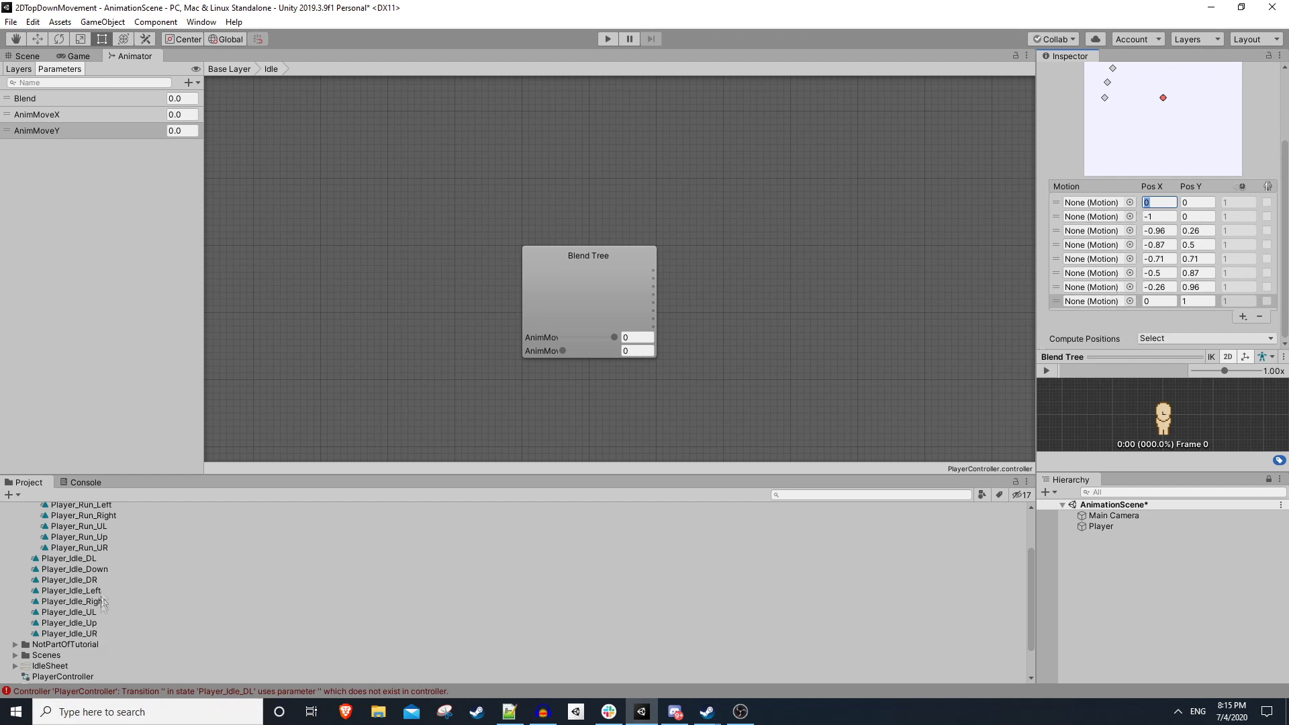
Assign the Player_Idle clips to the Idle blend tree's eight motion fields in the order Right, DR, Down, DL, Left, UL, Up, UR.
{"action": "left_click", "coordinate": [94, 569]}
{"action": "left_click_drag", "start_coordinate": [84, 601], "coordinate": [1087, 301]}
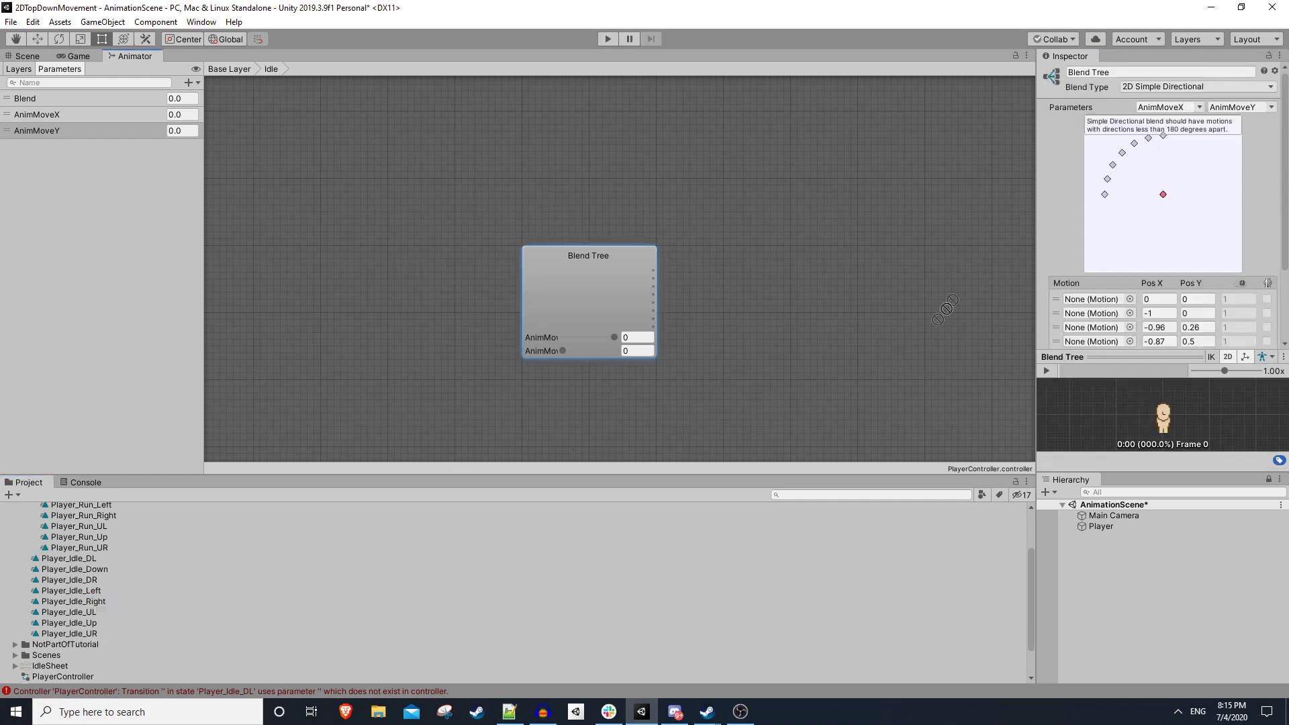
{"action": "scroll", "coordinate": [1121, 317], "scroll_direction": "down", "scroll_amount": 3}
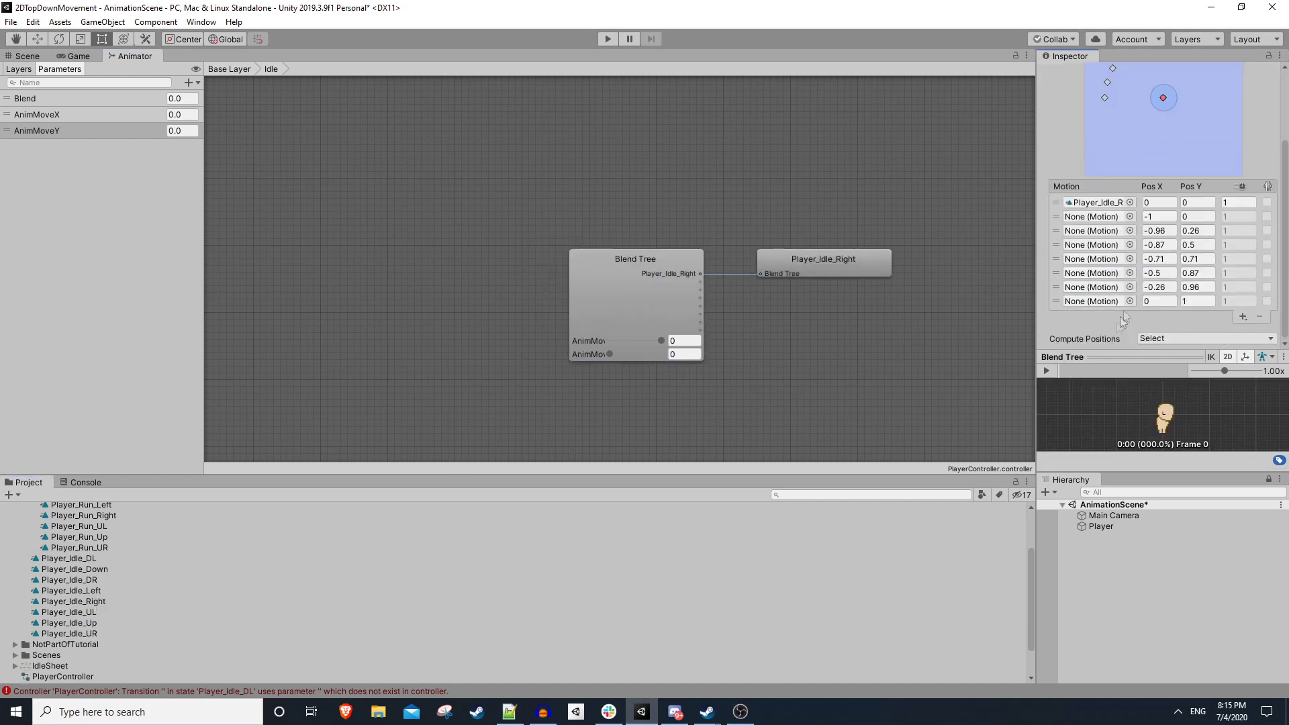
{"action": "left_click", "coordinate": [1130, 216]}
{"action": "left_click", "coordinate": [390, 12]}
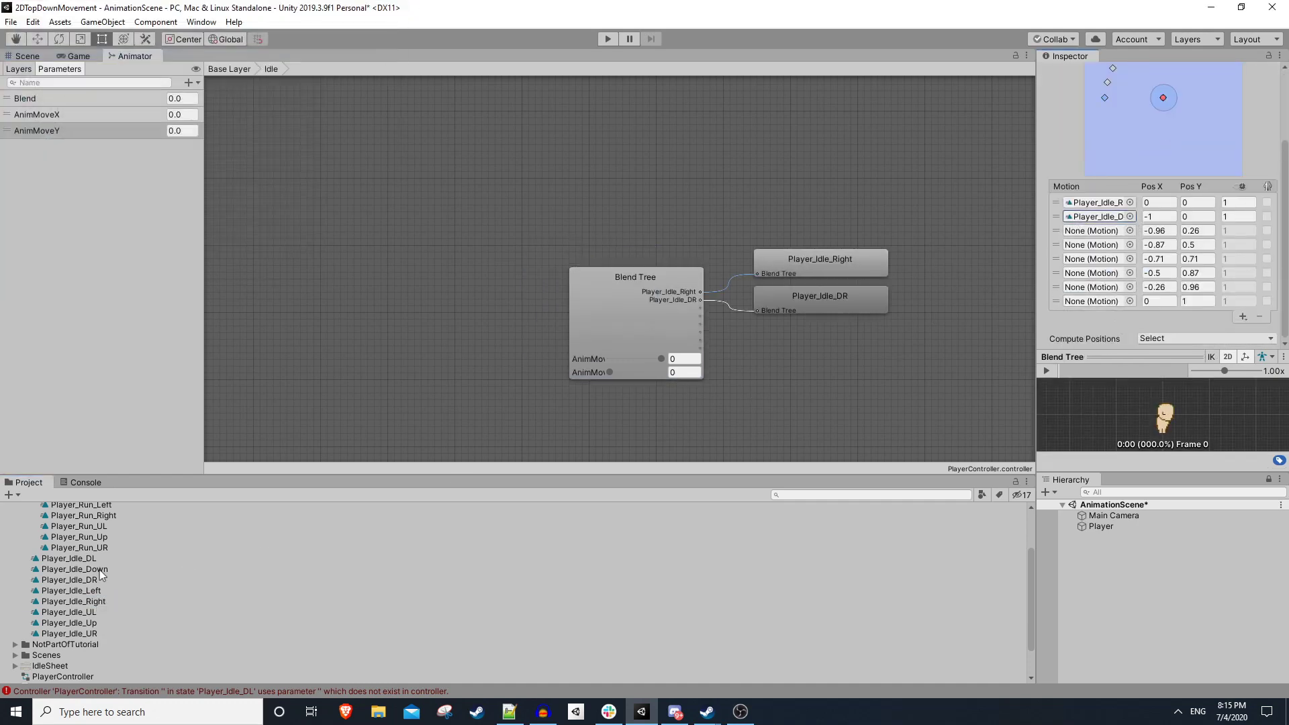
{"action": "left_click_drag", "start_coordinate": [101, 570], "coordinate": [1093, 231]}
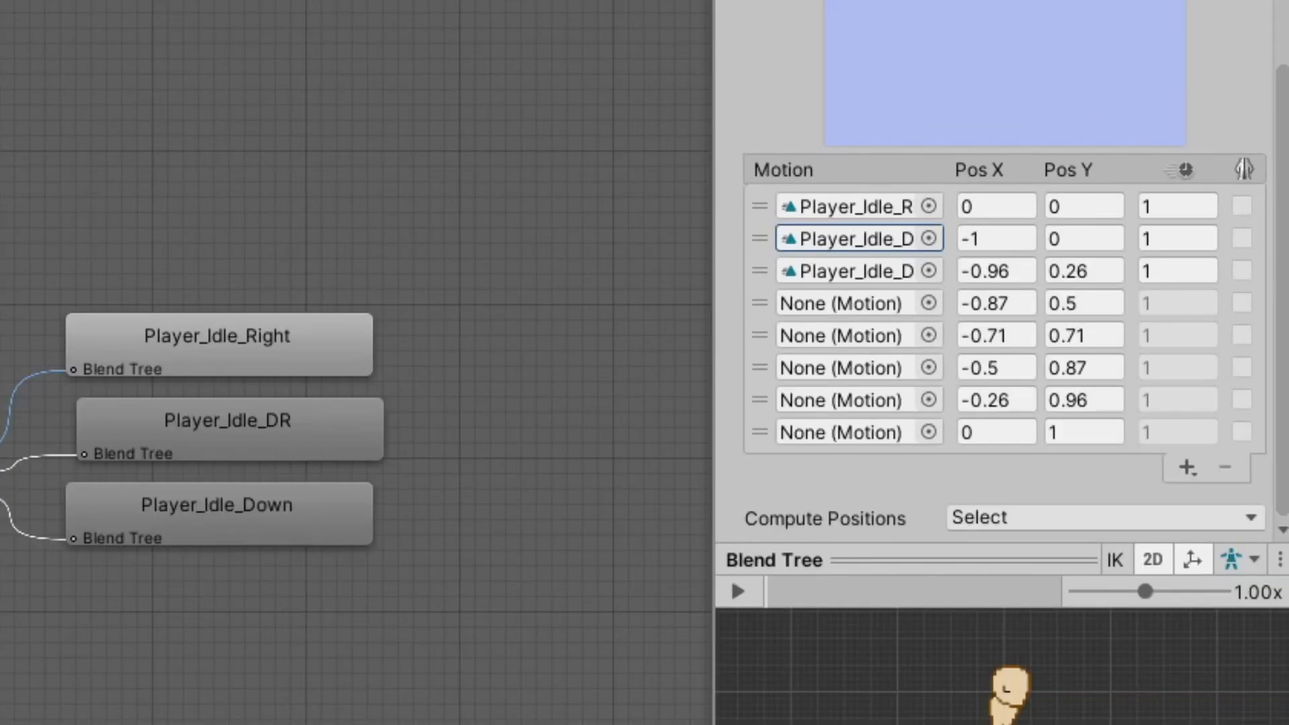
{"action": "left_click", "coordinate": [849, 252]}
{"action": "left_click_drag", "start_coordinate": [0, 724], "coordinate": [873, 369]}
{"action": "left_click_drag", "start_coordinate": [0, 724], "coordinate": [847, 433]}
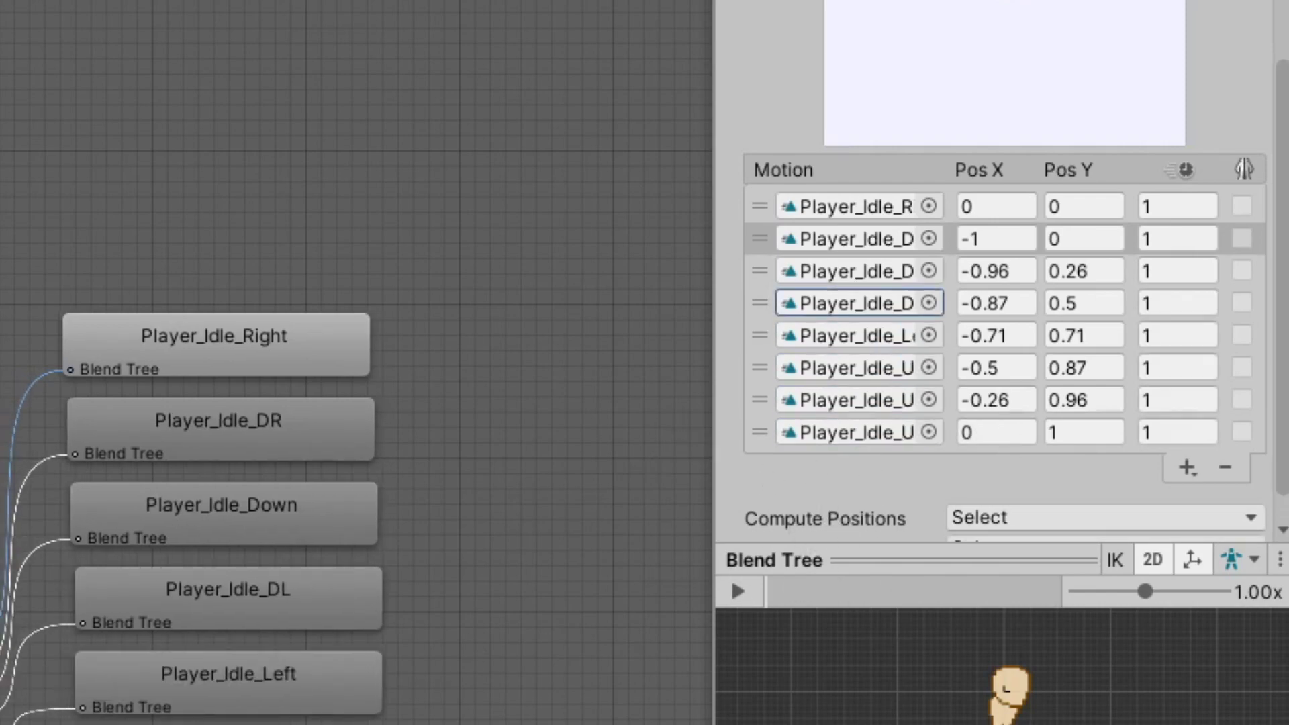
Set the Player_Idle_Right motion's blend position to X 1, Y 0.
{"action": "scroll", "coordinate": [644, 322], "scroll_direction": "down", "scroll_amount": 1}
{"action": "middle_click_drag", "start_coordinate": [484, 295], "coordinate": [174, 301]}
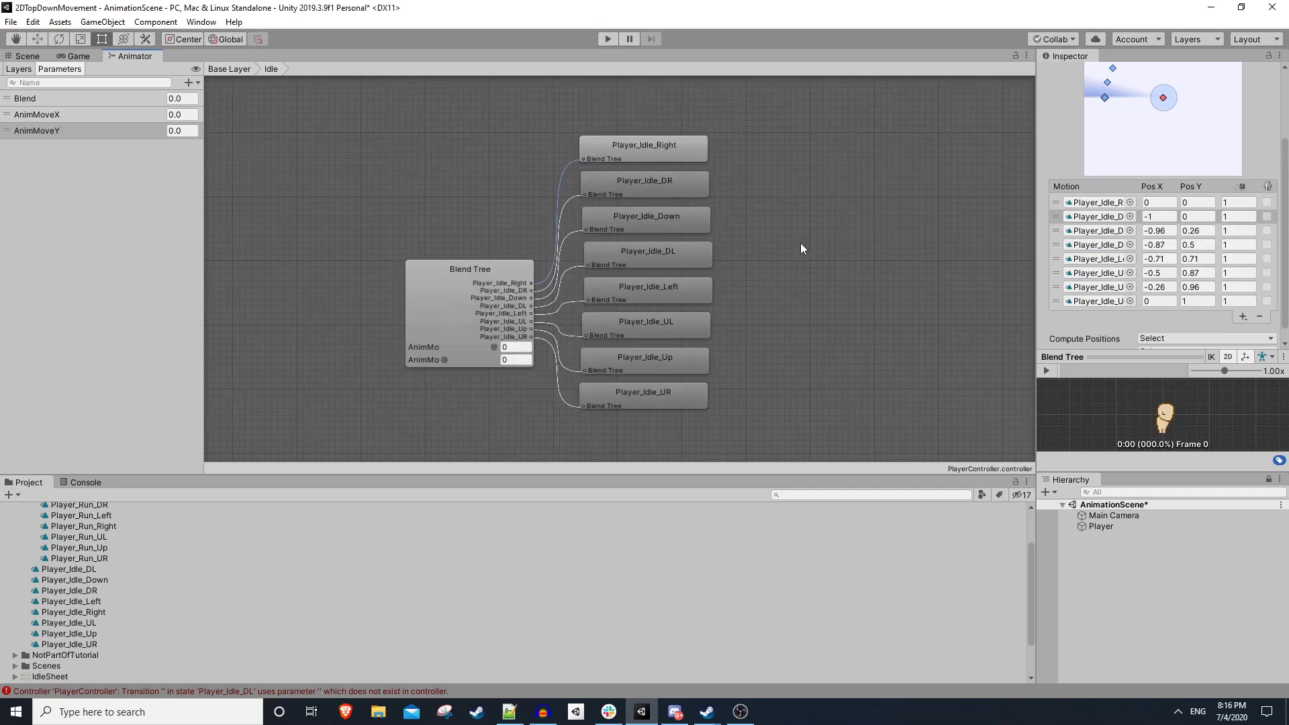
{"action": "middle_click_drag", "start_coordinate": [800, 243], "coordinate": [801, 242]}
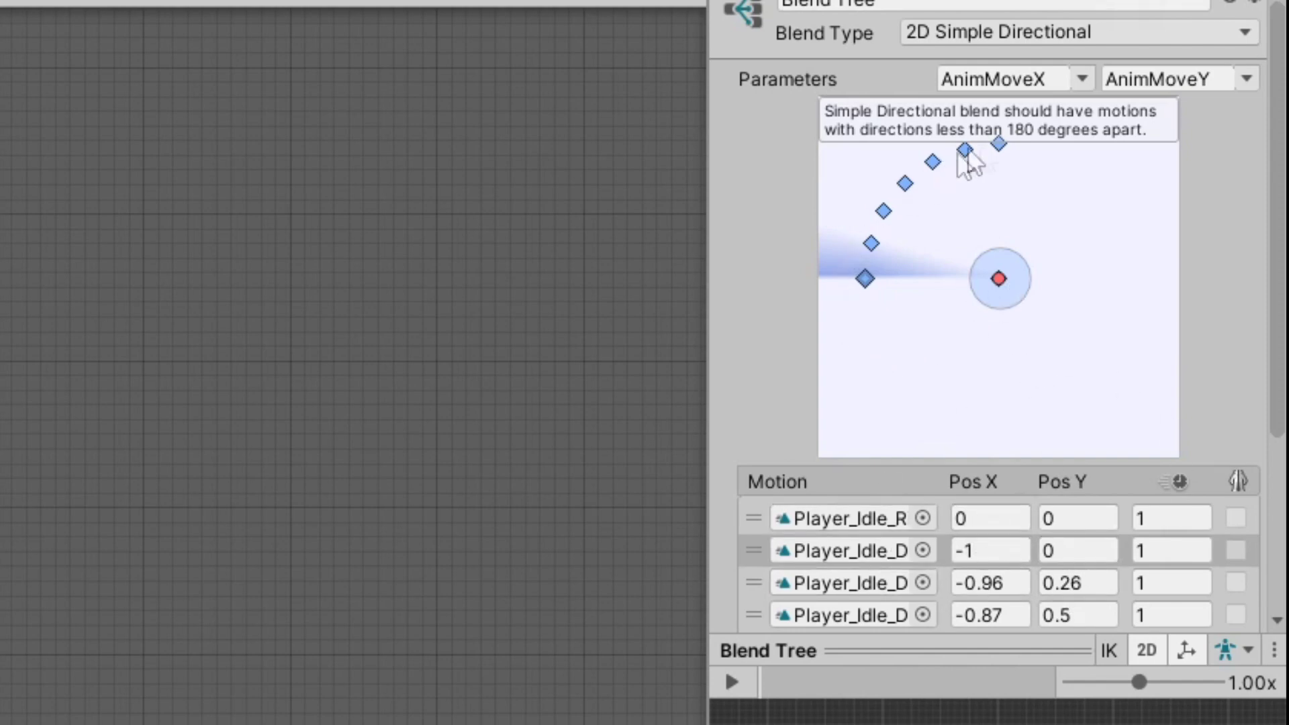
{"action": "left_click", "coordinate": [1007, 522]}
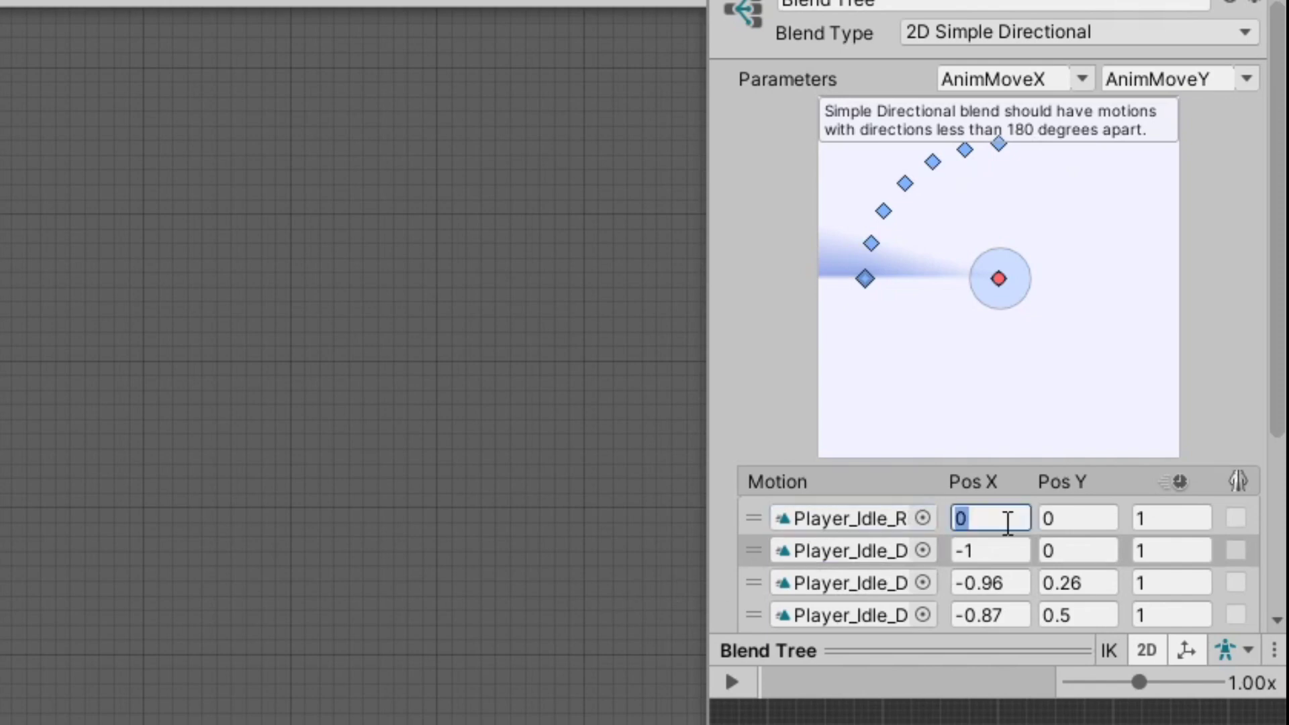
{"action": "type", "text": "1"}
{"action": "key", "text": "Tab"}
{"action": "type", "text": "0"}
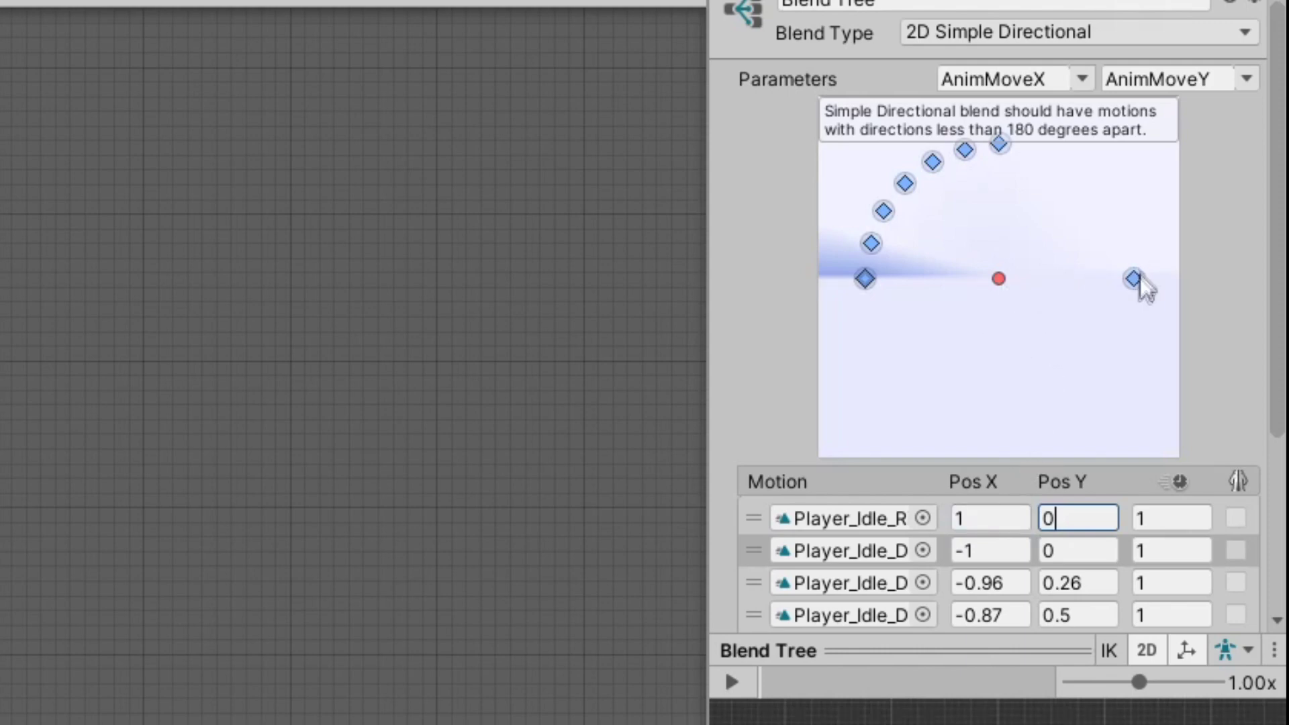
Set the Player_Idle_DR motion's blend position to X 1, Y -1.
{"action": "left_click", "coordinate": [865, 557]}
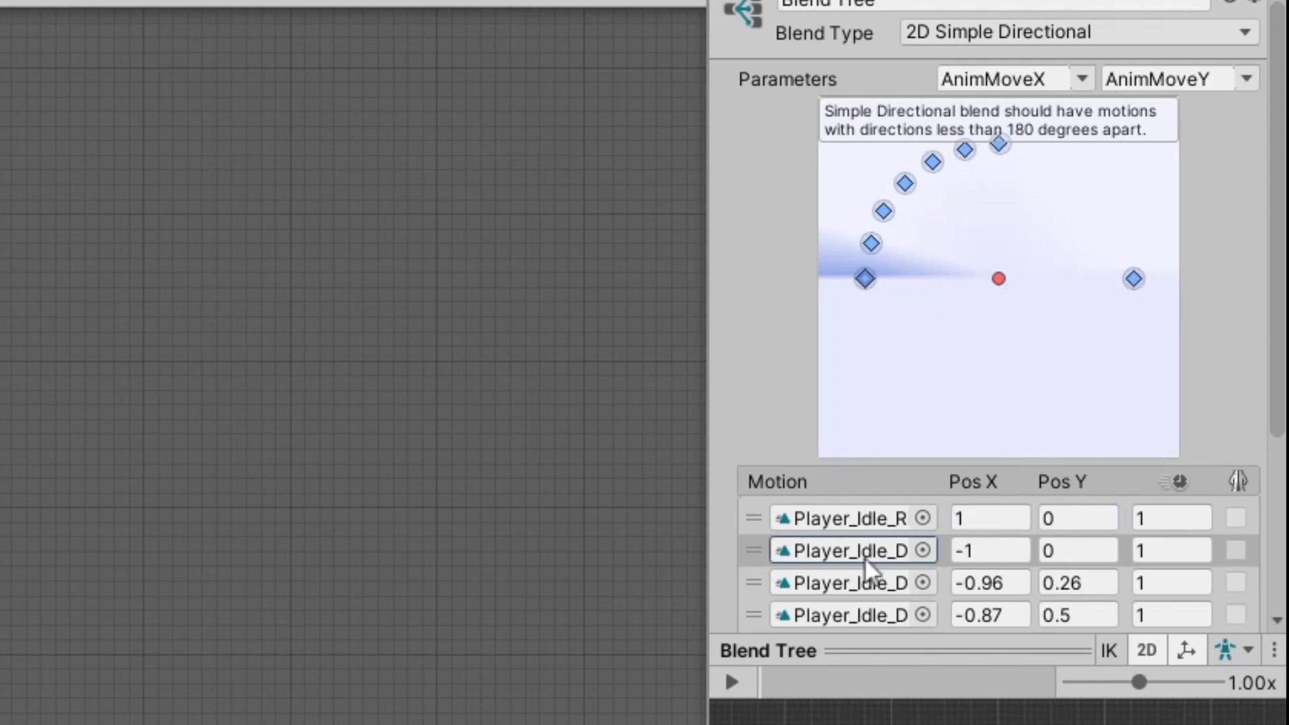
{"action": "left_click", "coordinate": [985, 551]}
{"action": "type", "text": "1"}
{"action": "key", "text": "Tab"}
{"action": "type", "text": "-1"}
Set the blend positions of Player_Idle_Down to X 0, Y -1 and Player_Idle_DL to X -1, Y -1.
{"action": "left_click", "coordinate": [1029, 580]}
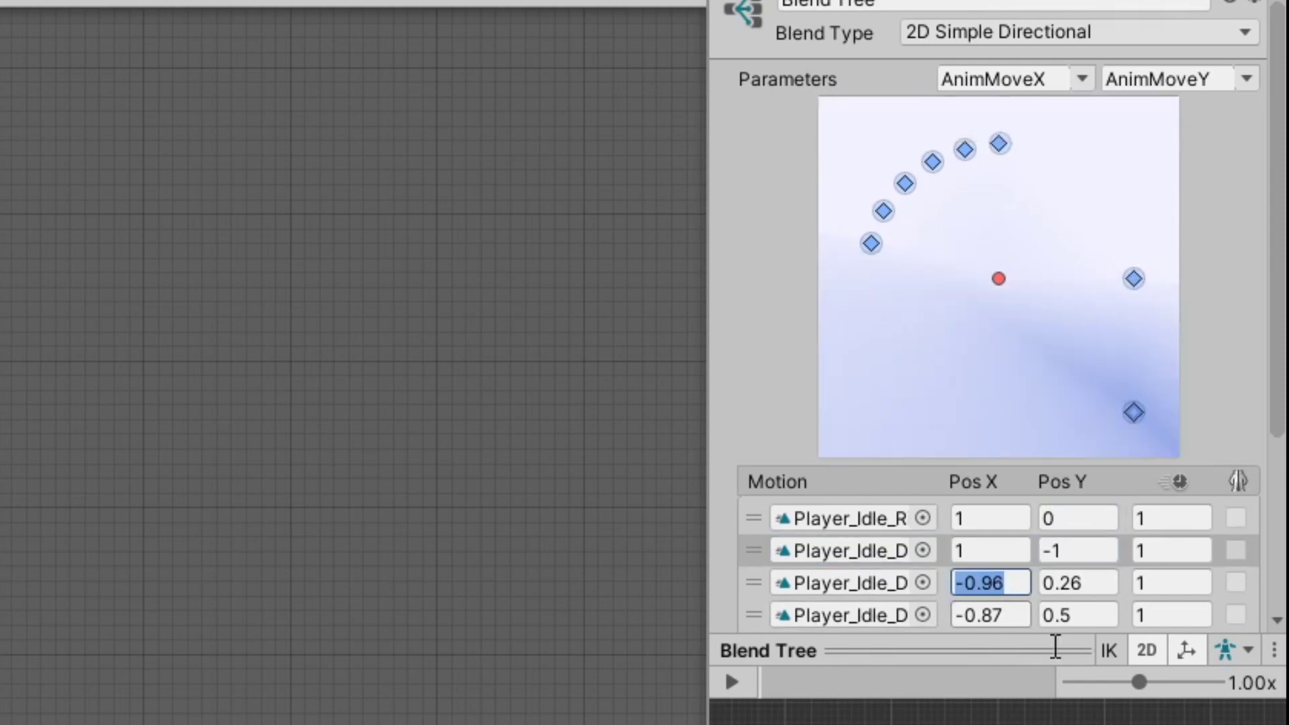
{"action": "type", "text": "0"}
{"action": "key", "text": "Tab"}
{"action": "type", "text": "-1"}
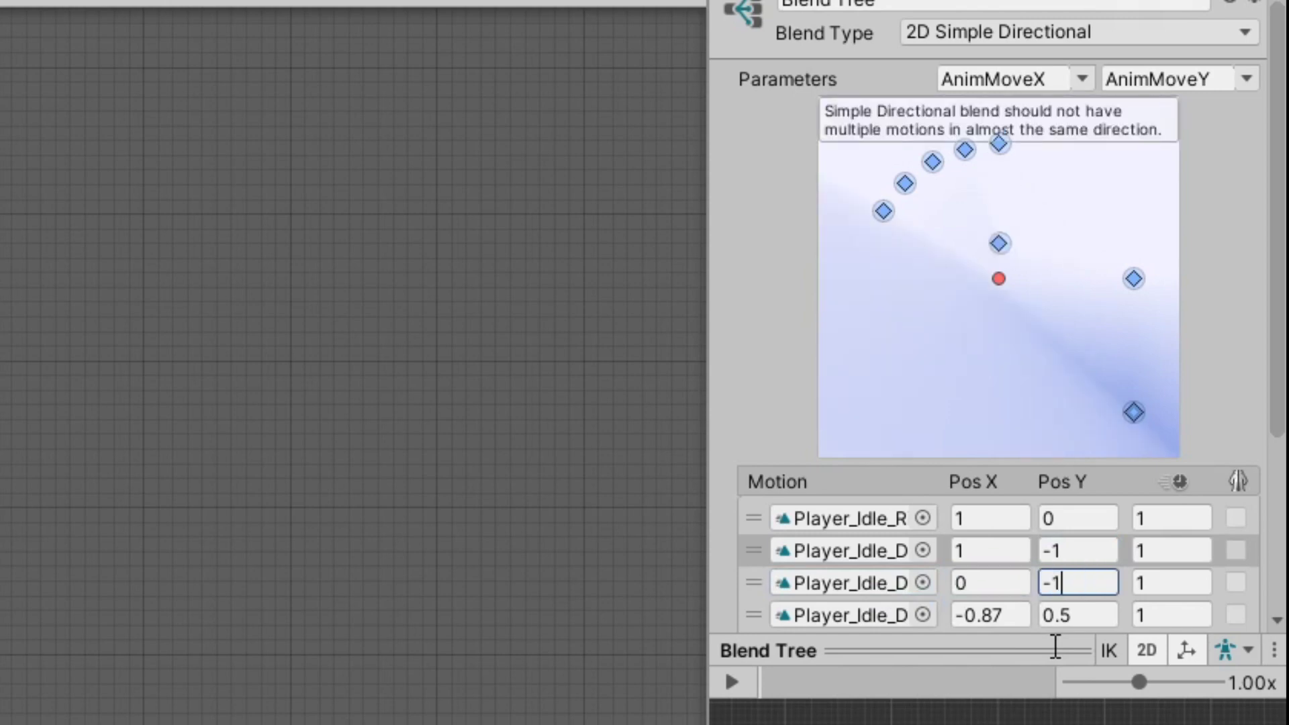
{"action": "left_click", "coordinate": [1016, 614]}
{"action": "type", "text": "-1"}
{"action": "key", "text": "Tab"}
{"action": "type", "text": "-1"}
Set the blend positions of Player_Idle_Left to X -1, Y 0 and Player_Idle_UL to X -1, Y 1.
{"action": "scroll", "coordinate": [998, 610], "scroll_direction": "down", "scroll_amount": 4}
{"action": "left_click", "coordinate": [1000, 396]}
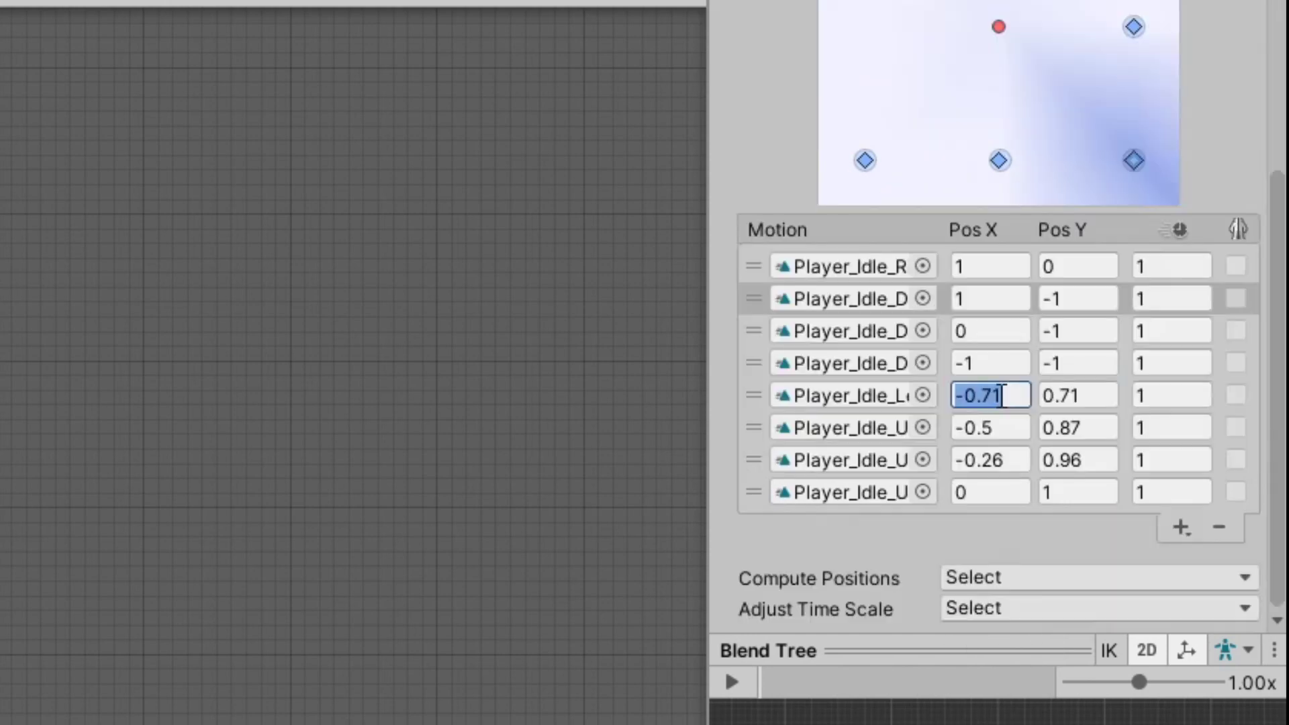
{"action": "type", "text": "-1"}
{"action": "key", "text": "Tab"}
{"action": "type", "text": "0"}
{"action": "key", "text": "Tab"}
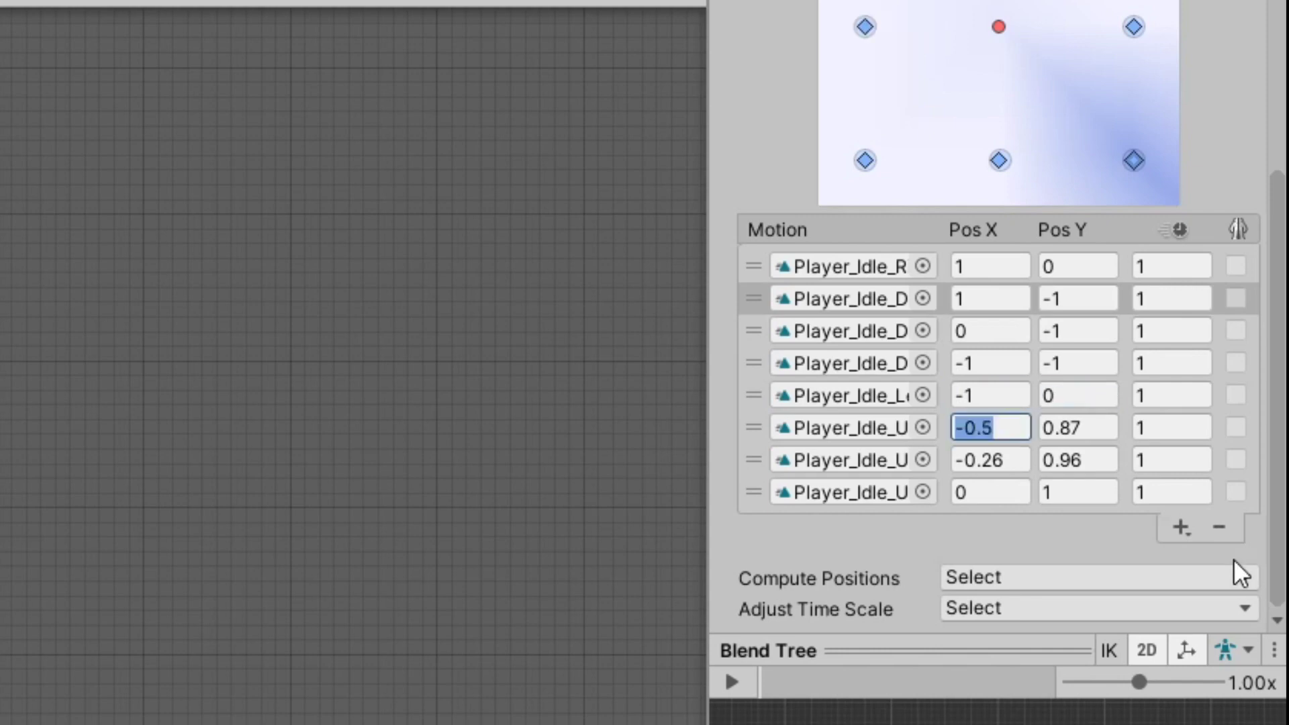
{"action": "type", "text": "-1"}
{"action": "key", "text": "Tab"}
{"action": "type", "text": "1"}
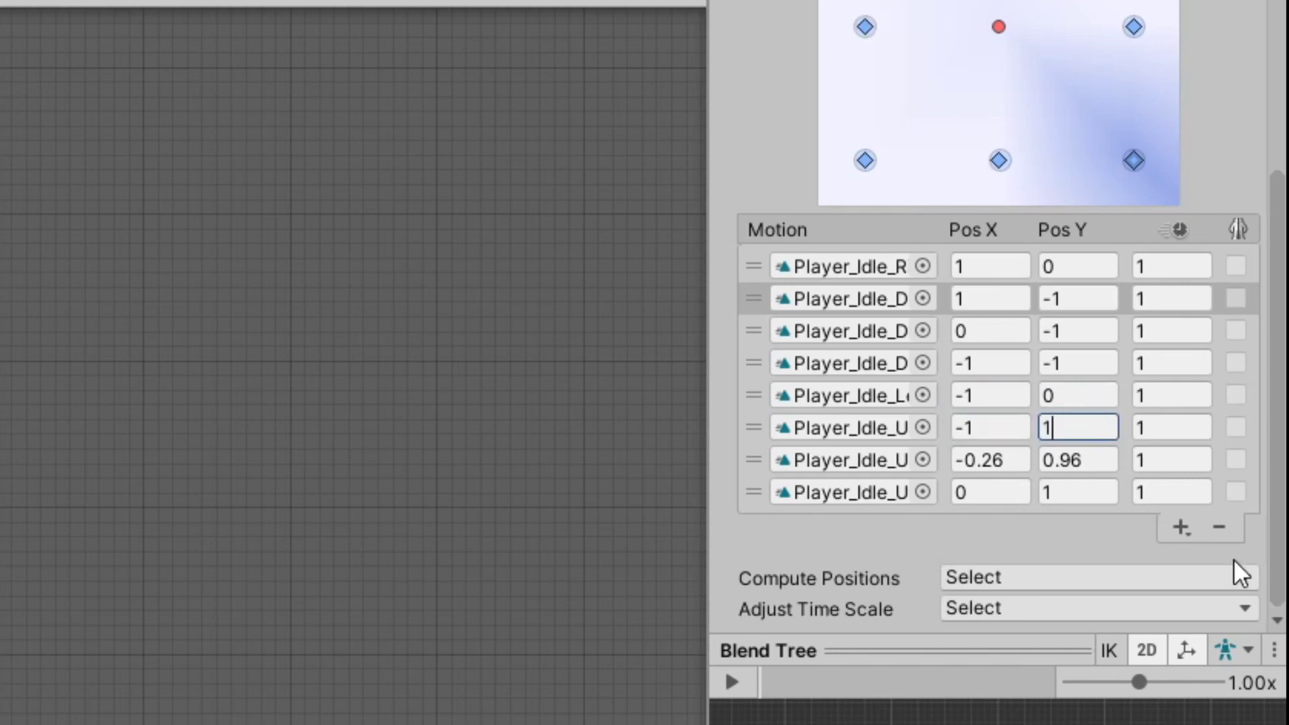
Set the blend positions of Player_Idle_Up to X 0, Y 1 and Player_Idle_UR to X 1, Y 1.
{"action": "key", "text": "Tab"}
{"action": "type", "text": "0"}
{"action": "key", "text": "Tab"}
{"action": "type", "text": "1"}
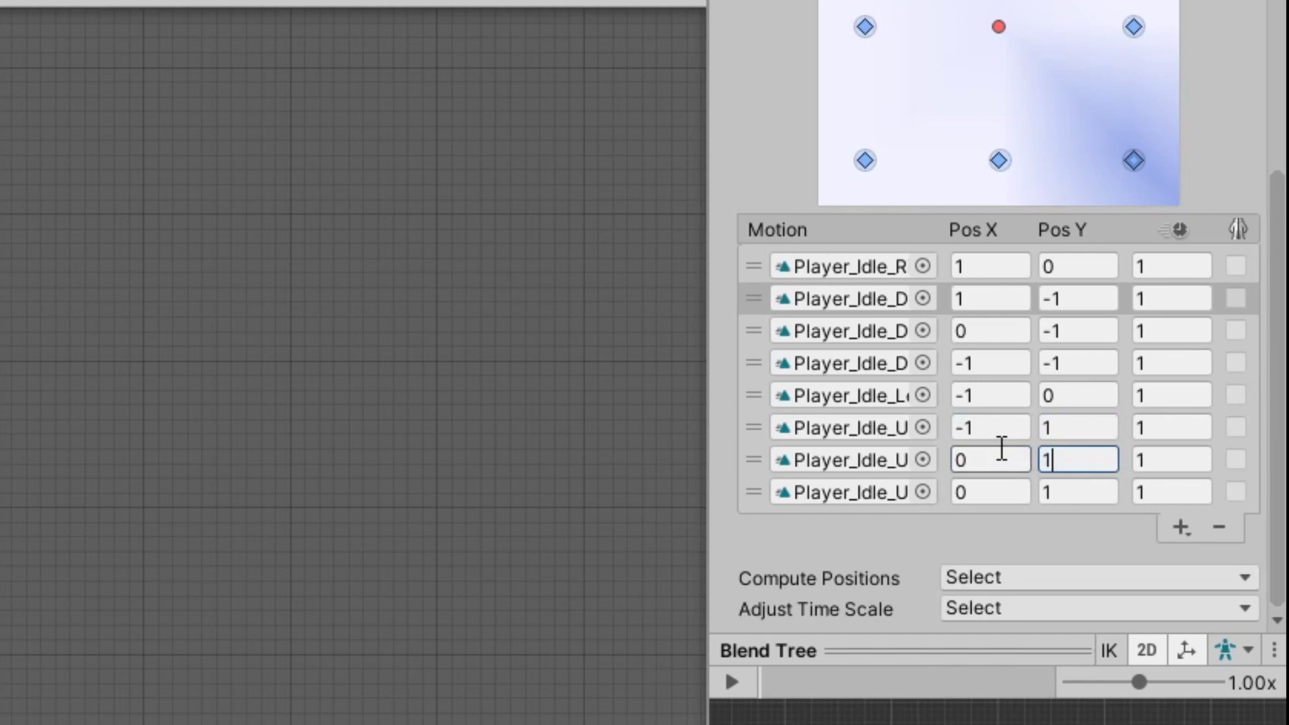
{"action": "scroll", "coordinate": [964, 327], "scroll_direction": "up", "scroll_amount": 4}
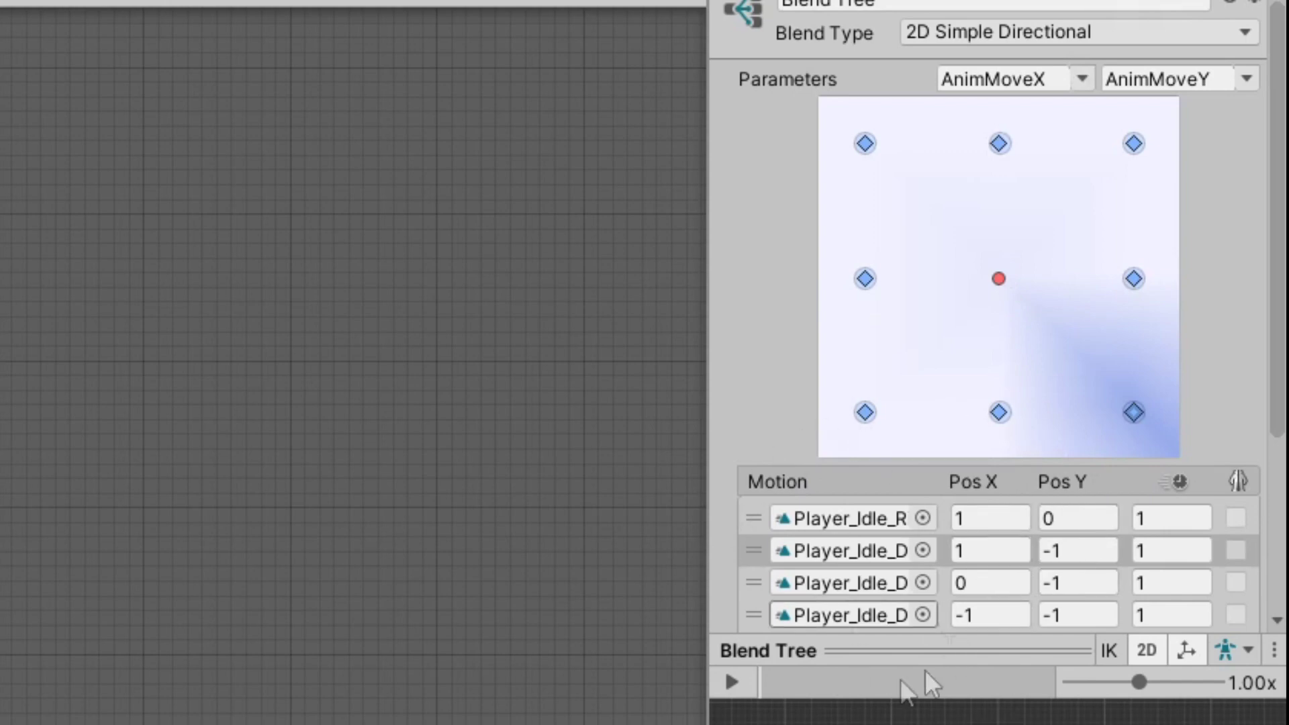
{"action": "scroll", "coordinate": [1067, 574], "scroll_direction": "down", "scroll_amount": 3}
{"action": "scroll", "coordinate": [994, 302], "scroll_direction": "up", "scroll_amount": 3}
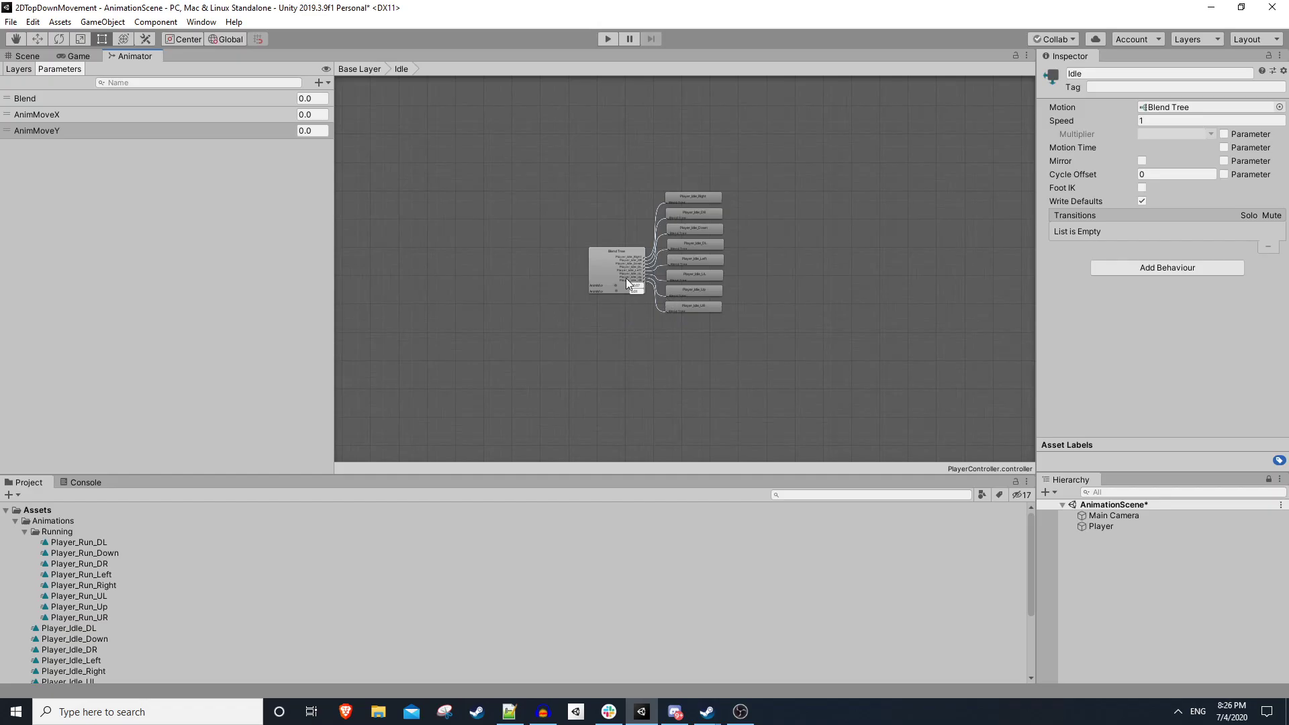
{"action": "scroll", "coordinate": [626, 278], "scroll_direction": "up", "scroll_amount": 4}
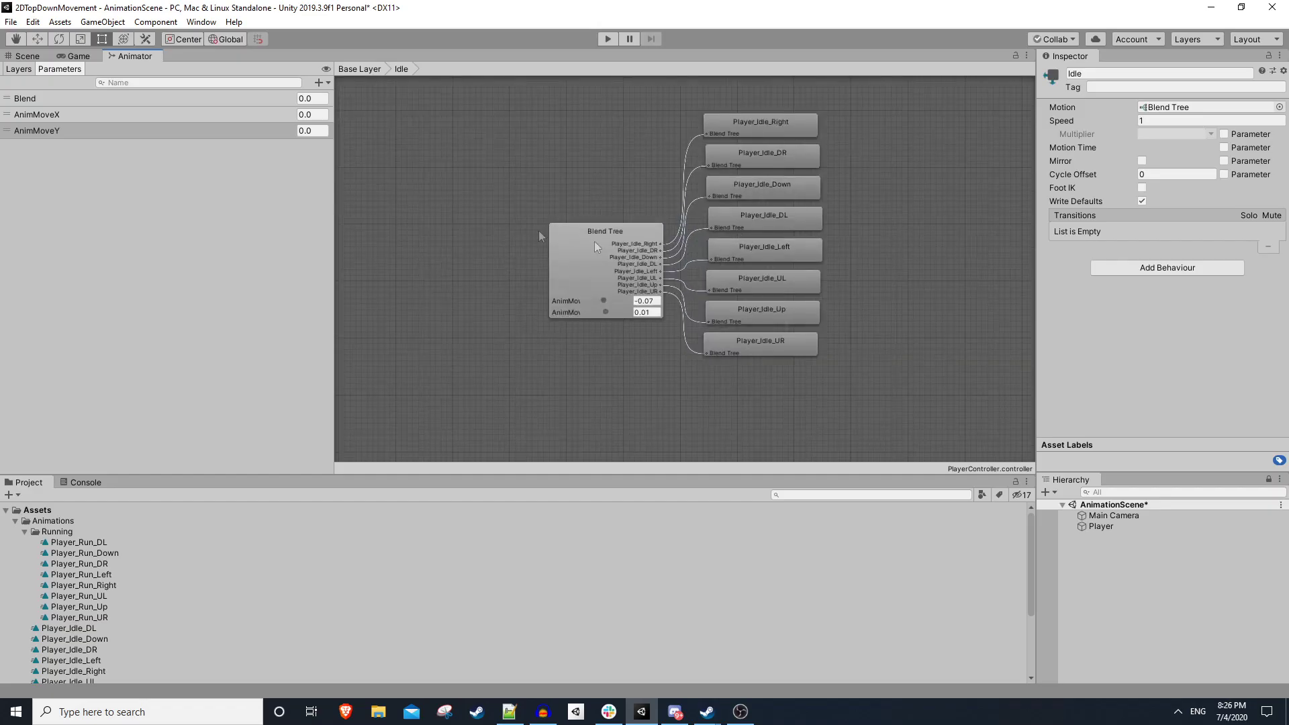
Return from the Idle blend tree to the Base Layer and open the PlayerMovement script in Visual Studio Code.
{"action": "left_click", "coordinate": [361, 69]}
{"action": "left_click_drag", "start_coordinate": [699, 278], "coordinate": [693, 293]}
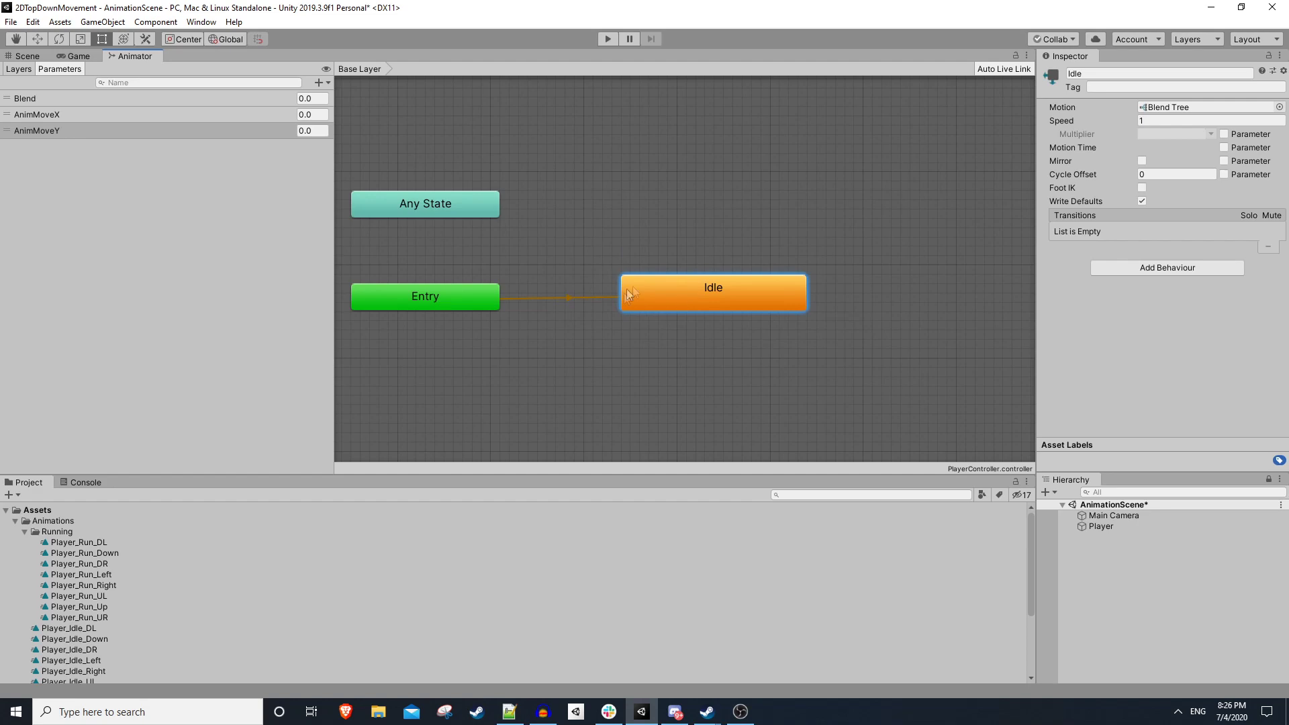
{"action": "scroll", "coordinate": [85, 604], "scroll_direction": "down", "scroll_amount": 5}
{"action": "left_click", "coordinate": [85, 646]}
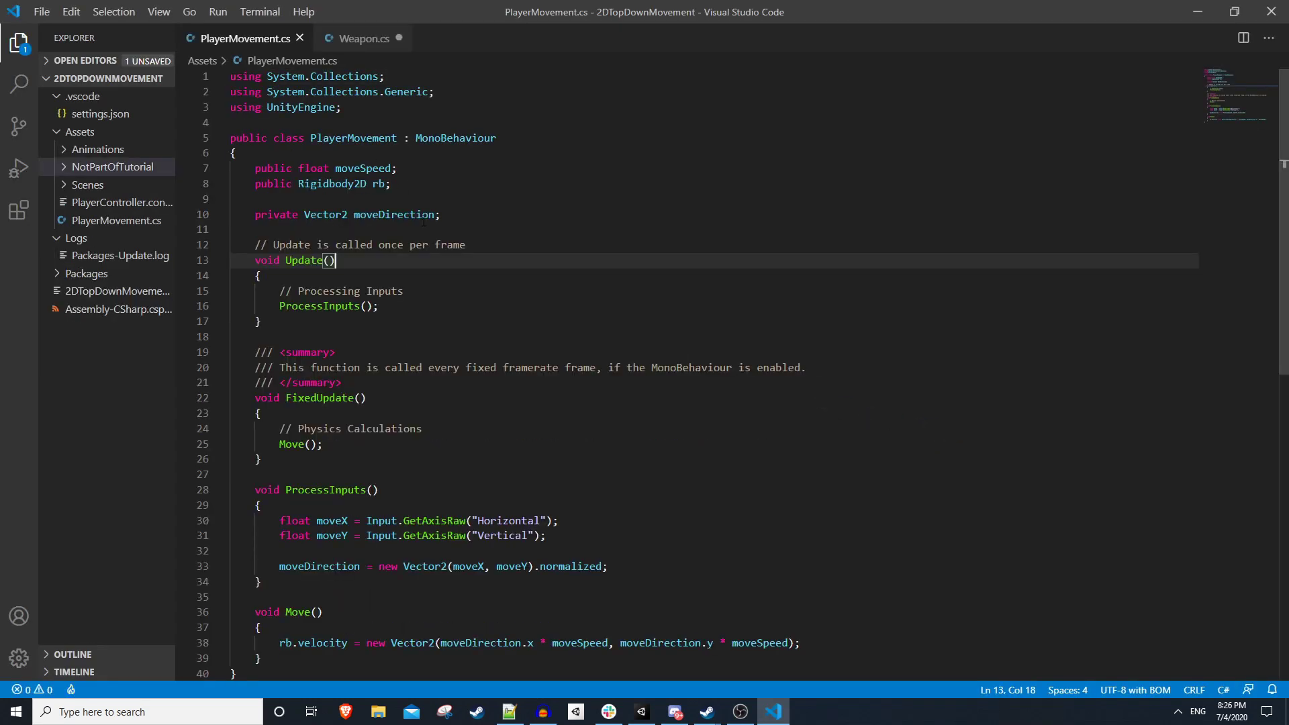
Declare a public Animator field named anim below the Rigidbody2D rb field in PlayerMovement and save the script.
{"action": "scroll", "coordinate": [423, 222], "scroll_direction": "down", "scroll_amount": 5}
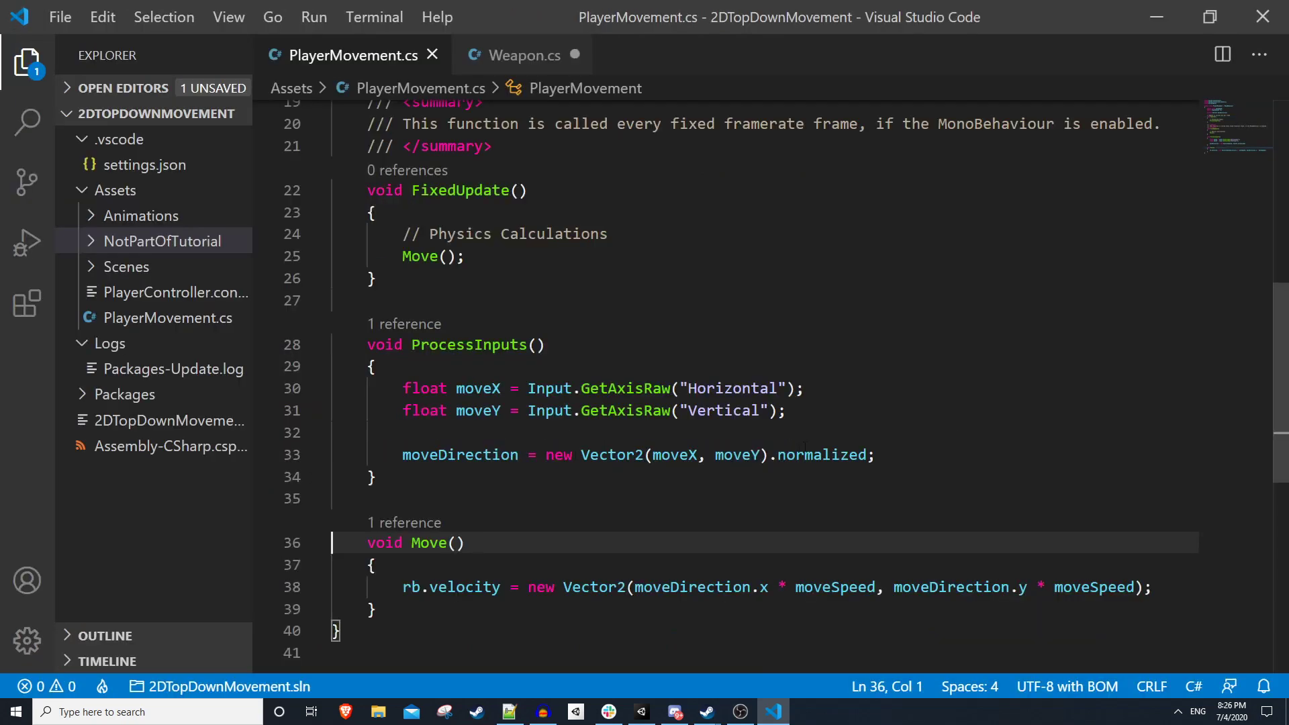
{"action": "scroll", "coordinate": [490, 473], "scroll_direction": "up", "scroll_amount": 1}
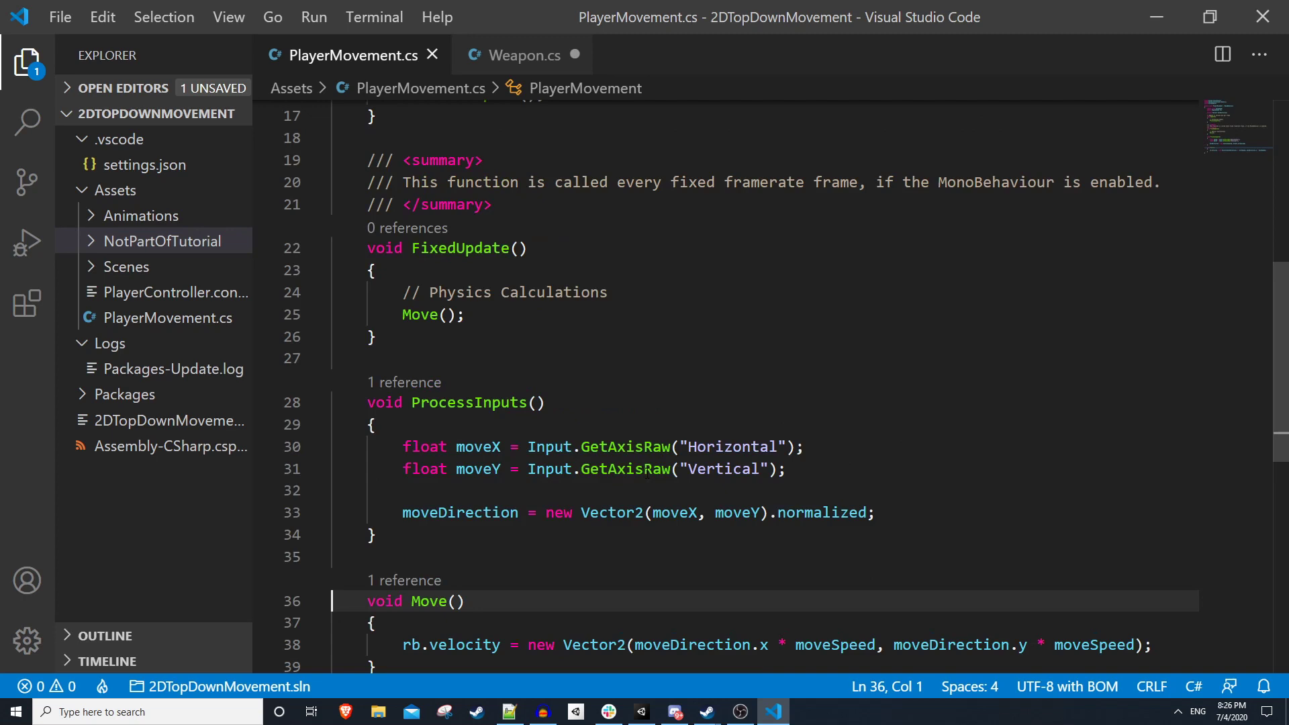
{"action": "scroll", "coordinate": [649, 470], "scroll_direction": "down", "scroll_amount": 2}
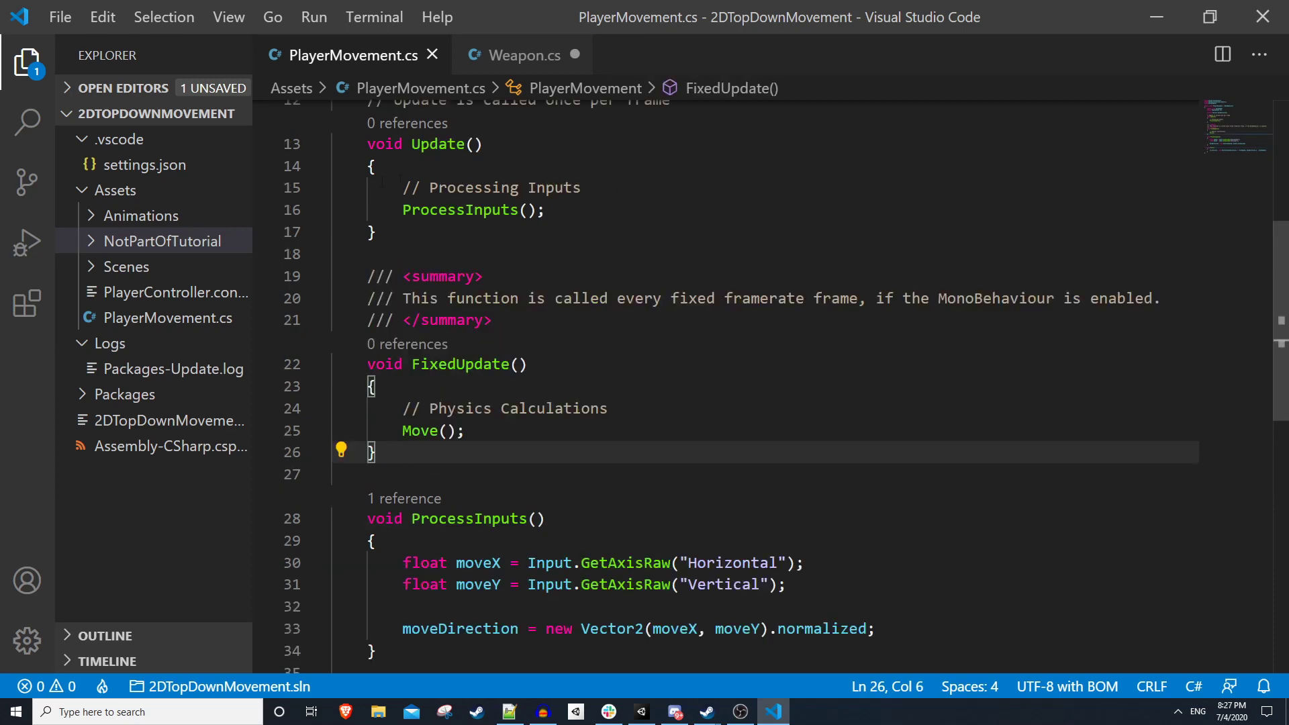
{"action": "scroll", "coordinate": [613, 289], "scroll_direction": "up", "scroll_amount": 1}
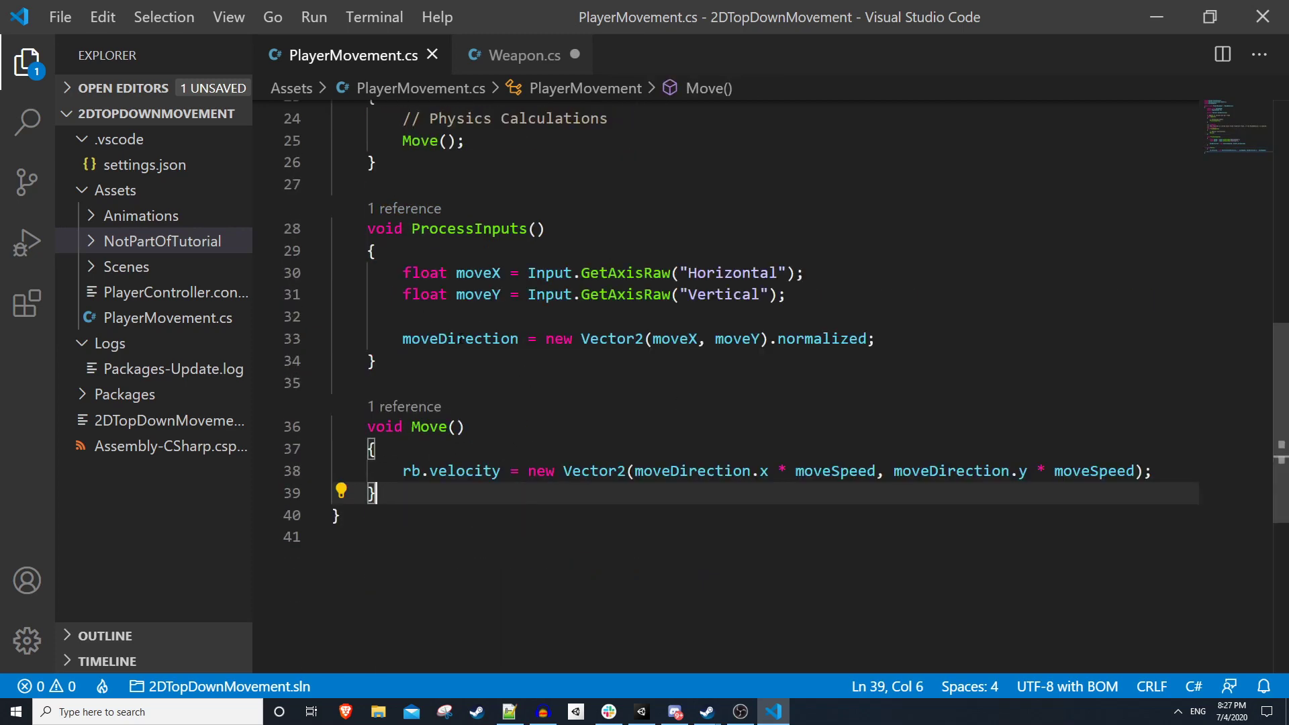
{"action": "scroll", "coordinate": [640, 370], "scroll_direction": "up", "scroll_amount": 1}
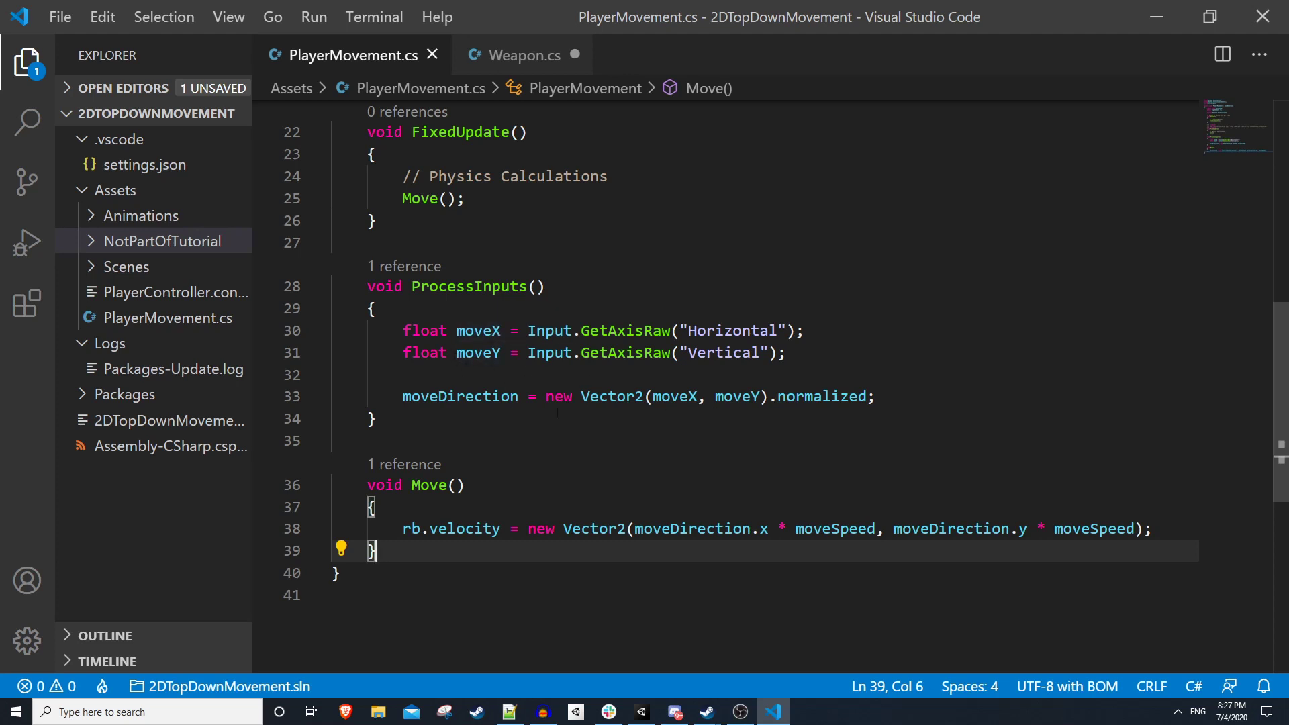
{"action": "scroll", "coordinate": [626, 296], "scroll_direction": "up", "scroll_amount": 7}
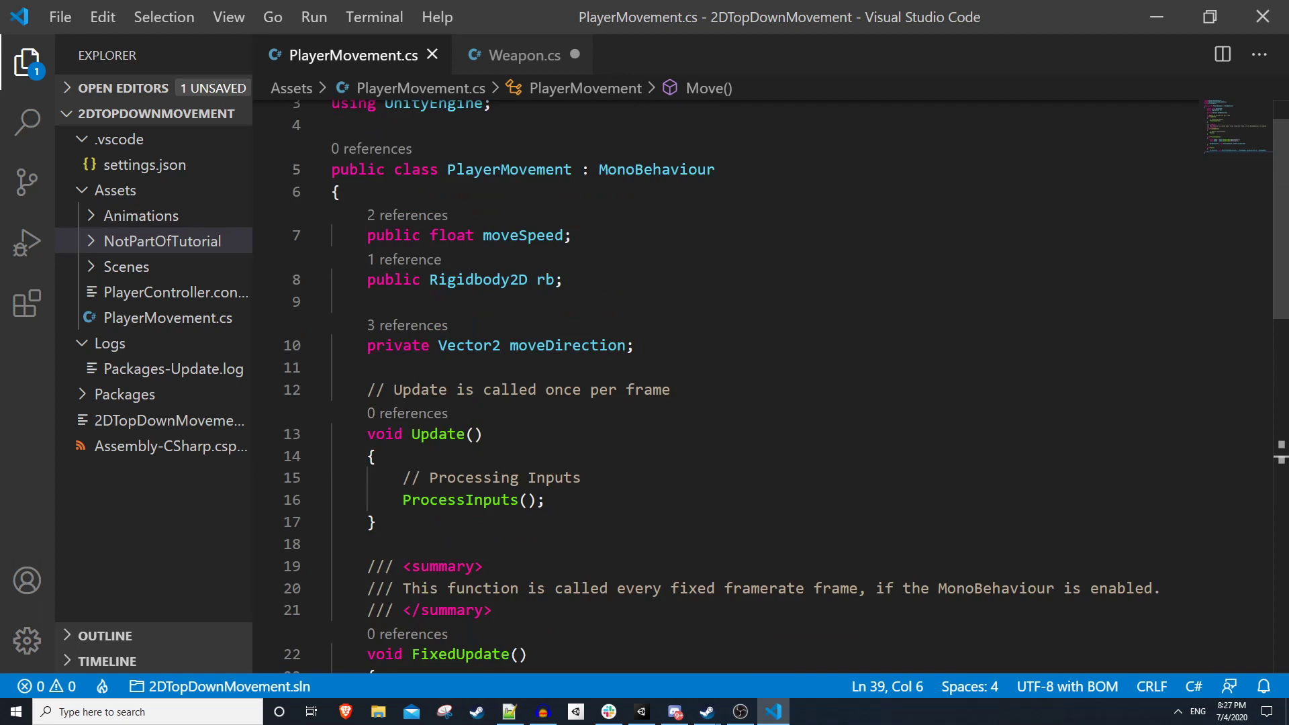
{"action": "left_click", "coordinate": [623, 295]}
{"action": "key", "text": "Tab"}
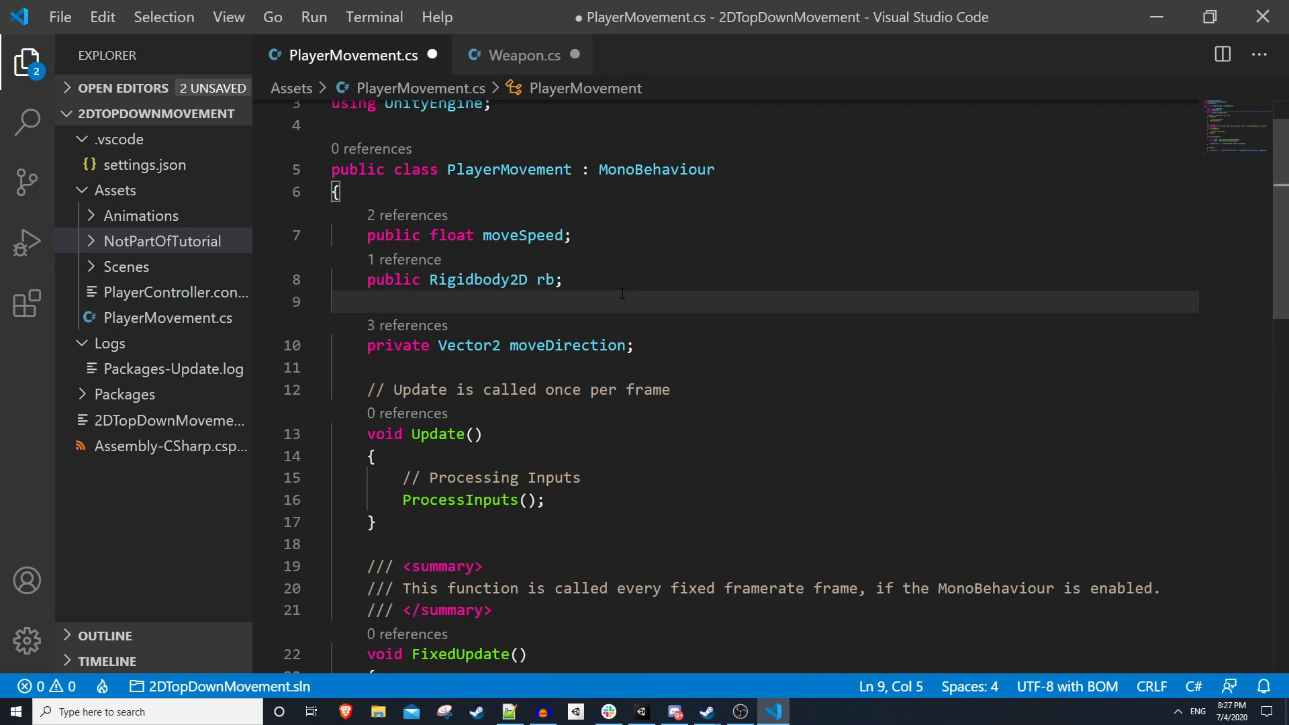
{"action": "type", "text": "public "}
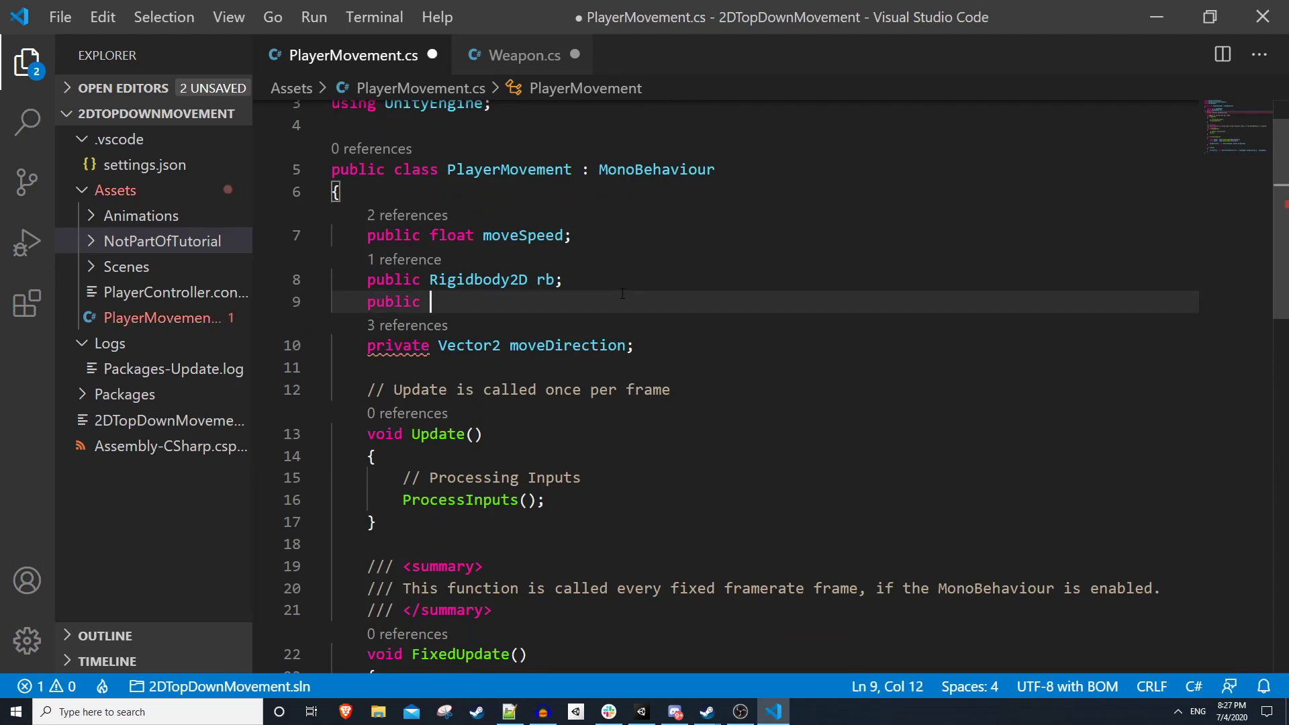
{"action": "type", "text": "Animator anim;"}
{"action": "key", "text": "ctrl+s"}
Add an empty void Animate() method after the Move() method in PlayerMovement.
{"action": "scroll", "coordinate": [424, 458], "scroll_direction": "down", "scroll_amount": 6}
{"action": "left_click", "coordinate": [419, 570]}
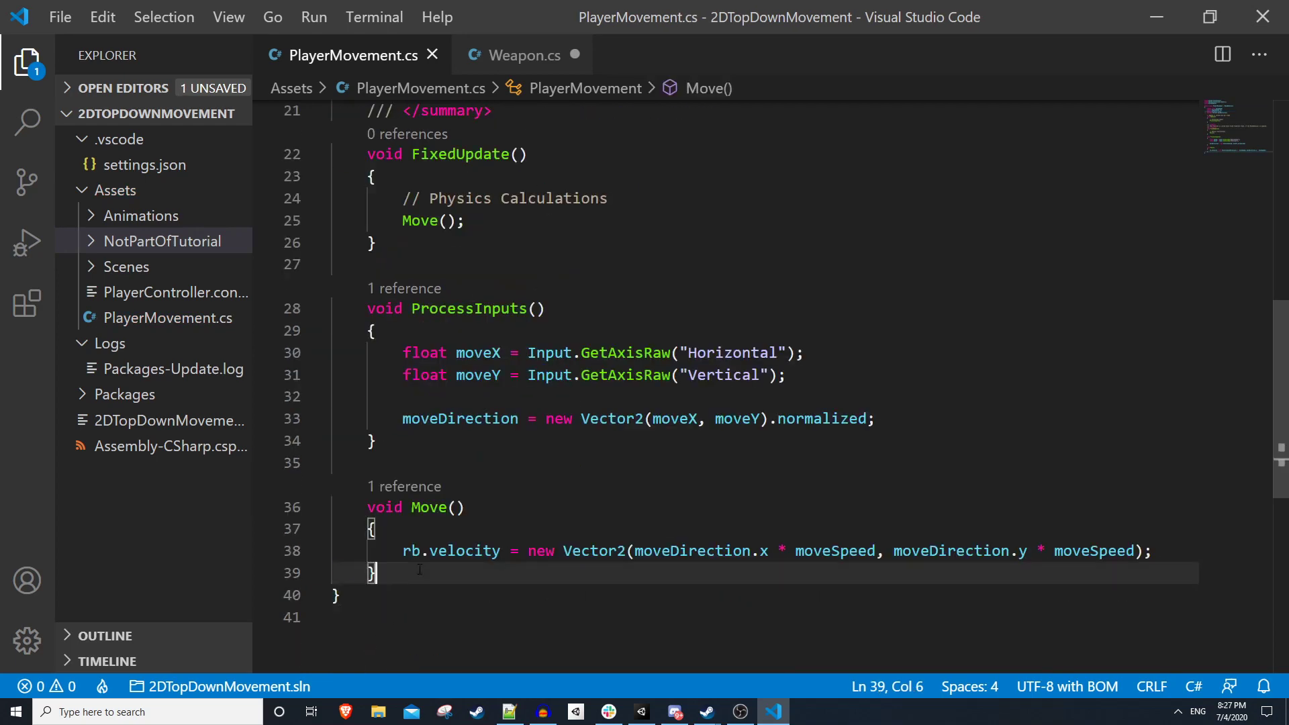
{"action": "key", "text": "Return"}
{"action": "key", "text": "Return"}
{"action": "type", "text": "oid Animaty"}
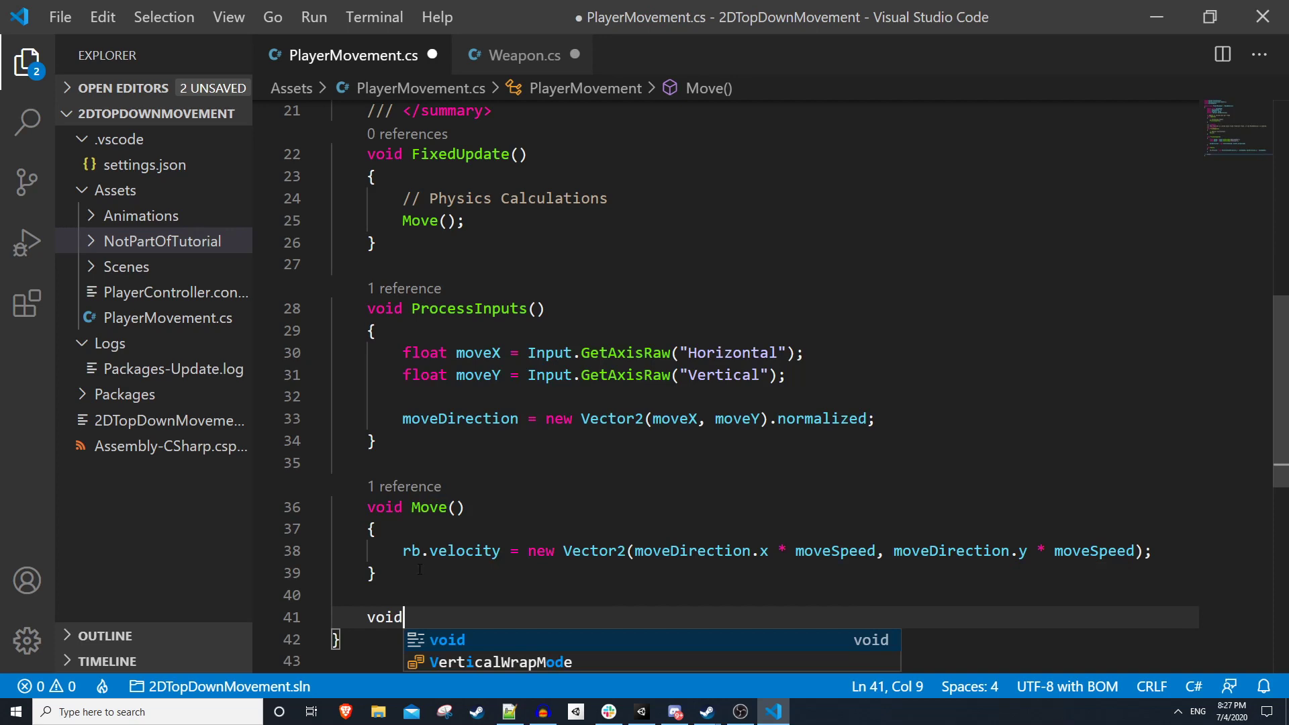
{"action": "key", "text": "BackSpace"}
{"action": "type", "text": "e("}
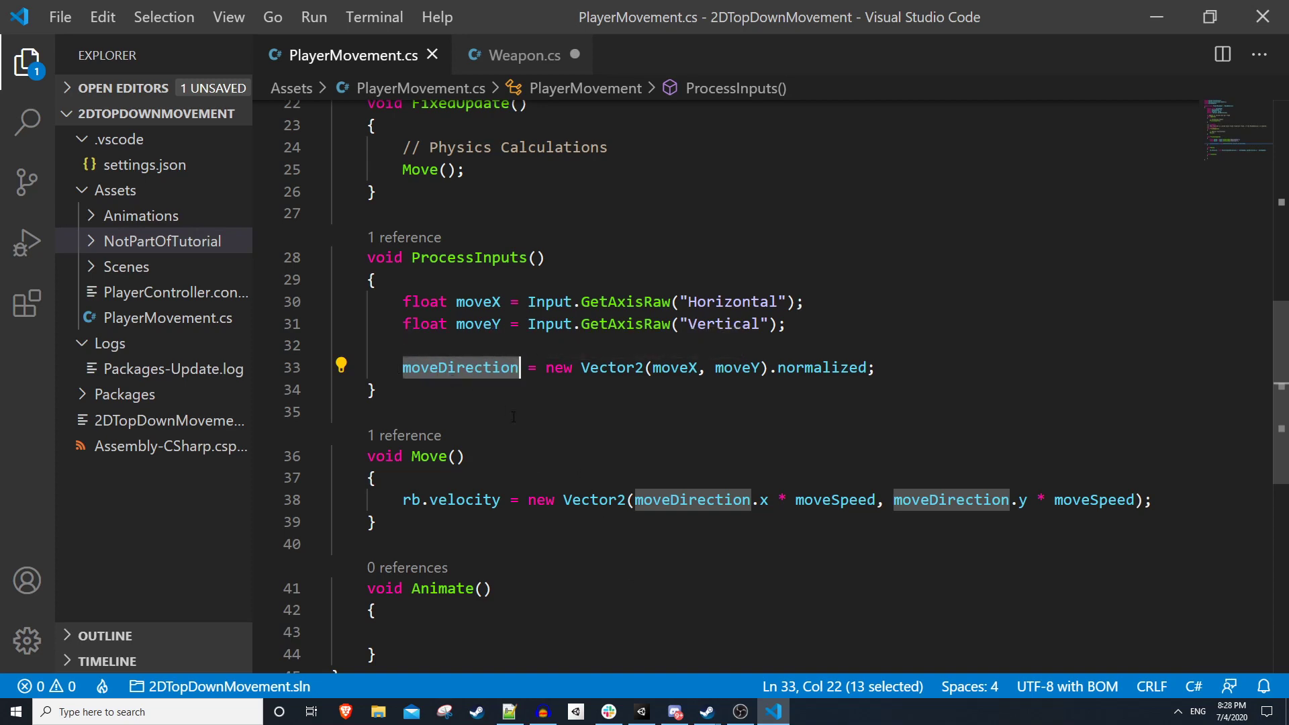
In Animate(), write anim.SetFloat("AnimMoveX", moveDirection.x); to pass the horizontal movement to the Animator.
{"action": "scroll", "coordinate": [513, 416], "scroll_direction": "down", "scroll_amount": 1}
{"action": "type", "text": "a"}
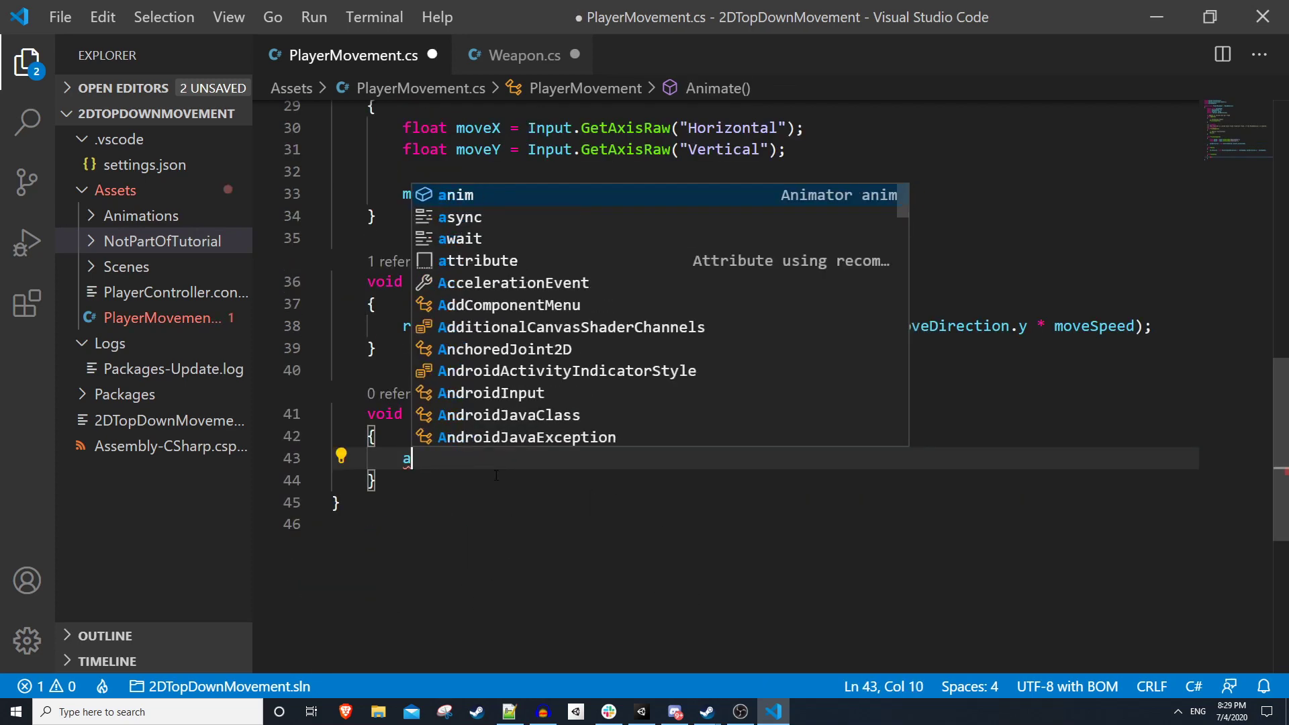
{"action": "key", "text": "BackSpace"}
{"action": "type", "text": "anim.SetFlo"}
{"action": "key", "text": "Tab"}
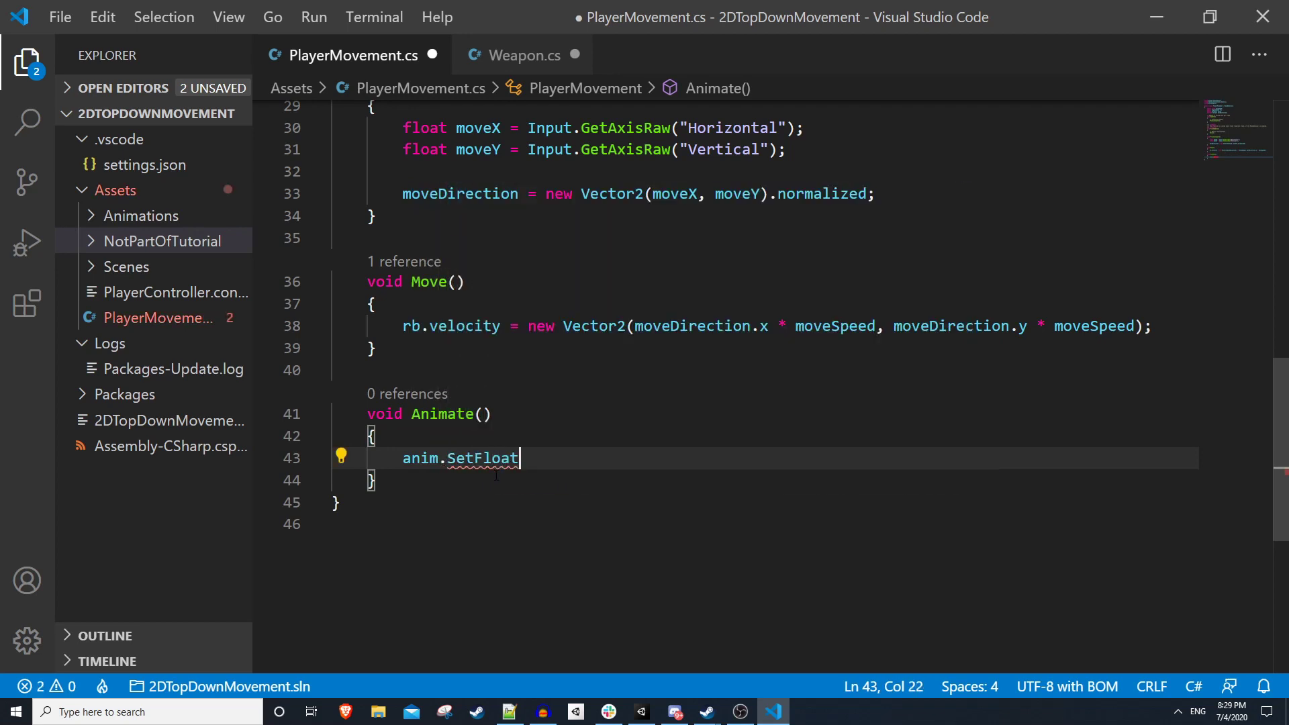
{"action": "type", "text": "("}
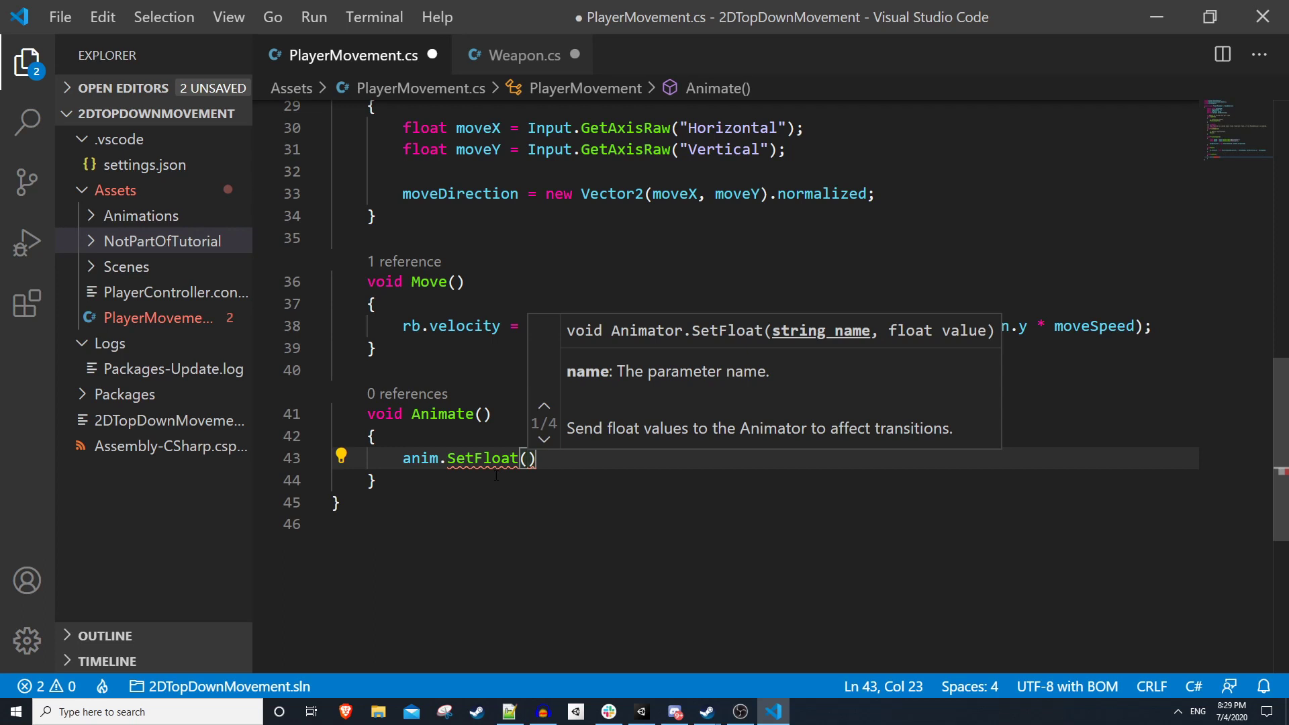
{"action": "type", "text": "\"A"}
{"action": "type", "text": "nimMove"}
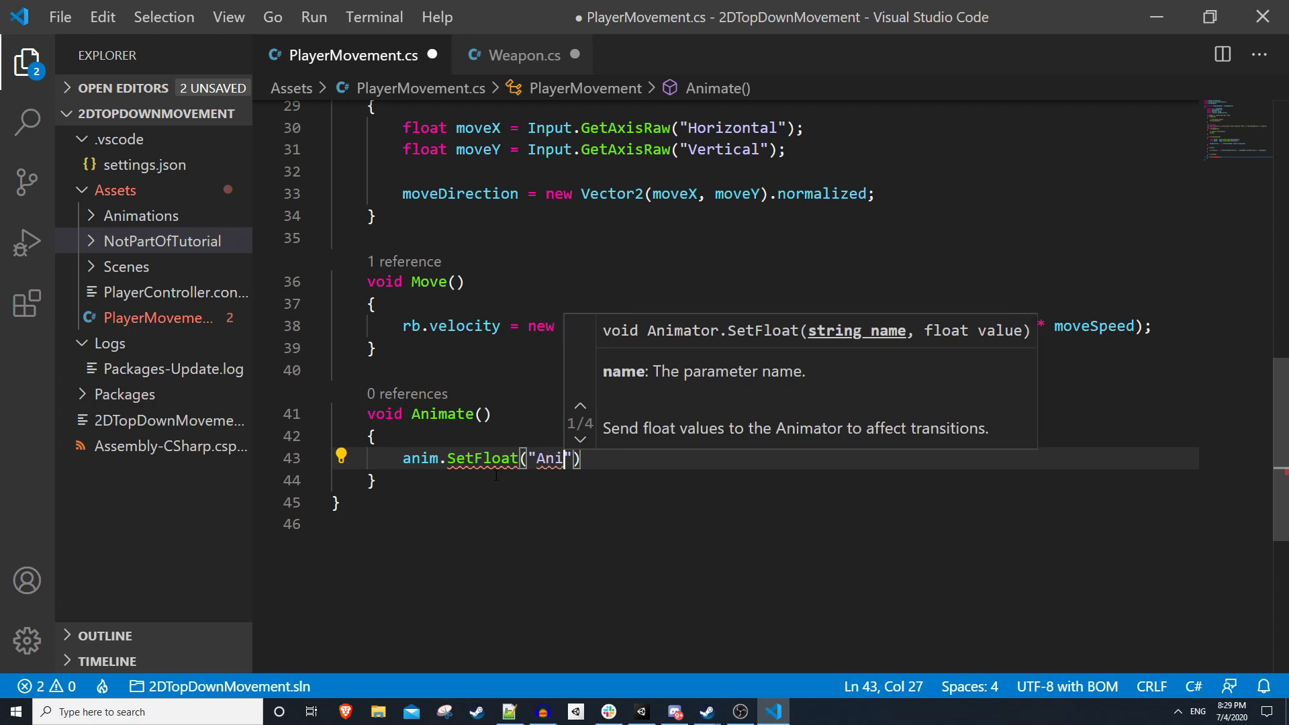
{"action": "type", "text": "X\", "}
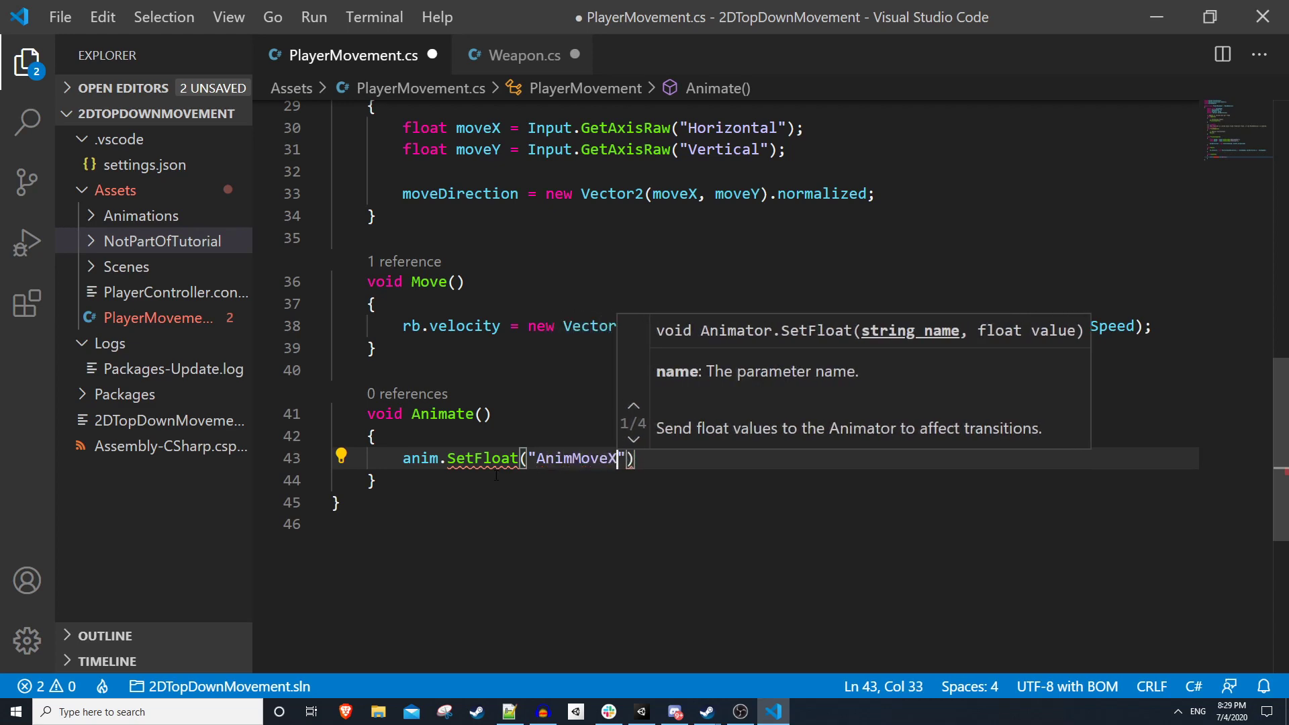
{"action": "type", "text": "moveDirection.x"}
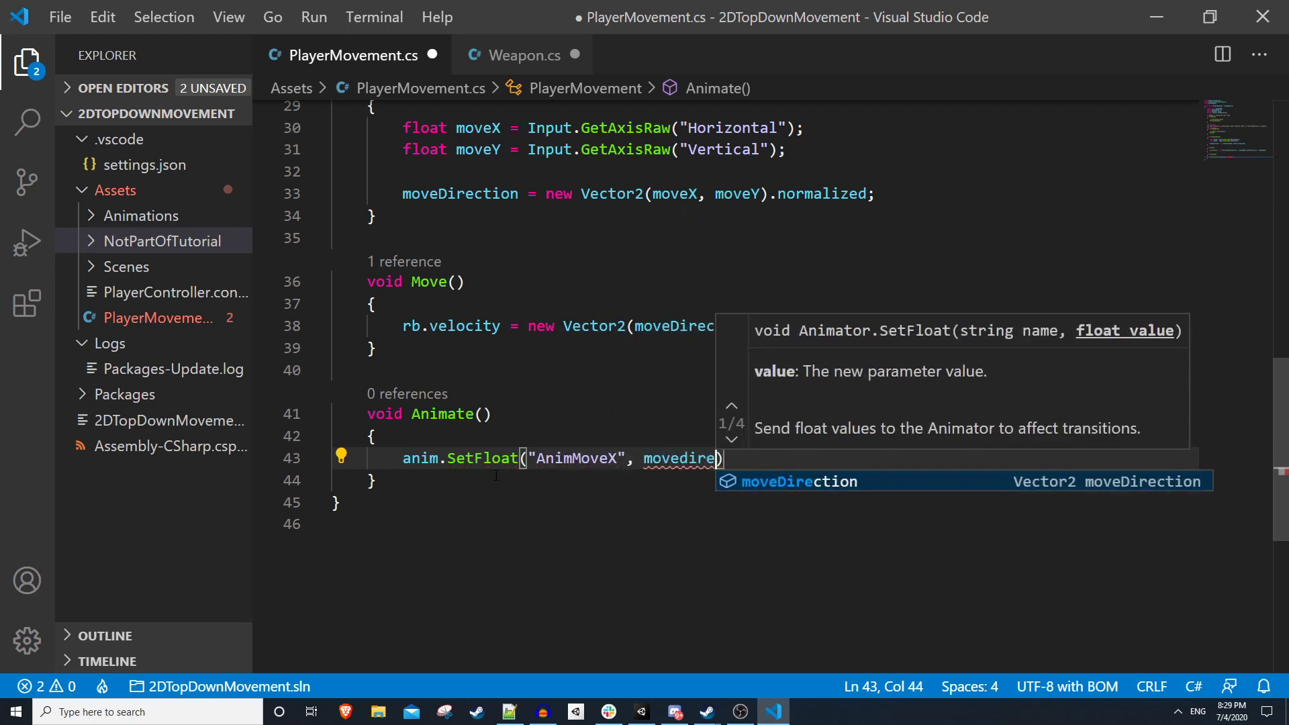
{"action": "type", "text": ");"}
In Animate(), add anim.SetFloat("AnimMoveY", moveDirection.y); below the AnimMoveX line and save the script.
{"action": "key", "text": "Return"}
{"action": "type", "text": "anim.SetFLo"}
{"action": "key", "text": "Tab"}
{"action": "type", "text": "(\"A"}
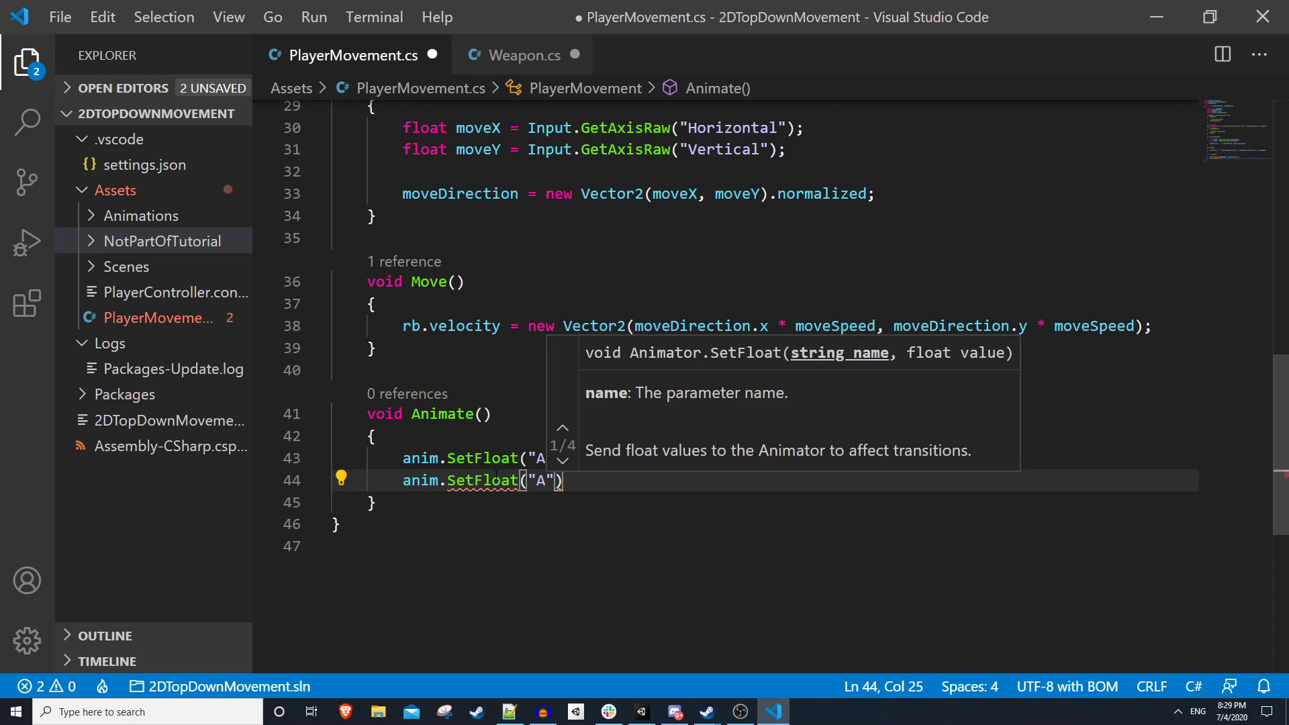
{"action": "type", "text": "nimMoveY\", move"}
{"action": "key", "text": "Tab"}
{"action": "type", "text": ".y);"}
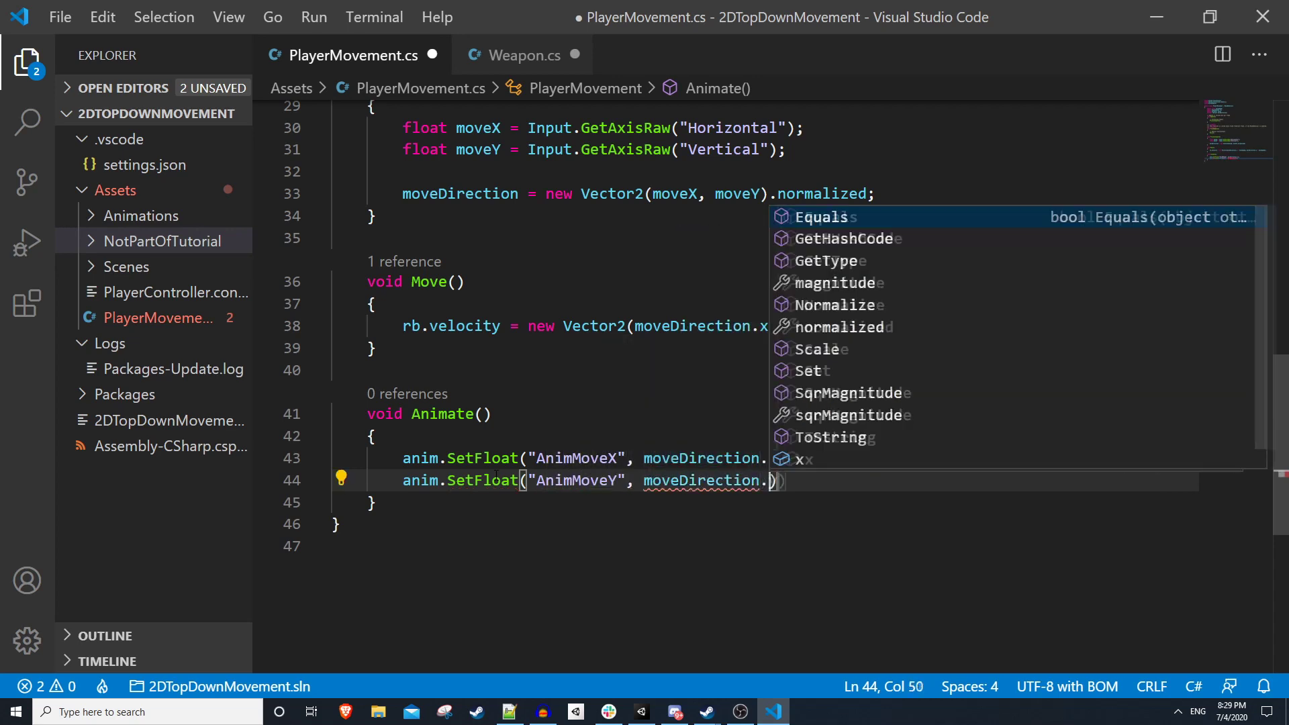
{"action": "key", "text": "ctrl+s"}
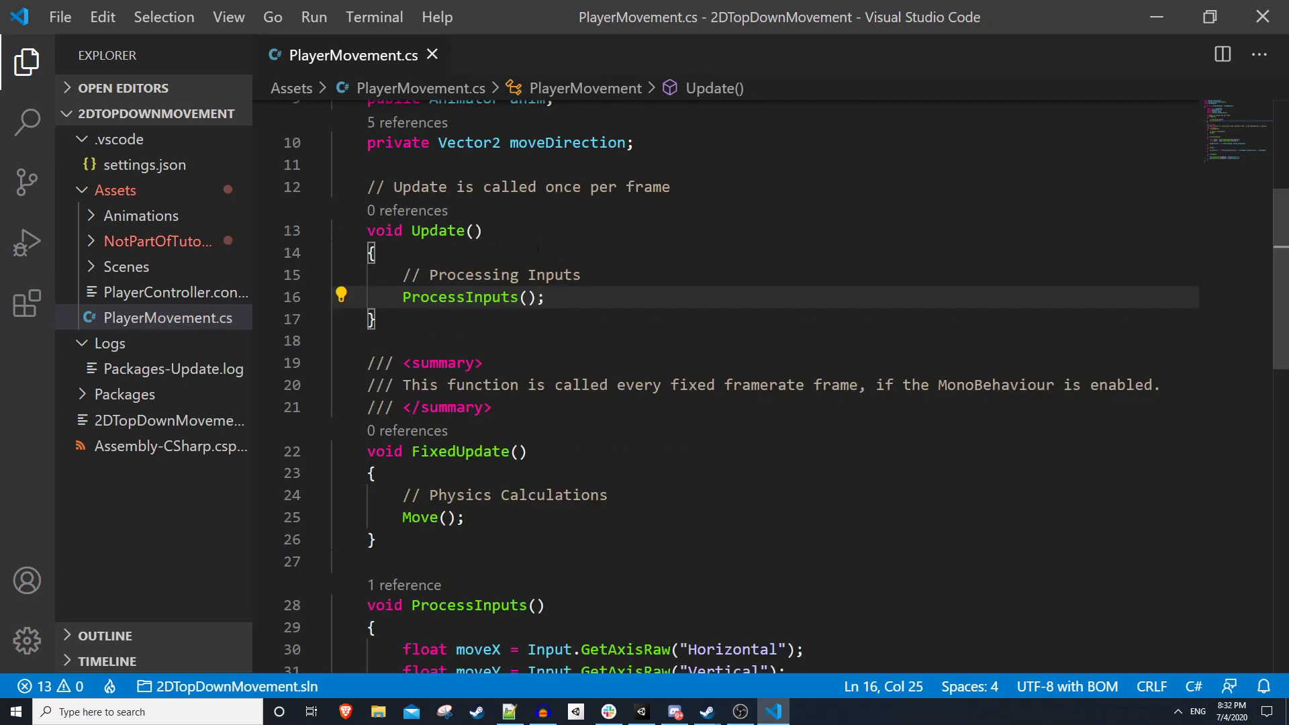
Call Animate(); after ProcessInputs(); in Update(), save, and assign the Player's Animator component to the Player Movement script's Anim field in Unity.
{"action": "key", "text": "Return"}
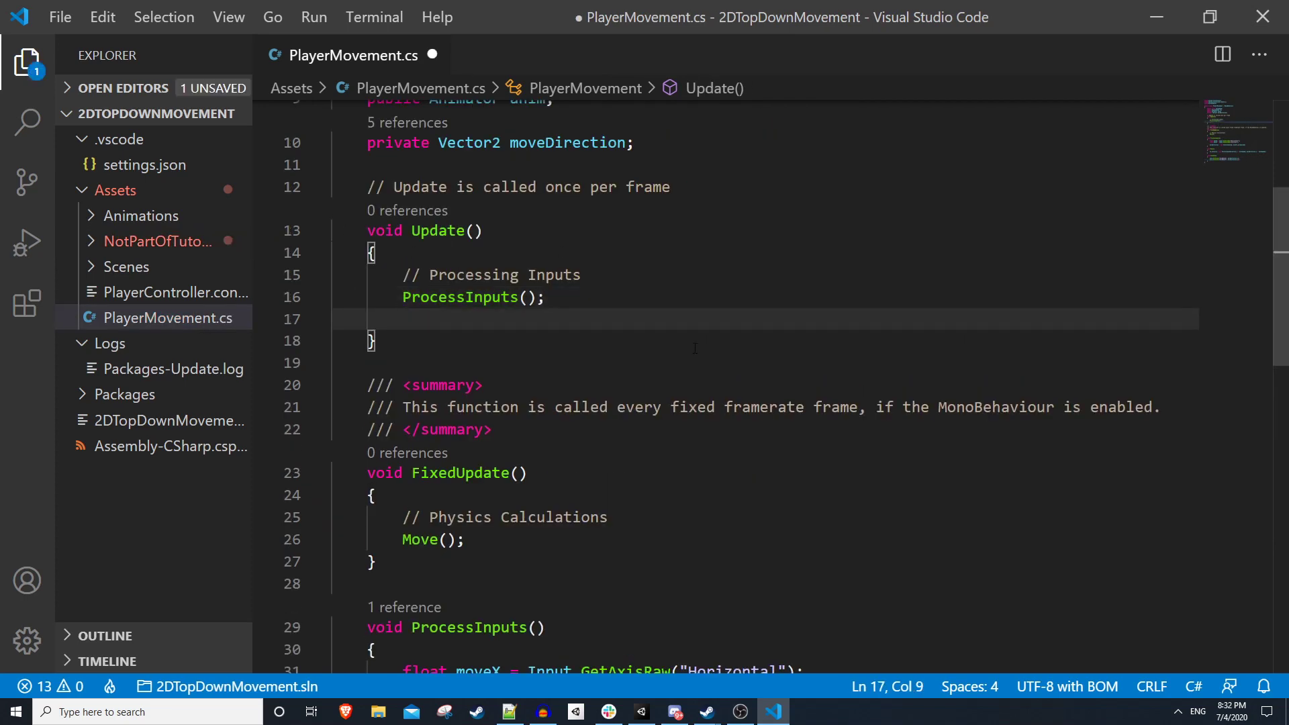
{"action": "type", "text": "Anim"}
{"action": "key", "text": "Tab"}
{"action": "type", "text": "();"}
{"action": "key", "text": "ctrl+s"}
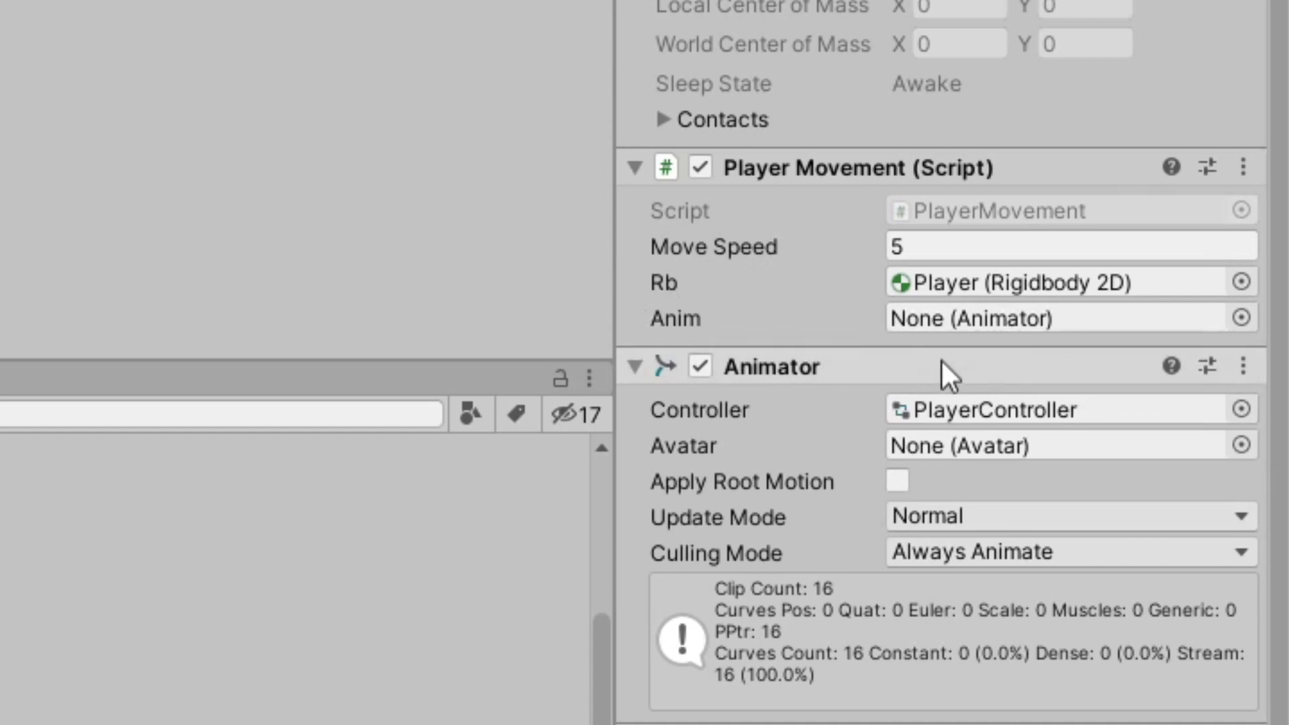
{"action": "left_click_drag", "start_coordinate": [731, 379], "coordinate": [934, 321]}
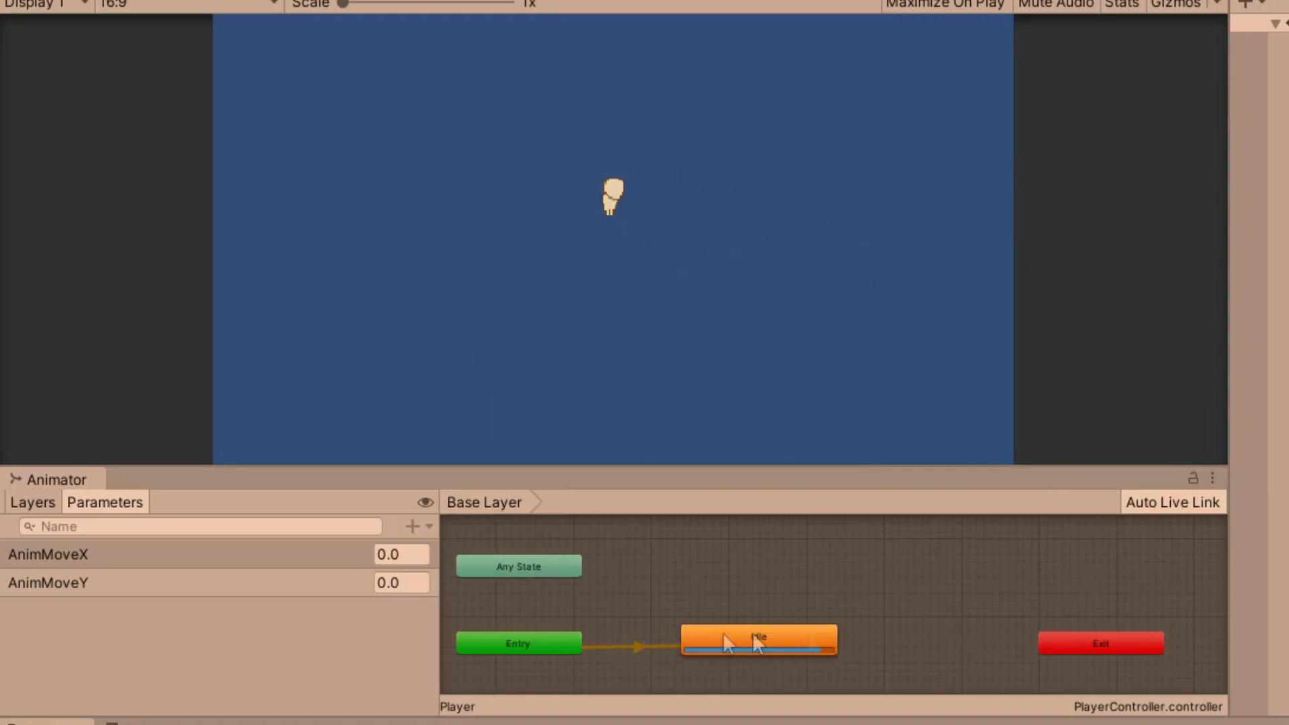
Open the Idle blend tree during play mode and move the player in every direction to check the idle animations against AnimMoveX and AnimMoveY.
{"action": "double_click", "coordinate": [771, 638]}
{"action": "key", "text": "s"}
{"action": "key", "text": "a"}
{"action": "key", "text": "w"}
{"action": "key", "text": "d"}
{"action": "key", "text": "s"}
{"action": "key", "text": "Left"}
{"action": "key", "text": "Up"}
{"action": "key", "text": "Right"}
{"action": "key", "text": "Down"}
{"action": "key", "text": "Left"}
{"action": "key", "text": "Up"}
{"action": "key", "text": "Right"}
{"action": "key", "text": "Down"}
{"action": "key", "text": "Up"}
{"action": "key", "text": "Left"}
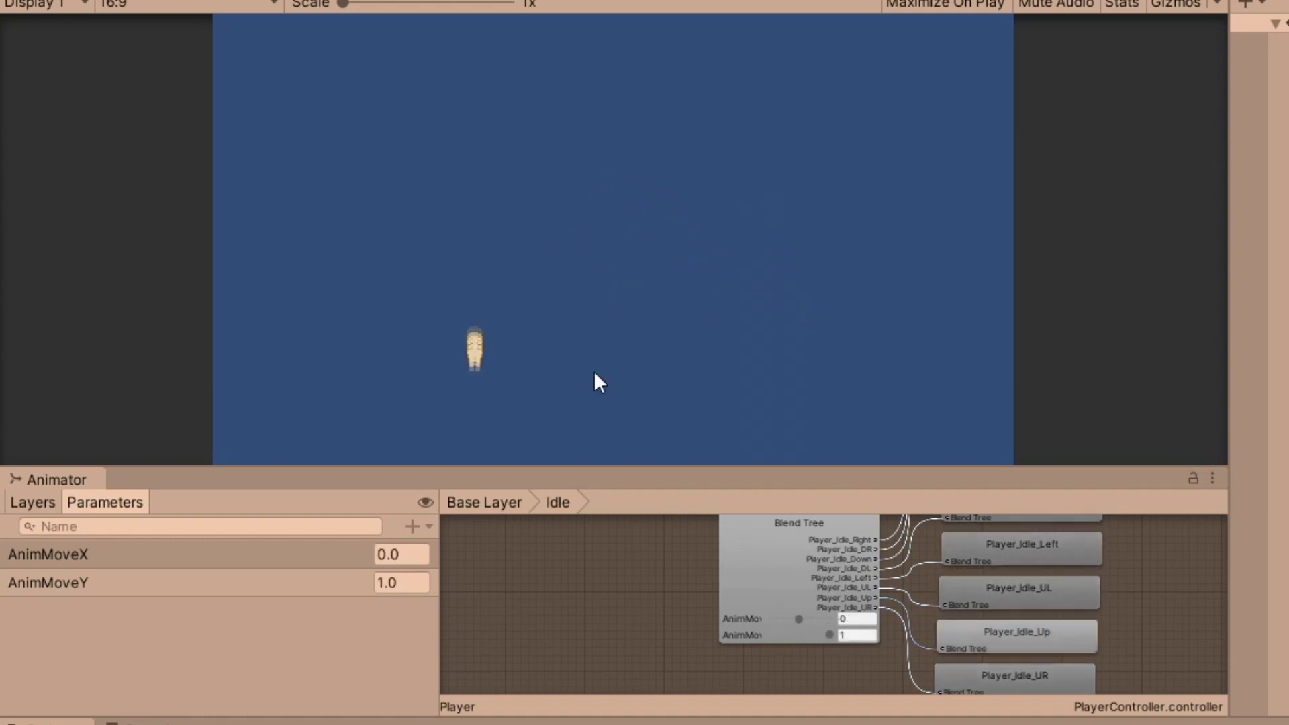
{"action": "key", "text": "Right"}
{"action": "key", "text": "Down"}
{"action": "key", "text": "Left"}
{"action": "key", "text": "Up"}
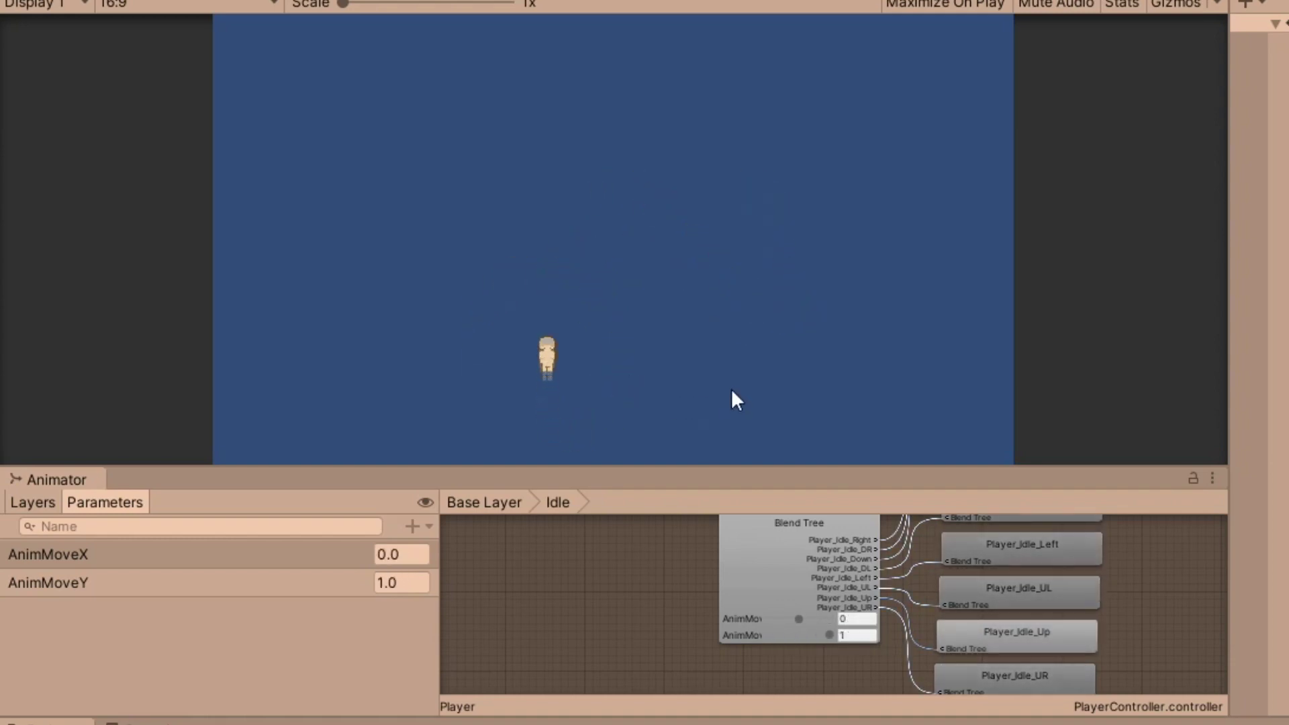
{"action": "key", "text": "Up"}
{"action": "key", "text": "Left"}
{"action": "key", "text": "Right"}
{"action": "key", "text": "Down"}
{"action": "key", "text": "Left"}
{"action": "key", "text": "Up"}
{"action": "key", "text": "Right"}
{"action": "key", "text": "Down"}
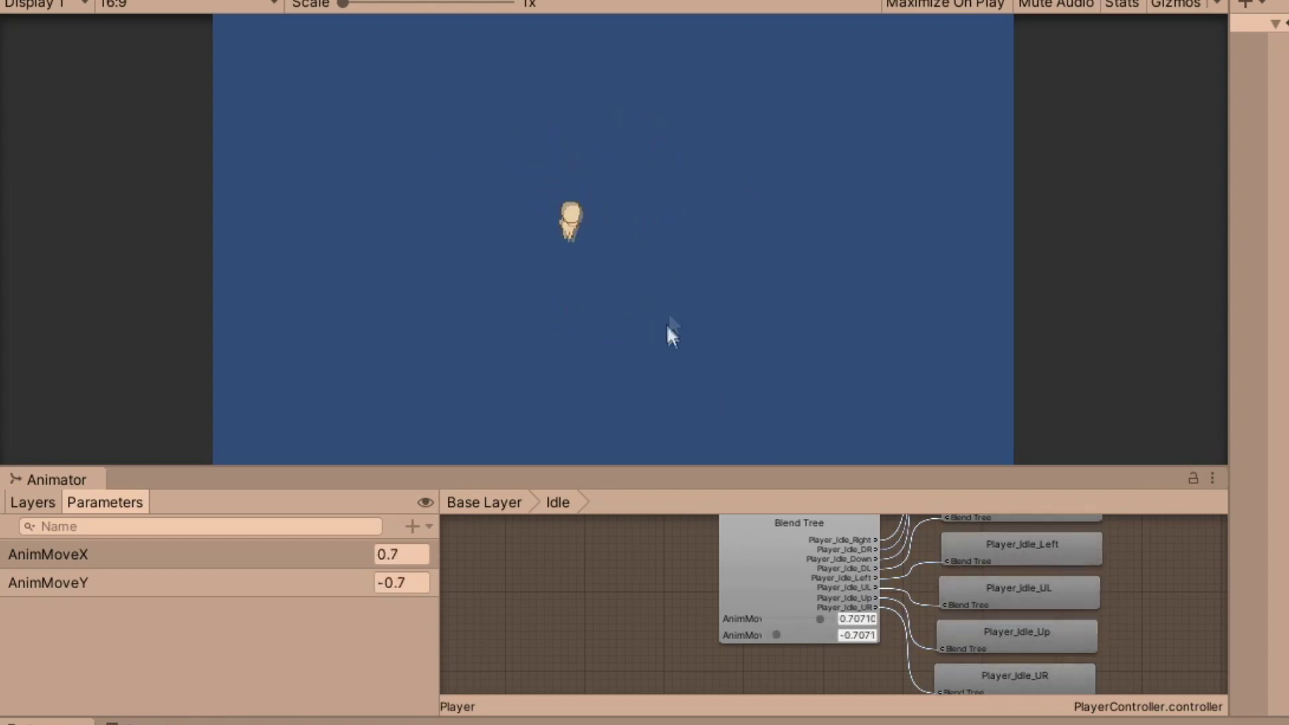
{"action": "key", "text": "Up"}
{"action": "key", "text": "Down"}
{"action": "key", "text": "Up"}
{"action": "key", "text": "Left"}
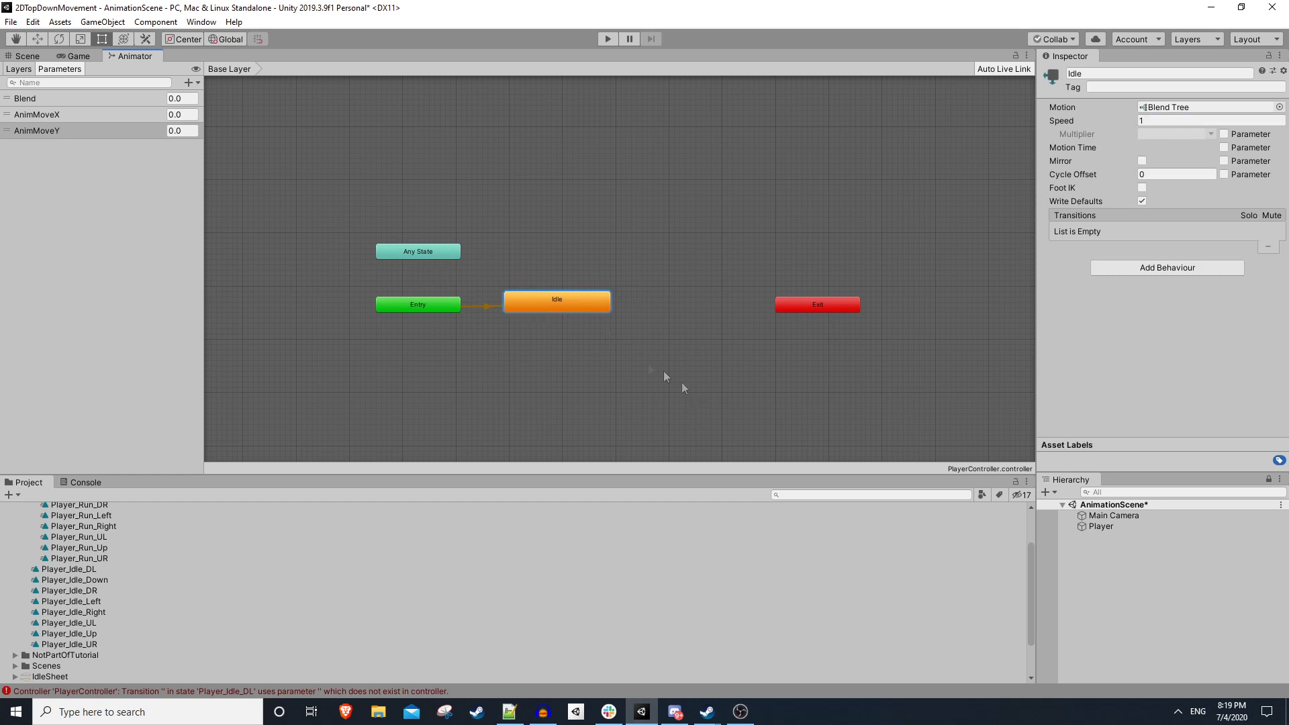
Create a new blend tree state beside Idle in the Base Layer and name it Running.
{"action": "left_click", "coordinate": [655, 311]}
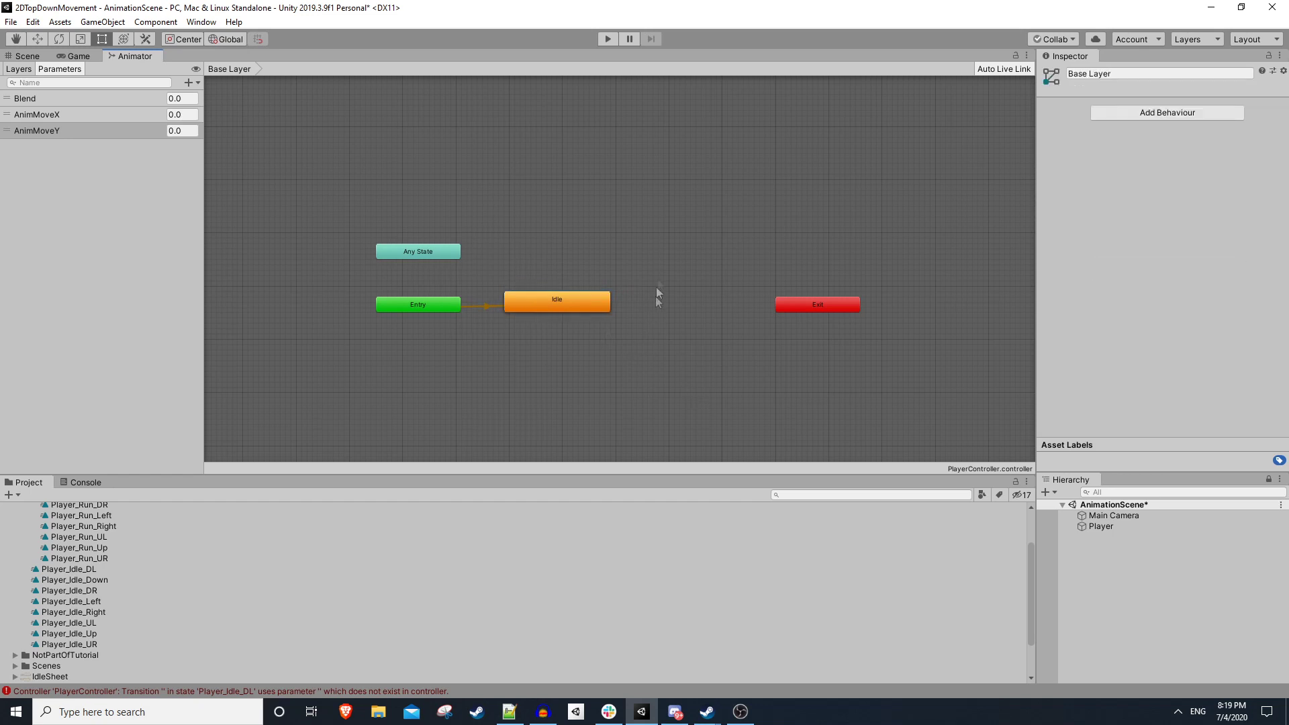
{"action": "right_click", "coordinate": [658, 298]}
{"action": "mouse_move", "coordinate": [772, 307]}
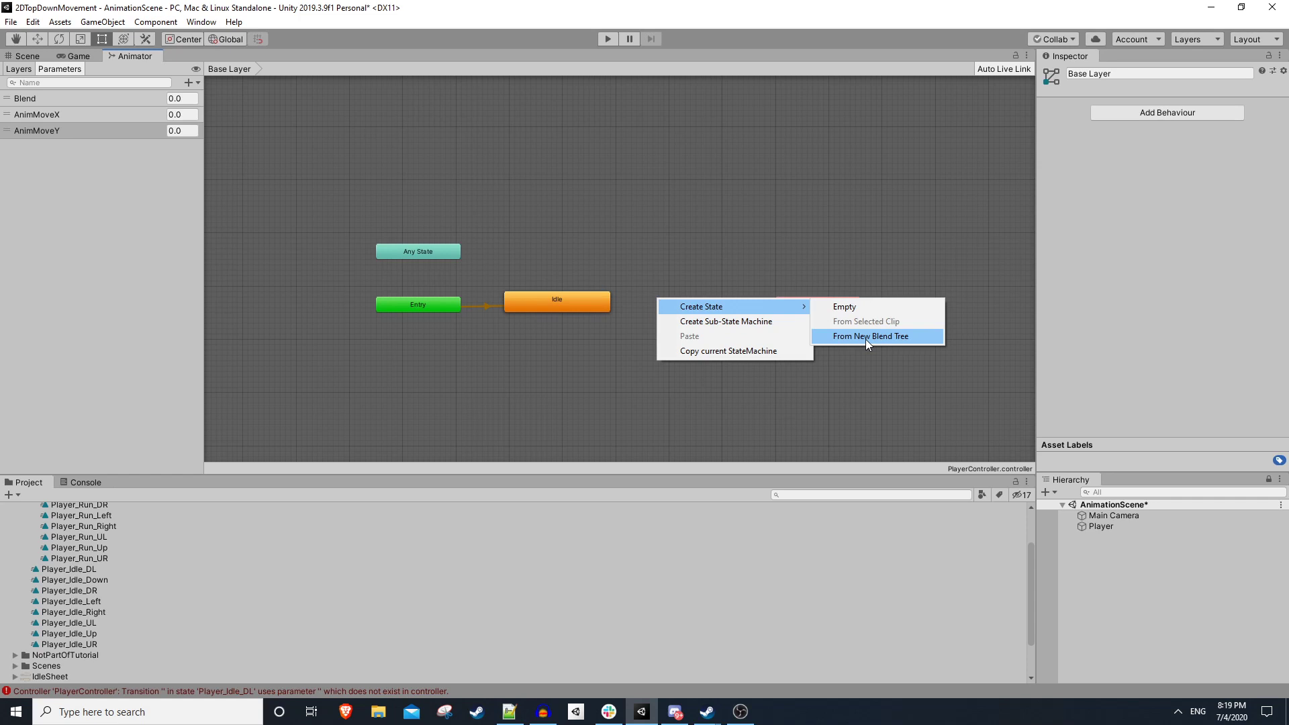
{"action": "left_click", "coordinate": [867, 339]}
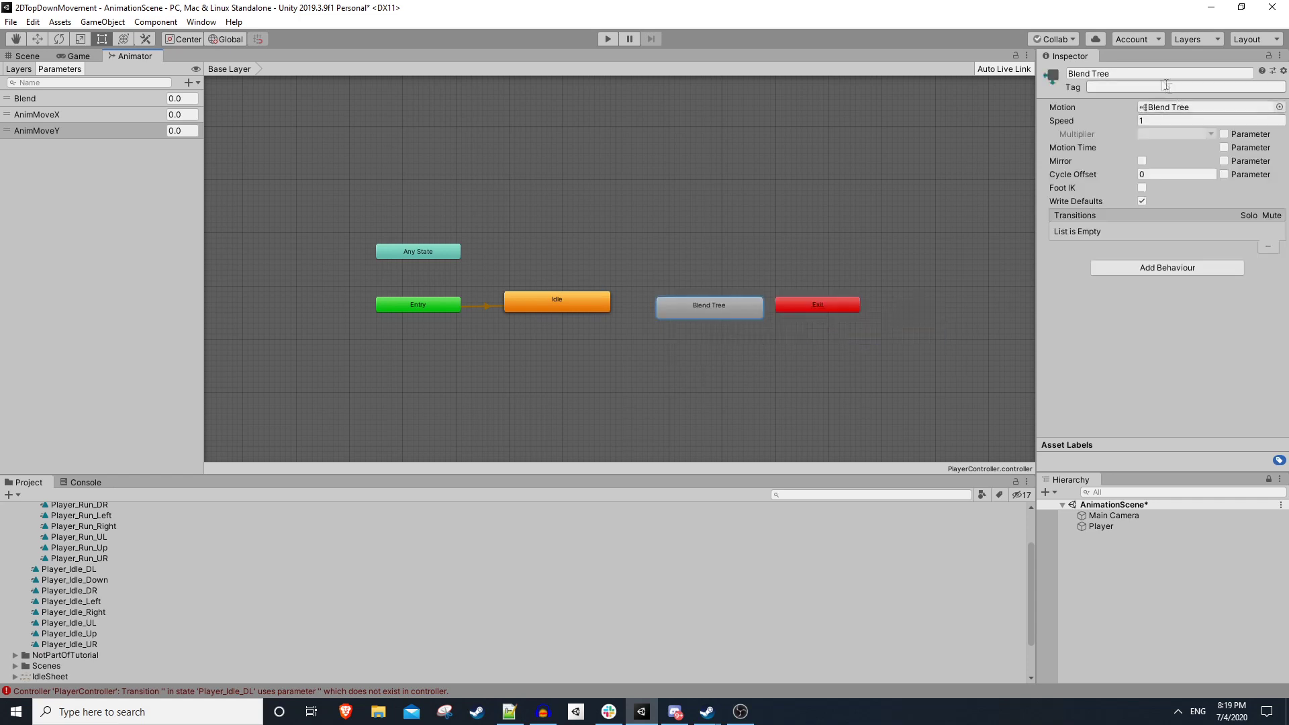
{"action": "left_click", "coordinate": [1148, 75]}
{"action": "type", "text": "Runn"}
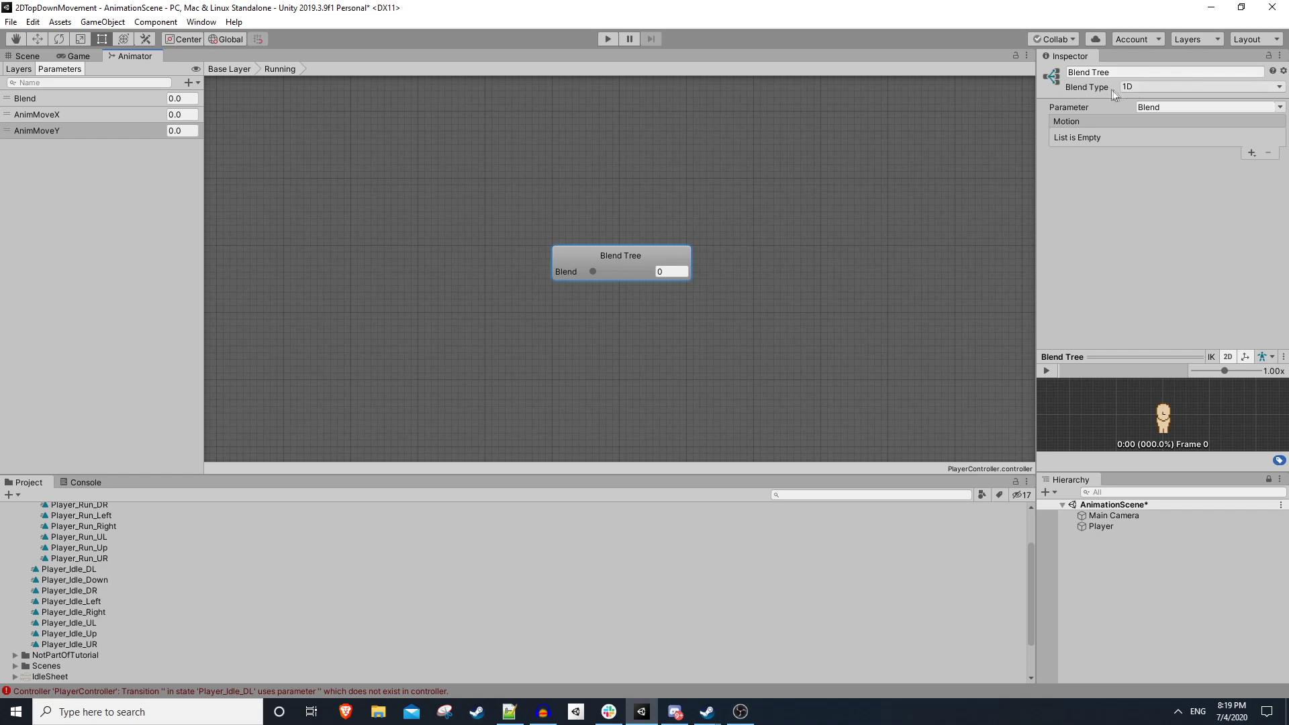
{"action": "left_click", "coordinate": [1124, 88]}
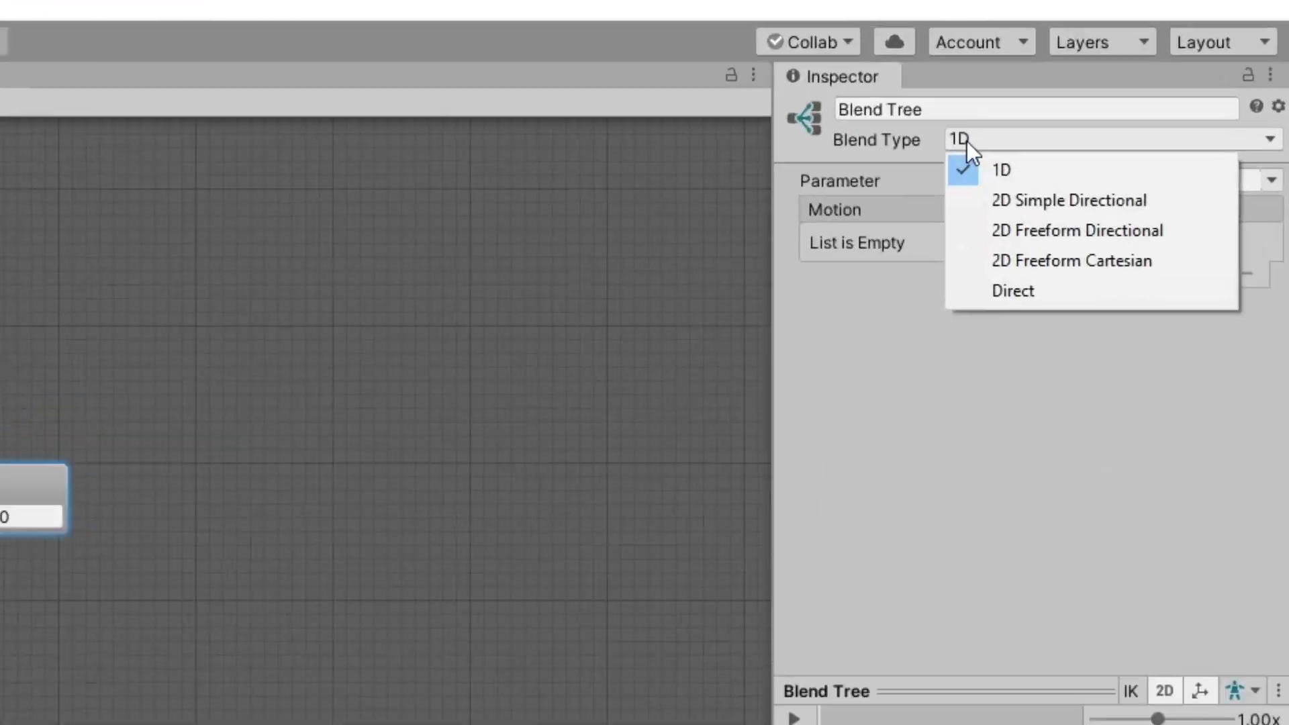
Set the Running blend tree to 2D Simple Directional with AnimMoveX and AnimMoveY as its parameters.
{"action": "left_click", "coordinate": [1144, 117]}
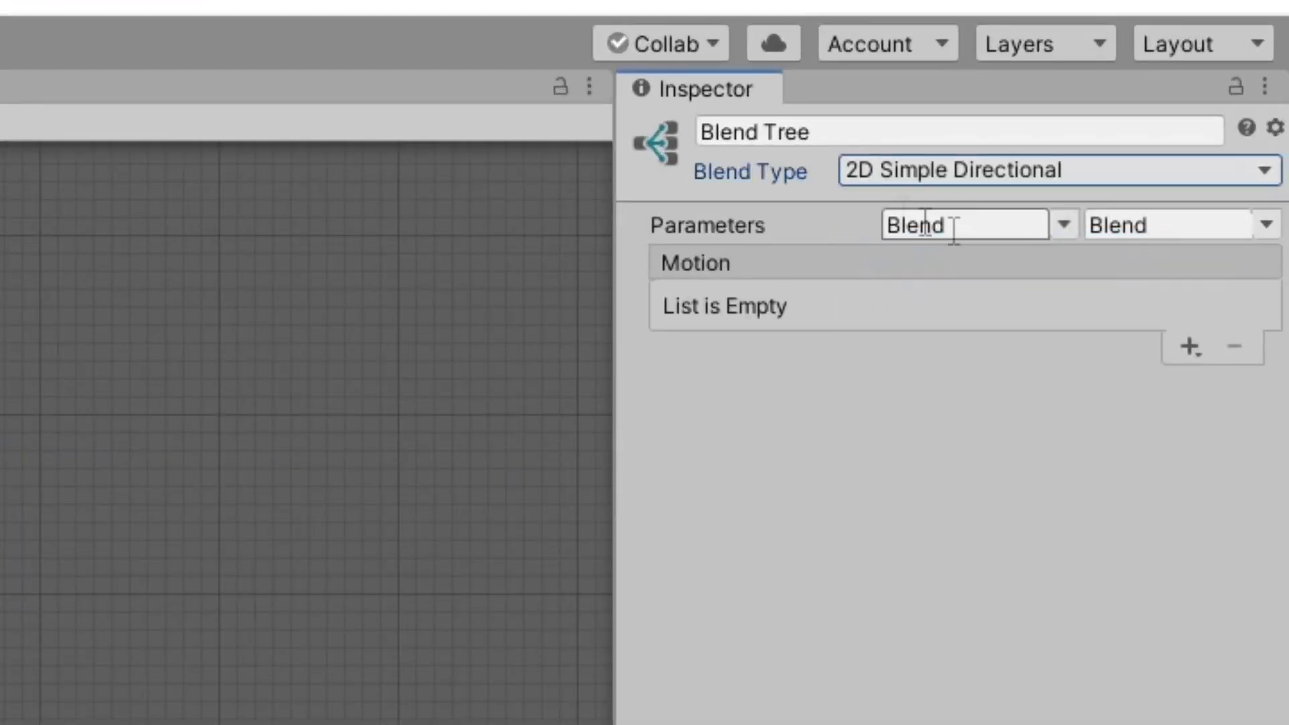
{"action": "left_click", "coordinate": [1064, 225]}
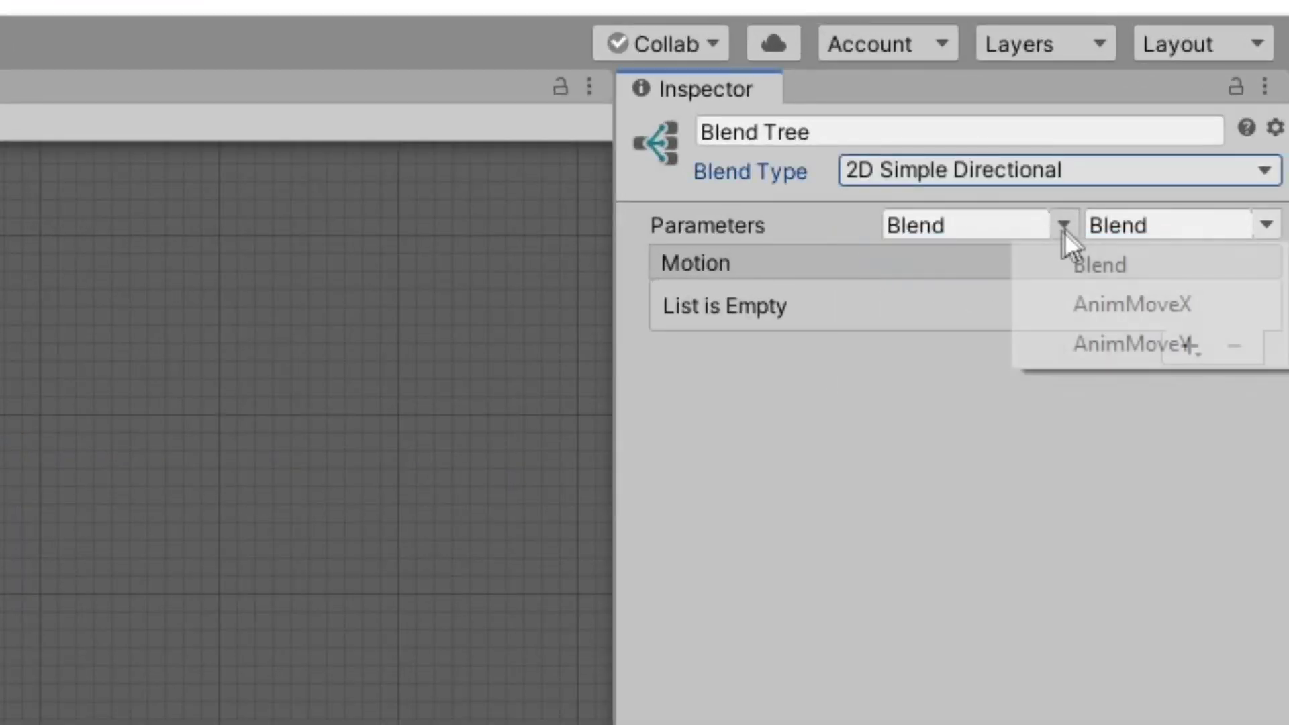
{"action": "left_click", "coordinate": [1073, 319]}
{"action": "left_click", "coordinate": [1266, 225]}
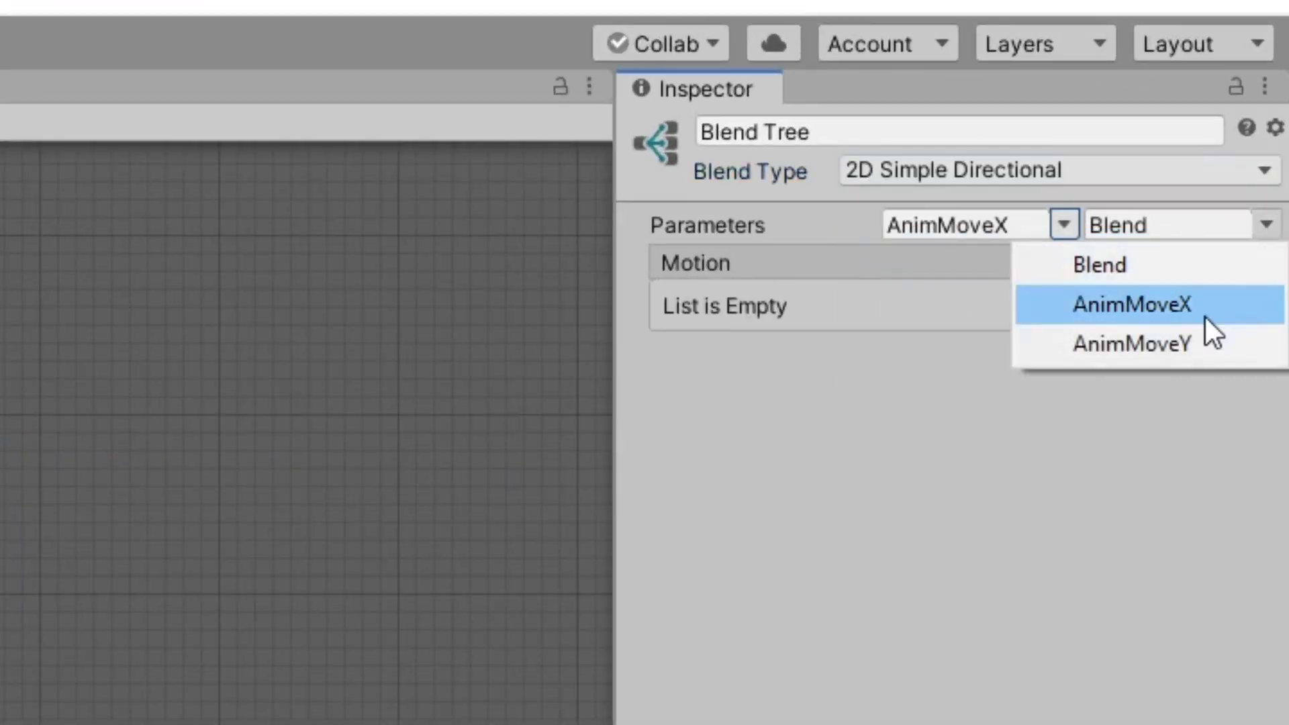
{"action": "left_click", "coordinate": [1175, 342]}
Add eight empty motion fields to the Running blend tree.
{"action": "left_click", "coordinate": [1188, 349]}
{"action": "left_click", "coordinate": [1188, 369]}
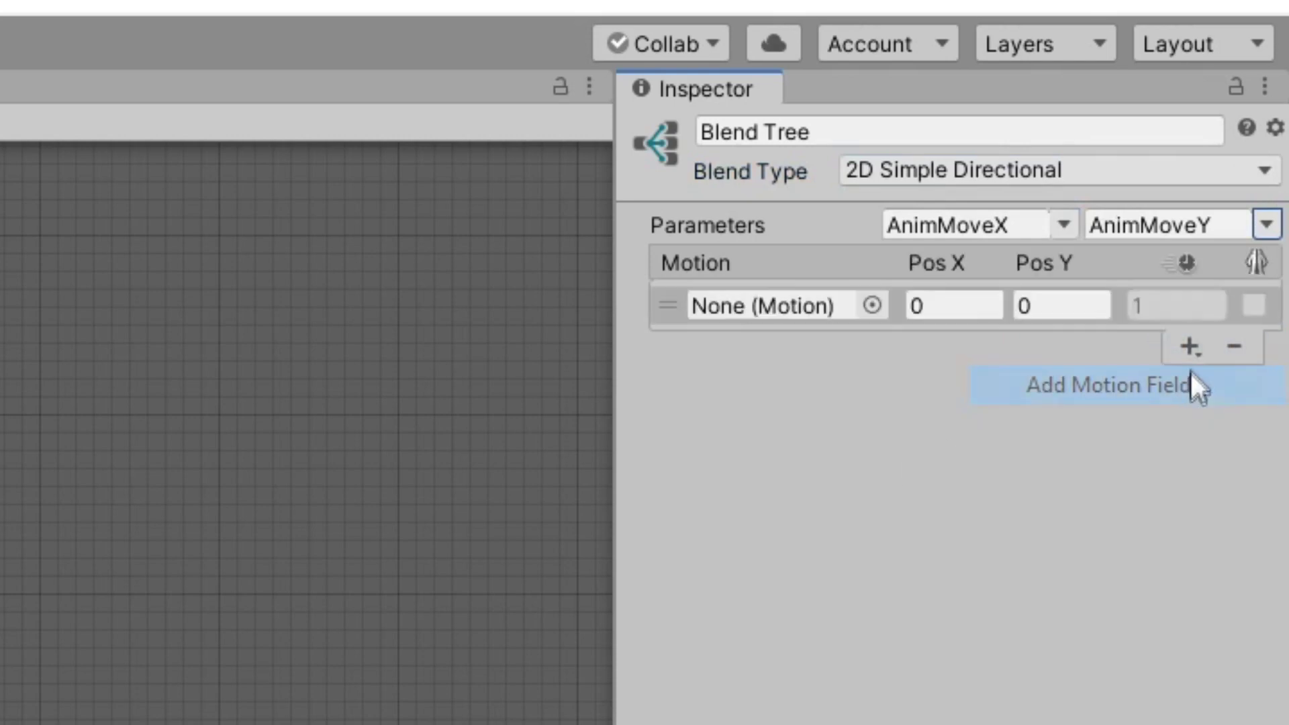
{"action": "left_click", "coordinate": [1187, 355]}
{"action": "left_click", "coordinate": [1188, 376]}
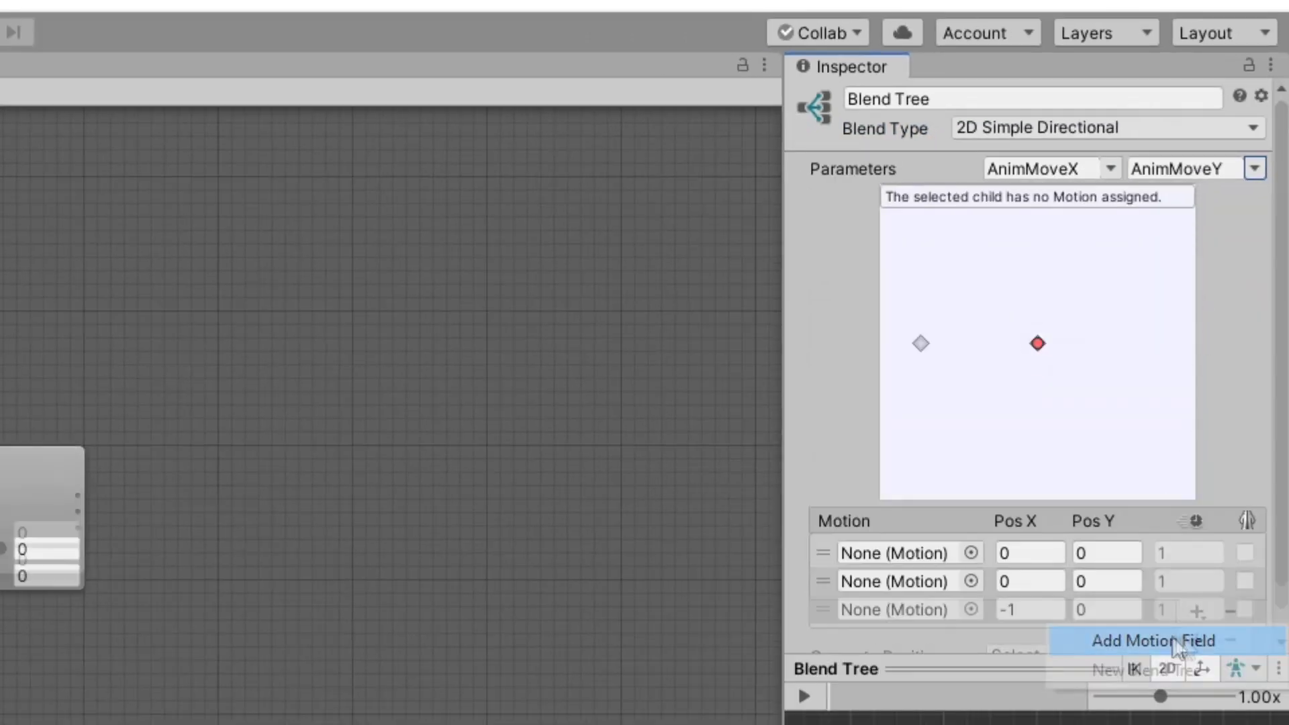
{"action": "scroll", "coordinate": [1186, 624], "scroll_direction": "down", "scroll_amount": 3}
{"action": "left_click", "coordinate": [1196, 590]}
{"action": "left_click", "coordinate": [1188, 616]}
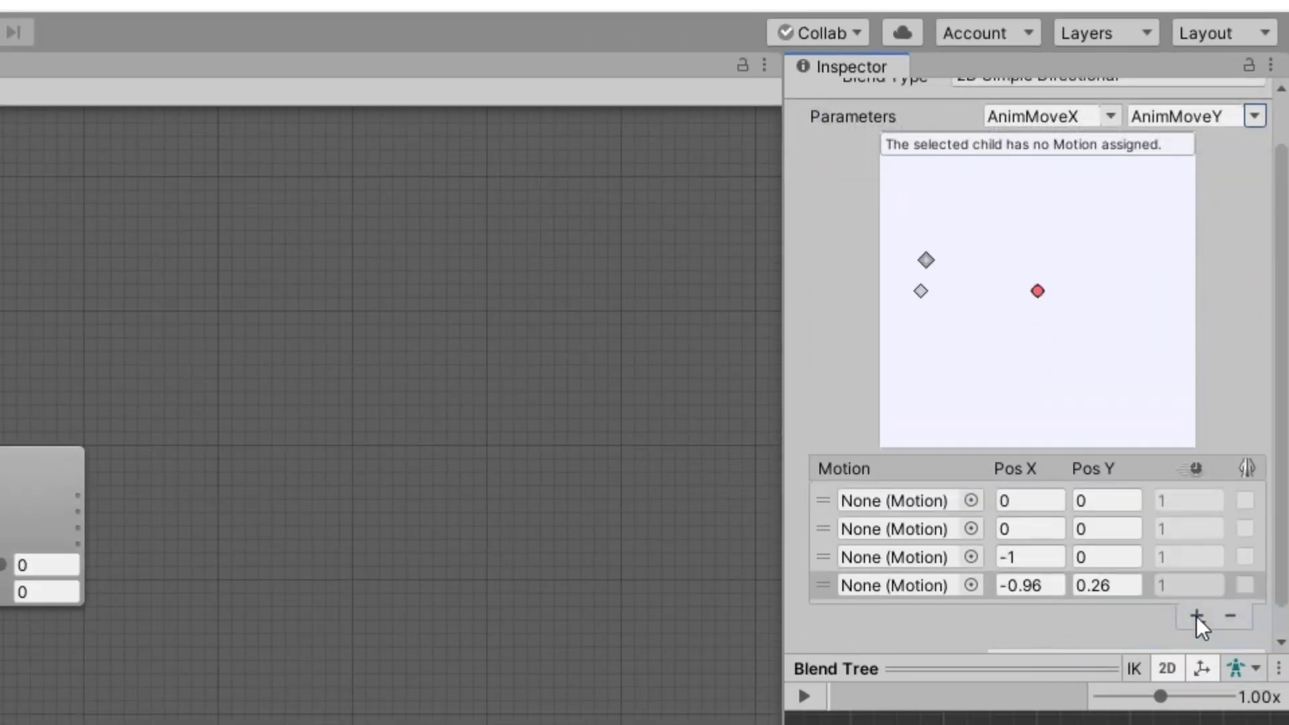
{"action": "left_click", "coordinate": [1196, 616]}
{"action": "left_click", "coordinate": [1189, 644]}
{"action": "left_click", "coordinate": [1196, 643]}
{"action": "left_click", "coordinate": [1199, 660]}
Assign the Player_Run clips to the eight motion fields in the order Right, DR, Down, DL, Left, UL, Up, UR.
{"action": "scroll", "coordinate": [1199, 638], "scroll_direction": "down", "scroll_amount": 3}
{"action": "left_click_drag", "start_coordinate": [673, 464], "coordinate": [898, 359]}
{"action": "scroll", "coordinate": [904, 469], "scroll_direction": "down", "scroll_amount": 3}
{"action": "left_click_drag", "start_coordinate": [470, 718], "coordinate": [892, 417]}
{"action": "left_click_drag", "start_coordinate": [470, 719], "coordinate": [886, 445]}
{"action": "left_click_drag", "start_coordinate": [470, 718], "coordinate": [899, 558]}
Set the run clip positions in list order to (1, 0), (1, -1), (0, -1), (-1, -1), (-1, 0), (-1, 1), (0, 1) and (1, 1).
{"action": "left_click", "coordinate": [1049, 362]}
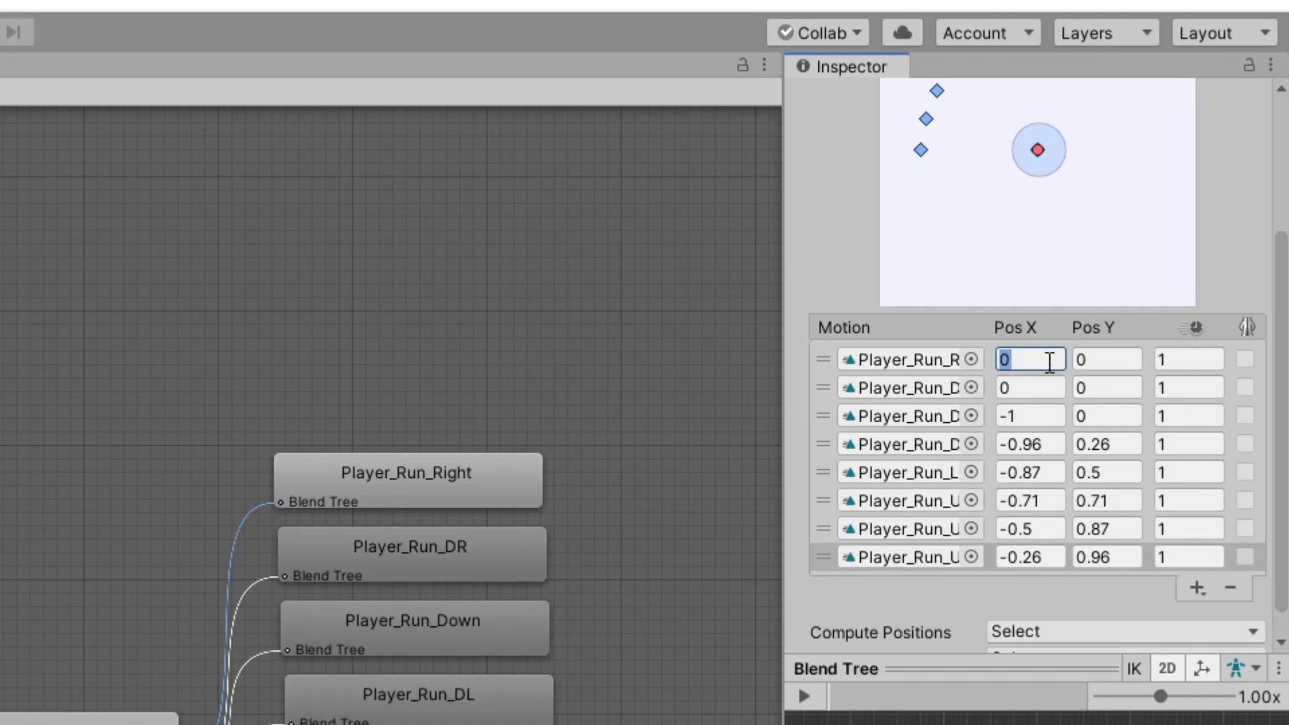
{"action": "type", "text": "1"}
{"action": "key", "text": "Tab"}
{"action": "type", "text": "1"}
{"action": "key", "text": "Tab"}
{"action": "type", "text": "-1"}
{"action": "key", "text": "Tab"}
{"action": "type", "text": "0\t-1"}
{"action": "key", "text": "Tab"}
{"action": "type", "text": "-1\t-1"}
{"action": "key", "text": "Tab"}
{"action": "type", "text": "-1\t0"}
{"action": "key", "text": "Tab"}
{"action": "type", "text": "-1\t1"}
{"action": "key", "text": "Tab"}
{"action": "type", "text": "0\t1"}
{"action": "key", "text": "Tab"}
{"action": "type", "text": "1\t1"}
{"action": "scroll", "coordinate": [627, 416], "scroll_direction": "down", "scroll_amount": 3}
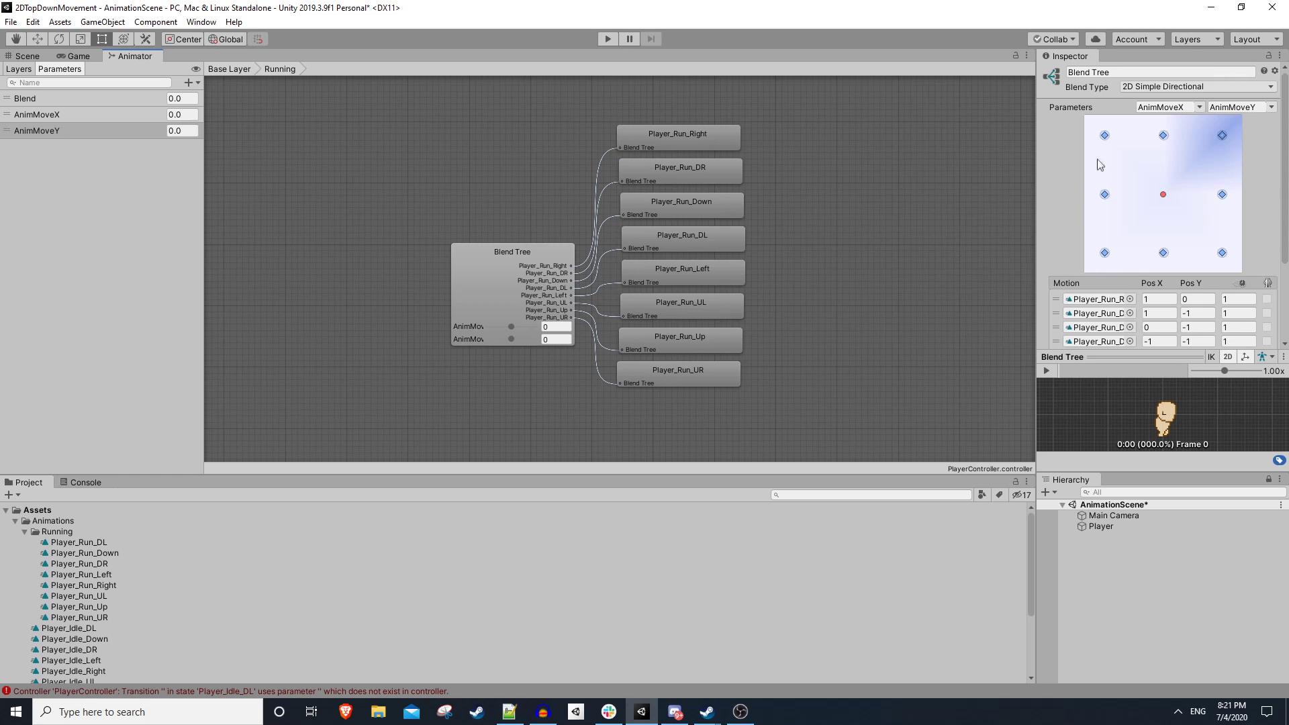
{"action": "left_click", "coordinate": [1111, 253]}
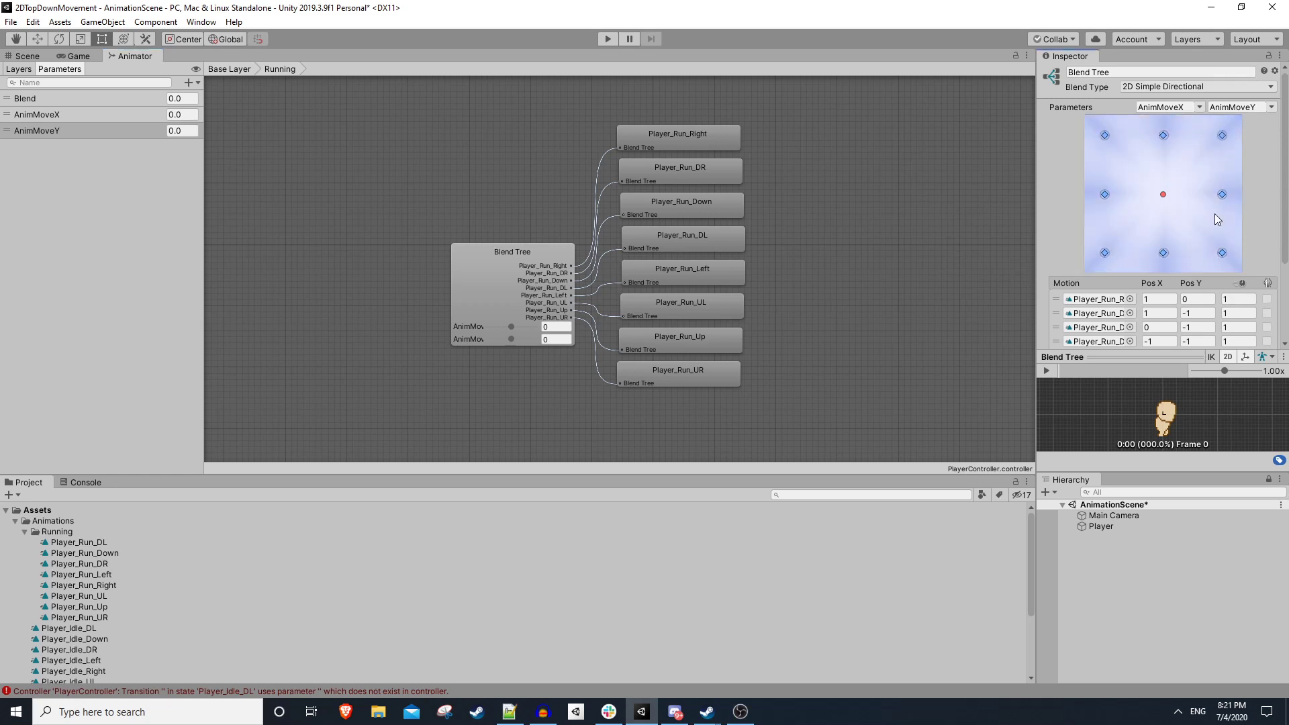
{"action": "scroll", "coordinate": [1150, 268], "scroll_direction": "down", "scroll_amount": 3}
{"action": "scroll", "coordinate": [1103, 140], "scroll_direction": "up", "scroll_amount": 3}
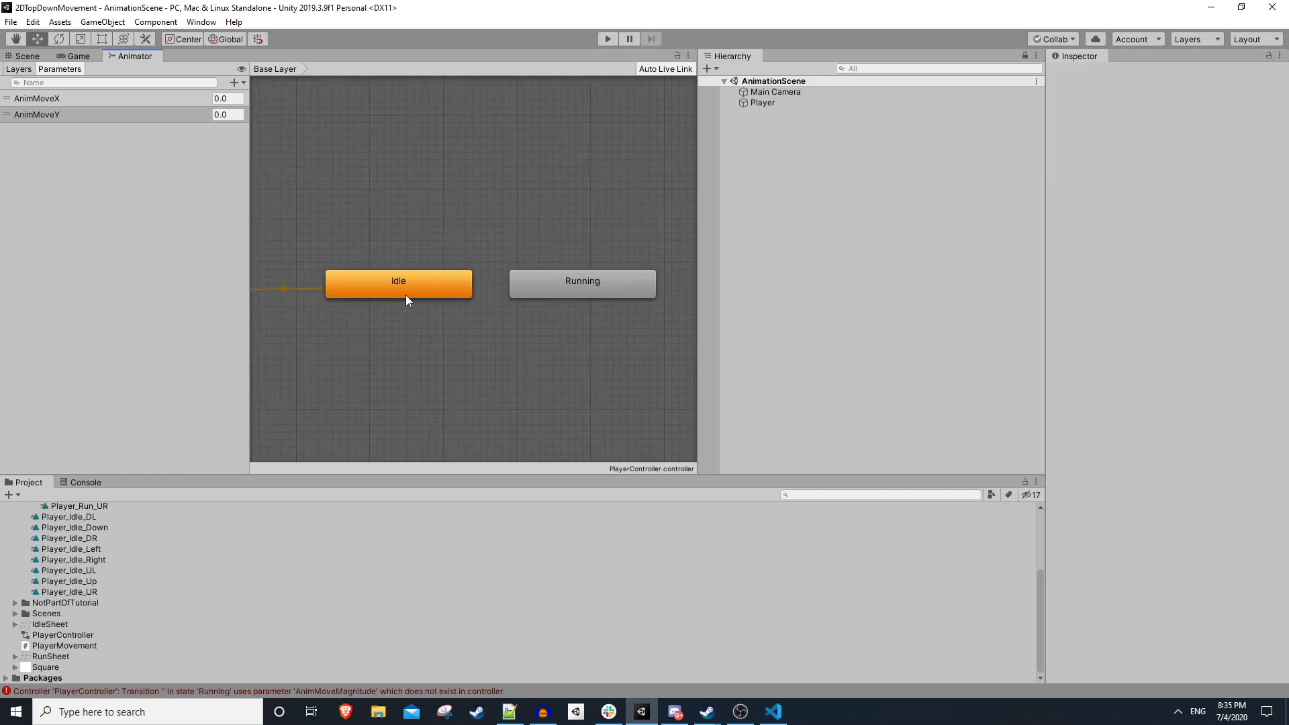
Check the Running blend tree, return to the Base Layer and add a float parameter named AnimMoveMagnitude.
{"action": "double_click", "coordinate": [577, 280]}
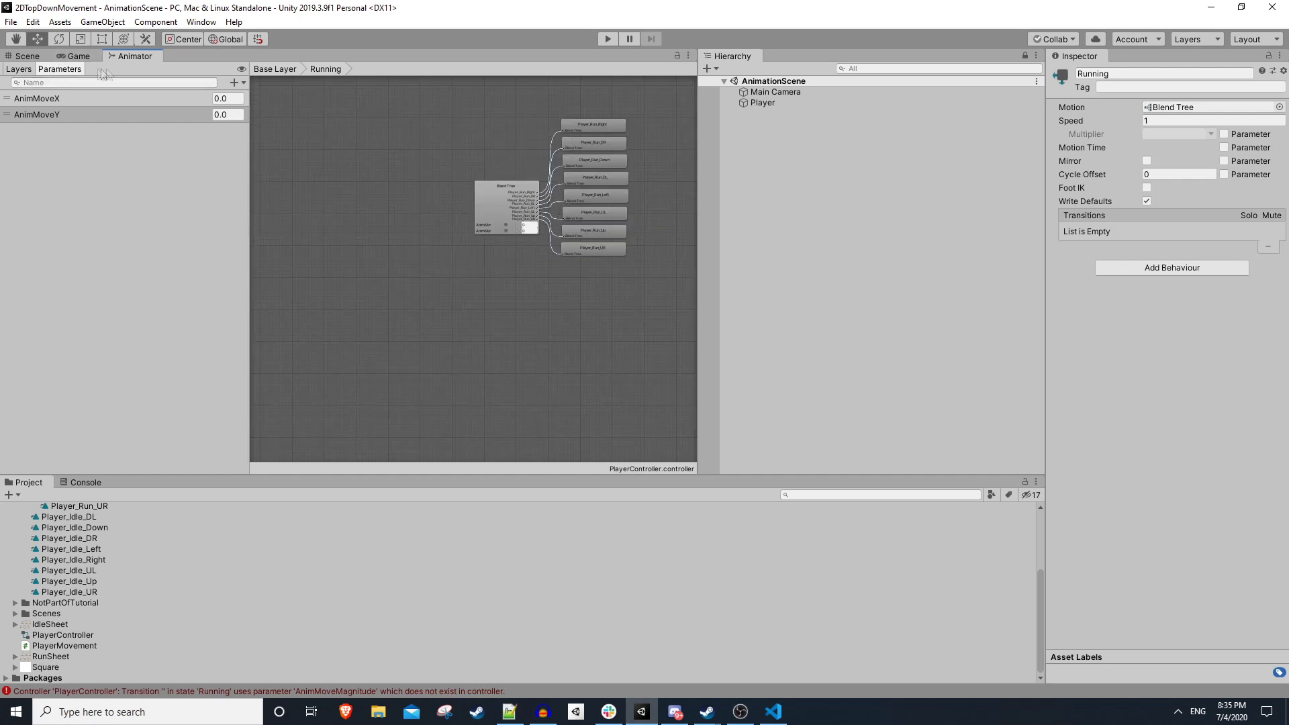
{"action": "left_click", "coordinate": [275, 69]}
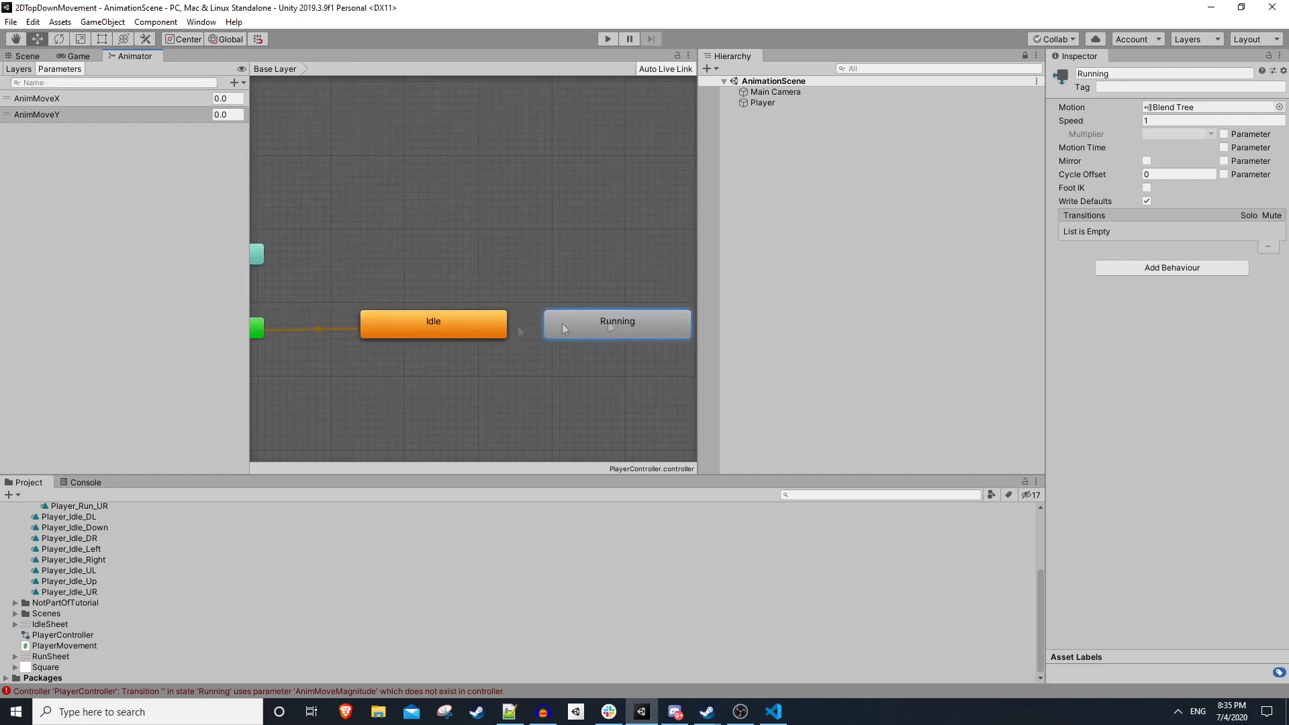
{"action": "left_click", "coordinate": [236, 81]}
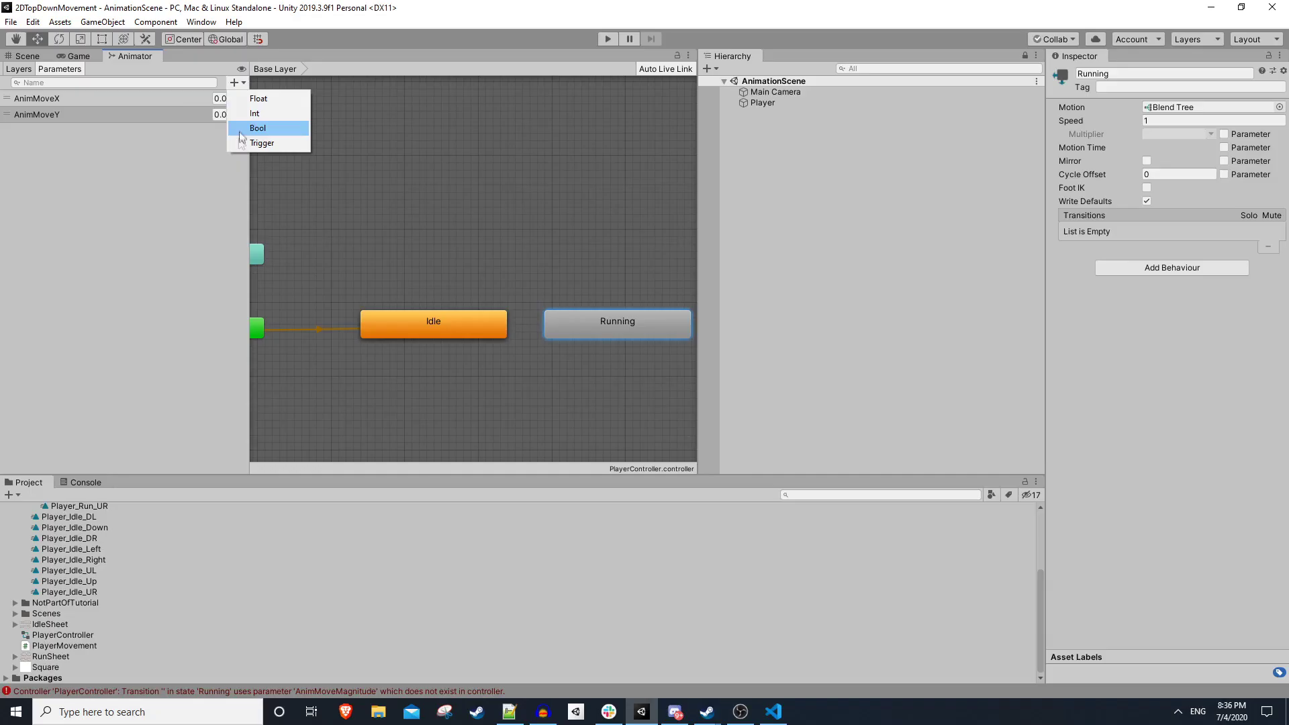
{"action": "left_click", "coordinate": [272, 98]}
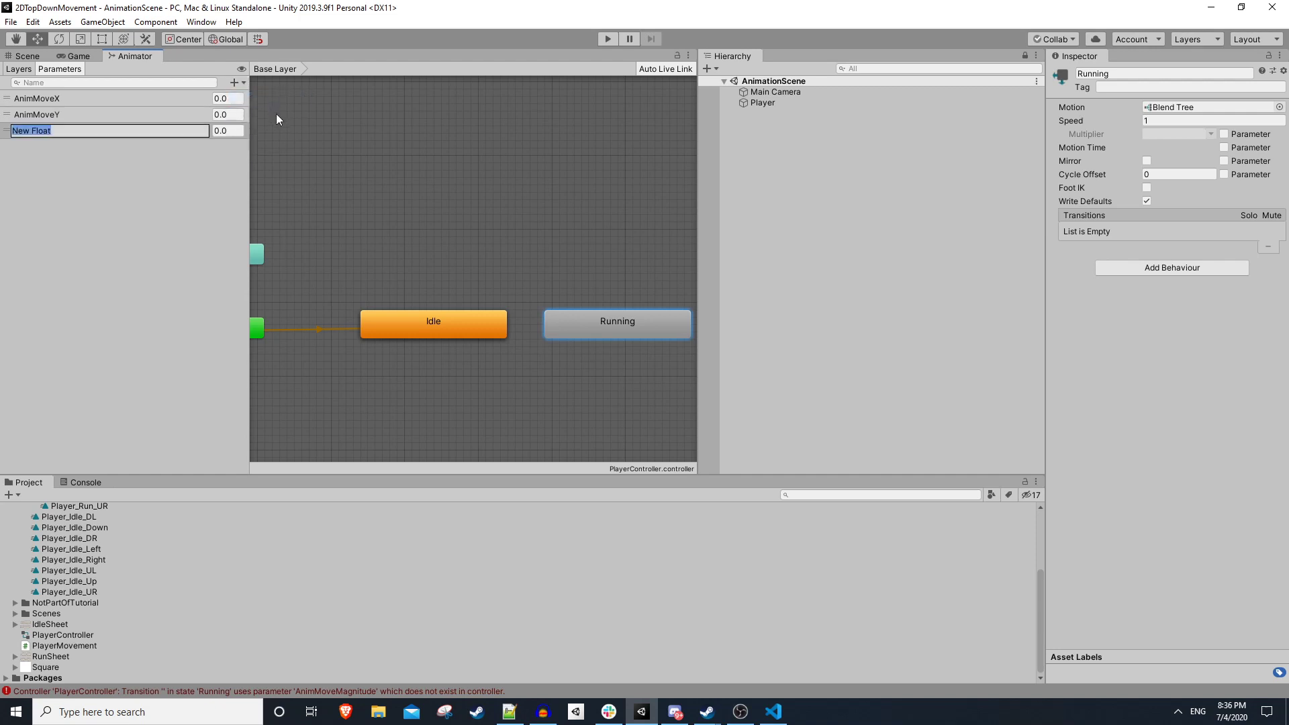
{"action": "type", "text": "AnimMoveMagnitude"}
Make a transition from the Idle state to Running and move Running farther away from Idle.
{"action": "left_click", "coordinate": [443, 338]}
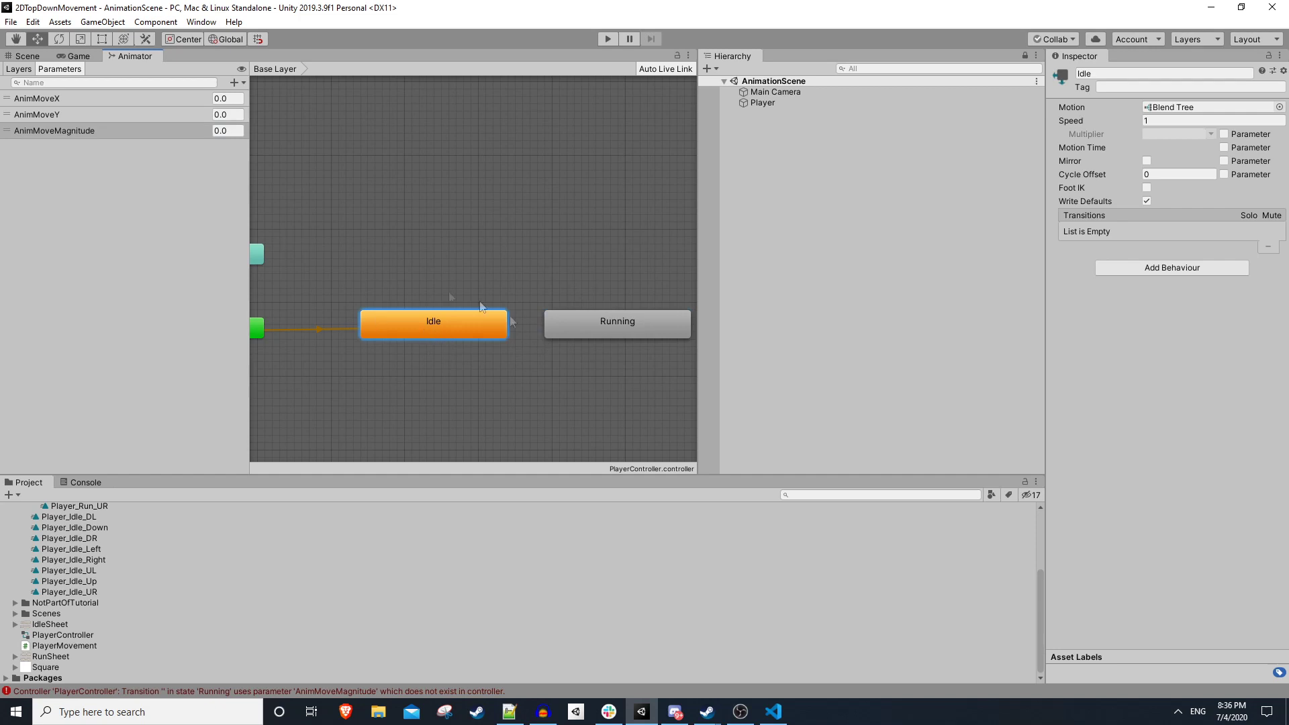
{"action": "right_click", "coordinate": [430, 328]}
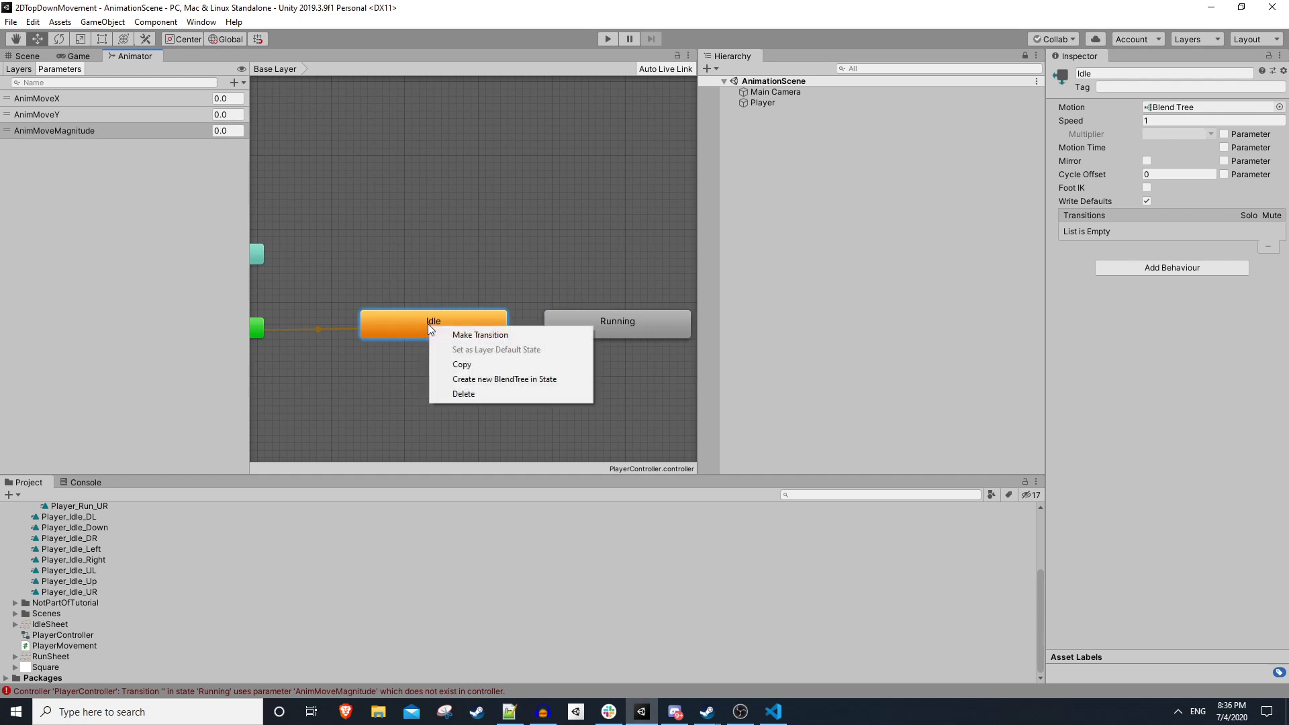
{"action": "left_click", "coordinate": [438, 332]}
{"action": "left_click", "coordinate": [614, 328]}
{"action": "left_click", "coordinate": [523, 329]}
{"action": "left_click", "coordinate": [669, 322]}
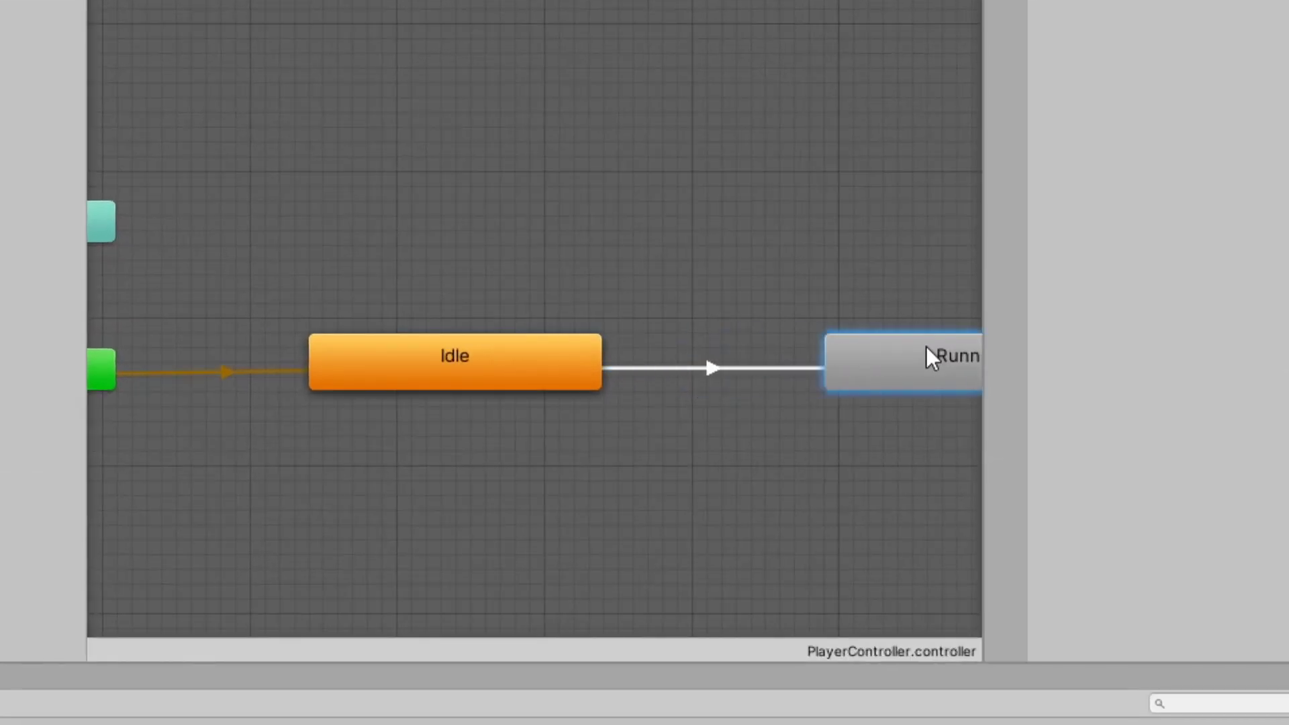
Give the Idle to Running transition a condition of AnimMoveMagnitude Greater than 0.1.
{"action": "left_click", "coordinate": [561, 329]}
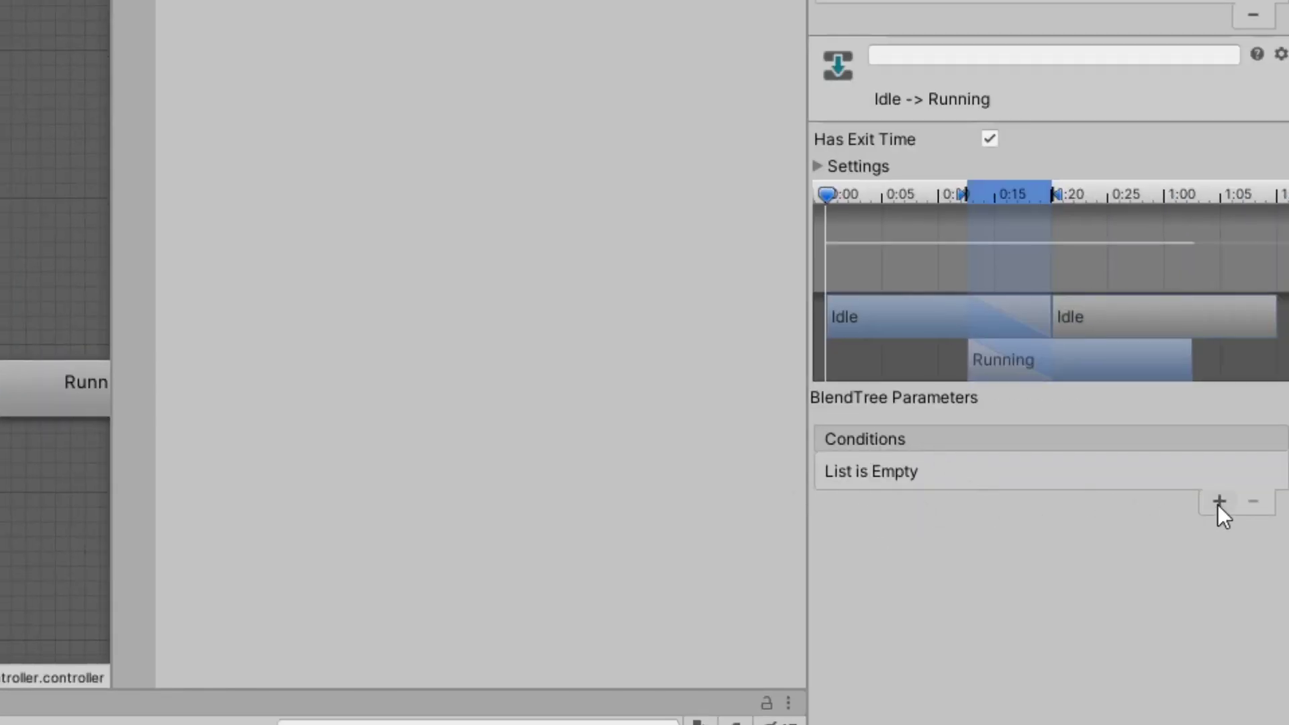
{"action": "left_click", "coordinate": [1219, 502]}
{"action": "left_click", "coordinate": [915, 474]}
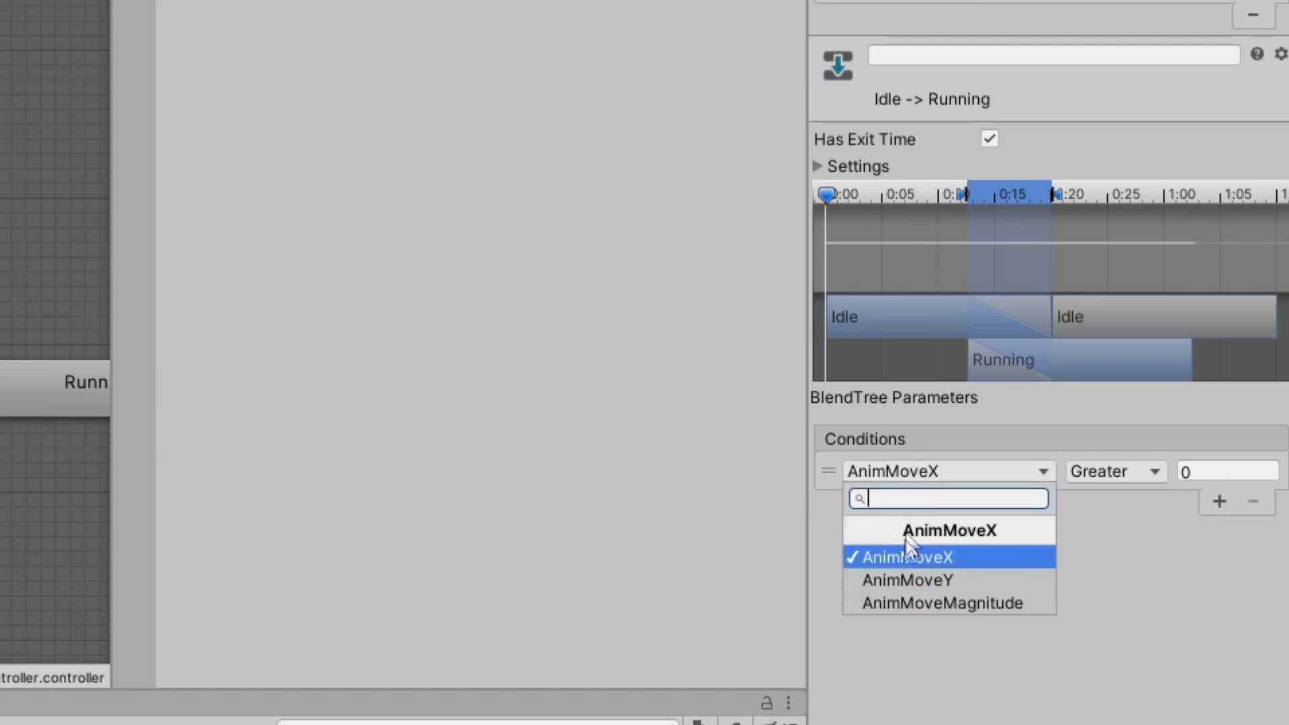
{"action": "left_click", "coordinate": [888, 602]}
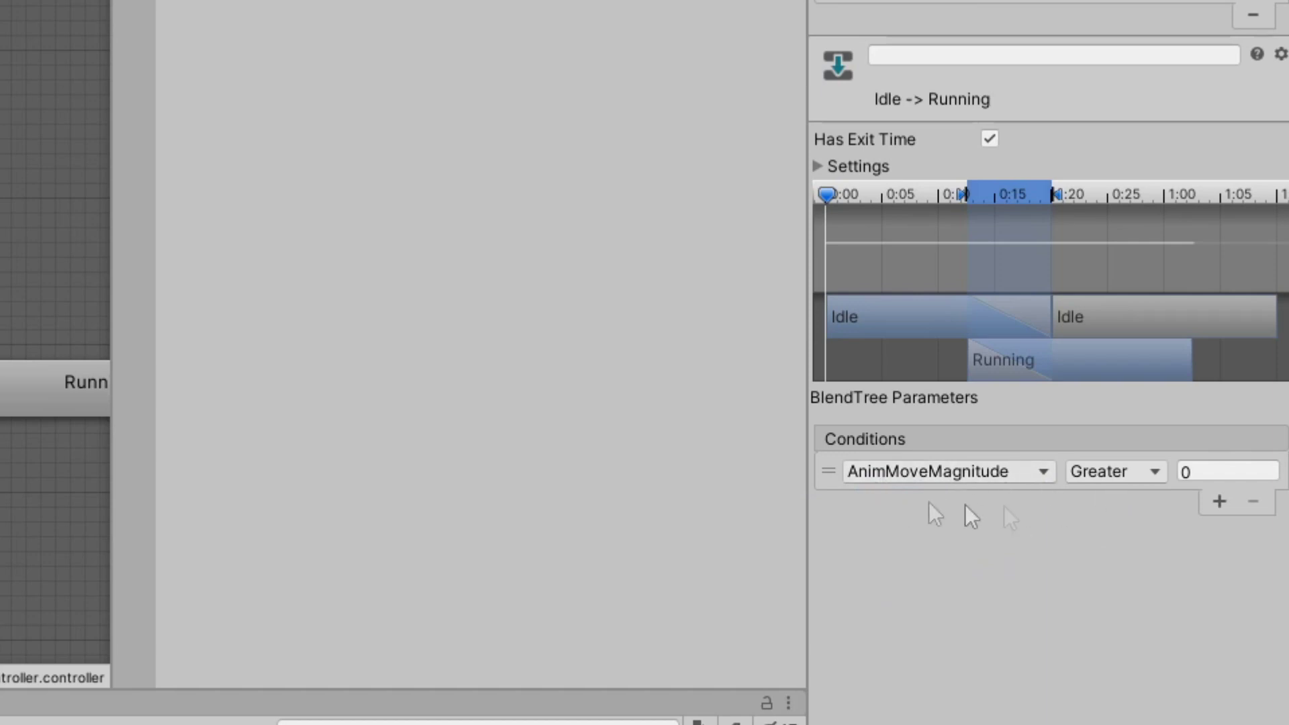
{"action": "left_click", "coordinate": [1203, 473]}
{"action": "type", "text": "0.1"}
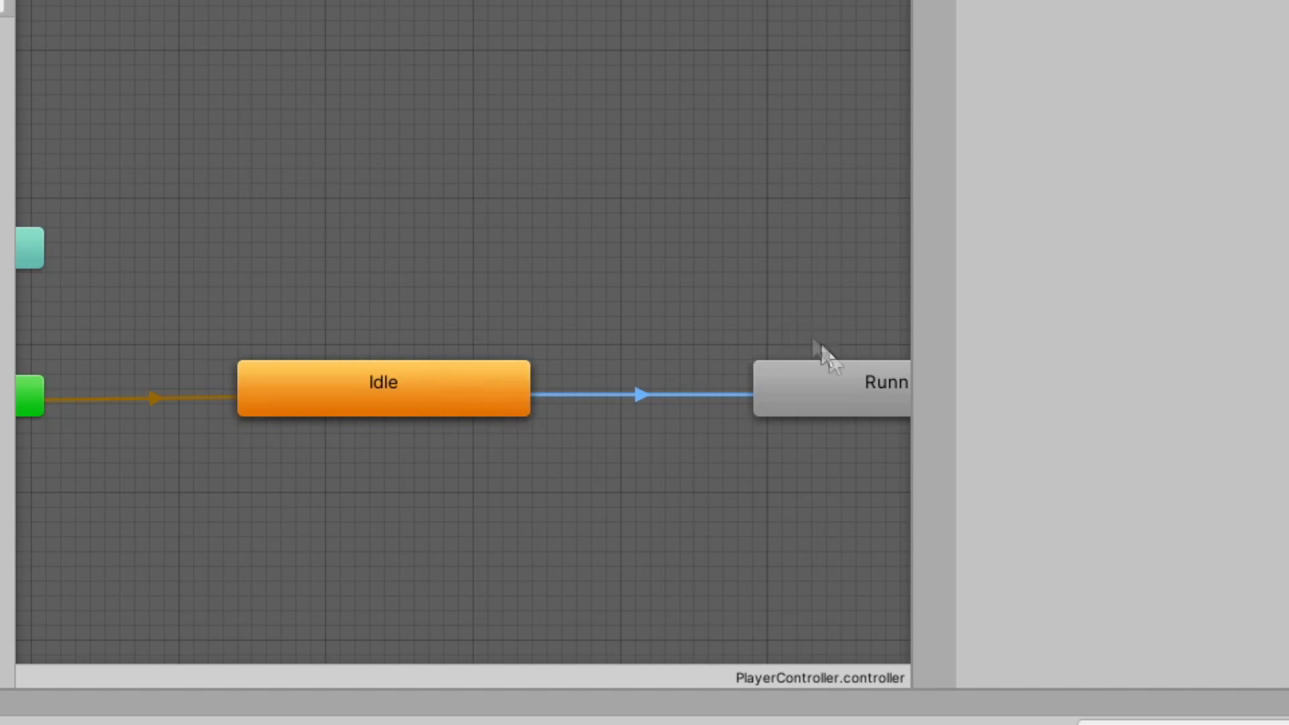
Make a transition from the Running state back to Idle.
{"action": "left_click", "coordinate": [845, 381]}
{"action": "right_click", "coordinate": [836, 383]}
{"action": "left_click", "coordinate": [854, 400]}
{"action": "left_click", "coordinate": [467, 389]}
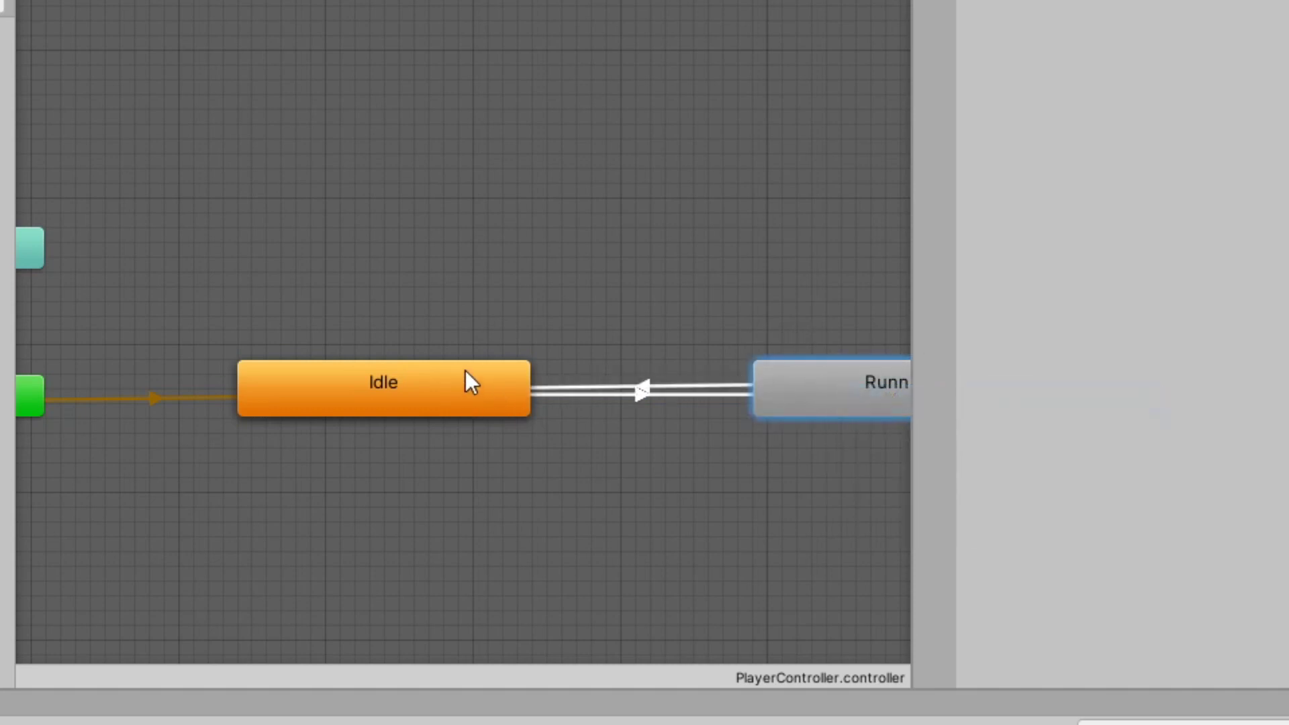
Give the Running to Idle transition a condition of AnimMoveMagnitude Less than 0.1.
{"action": "left_click", "coordinate": [651, 383]}
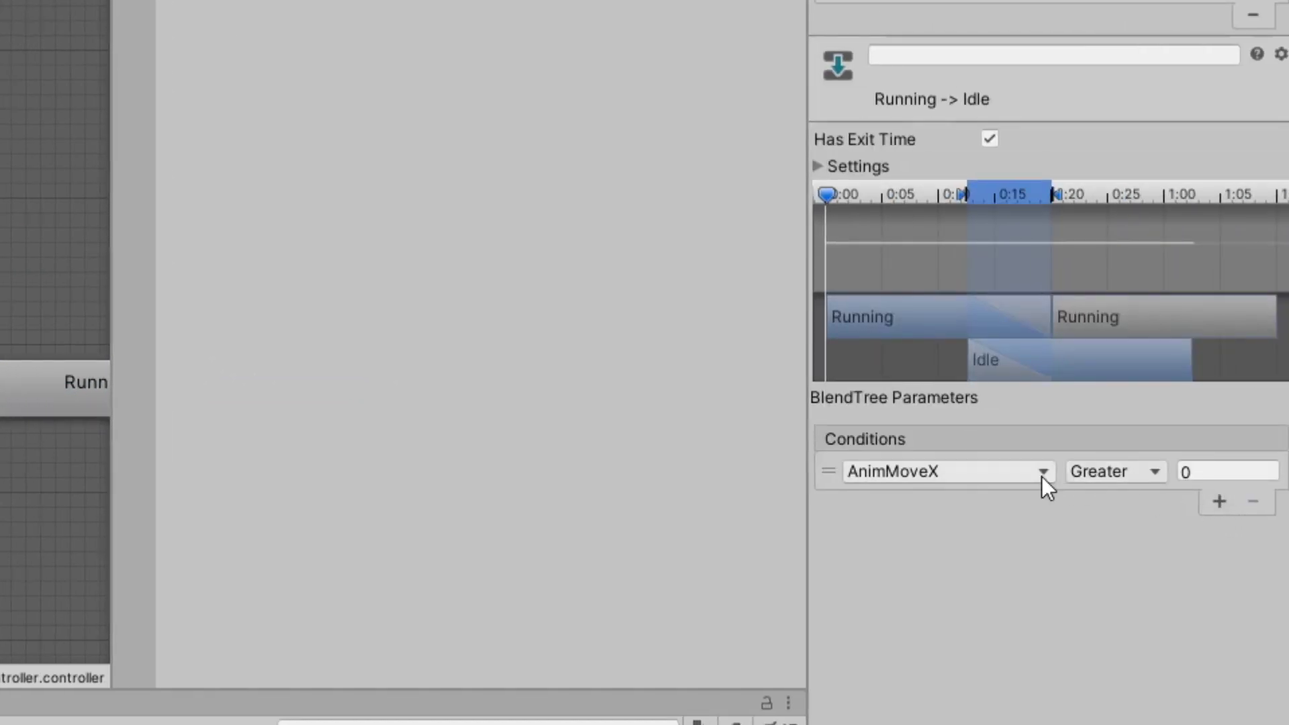
{"action": "left_click", "coordinate": [1041, 471]}
{"action": "left_click", "coordinate": [955, 601]}
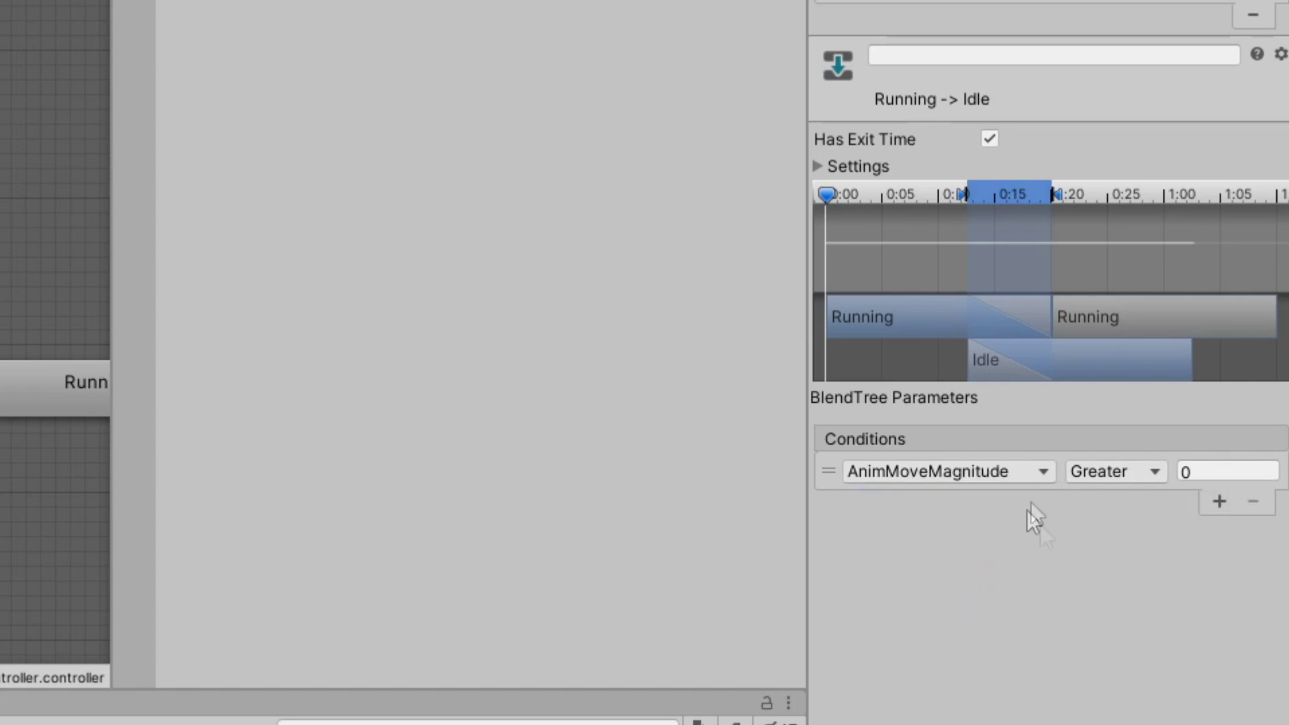
{"action": "left_click", "coordinate": [1110, 474]}
{"action": "left_click", "coordinate": [1122, 532]}
{"action": "left_click", "coordinate": [1236, 481]}
{"action": "type", "text": ".1"}
{"action": "key", "text": "Return"}
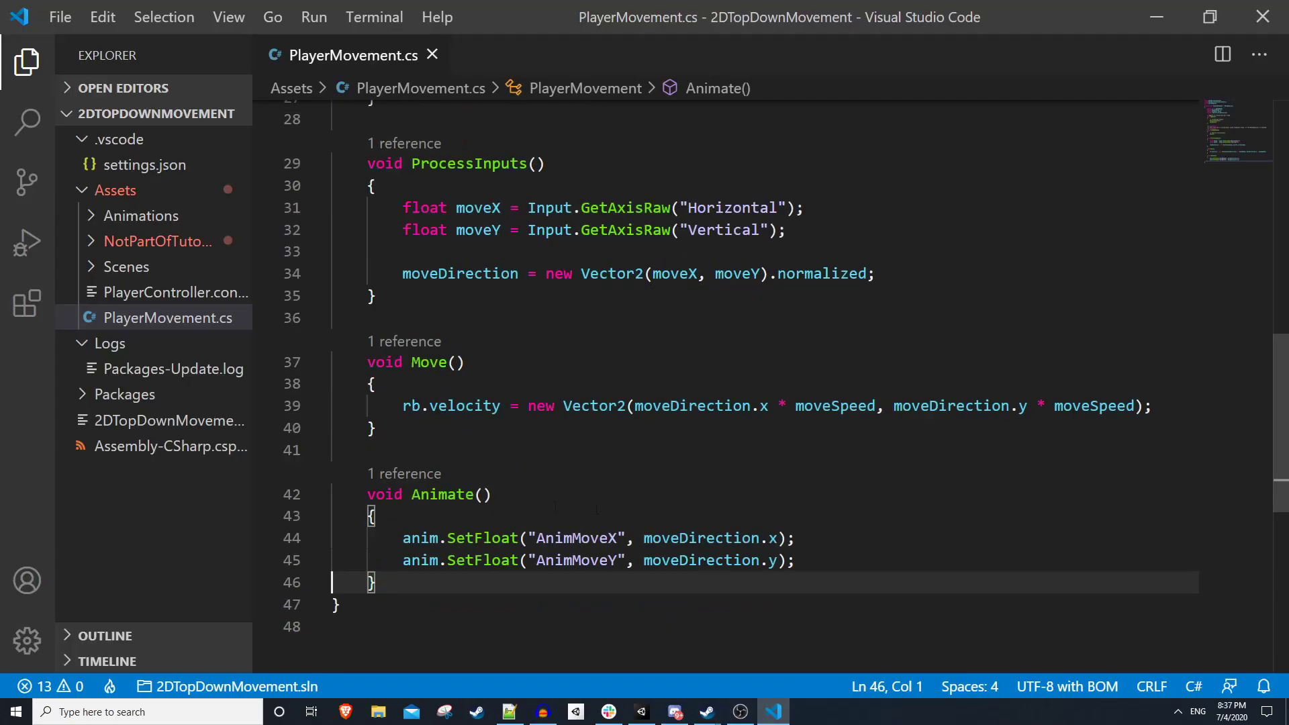
Switch to PlayerMovement.cs in Visual Studio Code and add anim.SetFloat("AnimMoveMagnitude", moveDirection.magnitude); as the last line of Animate().
{"action": "scroll", "coordinate": [738, 335], "scroll_direction": "down", "scroll_amount": 3}
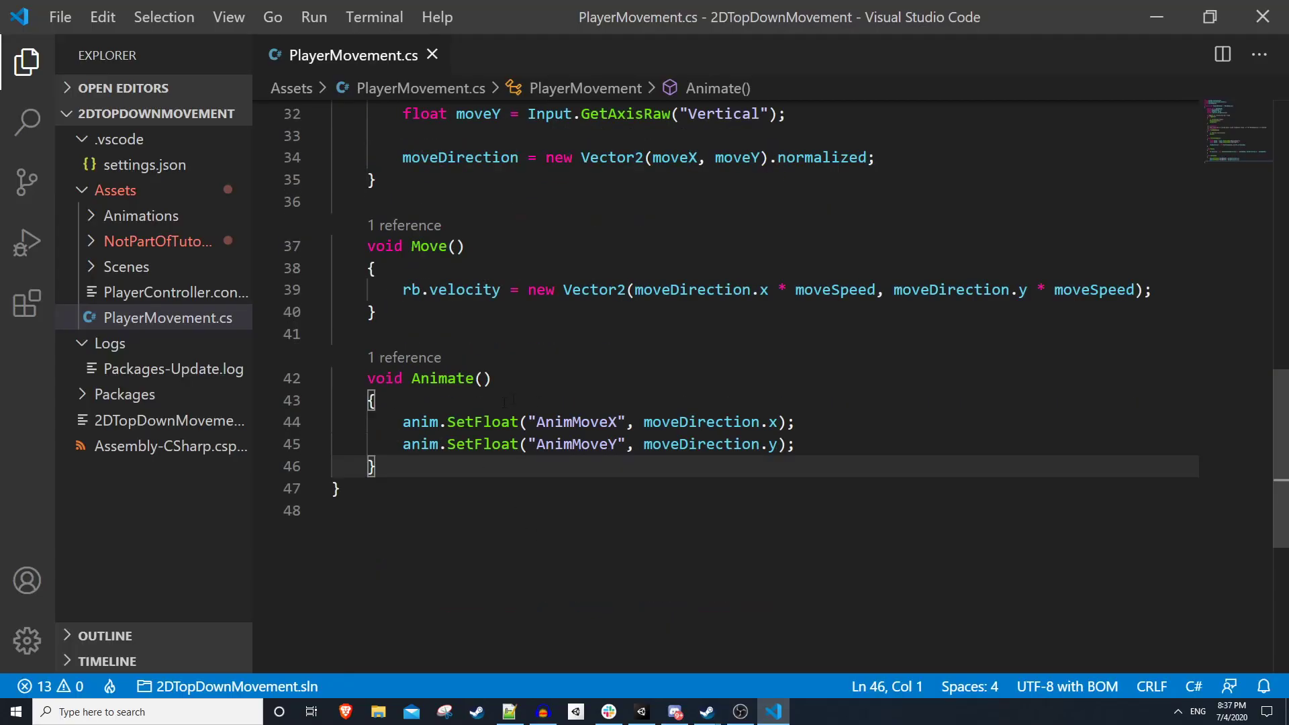
{"action": "key", "text": "Return"}
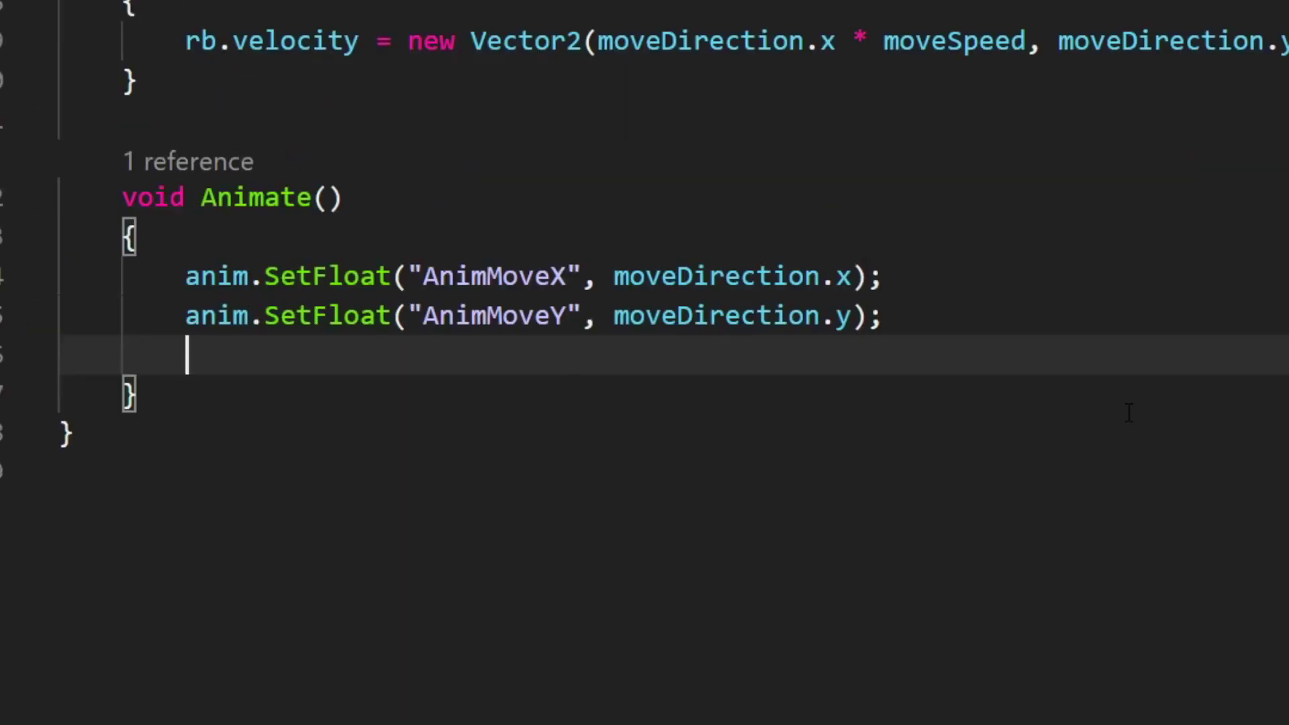
{"action": "type", "text": "anim"}
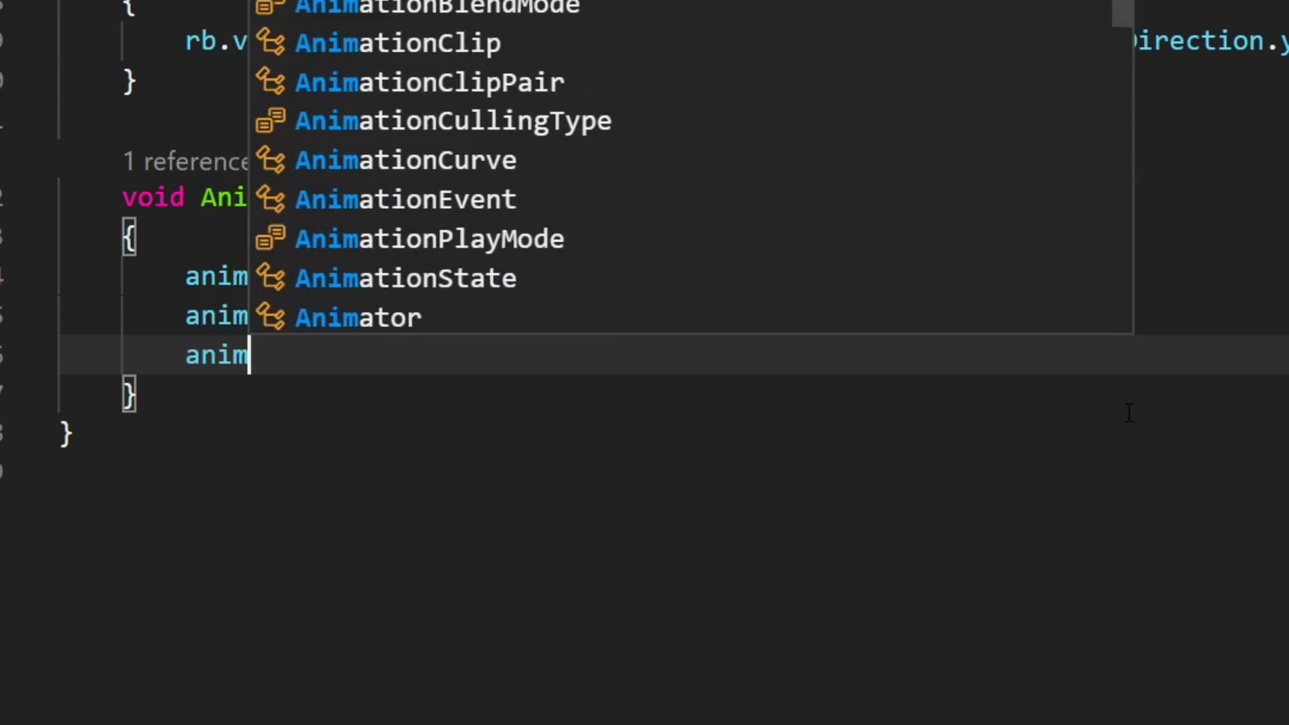
{"action": "type", "text": ".SetFlko"}
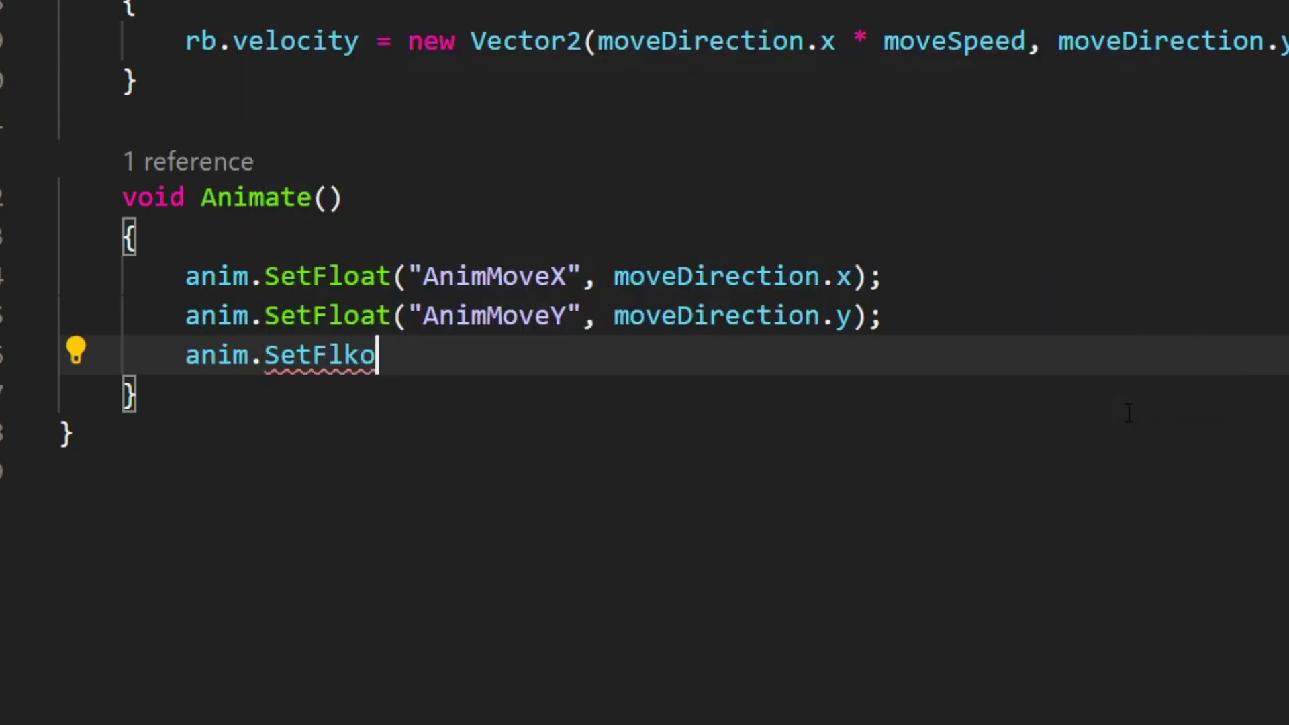
{"action": "key", "text": "BackSpace"}
{"action": "key", "text": "BackSpace"}
{"action": "type", "text": "o(\"Anim"}
{"action": "type", "text": "MoveMagnitude"}
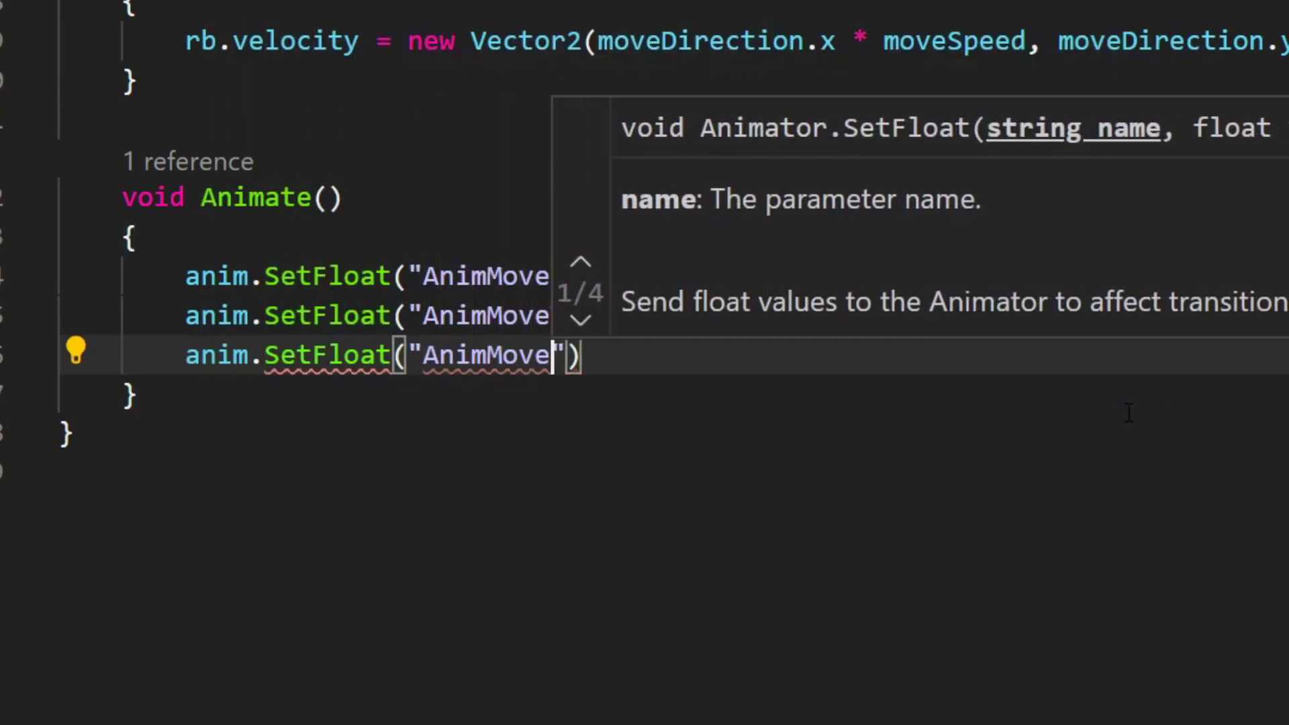
{"action": "type", "text": "."}
{"action": "key", "text": "BackSpace"}
{"action": "type", "text": ", "}
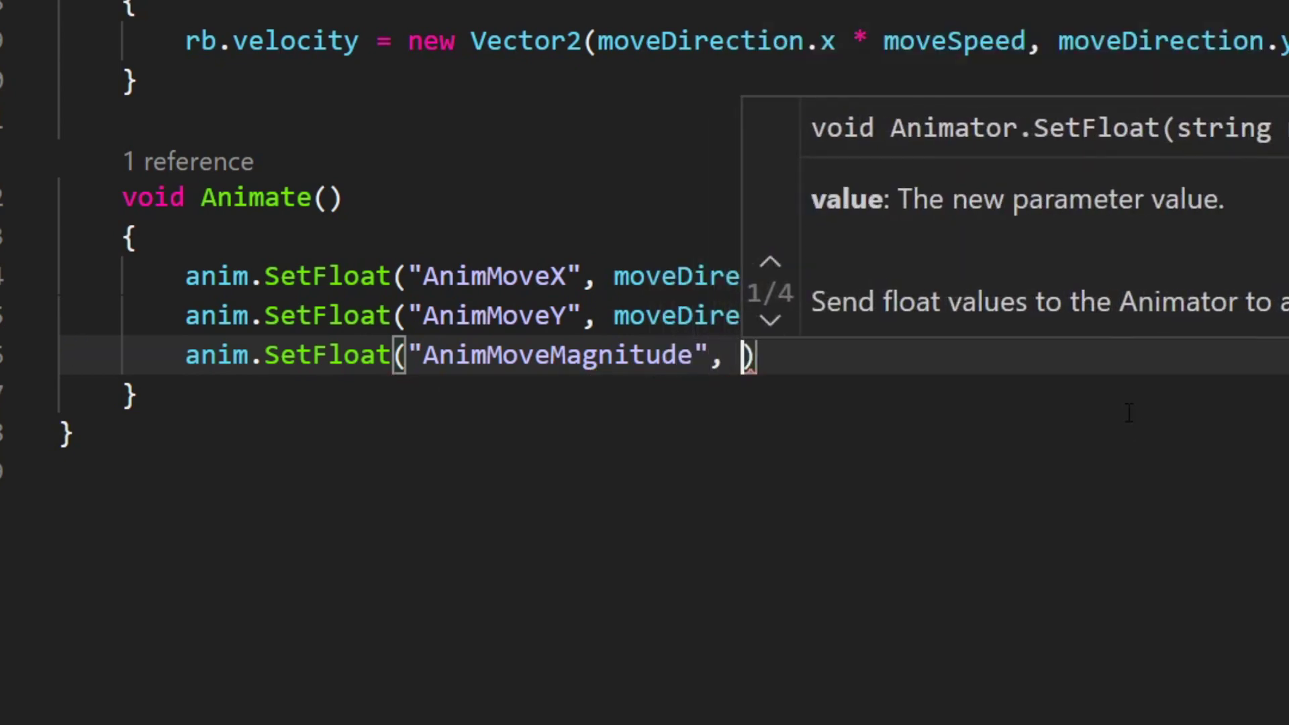
{"action": "type", "text": "movedi"}
{"action": "key", "text": "Tab"}
{"action": "type", "text": ".magn"}
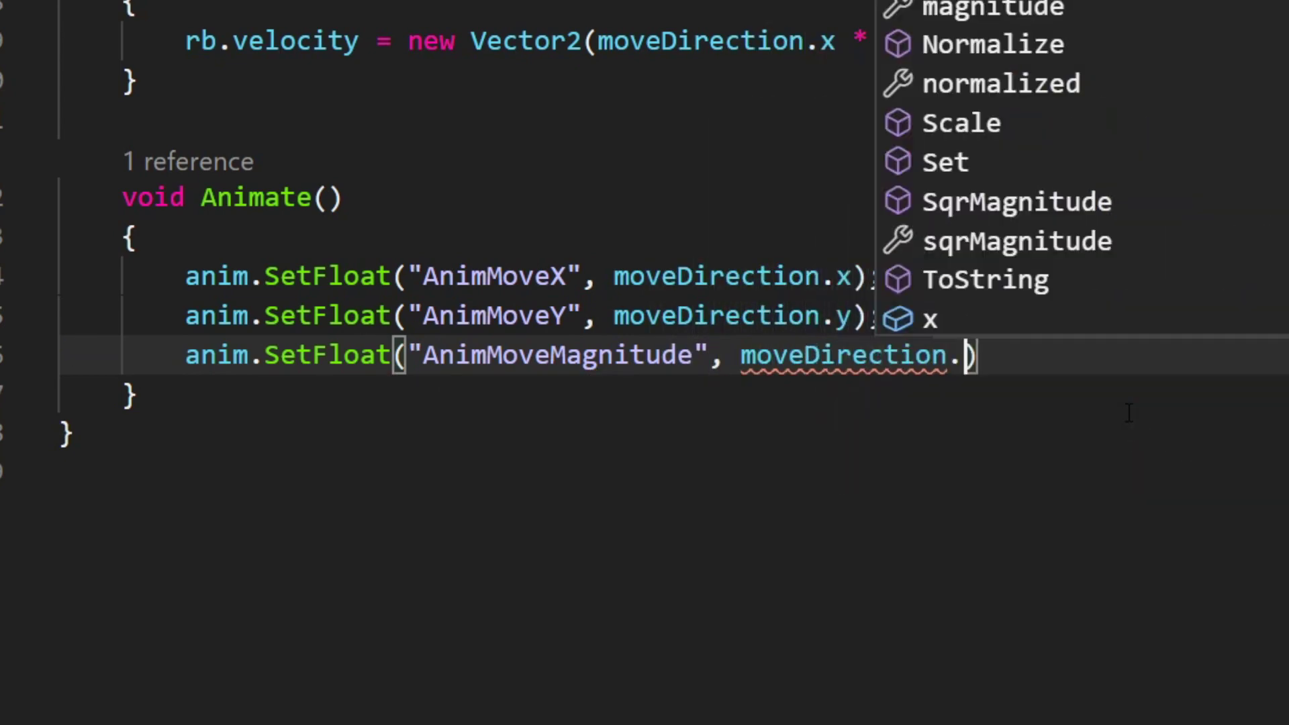
{"action": "key", "text": "Tab"}
{"action": "type", "text": ");"}
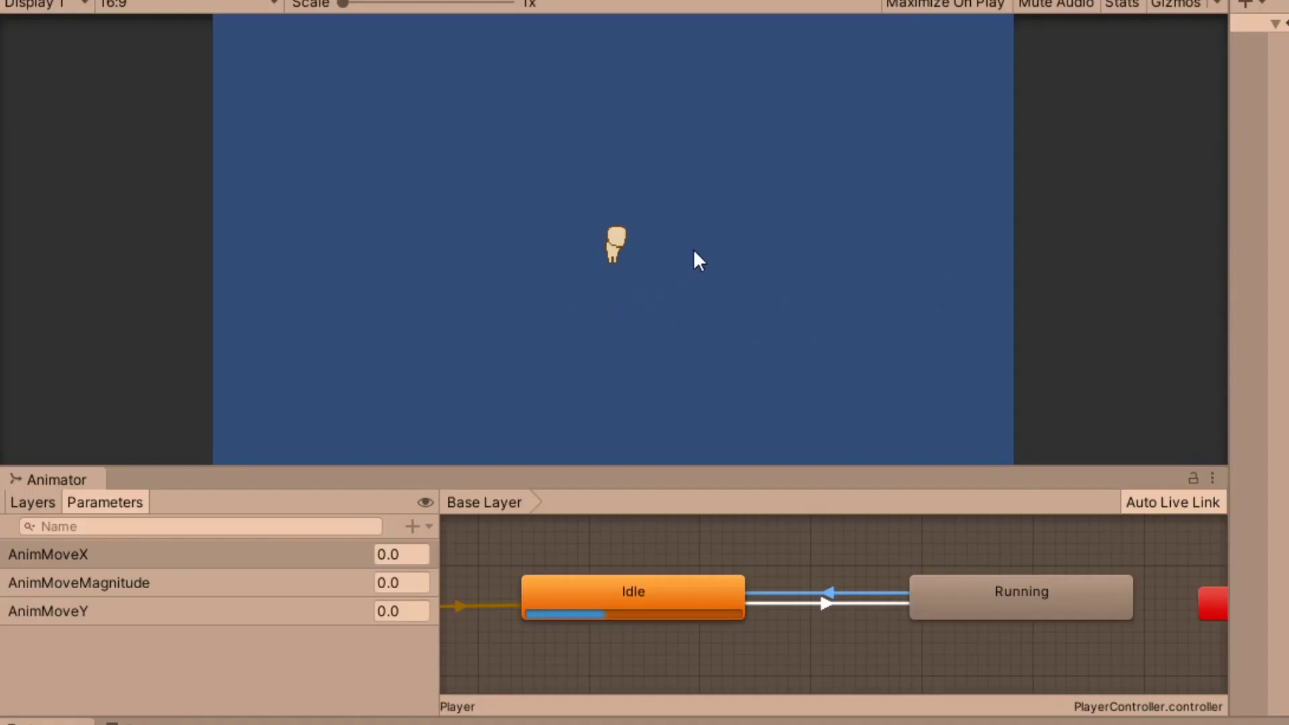
Move the player in several directions in Unity's Play mode and check how the Idle and Running states switch.
{"action": "key", "text": "d"}
{"action": "key", "text": "w"}
{"action": "key", "text": "a"}
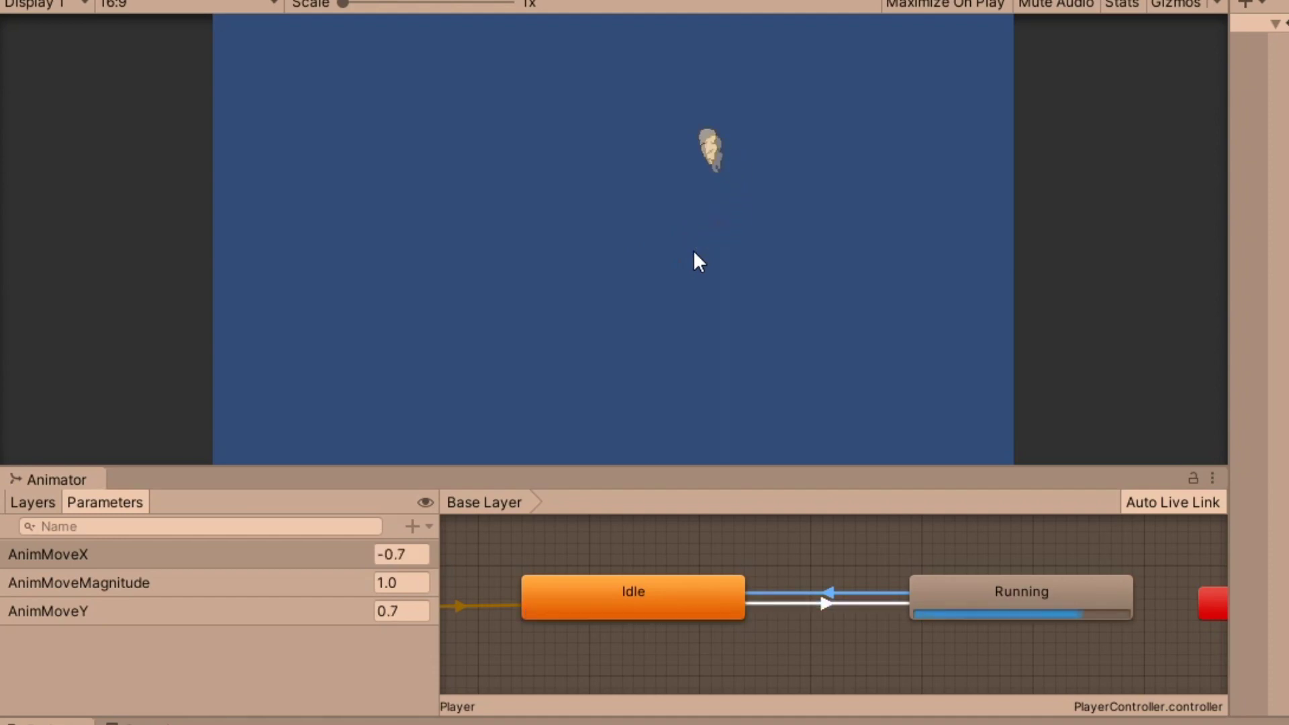
{"action": "key", "text": "s"}
{"action": "key", "text": "w"}
{"action": "key", "text": "w+d"}
{"action": "key", "text": "d"}
{"action": "key", "text": "d+s"}
{"action": "key", "text": "s"}
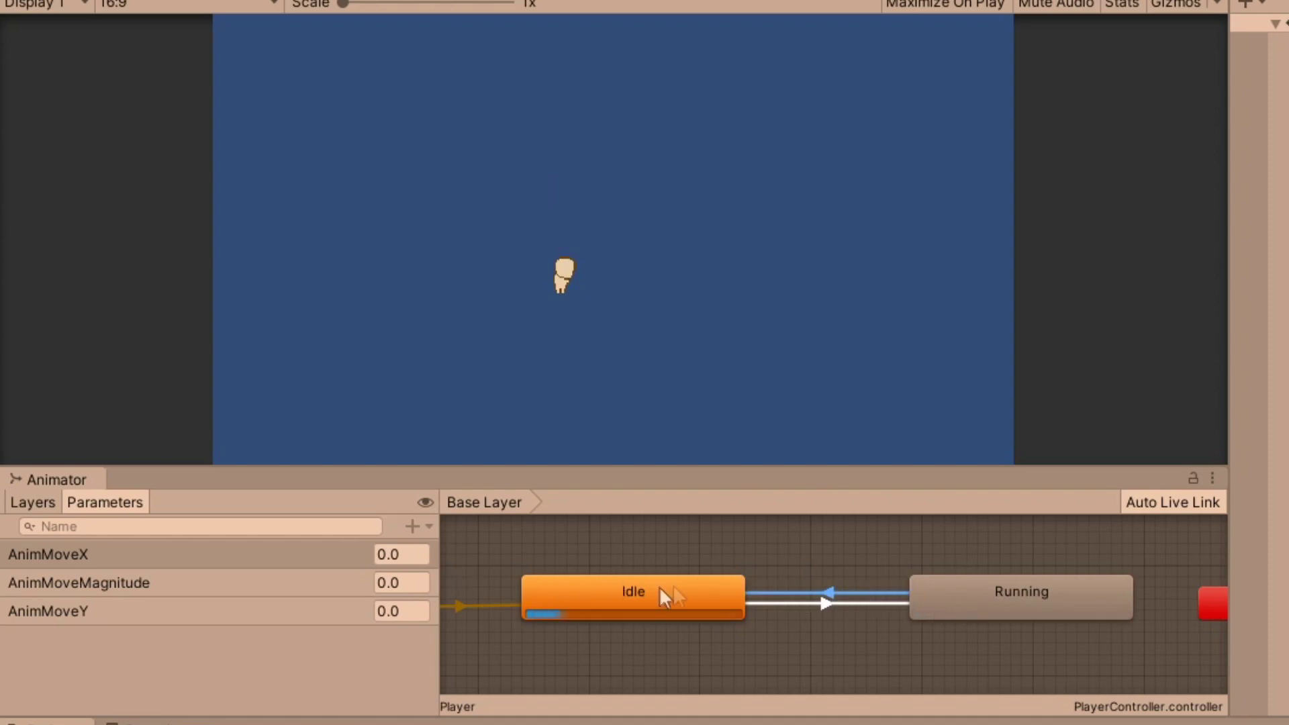
{"action": "key", "text": "d"}
{"action": "key", "text": "w+d"}
{"action": "key", "text": "w+a"}
{"action": "key", "text": "a"}
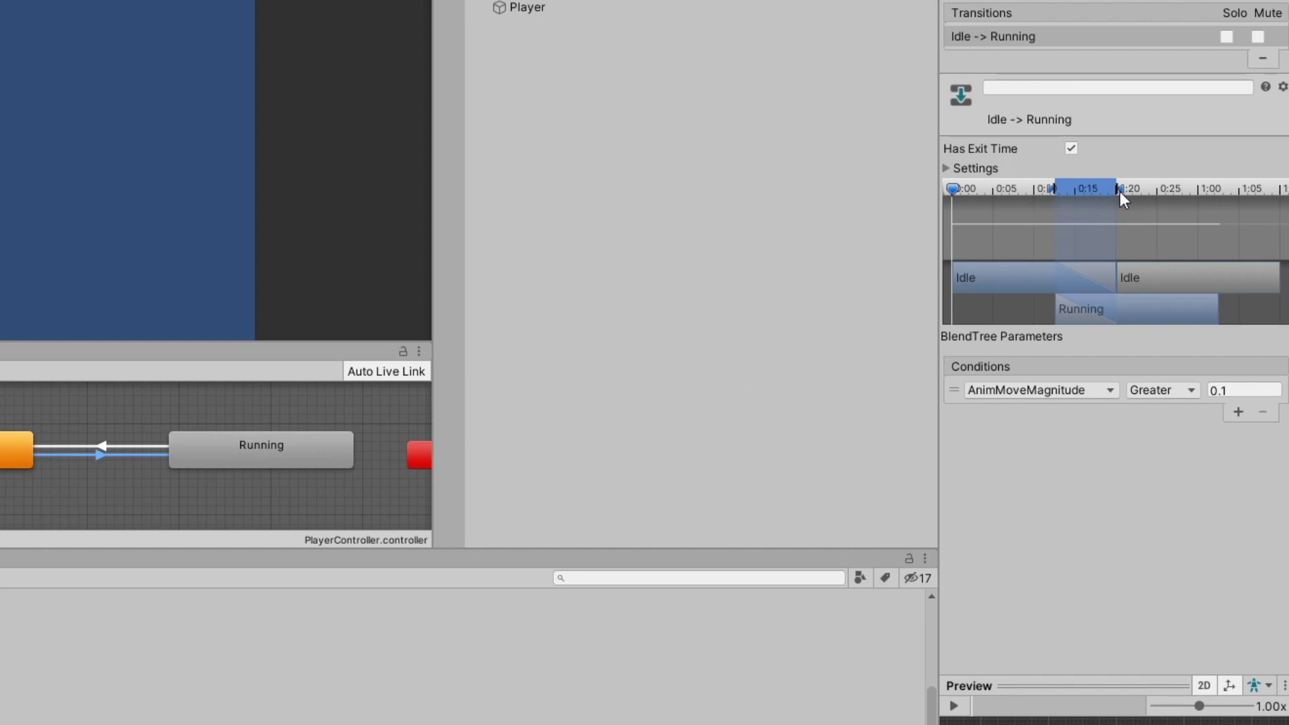
Collapse the blend duration of both Idle/Running transitions to zero and turn off exit time on the Idle to Running one.
{"action": "left_click_drag", "start_coordinate": [1129, 185], "coordinate": [944, 204]}
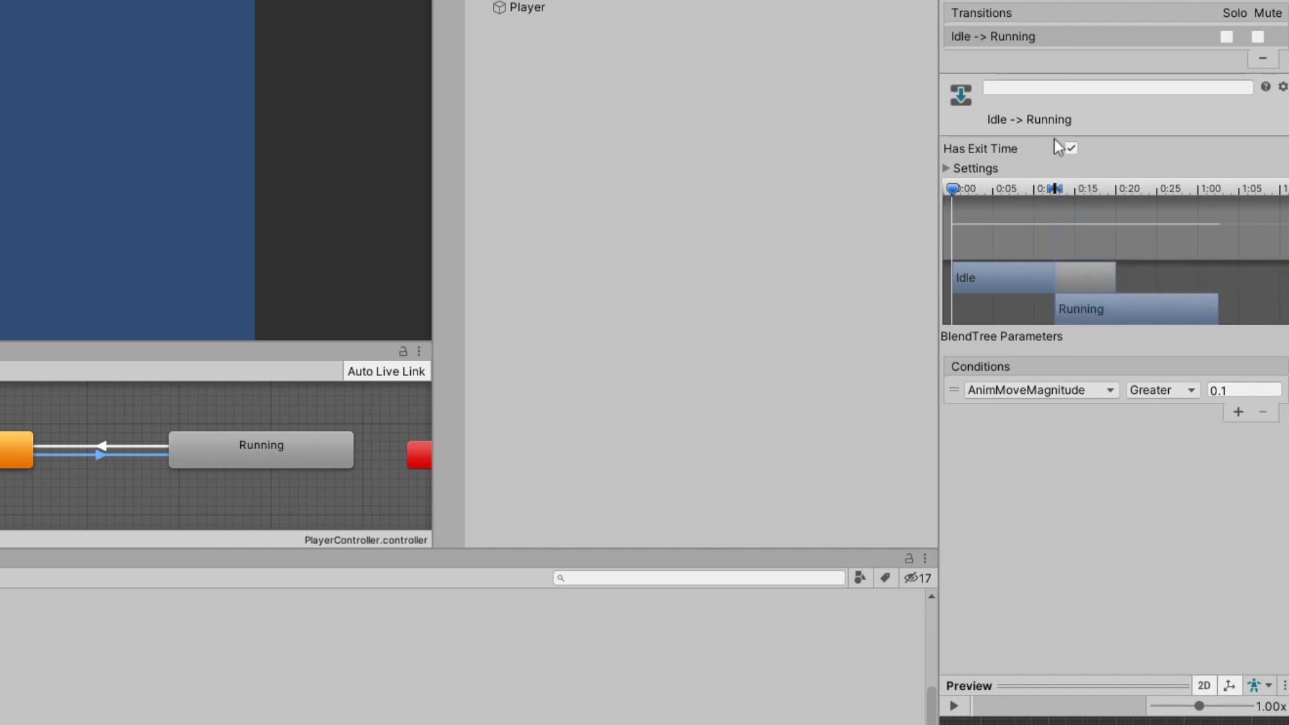
{"action": "left_click", "coordinate": [1071, 148]}
{"action": "left_click", "coordinate": [104, 445]}
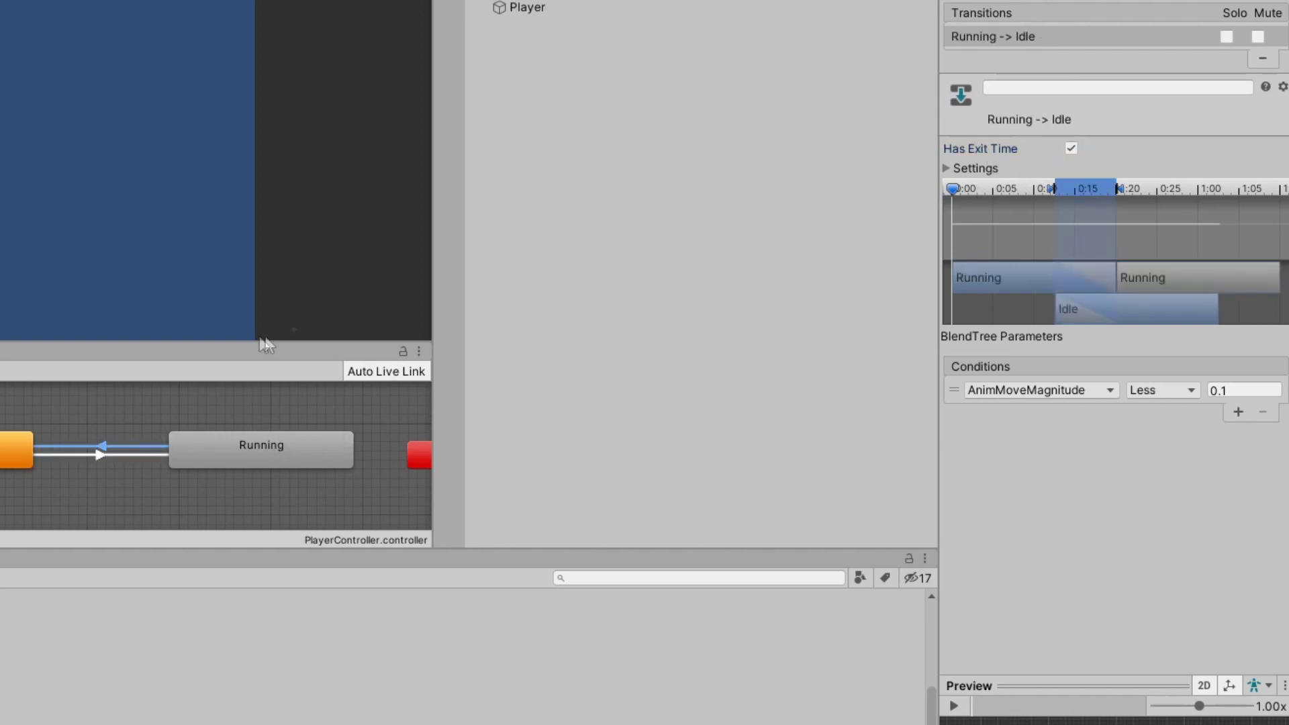
{"action": "left_click_drag", "start_coordinate": [1130, 193], "coordinate": [1012, 207]}
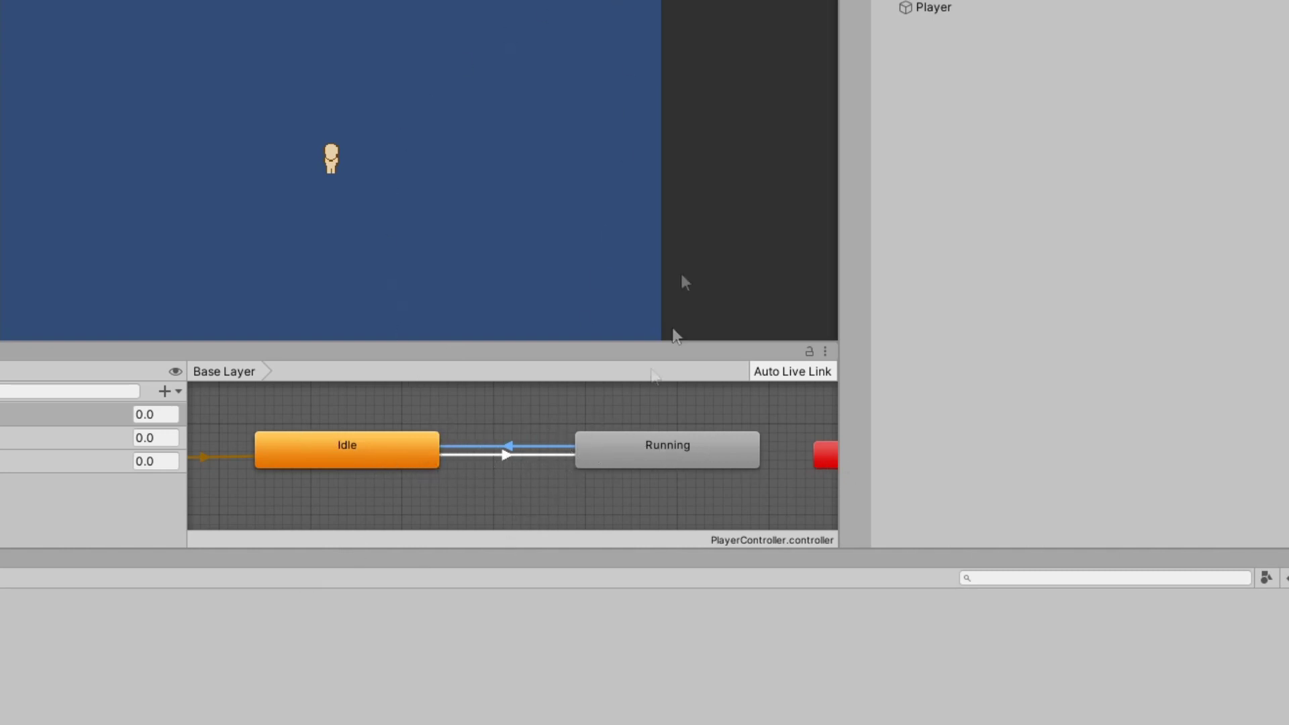
Play the game and move the player in all directions with stops between, checking transition response and the idle facing direction.
{"action": "left_click", "coordinate": [673, 1]}
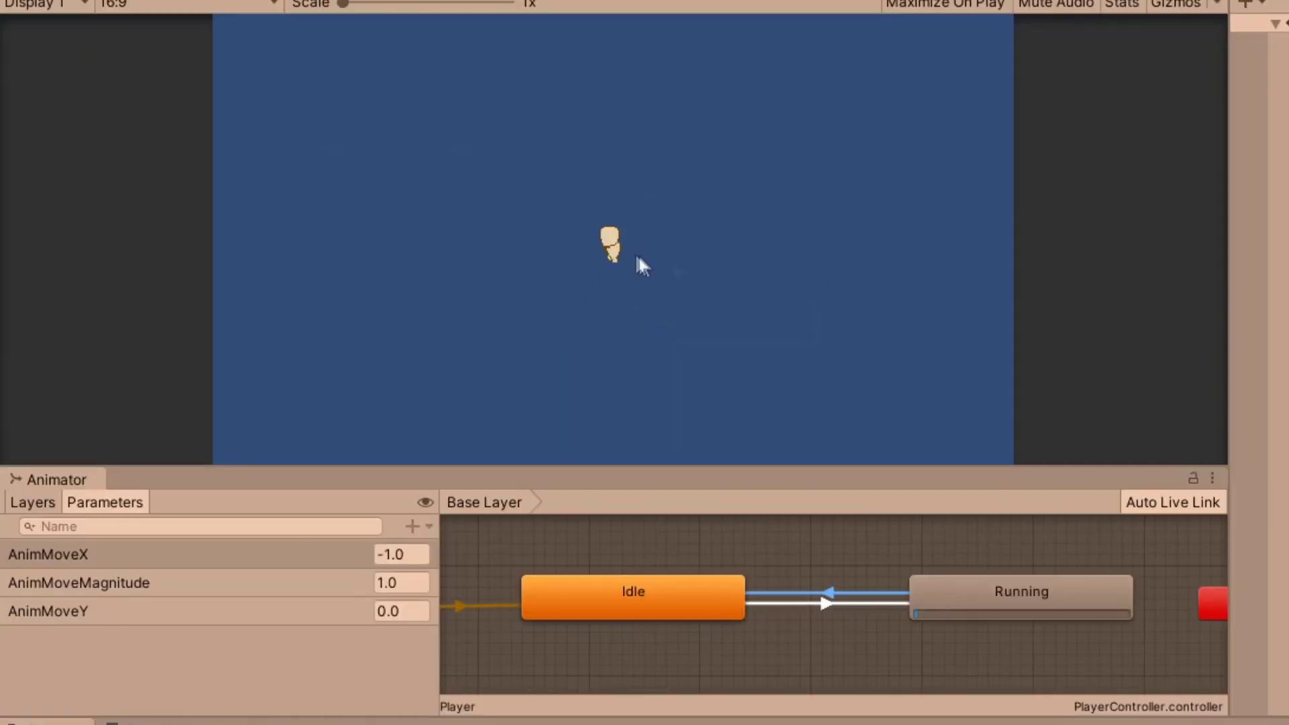
{"action": "key", "text": "Right"}
{"action": "key", "text": "Up"}
{"action": "key", "text": "Left"}
{"action": "key", "text": "Left"}
{"action": "key", "text": "Up"}
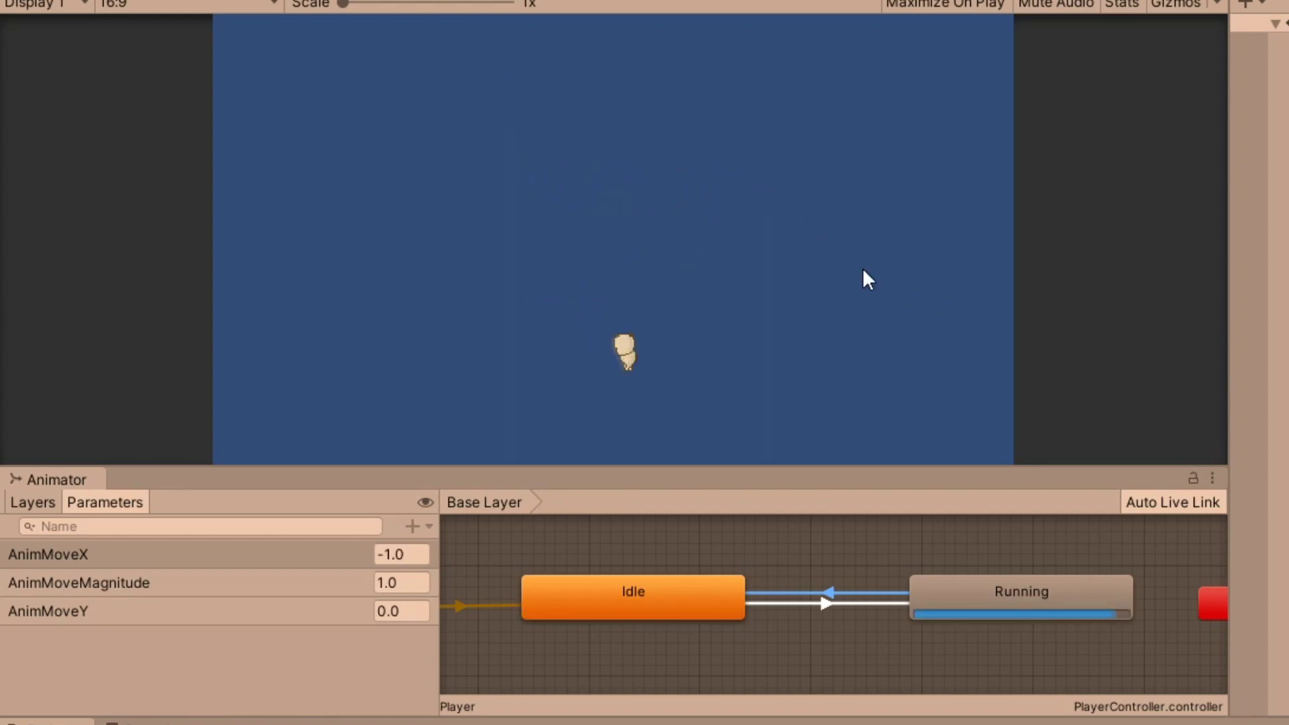
{"action": "key", "text": "Up"}
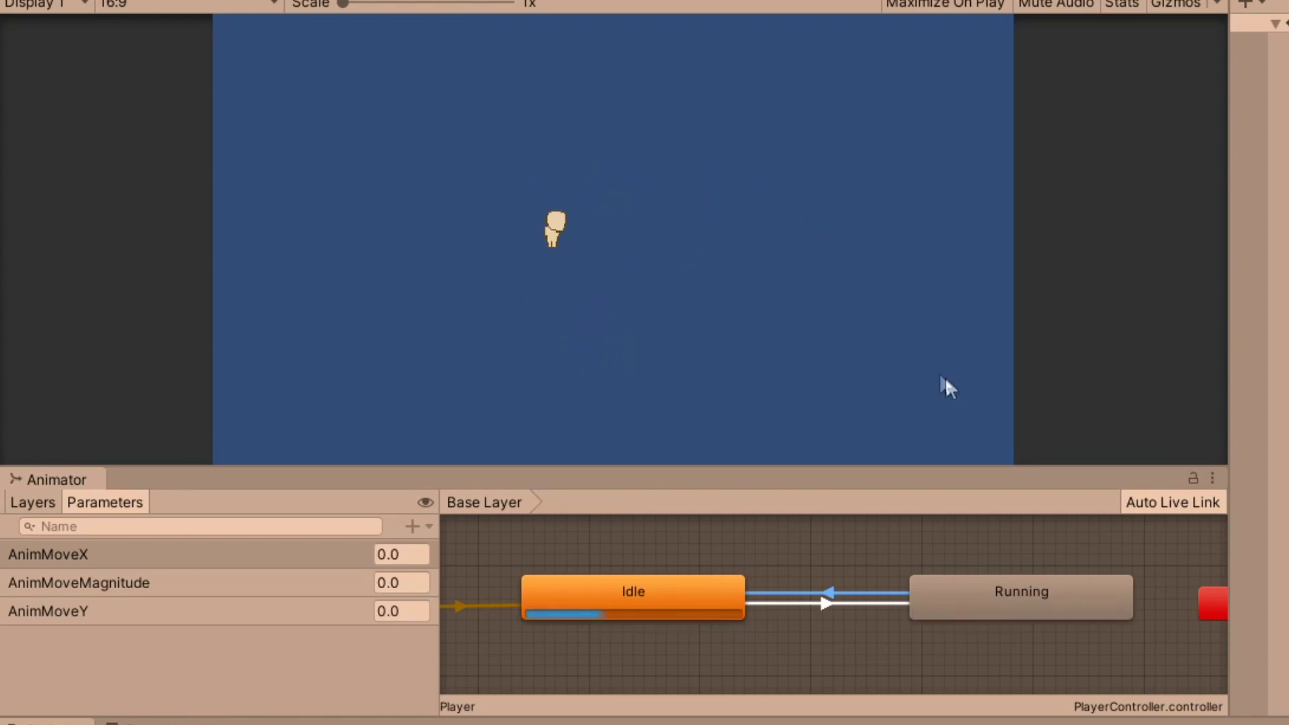
{"action": "key", "text": "Right"}
{"action": "key", "text": "Down"}
{"action": "key", "text": "Left"}
{"action": "key", "text": "Up"}
{"action": "key", "text": "a"}
{"action": "key", "text": "s"}
{"action": "key", "text": "d"}
{"action": "key", "text": "w"}
{"action": "key", "text": "s"}
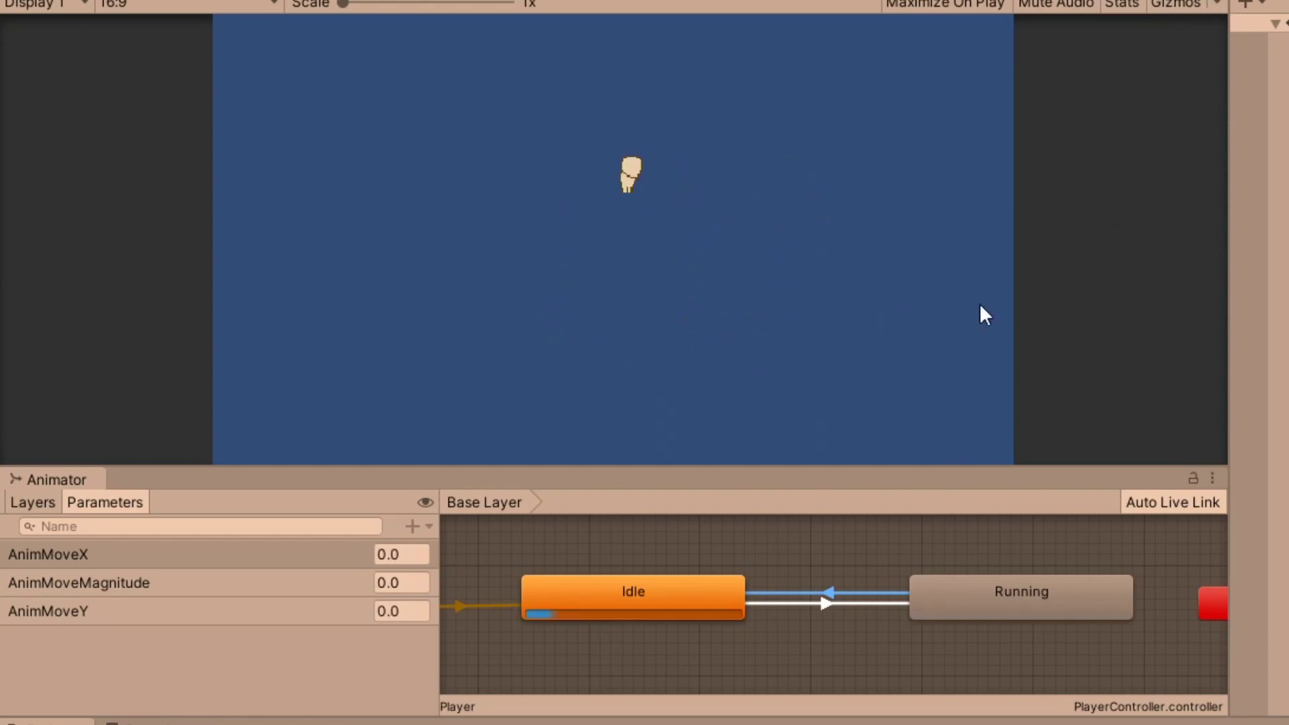
{"action": "key", "text": "Right"}
{"action": "key", "text": "Down"}
{"action": "key", "text": "Left"}
{"action": "key", "text": "Up"}
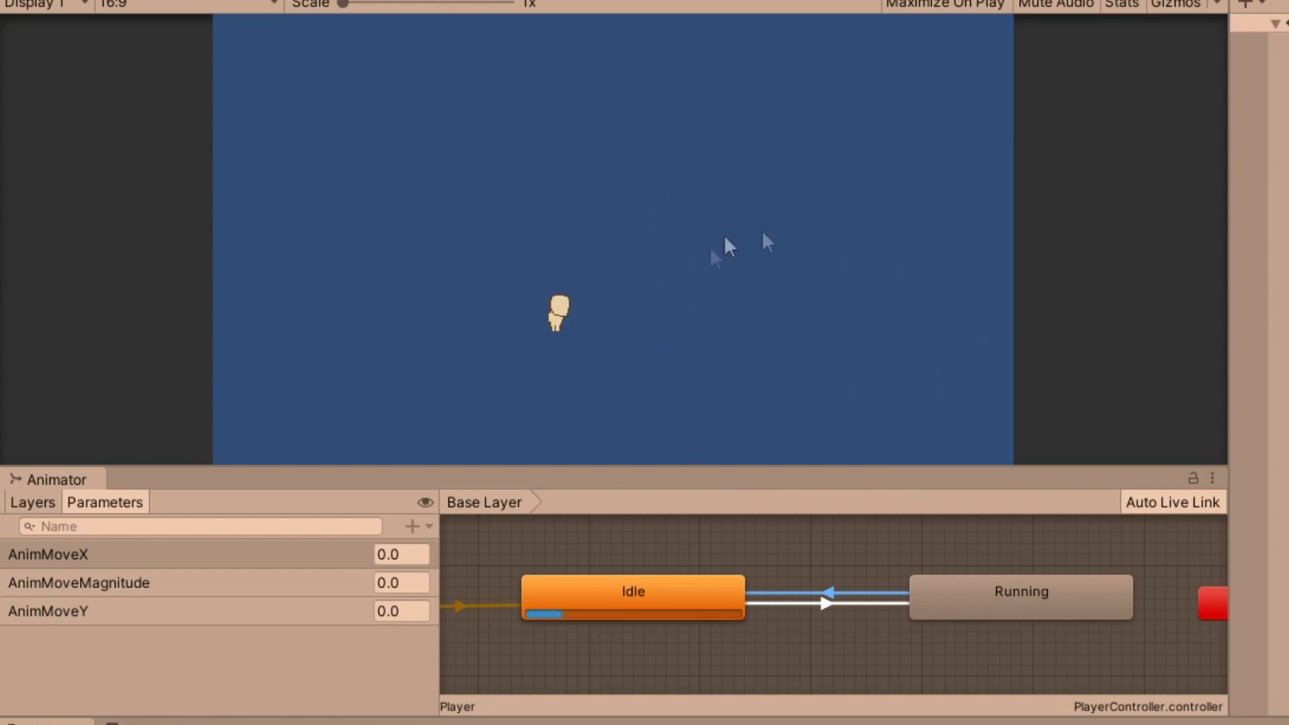
{"action": "key", "text": "w"}
{"action": "key", "text": "a"}
{"action": "key", "text": "Right"}
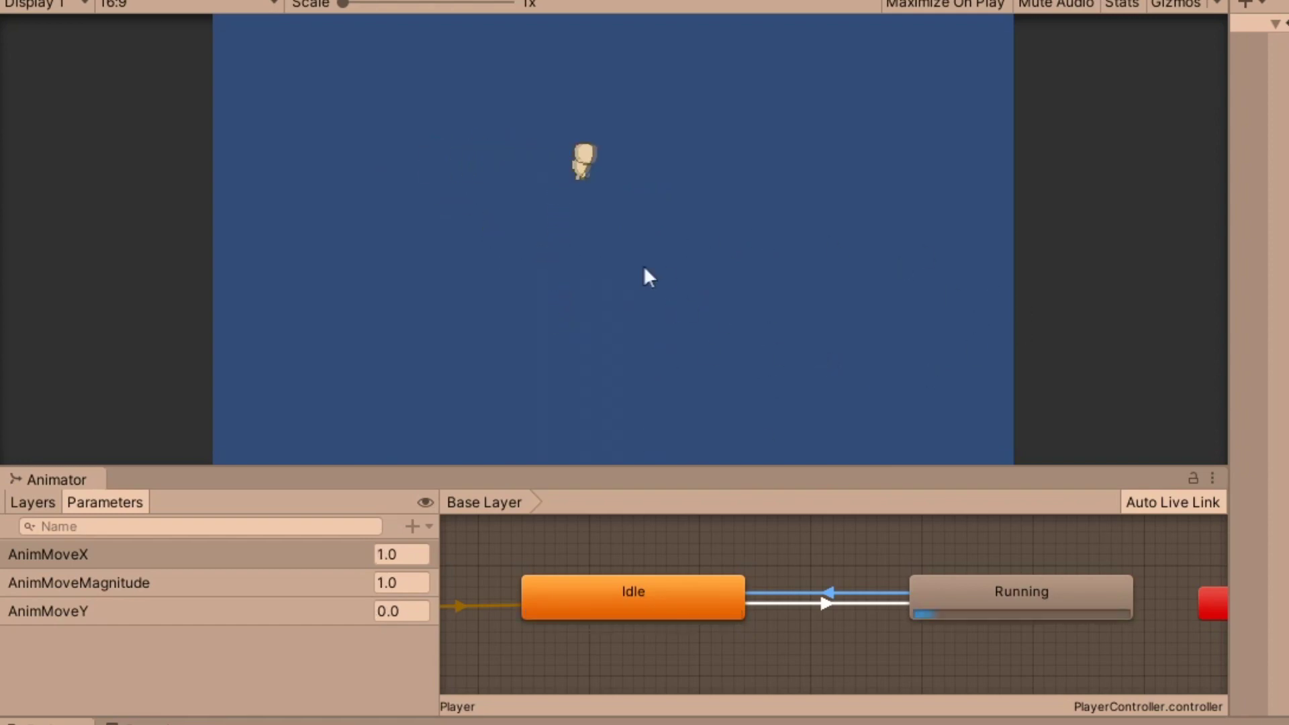
{"action": "key", "text": "Down"}
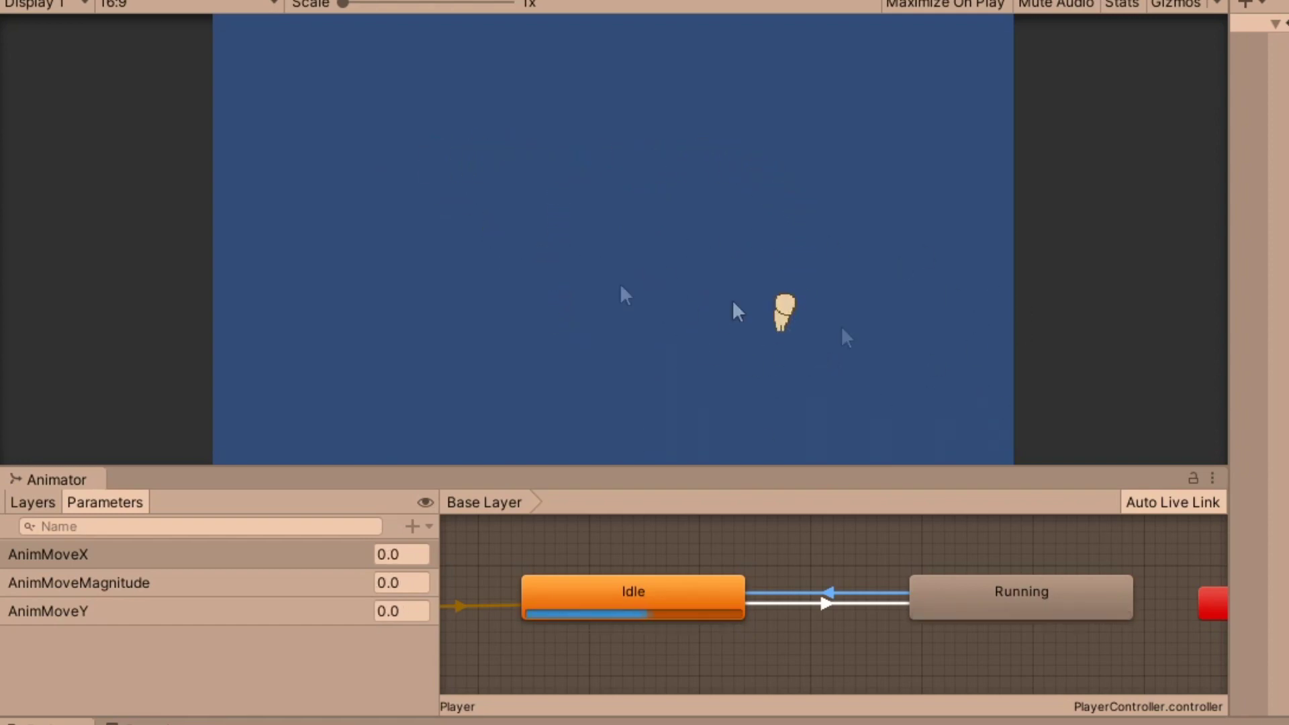
{"action": "key", "text": "Up"}
{"action": "key", "text": "Left"}
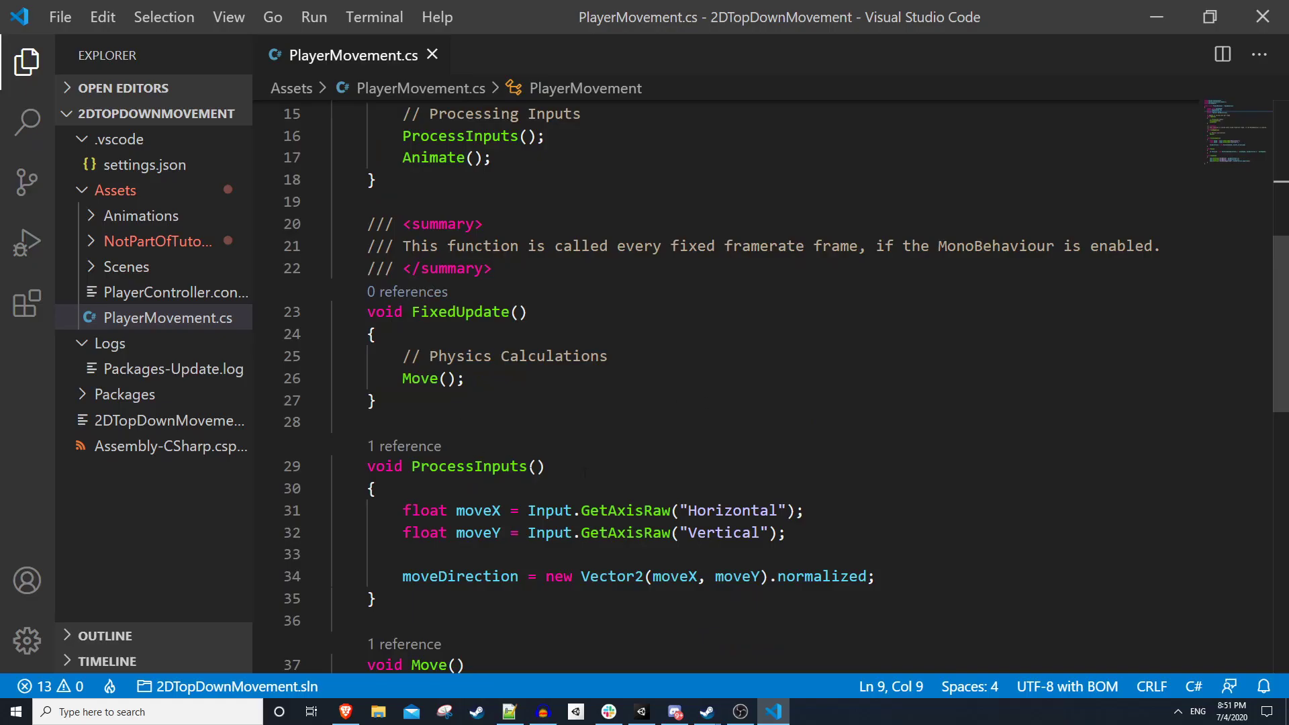
Declare private Vector2 lastMoveDirection; below moveDirection in PlayerMovement.cs in Visual Studio Code and save the script.
{"action": "scroll", "coordinate": [565, 517], "scroll_direction": "down", "scroll_amount": 2}
{"action": "double_click", "coordinate": [466, 460]}
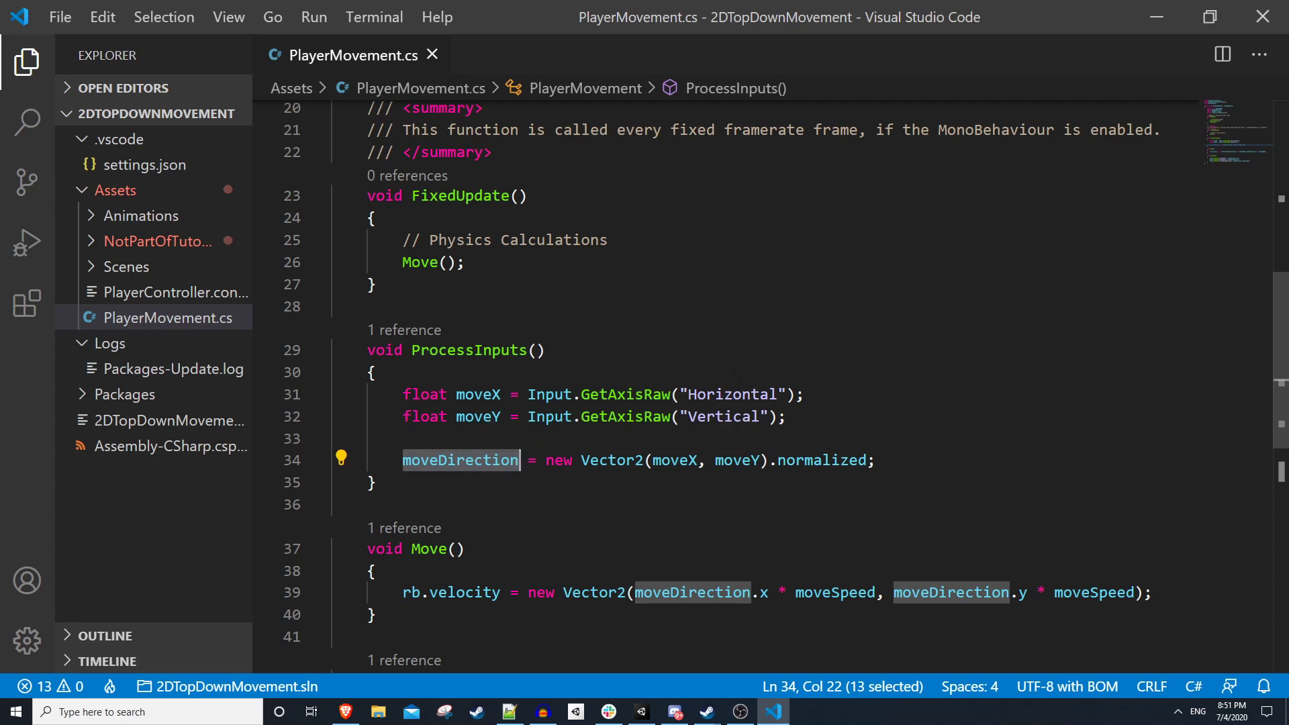
{"action": "scroll", "coordinate": [539, 336], "scroll_direction": "up", "scroll_amount": 6}
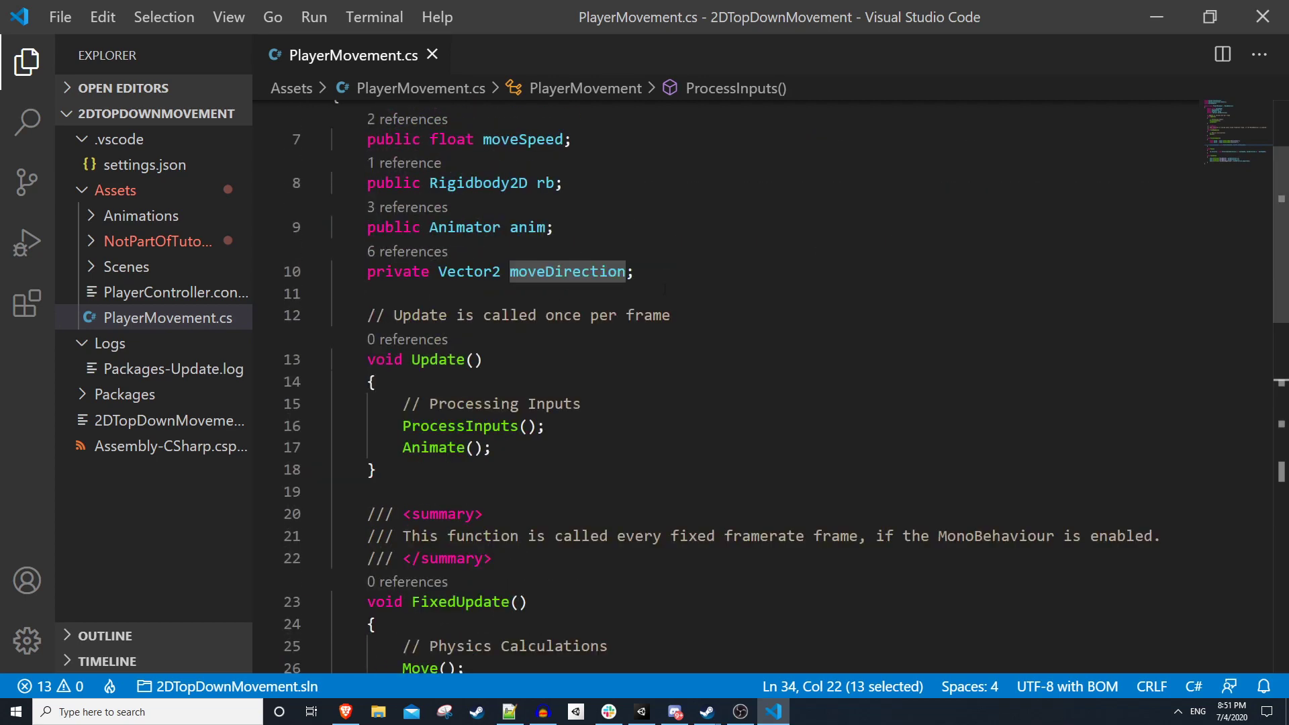
{"action": "left_click", "coordinate": [683, 278]}
{"action": "key", "text": "Return"}
{"action": "type", "text": "p"}
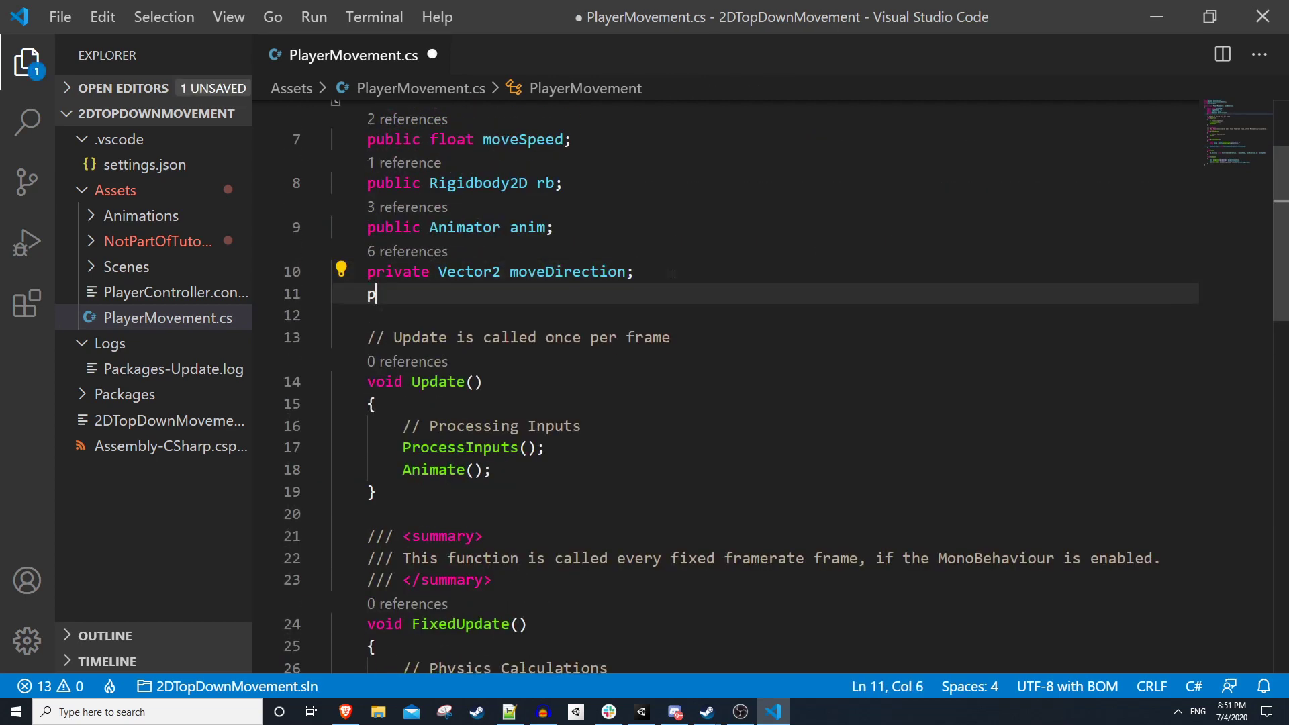
{"action": "type", "text": "rivate Vector2 "}
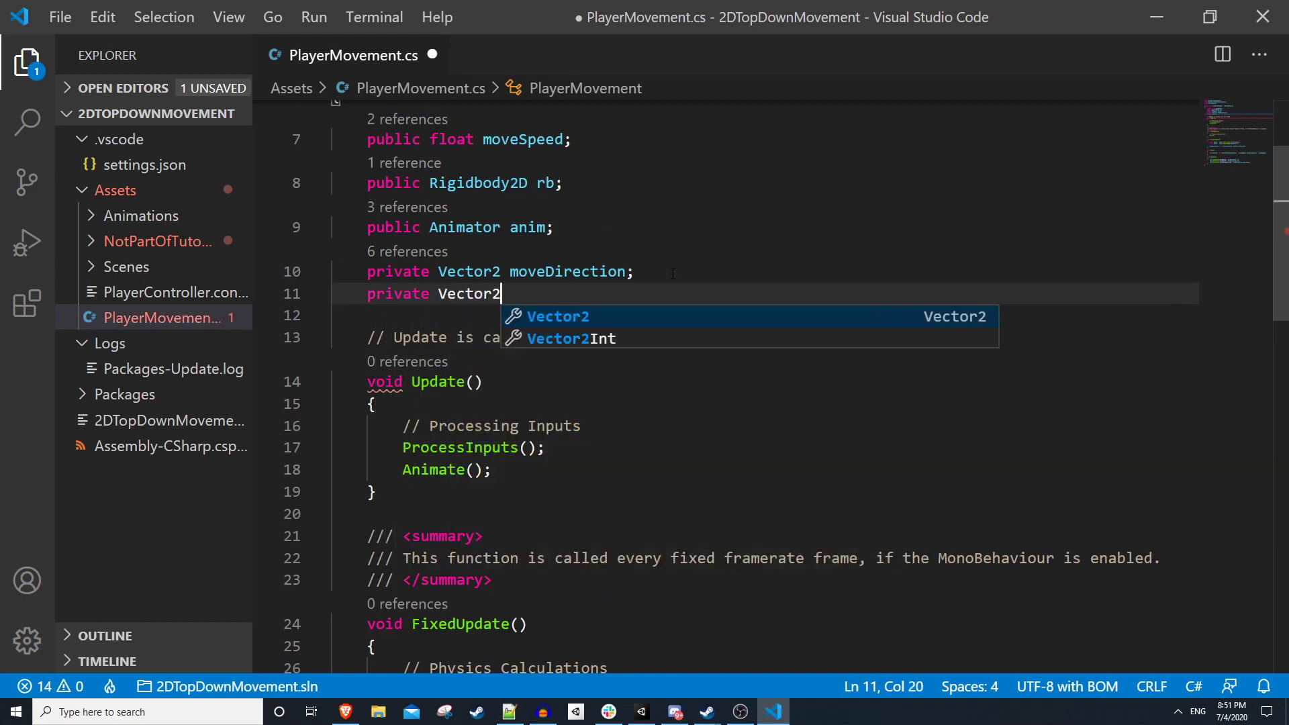
{"action": "type", "text": "lastMo"}
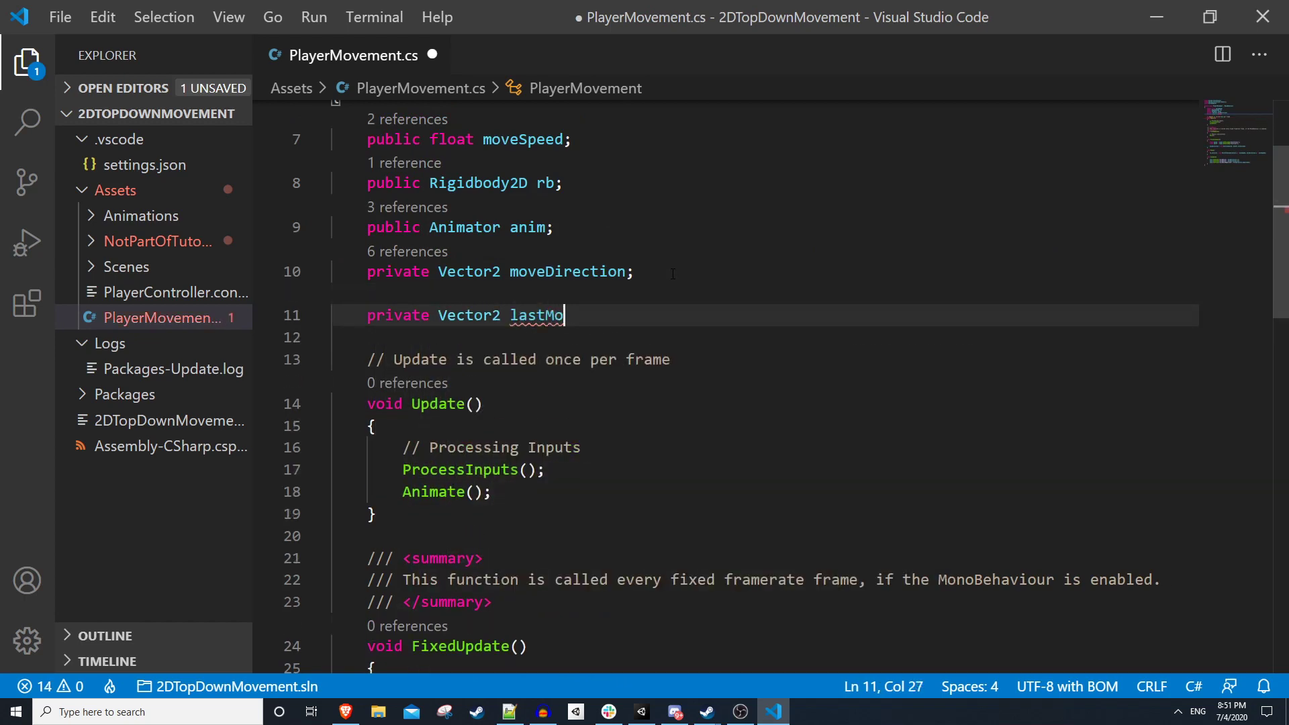
{"action": "type", "text": "veDirection;"}
{"action": "key", "text": "ctrl+s"}
Start an if statement in ProcessInputs(), above the moveDirection assignment, with the grouped condition (moveX == 0 && moveY == 0).
{"action": "scroll", "coordinate": [529, 304], "scroll_direction": "down", "scroll_amount": 7}
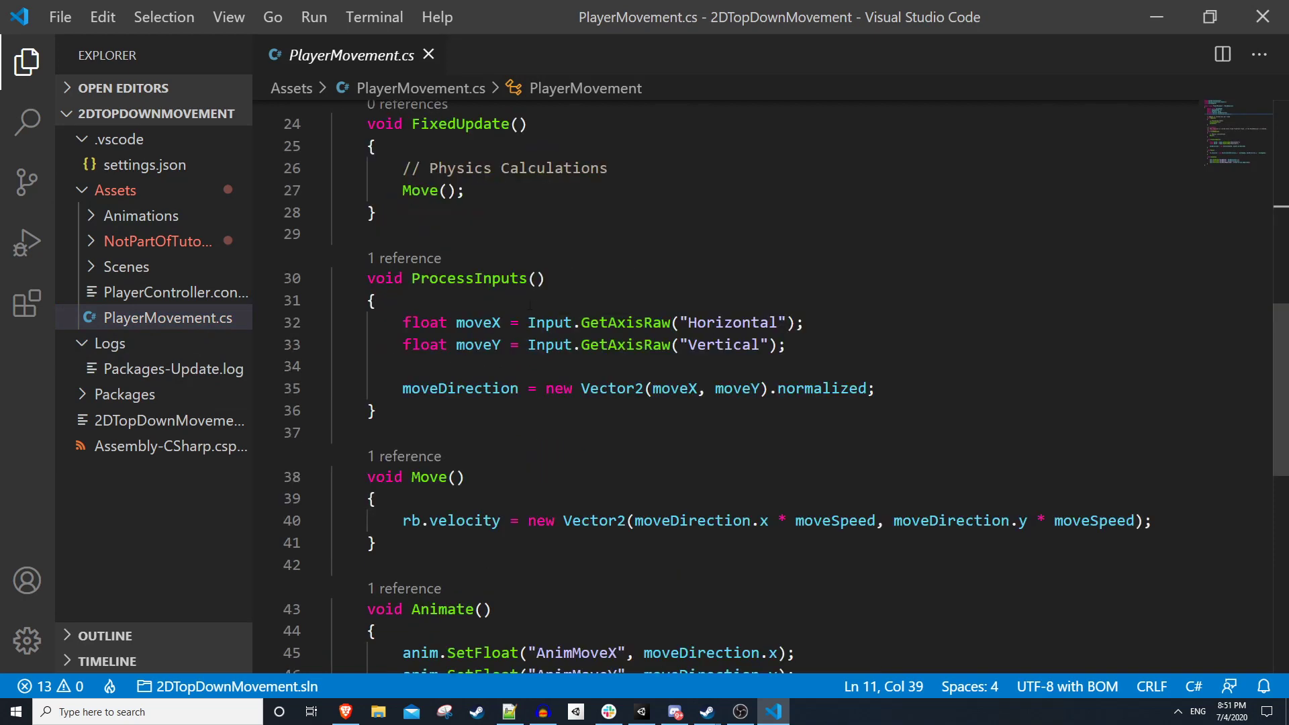
{"action": "left_click", "coordinate": [446, 362]}
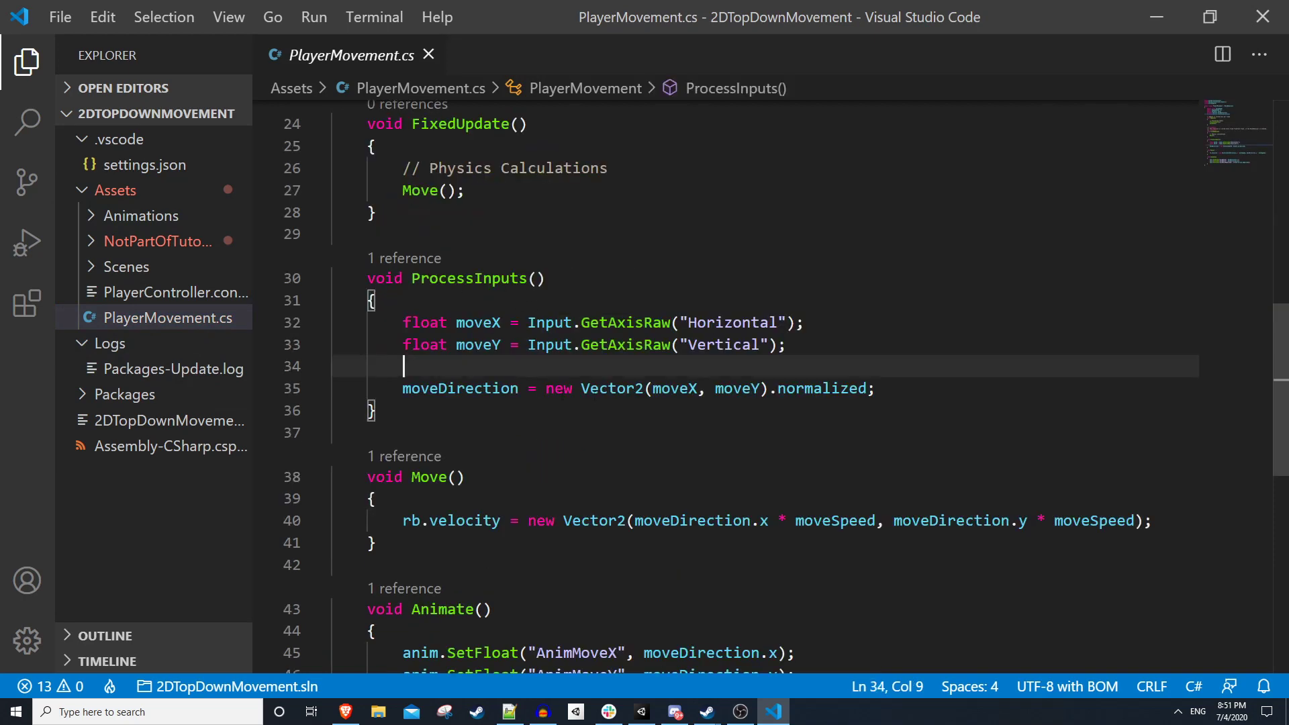
{"action": "key", "text": "Return"}
{"action": "key", "text": "Return"}
{"action": "left_click", "coordinate": [616, 396]}
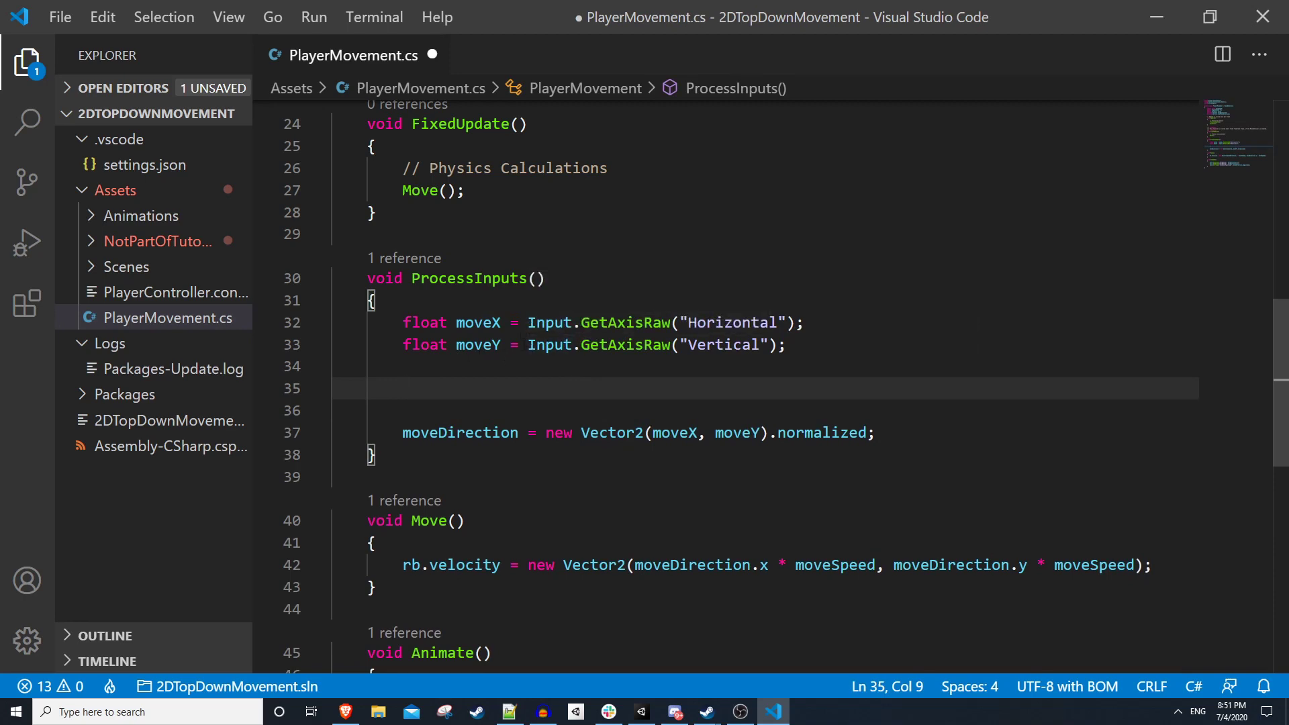
{"action": "type", "text": "if("}
{"action": "type", "text": "("}
{"action": "type", "text": "moveX == "}
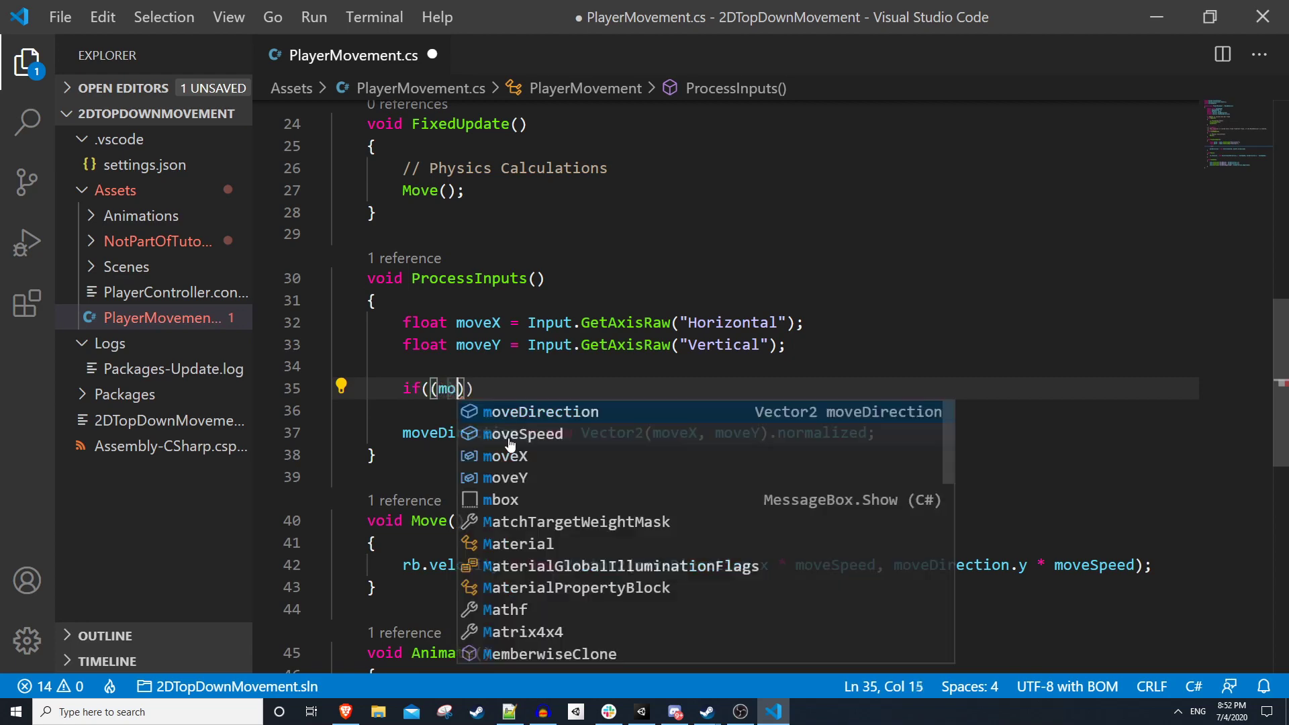
{"action": "type", "text": "0 && moveY"}
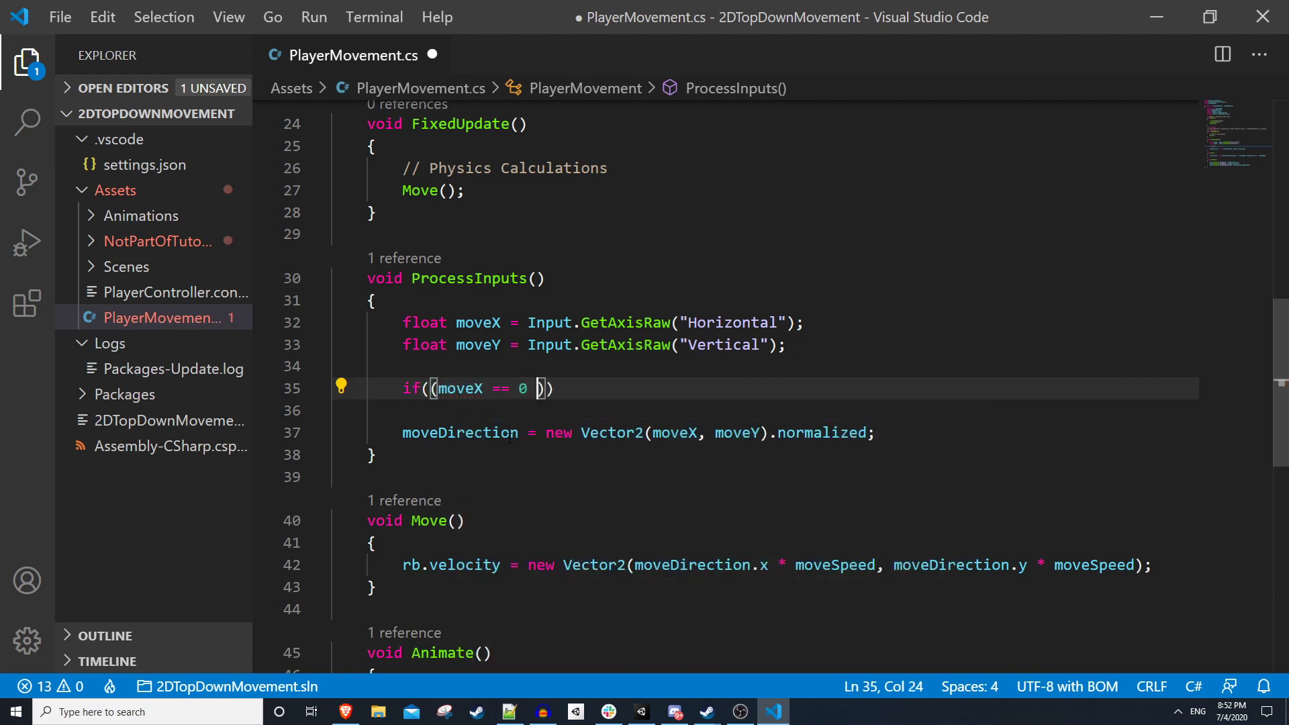
{"action": "type", "text": " == 0"}
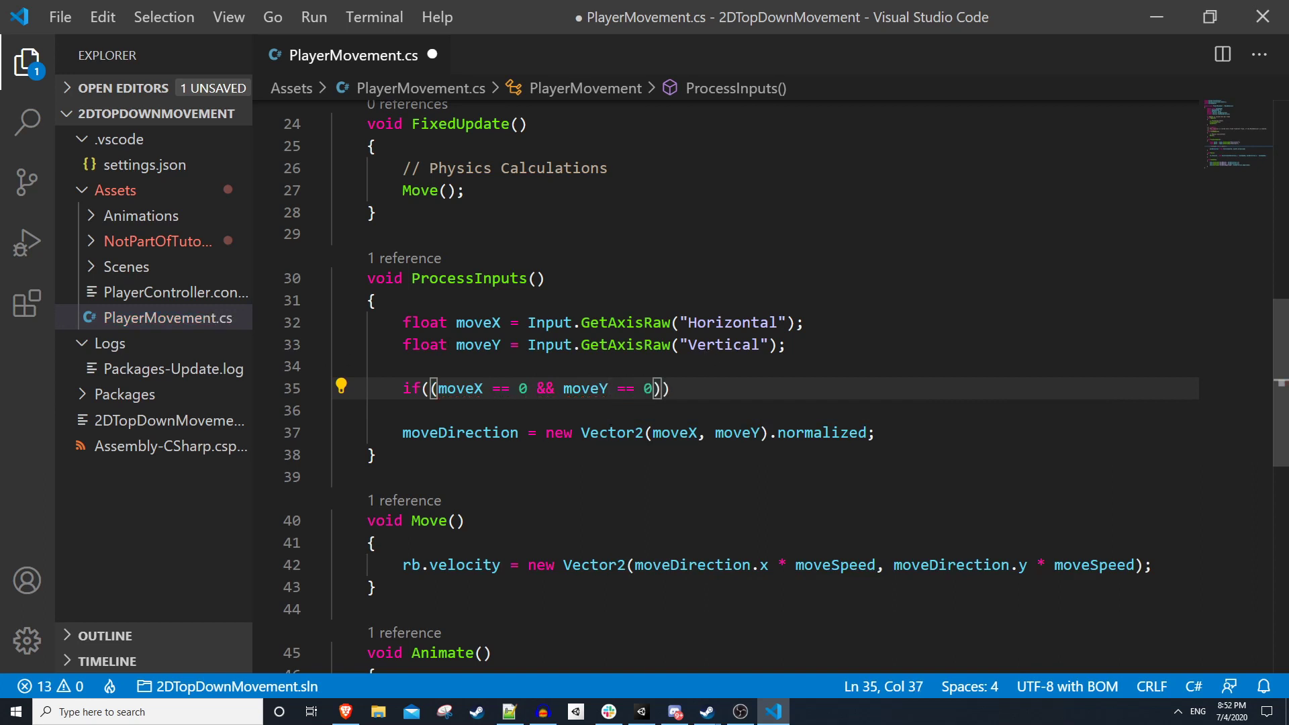
Extend the if condition with && moveDirection.x != 0 || moveDirection.y != 0 and add an empty braced body below it.
{"action": "key", "text": "Right"}
{"action": "type", "text": "&& "}
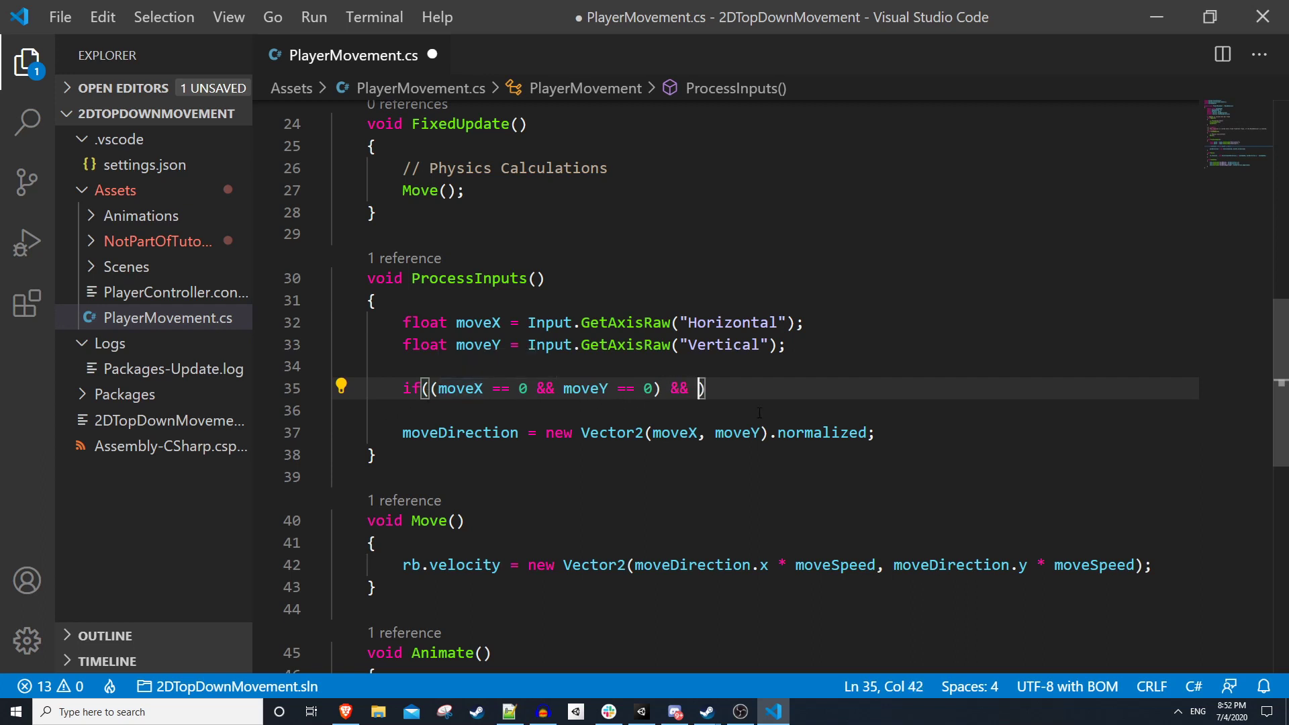
{"action": "type", "text": "moveDirection.x "}
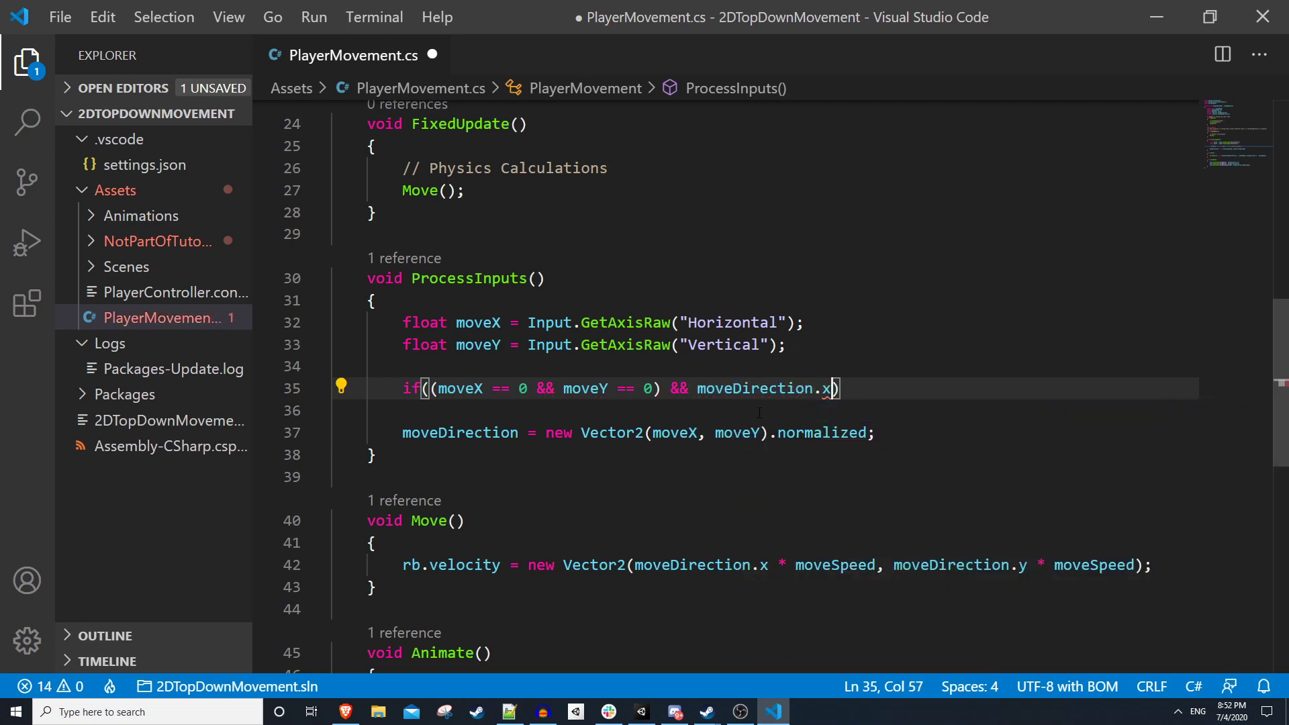
{"action": "type", "text": "!= 0 || "}
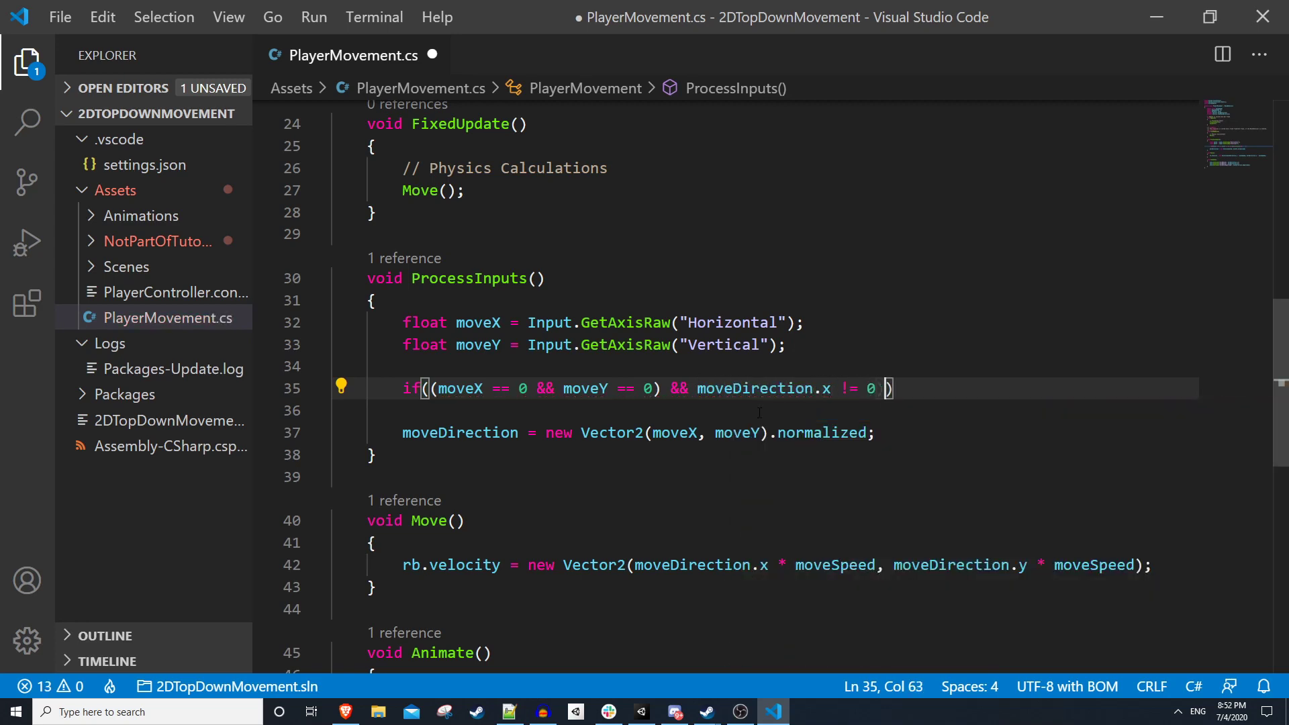
{"action": "type", "text": "moveDirection.y"}
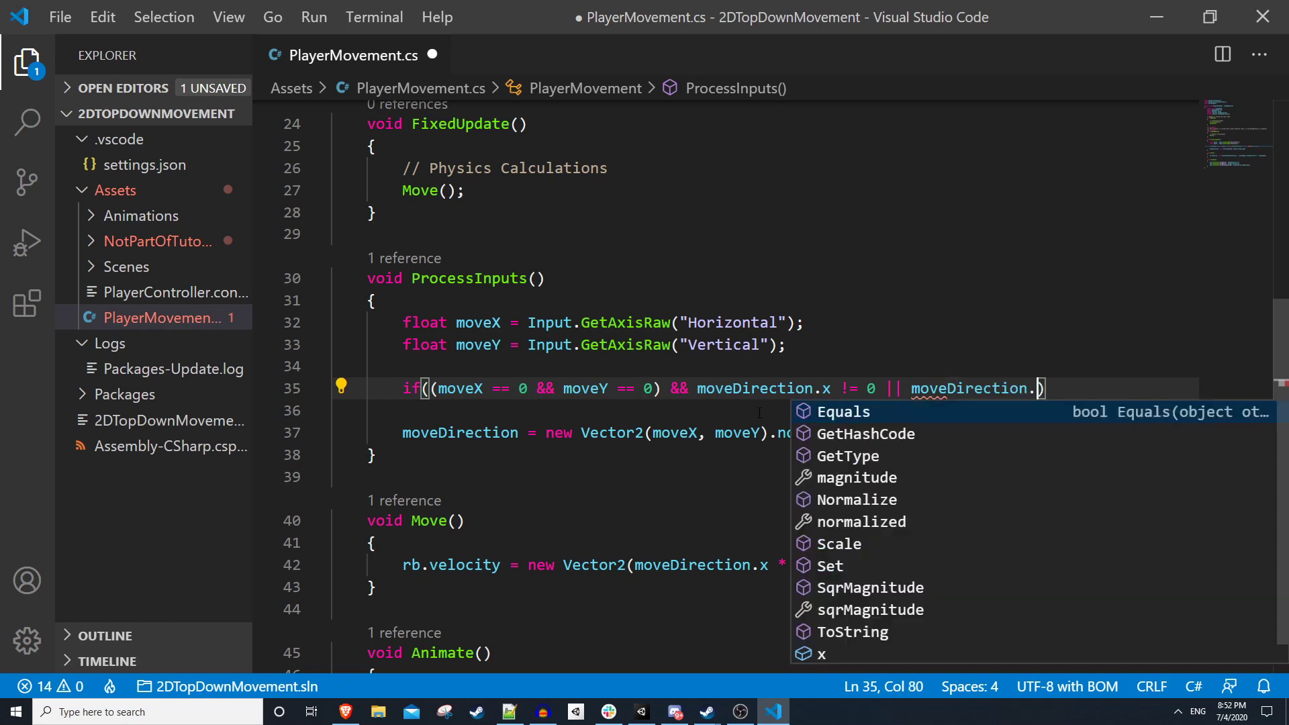
{"action": "type", "text": " != 0"}
{"action": "key", "text": "End"}
{"action": "key", "text": "Return"}
{"action": "type", "text": "{"}
{"action": "key", "text": "Return"}
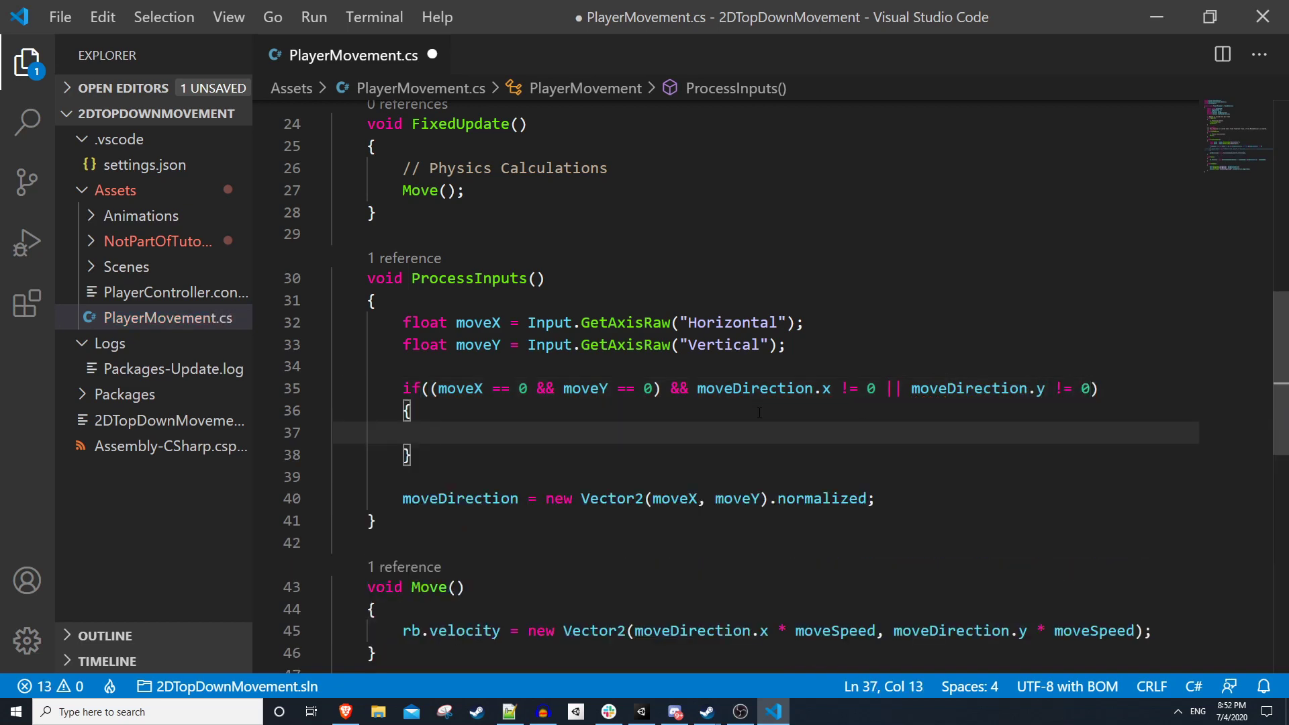
Write lastMoveDirection = moveDirection; inside the if body and save the script.
{"action": "type", "text": "lastMoveDirection ="}
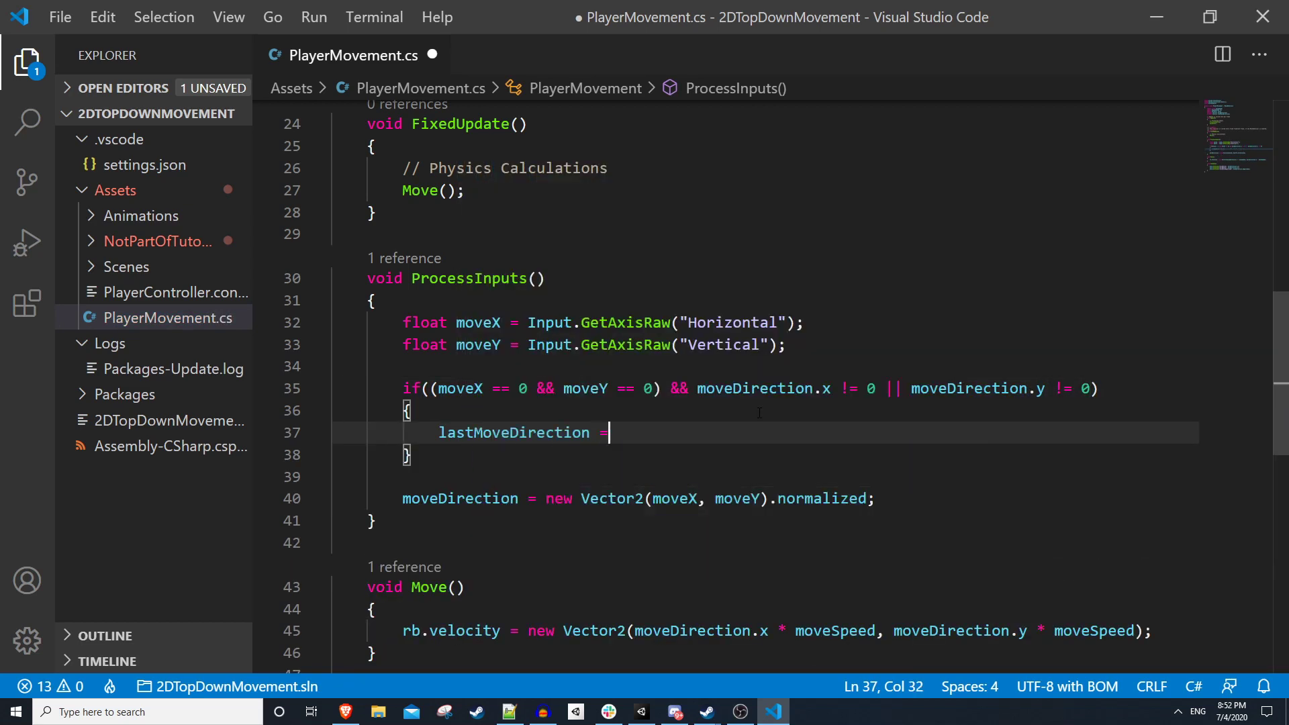
{"action": "type", "text": " moveDirection"}
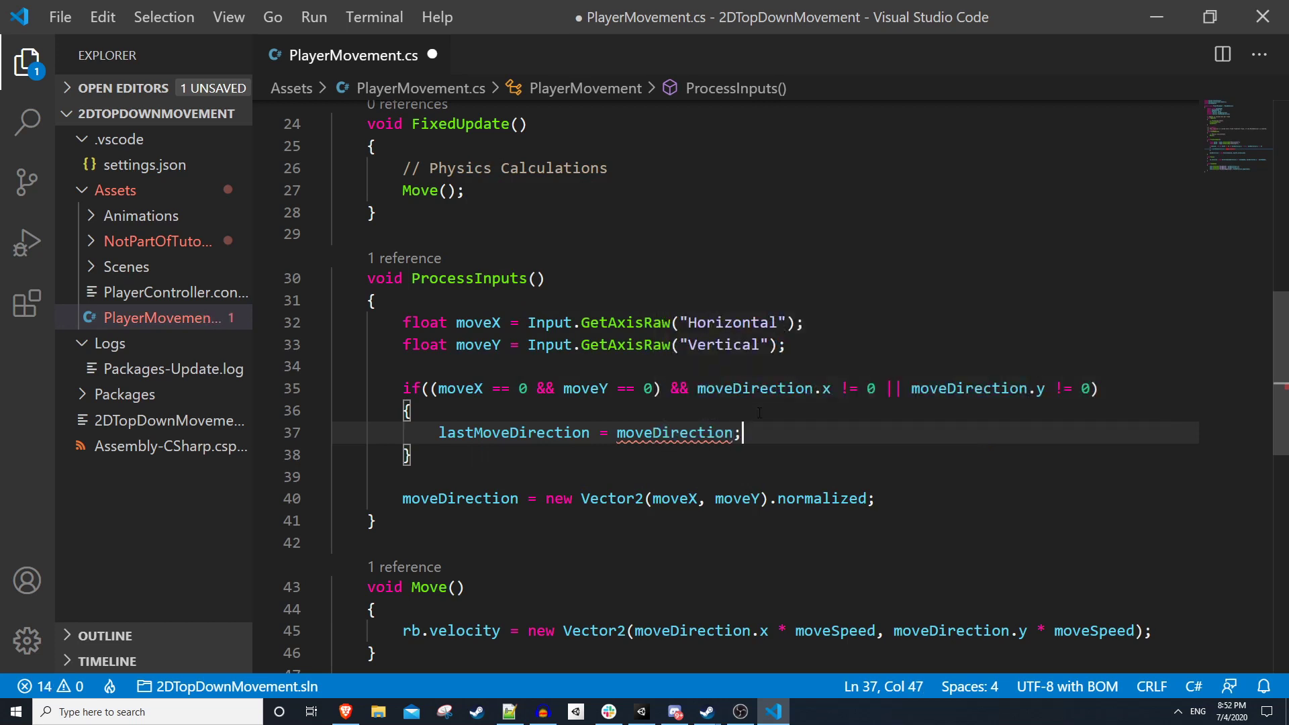
{"action": "type", "text": ";"}
{"action": "key", "text": "ctrl+s"}
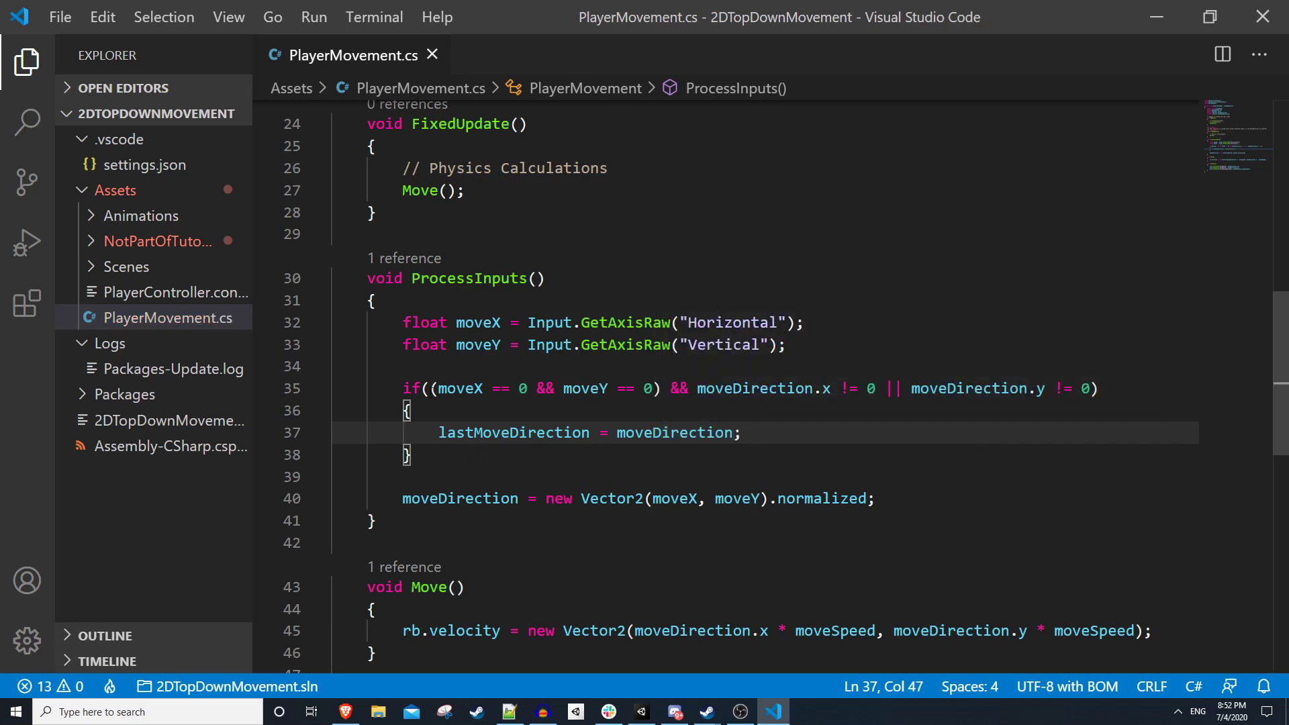
{"action": "left_click_drag", "start_coordinate": [429, 388], "coordinate": [663, 388]}
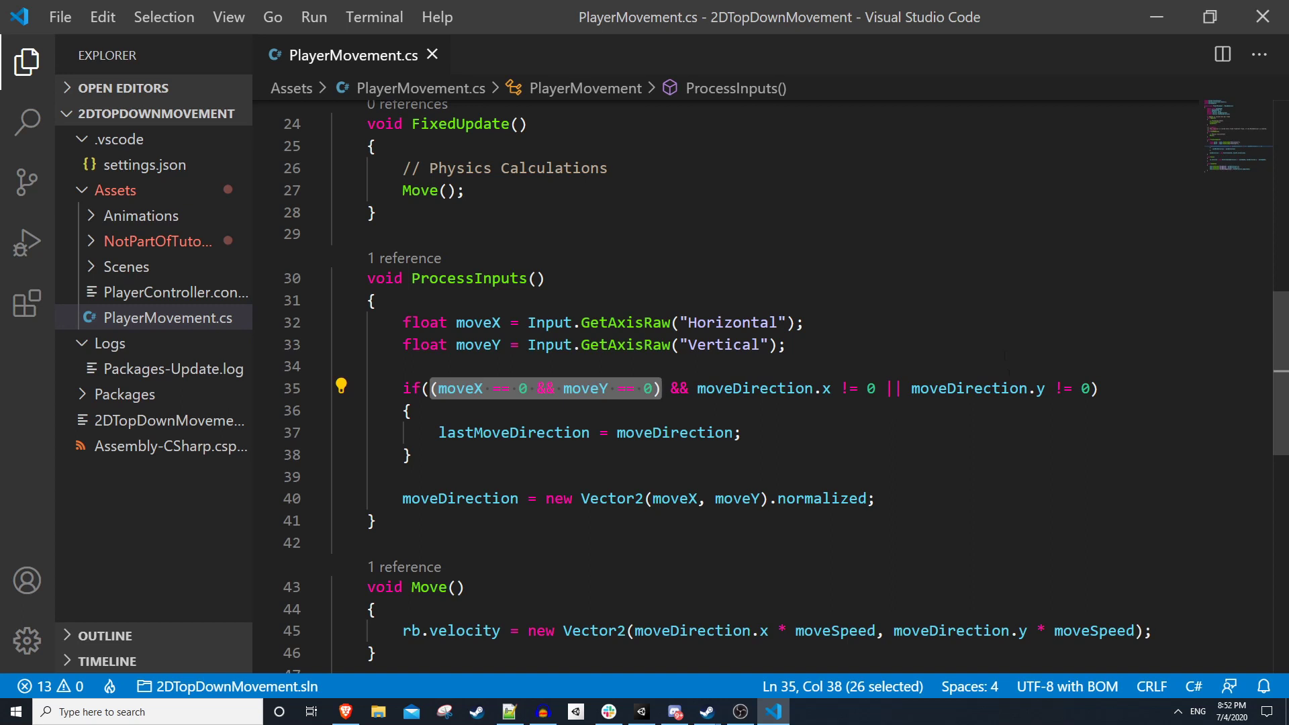
{"action": "left_click", "coordinate": [704, 407]}
{"action": "left_click_drag", "start_coordinate": [670, 388], "coordinate": [1091, 388]}
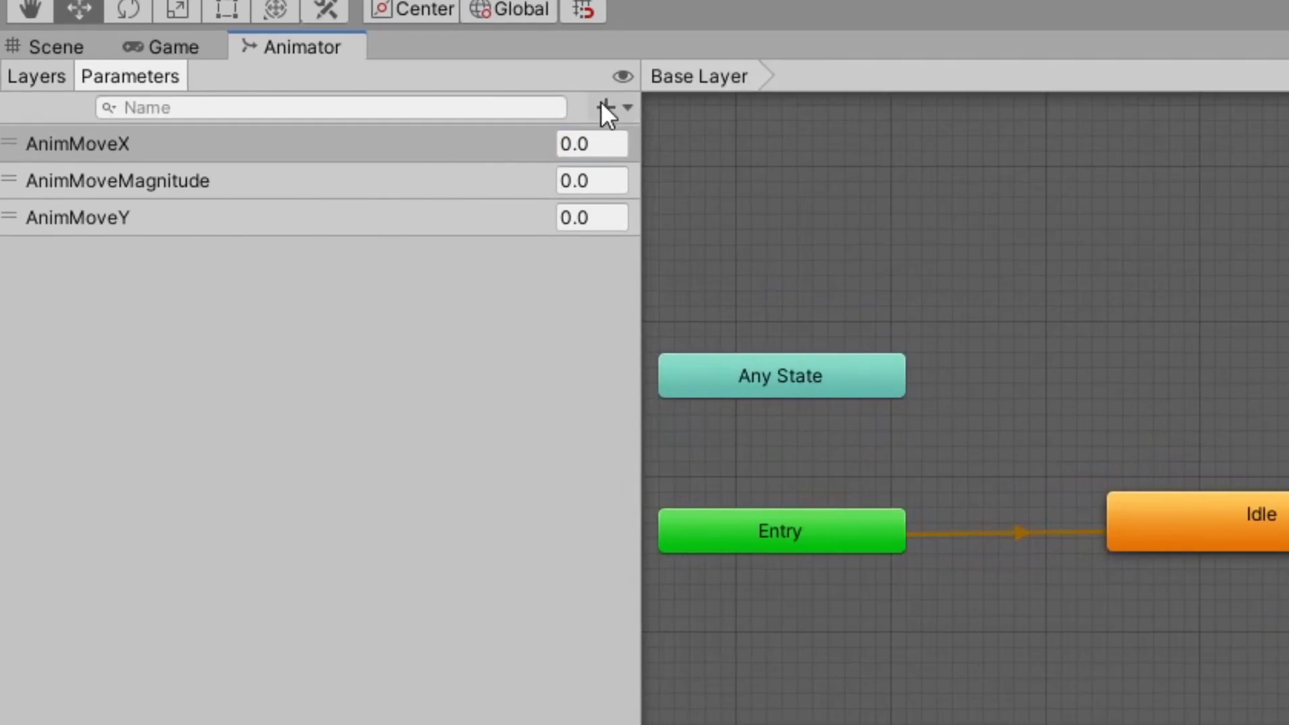
Add two float parameters named AnimLastMoveX and AnimLastMoveY to the player's animator controller in Unity.
{"action": "left_click", "coordinate": [604, 107]}
{"action": "left_click", "coordinate": [614, 138]}
{"action": "type", "text": "AnimLastMove"}
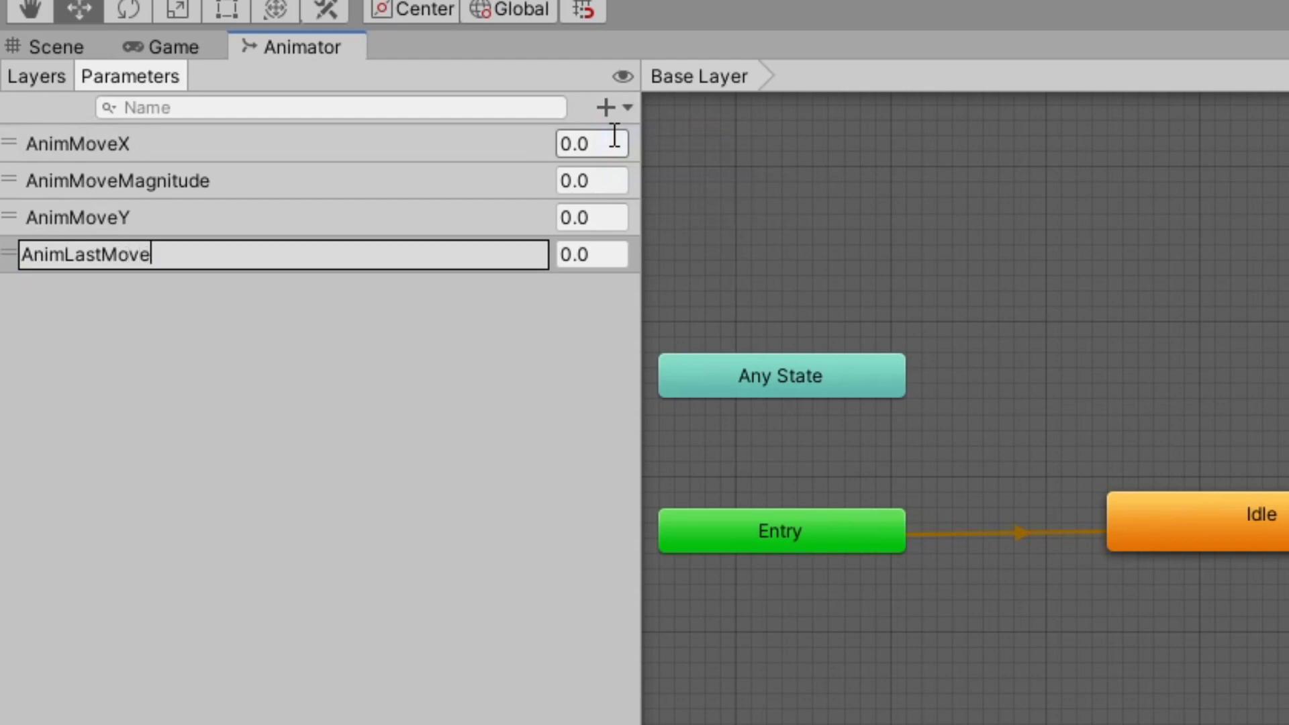
{"action": "key", "text": "Return"}
{"action": "left_click", "coordinate": [625, 106]}
{"action": "left_click", "coordinate": [643, 141]}
{"action": "type", "text": "AnimLastMoveY"}
{"action": "key", "text": "Return"}
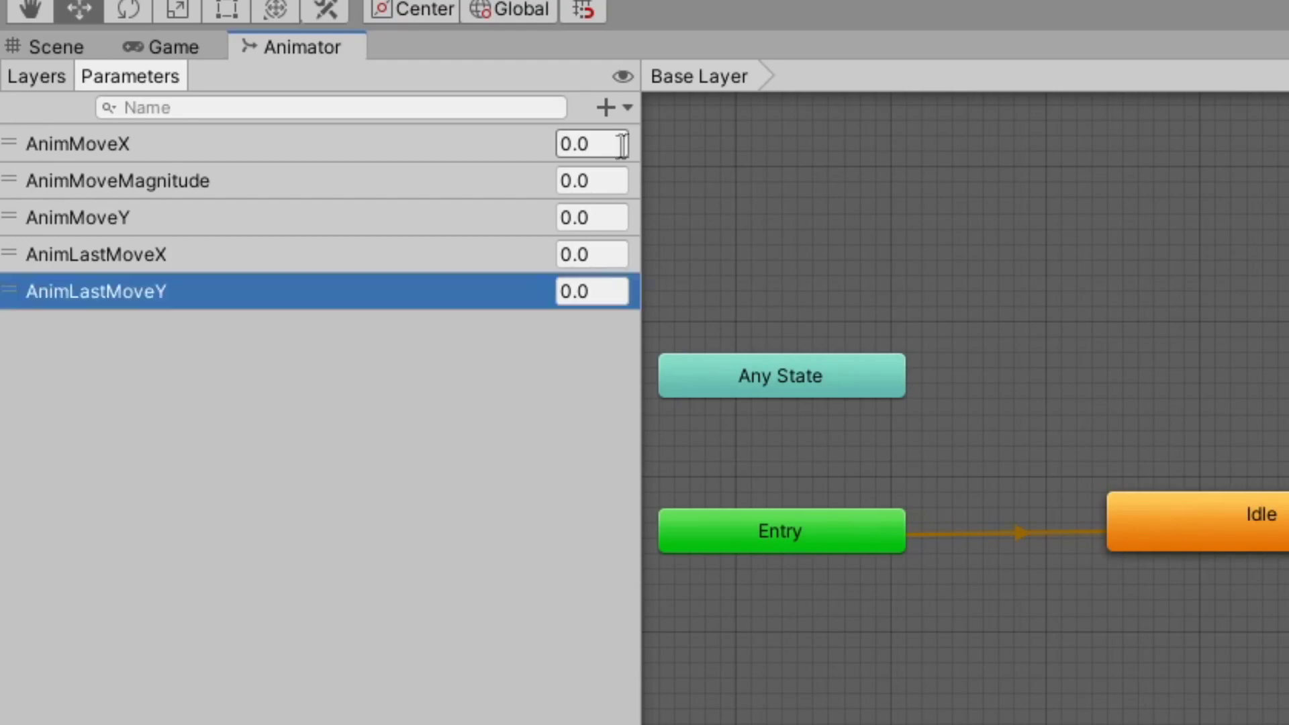
Open the Idle state's blend tree and set its two blend parameters to AnimLastMoveX and AnimLastMoveY.
{"action": "left_click", "coordinate": [1249, 530]}
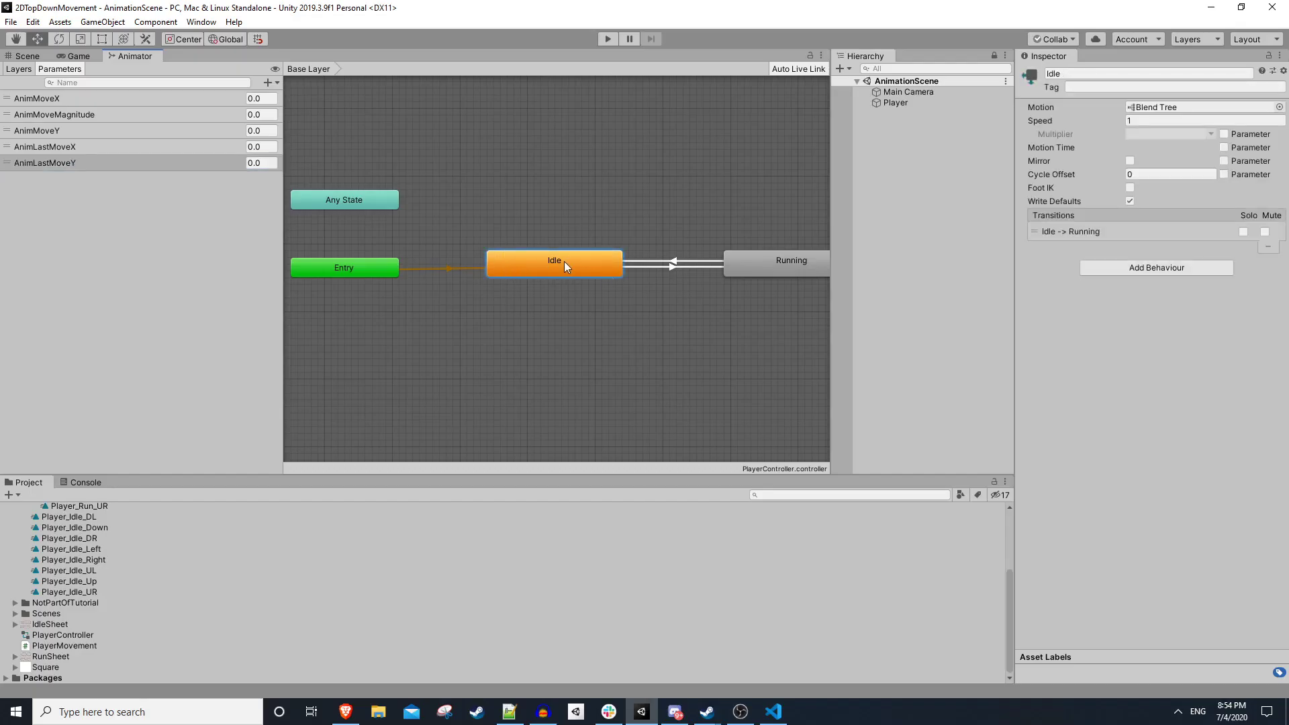
{"action": "double_click", "coordinate": [565, 263]}
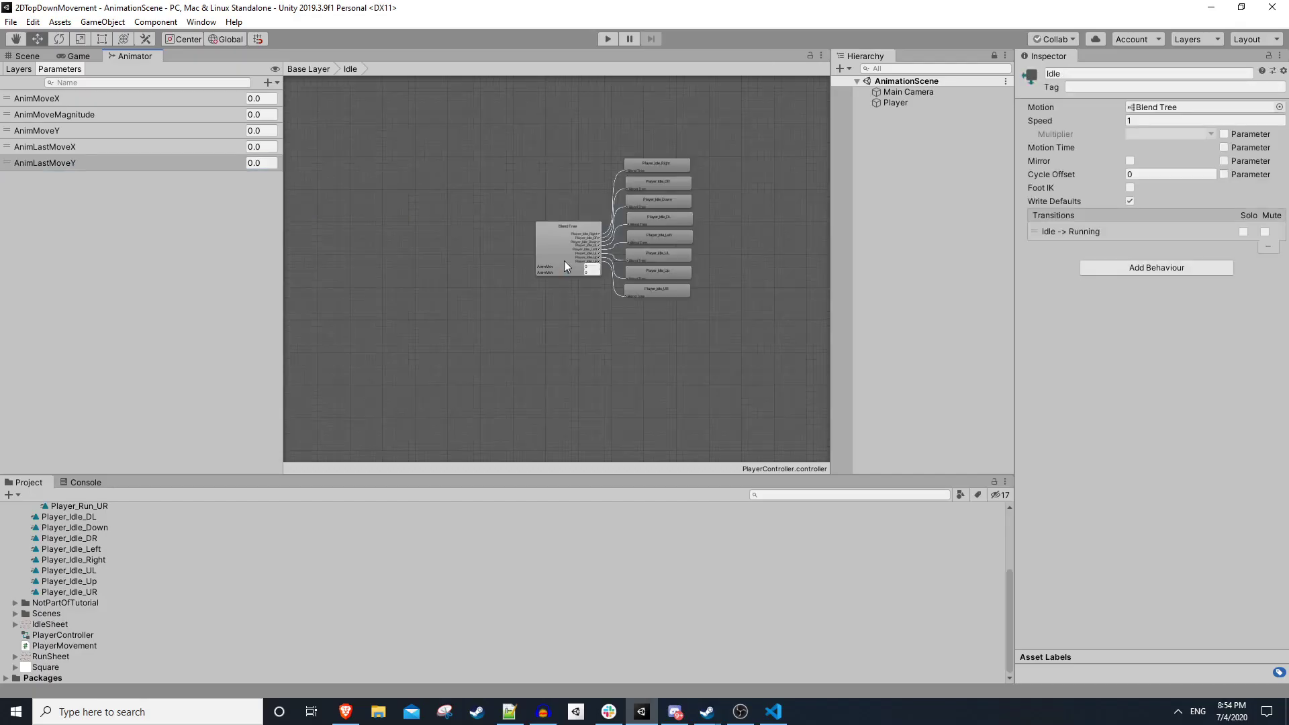
{"action": "left_click", "coordinate": [558, 254]}
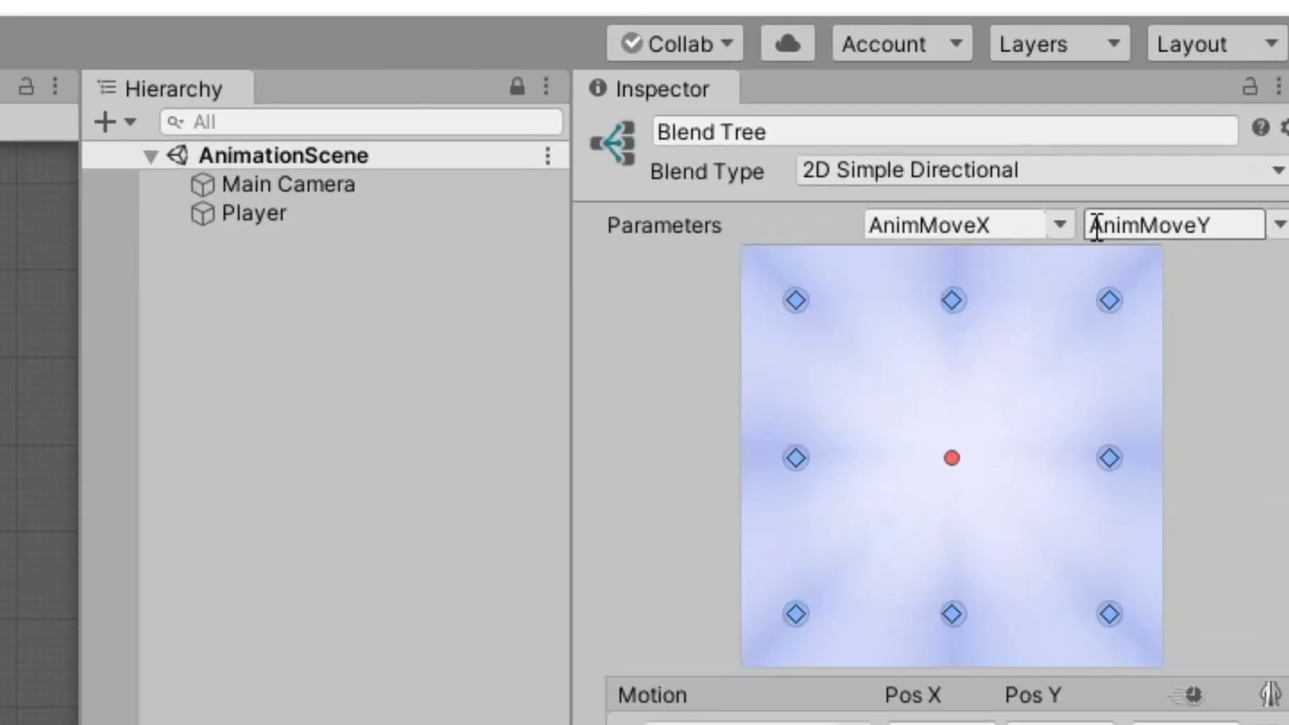
{"action": "left_click", "coordinate": [1061, 225]}
{"action": "left_click", "coordinate": [1057, 389]}
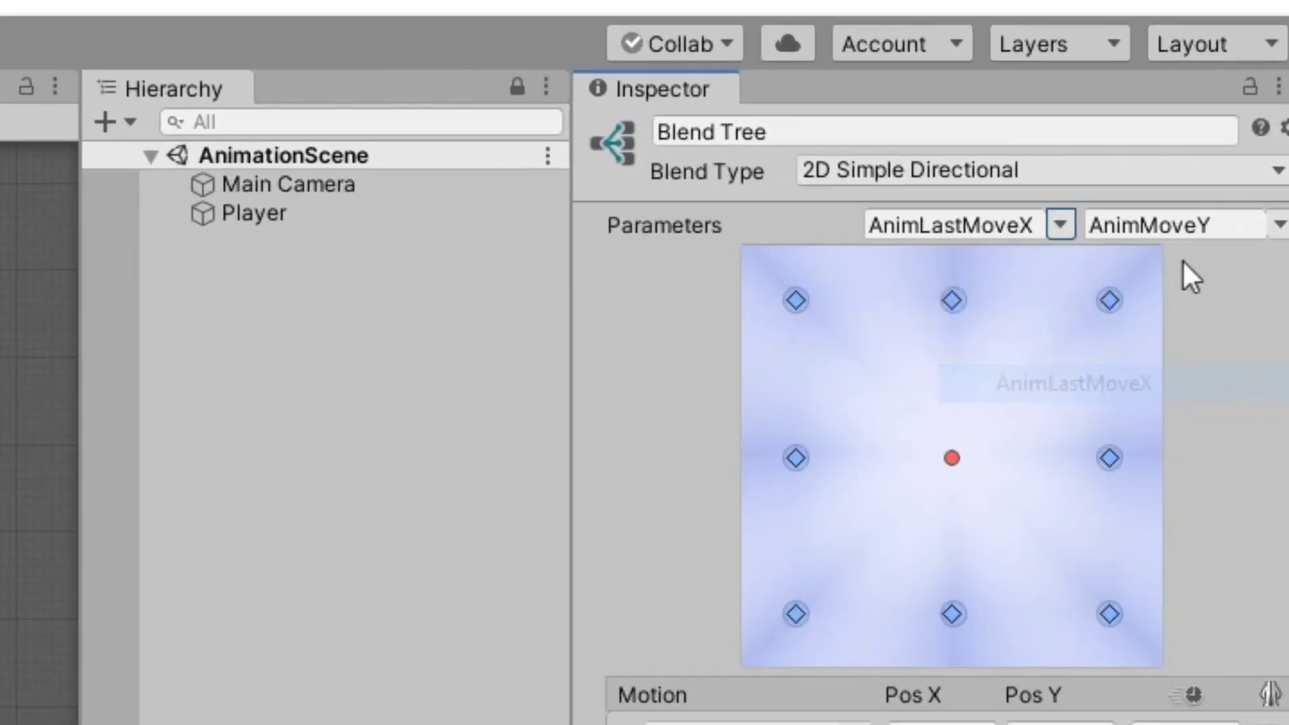
{"action": "left_click", "coordinate": [1278, 227]}
{"action": "left_click", "coordinate": [1187, 422]}
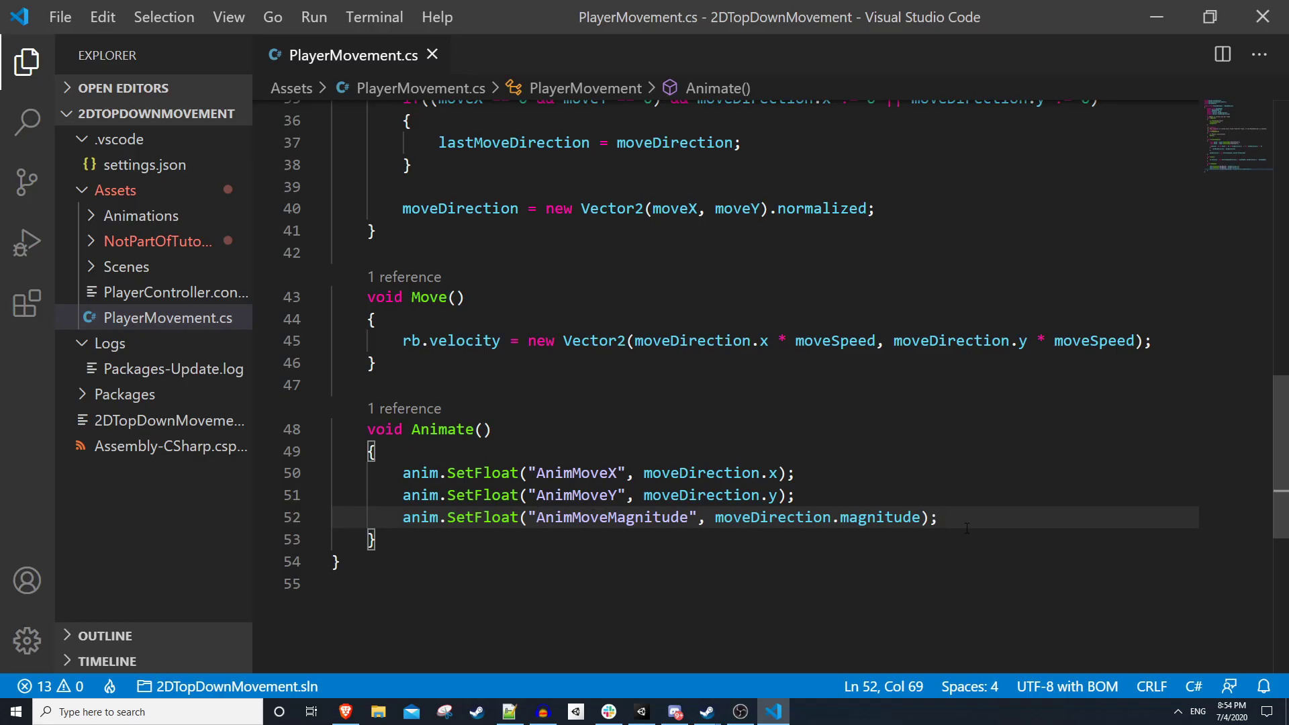
In Visual Studio Code, add anim.SetFloat("AnimLastMoveX", lastMoveDirection.x); after the AnimMoveMagnitude line in Animate().
{"action": "key", "text": "Return"}
{"action": "type", "text": "a"}
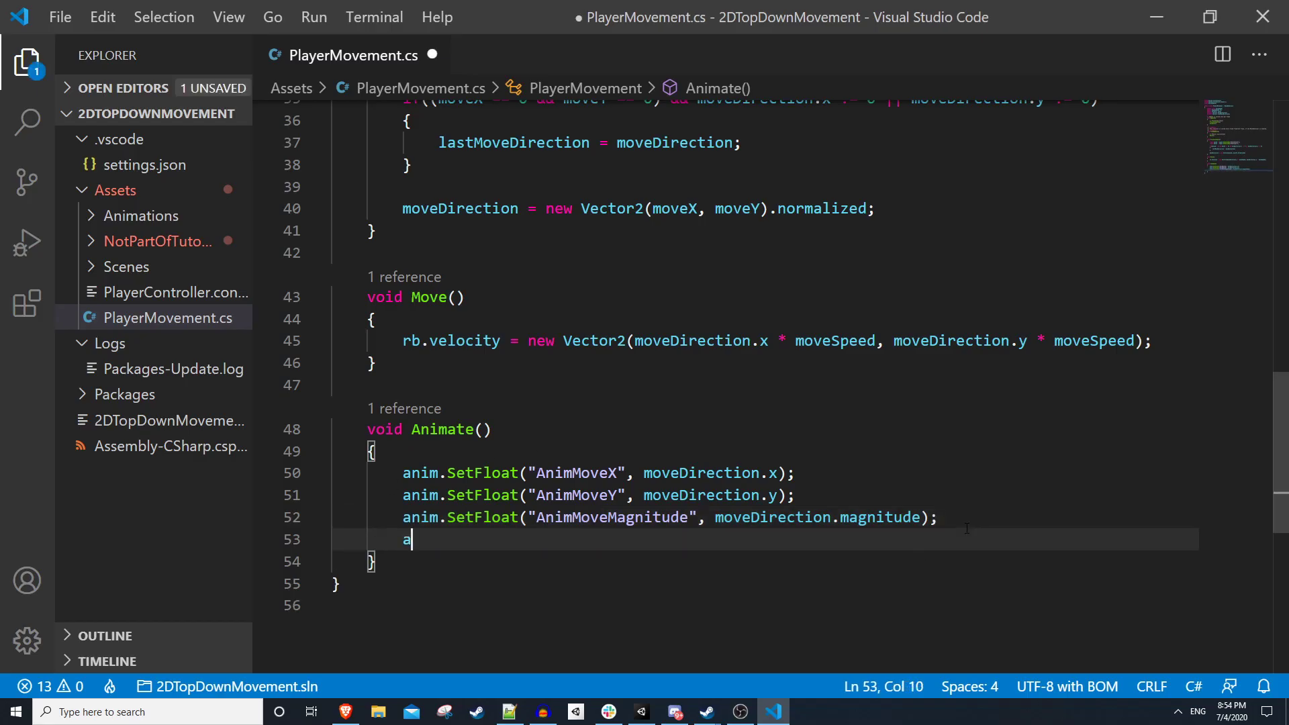
{"action": "type", "text": "nim,..SetFloat(\"AnimLast"}
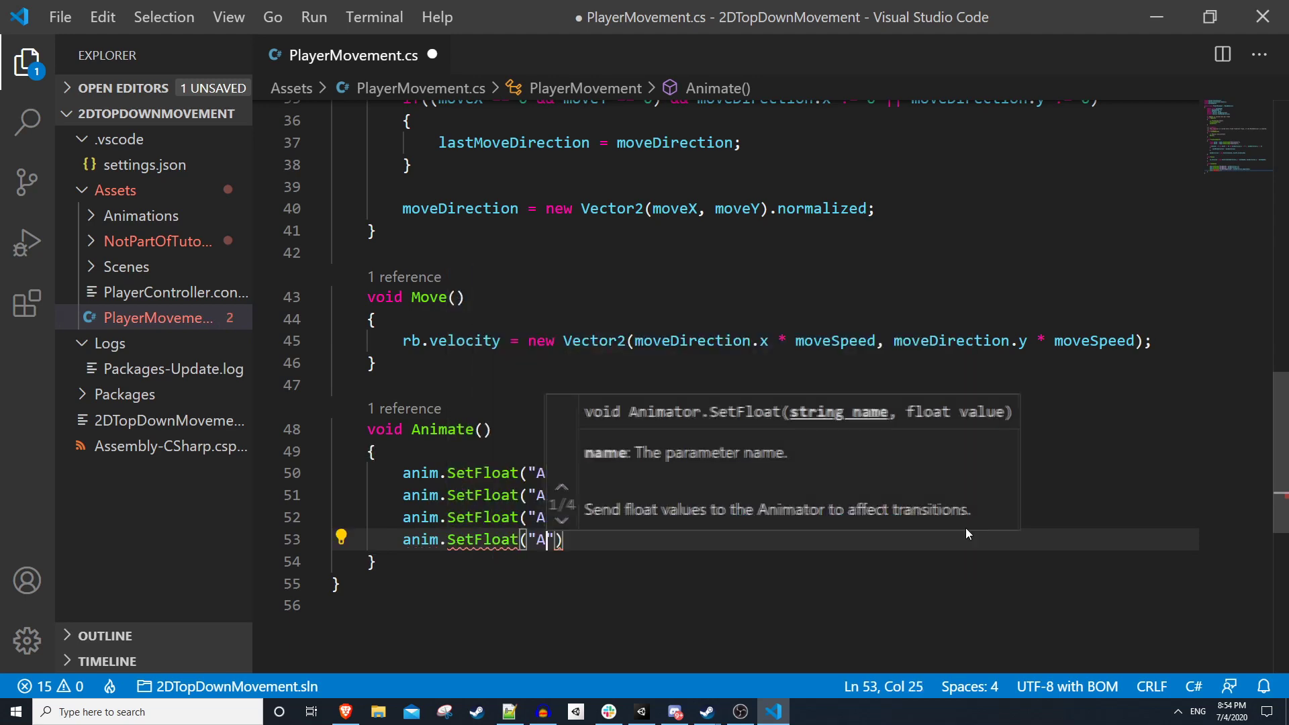
{"action": "type", "text": "MoveX\", "}
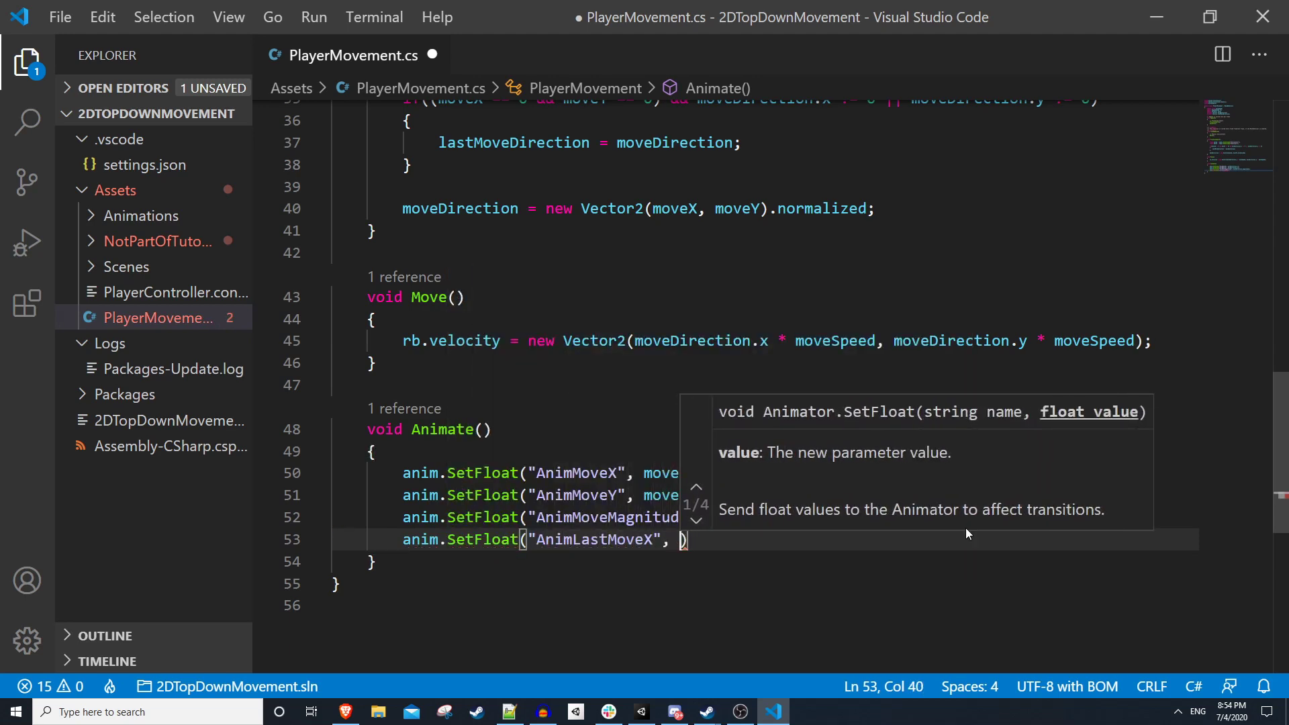
{"action": "type", "text": "lastMoveDirection.x"}
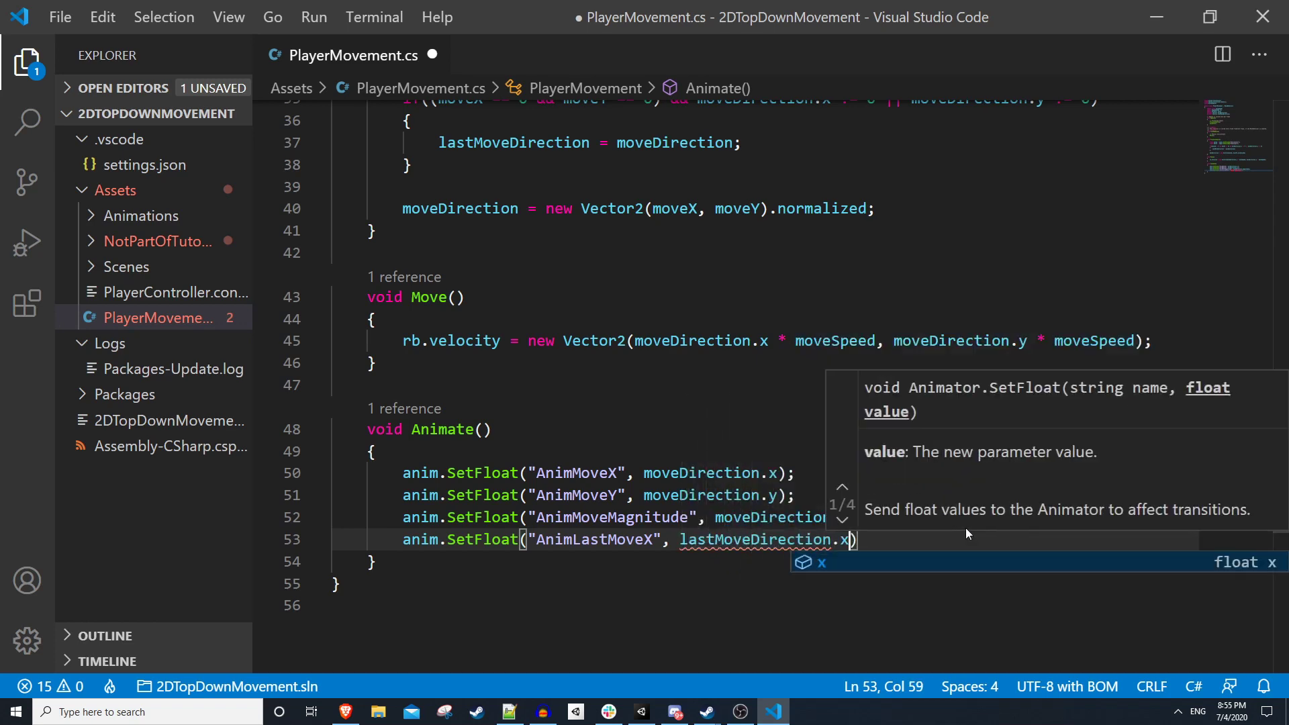
{"action": "type", "text": ");"}
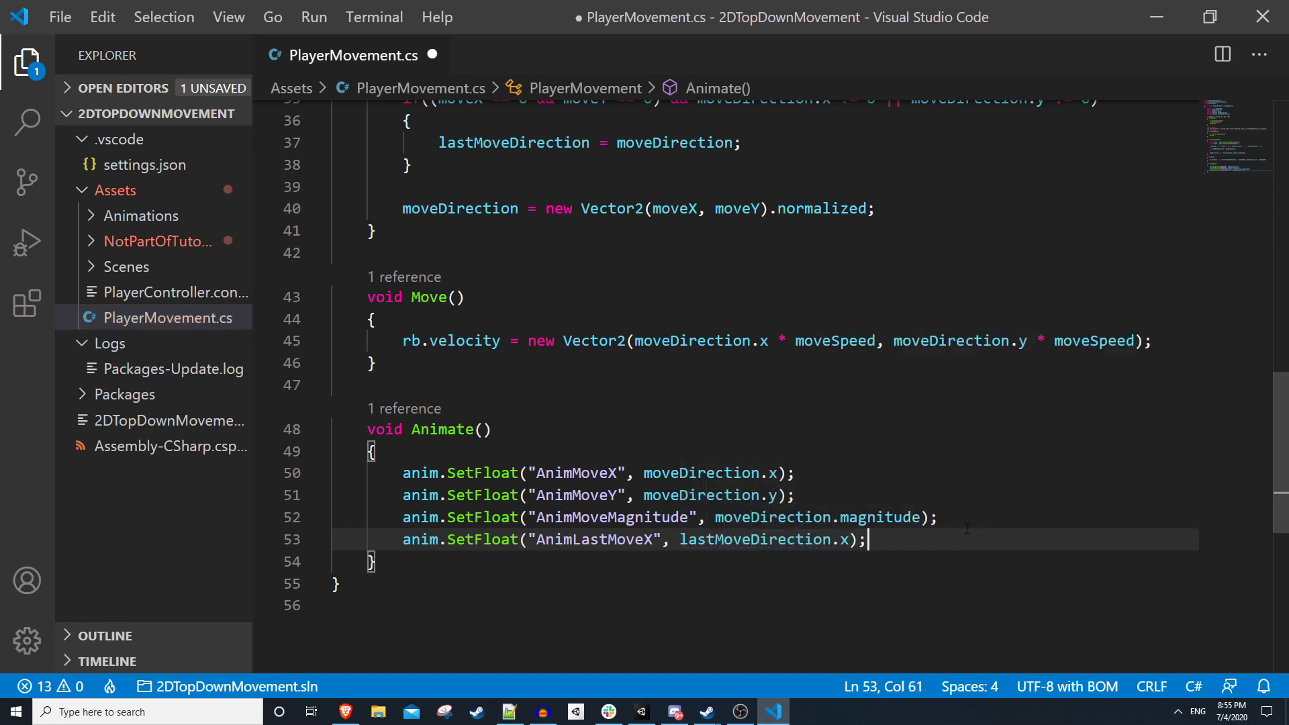
Add anim.SetFloat("AnimLastMoveY", lastMoveDirection.y); as the last line of Animate() and save the script.
{"action": "key", "text": "Return"}
{"action": "type", "text": "anim.SetFloat(\"Anim"}
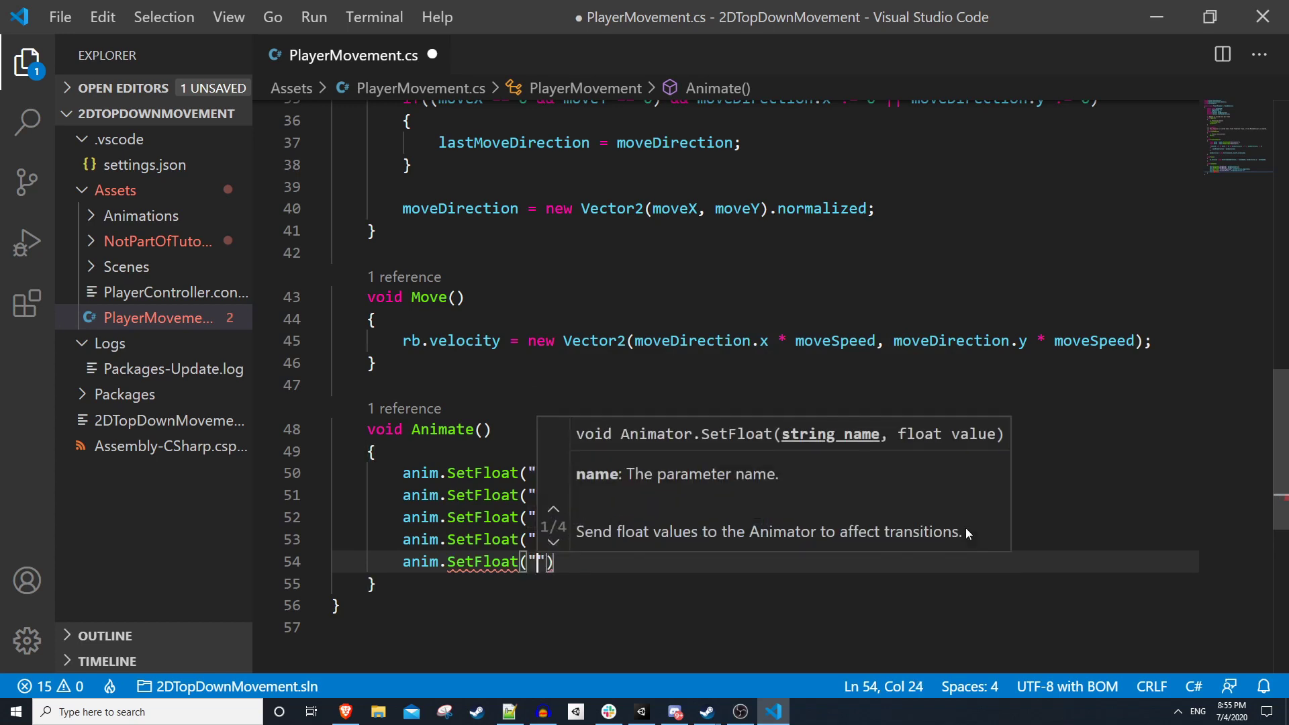
{"action": "type", "text": "LastMoveY\""}
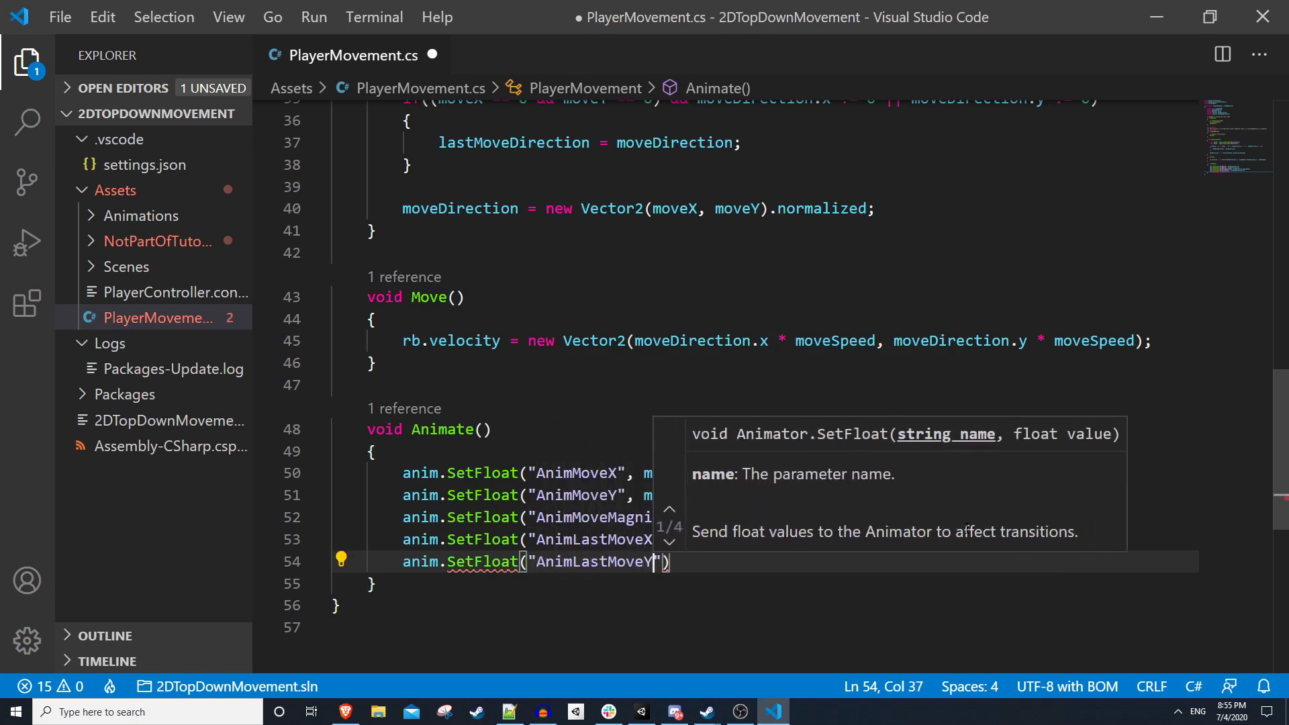
{"action": "type", "text": ", lastMoveDirection."}
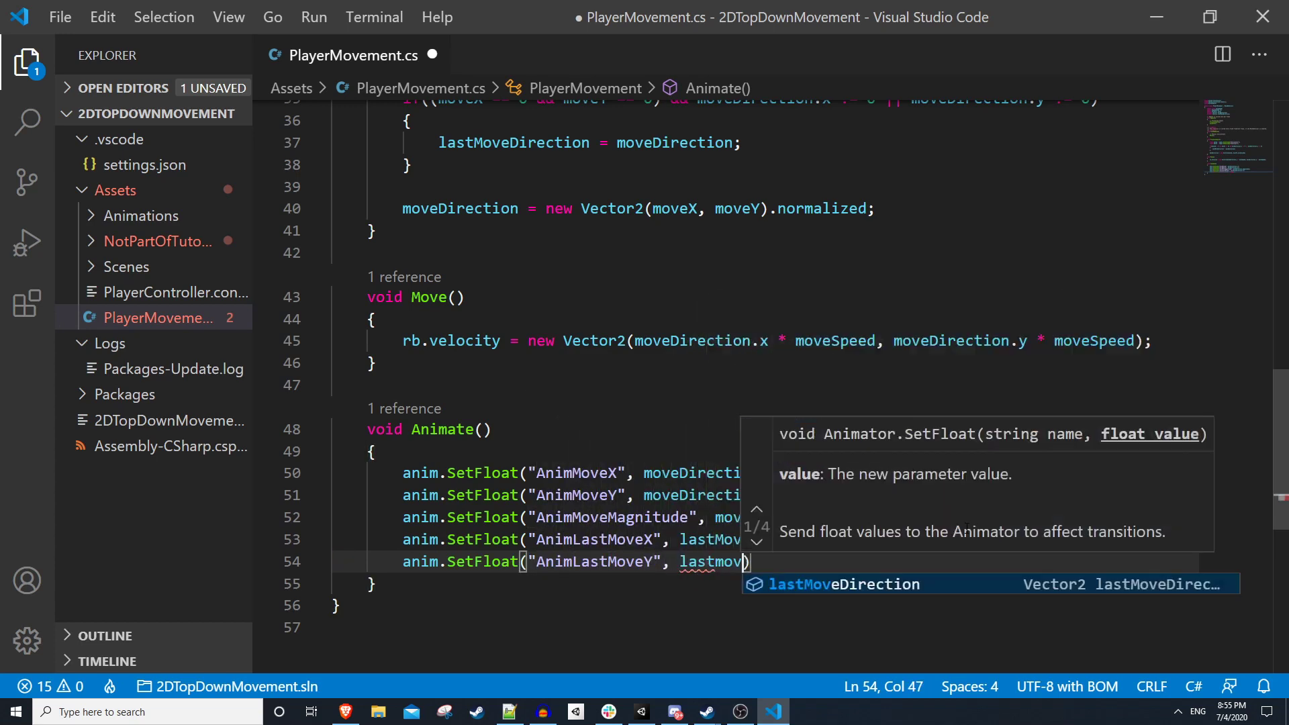
{"action": "type", "text": "y);"}
{"action": "key", "text": "ctrl+s"}
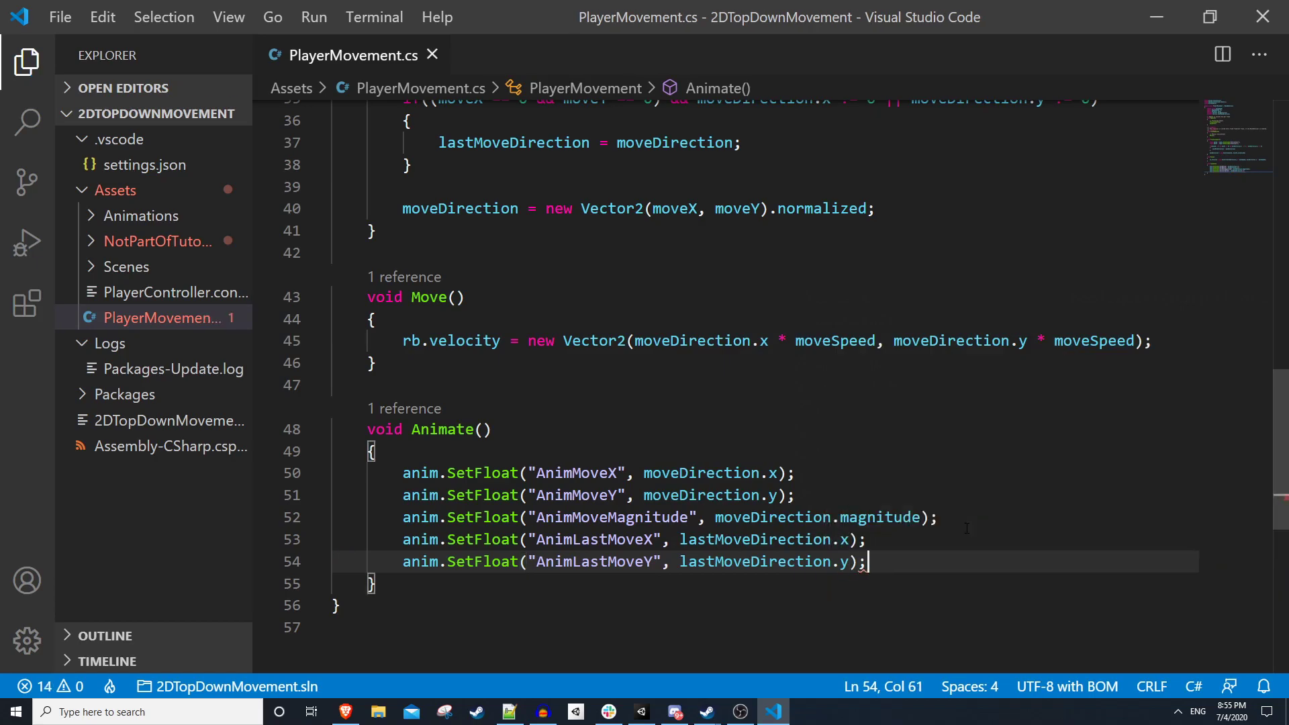
Play the game in Unity and move the player in all directions with stops between, checking that idle keeps the last facing direction.
{"action": "key", "text": "alt+Tab"}
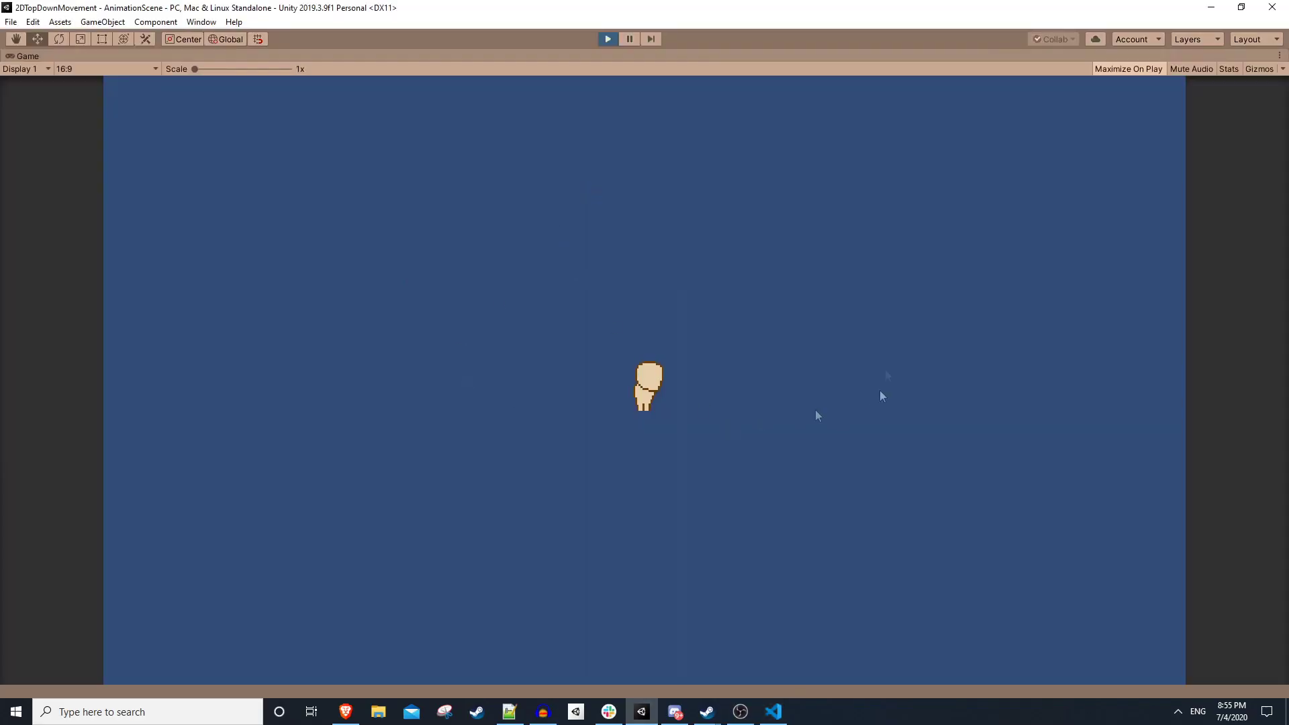
{"action": "key", "text": "a"}
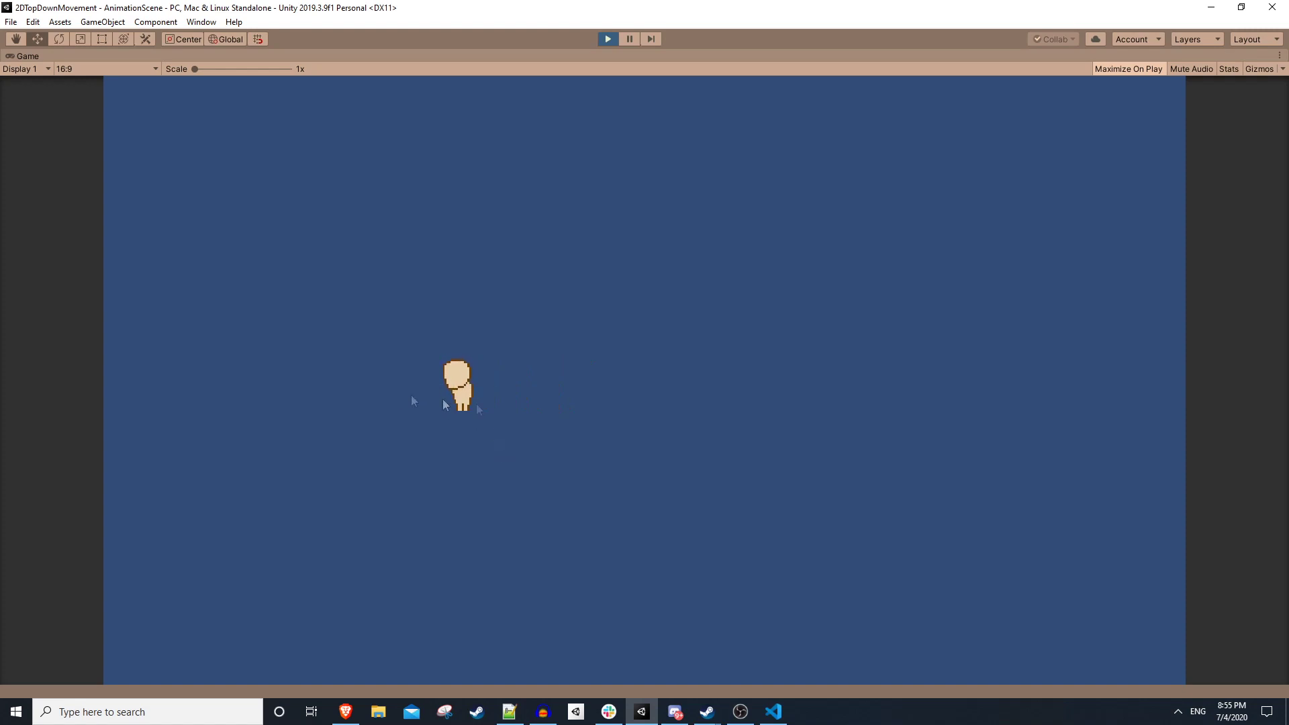
{"action": "key", "text": "w"}
{"action": "key", "text": "a"}
{"action": "key", "text": "w"}
{"action": "key", "text": "d"}
{"action": "key", "text": "a"}
{"action": "key", "text": "s"}
{"action": "key", "text": "d"}
{"action": "key", "text": "s"}
{"action": "key", "text": "w"}
{"action": "key", "text": "a"}
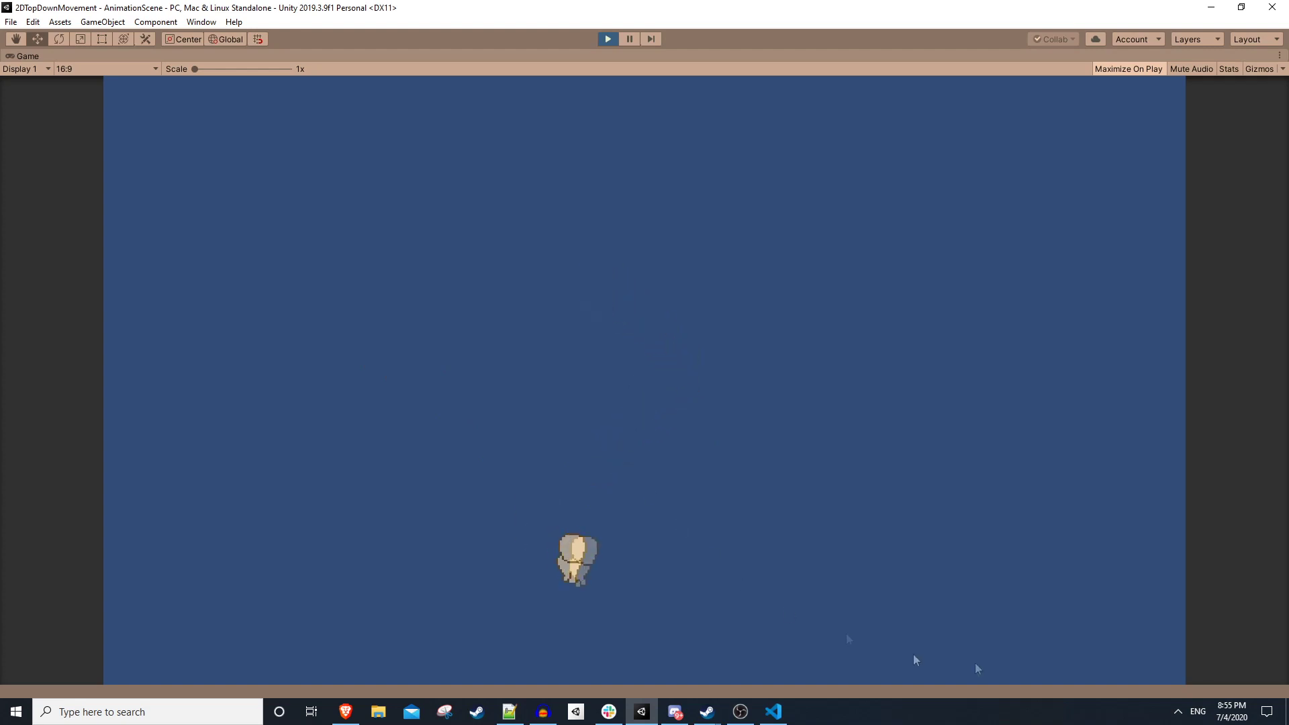
{"action": "key", "text": "d"}
{"action": "key", "text": "w"}
{"action": "key", "text": "a"}
{"action": "key", "text": "s"}
{"action": "key", "text": "d"}
{"action": "key", "text": "w"}
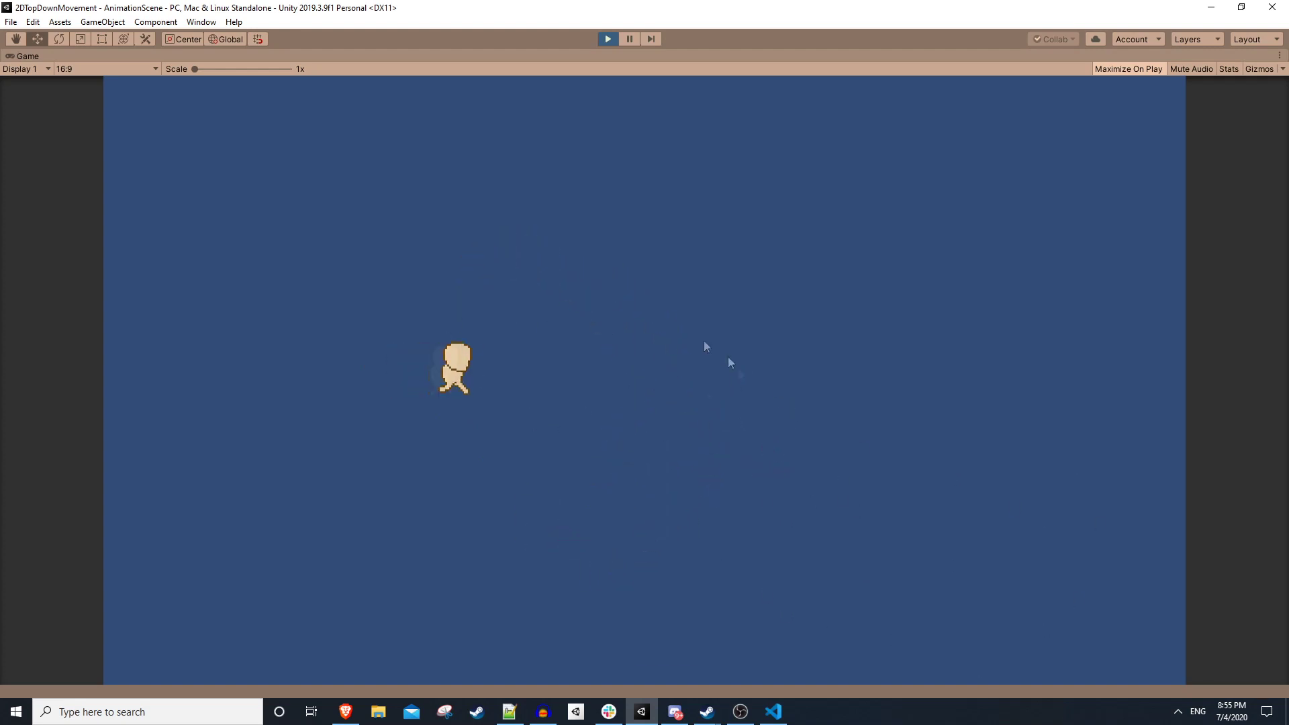
{"action": "key", "text": "w"}
{"action": "key", "text": "s"}
{"action": "key", "text": "a"}
{"action": "key", "text": "w"}
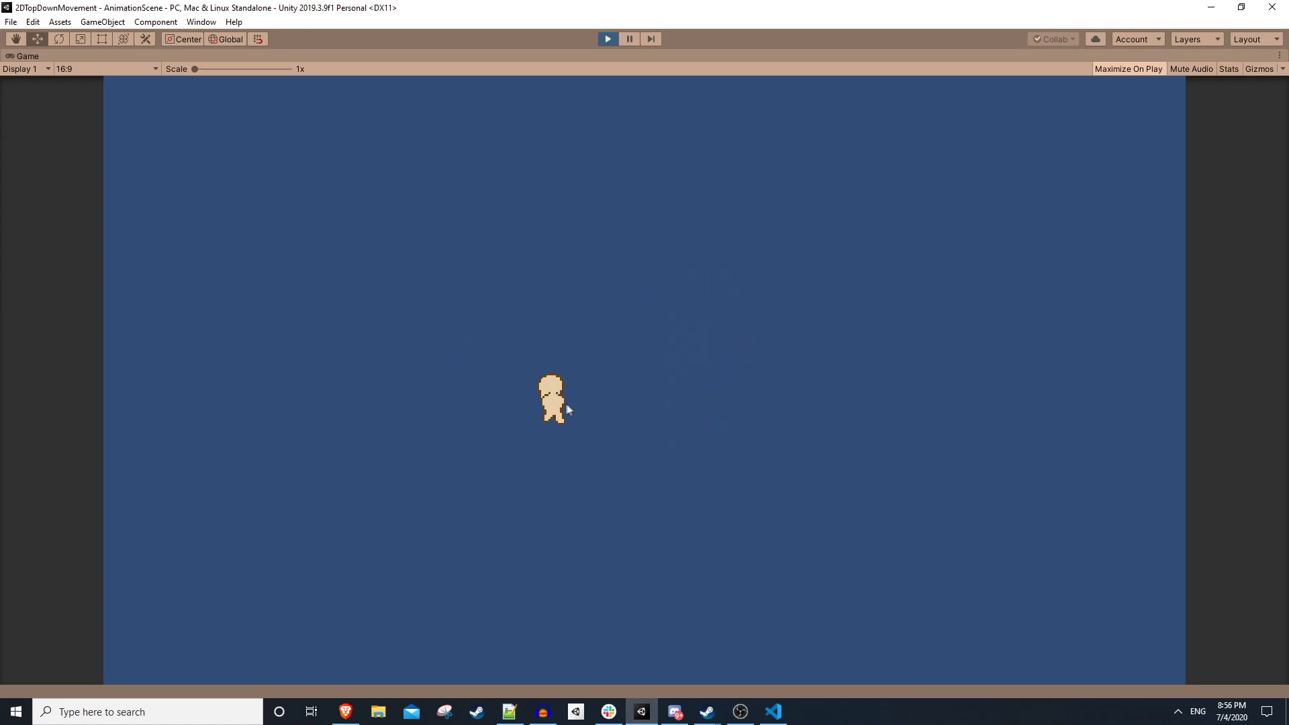
Keep running the player through straight and diagonal directions in the playing game to check the run and idle animations in all eight directions.
{"action": "key", "text": "w+d"}
{"action": "key", "text": "d"}
{"action": "key", "text": "w"}
{"action": "key", "text": "a"}
{"action": "key", "text": "s"}
{"action": "key", "text": "d"}
{"action": "key", "text": "a"}
{"action": "key", "text": "w"}
{"action": "key", "text": "d"}
{"action": "key", "text": "a"}
{"action": "key", "text": "s"}
{"action": "key", "text": "w+d"}
{"action": "key", "text": "a"}
{"action": "key", "text": "w+d"}
{"action": "key", "text": "s+d"}
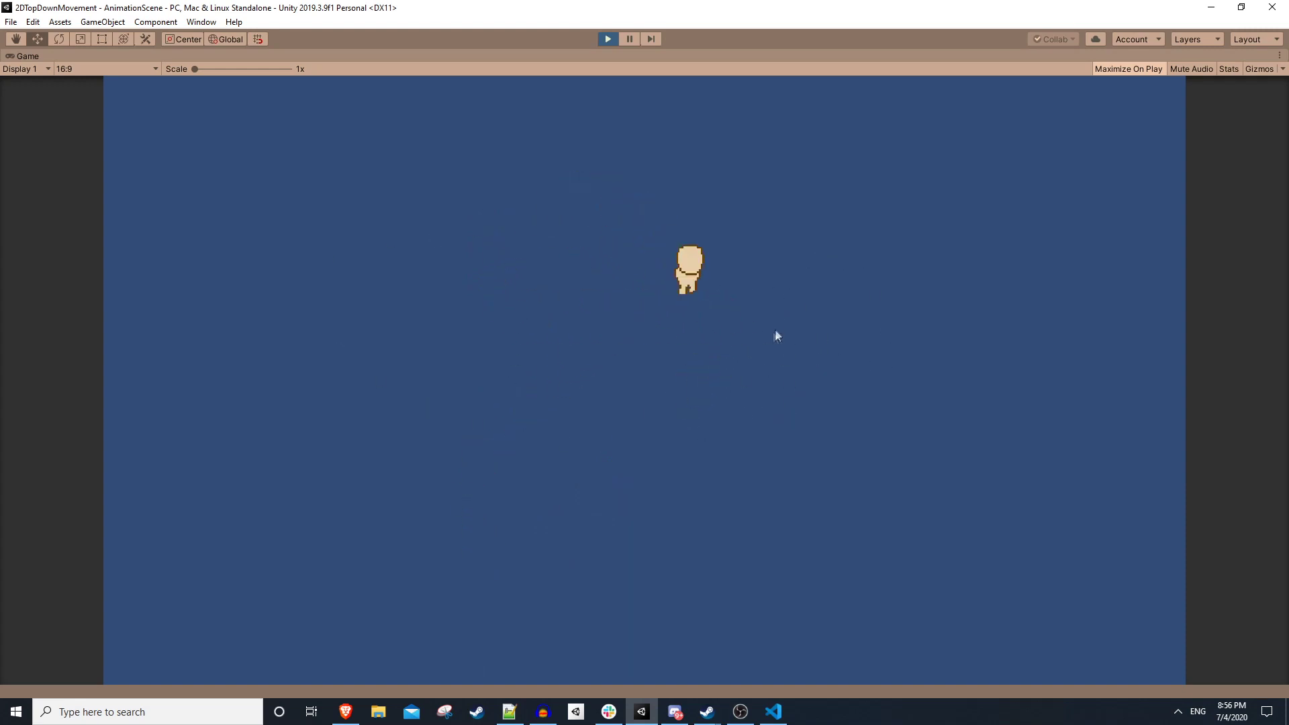
{"action": "key", "text": "s+a"}
{"action": "key", "text": "a"}
{"action": "key", "text": "w+a"}
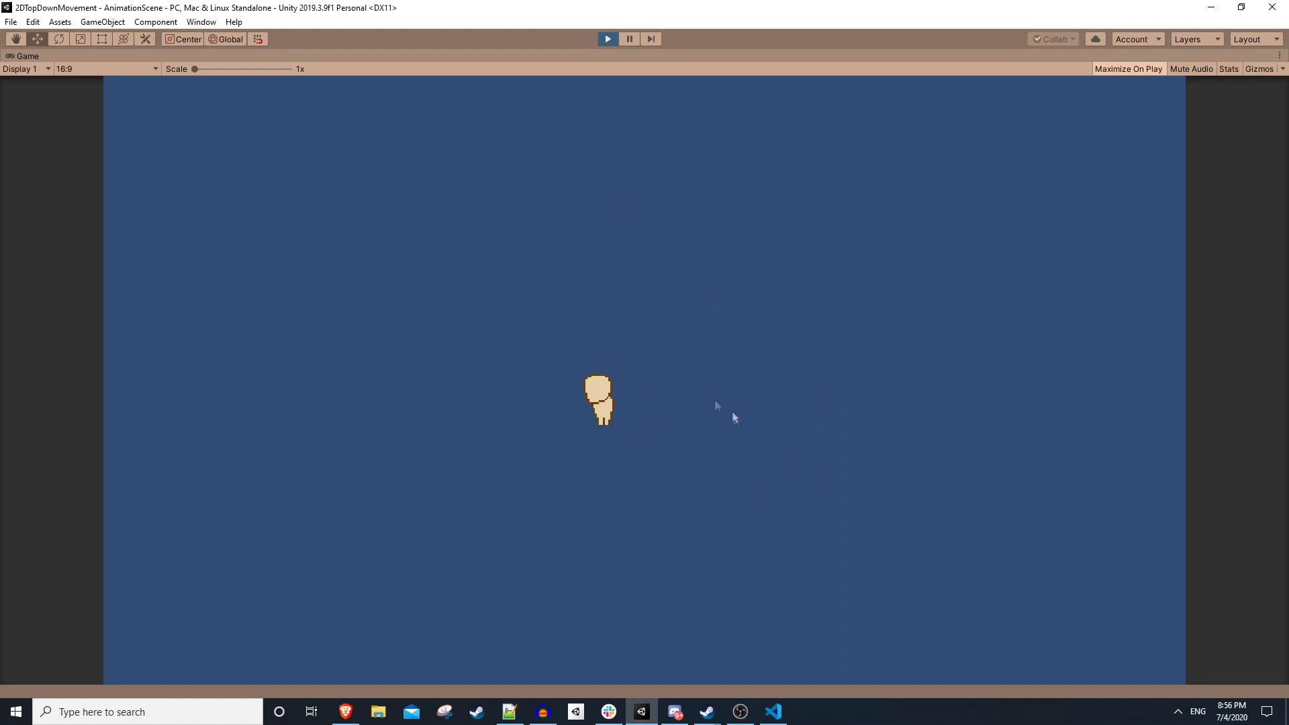
{"action": "key", "text": "a"}
{"action": "key", "text": "w"}
{"action": "key", "text": "d"}
{"action": "key", "text": "s"}
{"action": "key", "text": "s+d"}
{"action": "key", "text": "w+d"}
{"action": "key", "text": "w"}
{"action": "key", "text": "w+a"}
{"action": "key", "text": "a"}
{"action": "key", "text": "s+a"}
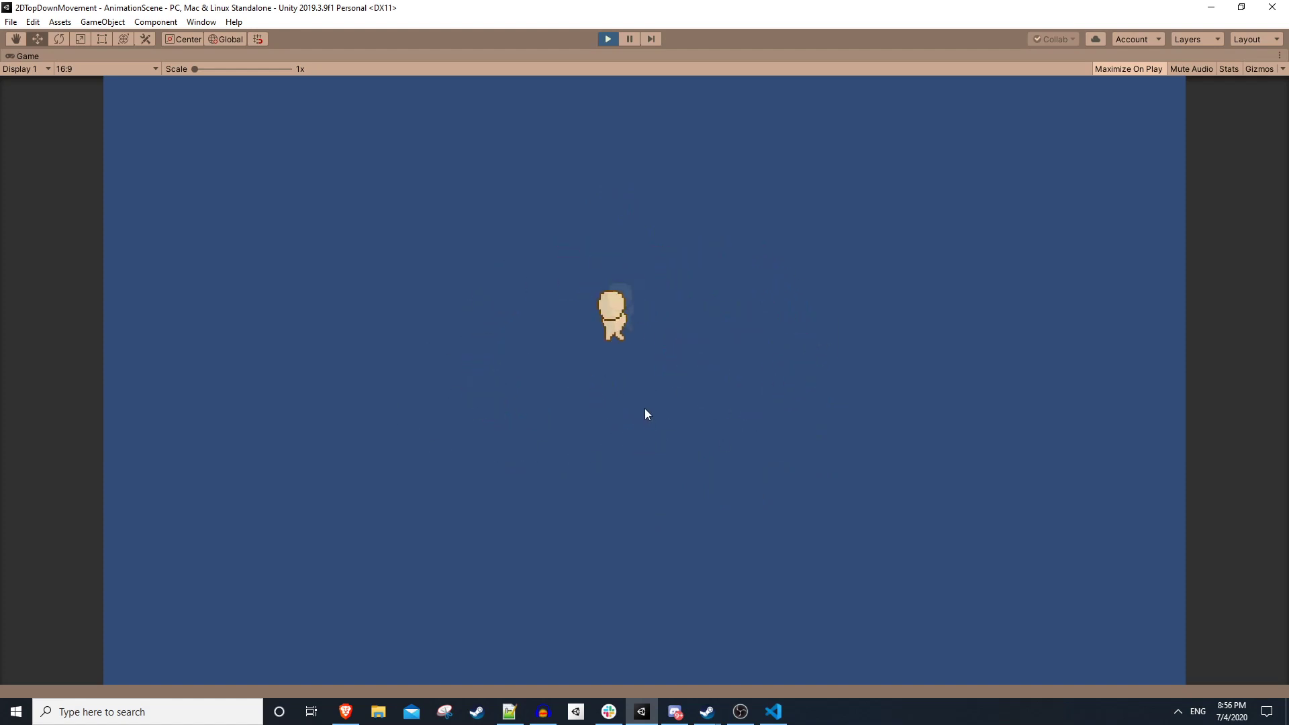
{"action": "key", "text": "w+a"}
{"action": "key", "text": "w+d"}
{"action": "key", "text": "d"}
{"action": "key", "text": "s+d"}
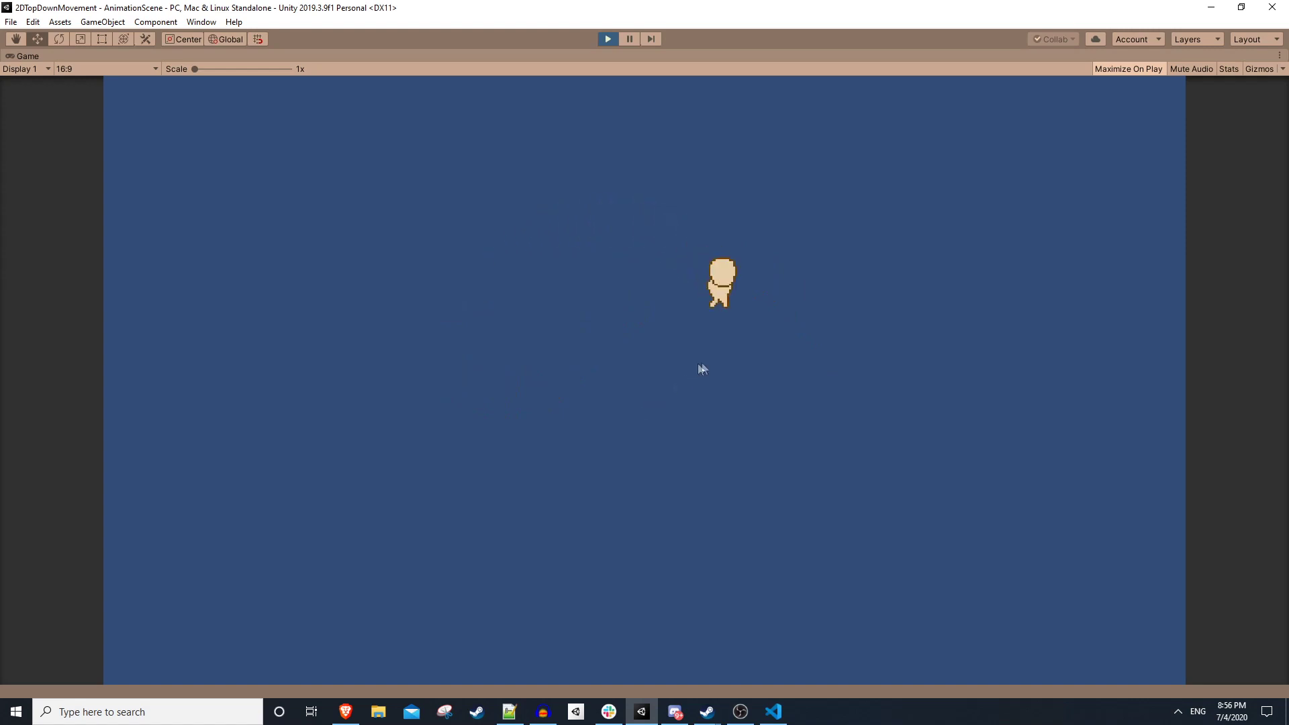
{"action": "key", "text": "w"}
{"action": "key", "text": "s+a"}
{"action": "key", "text": "s"}
{"action": "key", "text": "a"}
{"action": "key", "text": "s+d"}
{"action": "key", "text": "w+d"}
{"action": "key", "text": "s+d"}
{"action": "key", "text": "s+a"}
{"action": "key", "text": "w+a"}
{"action": "key", "text": "s+d"}
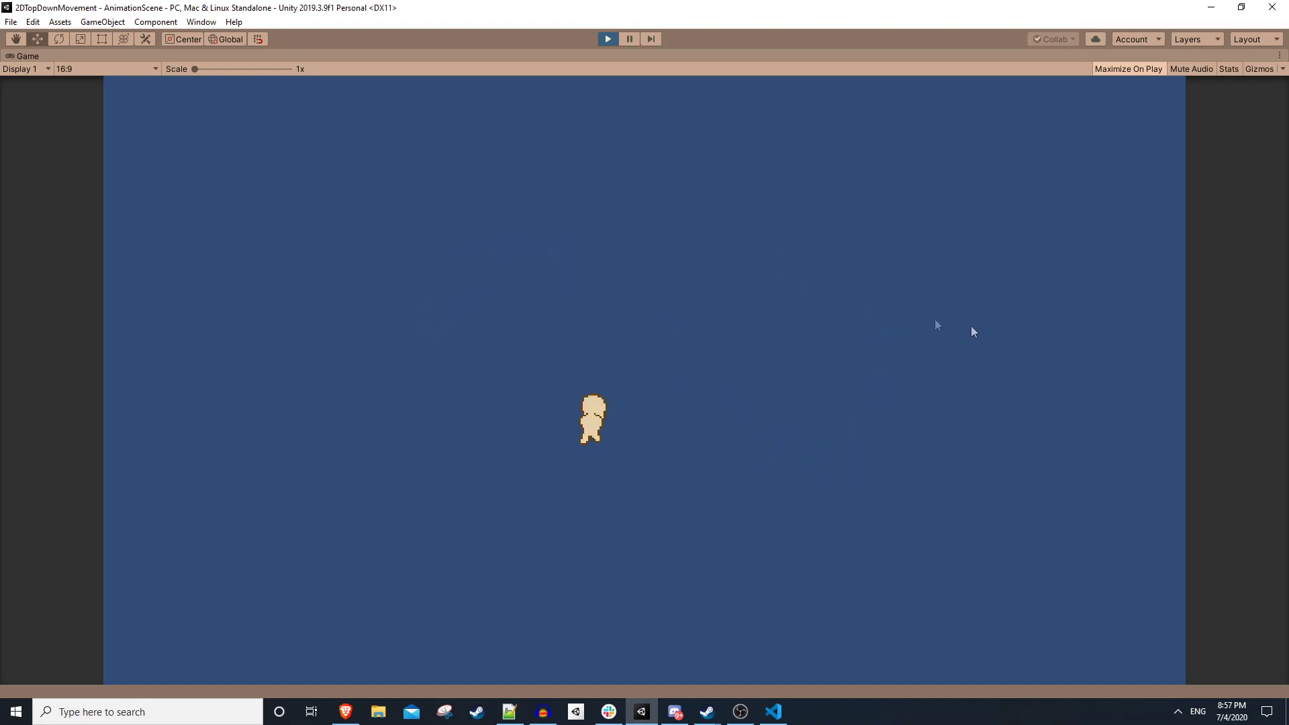
{"action": "key", "text": "w+a"}
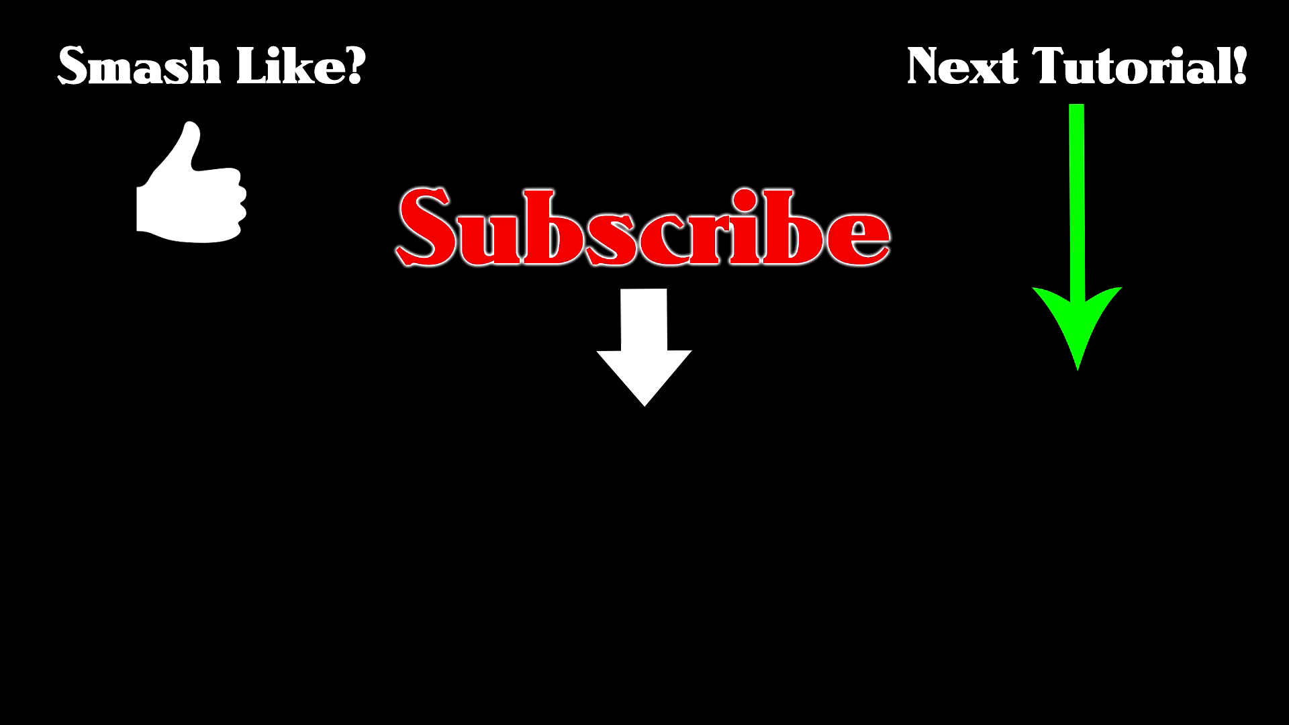